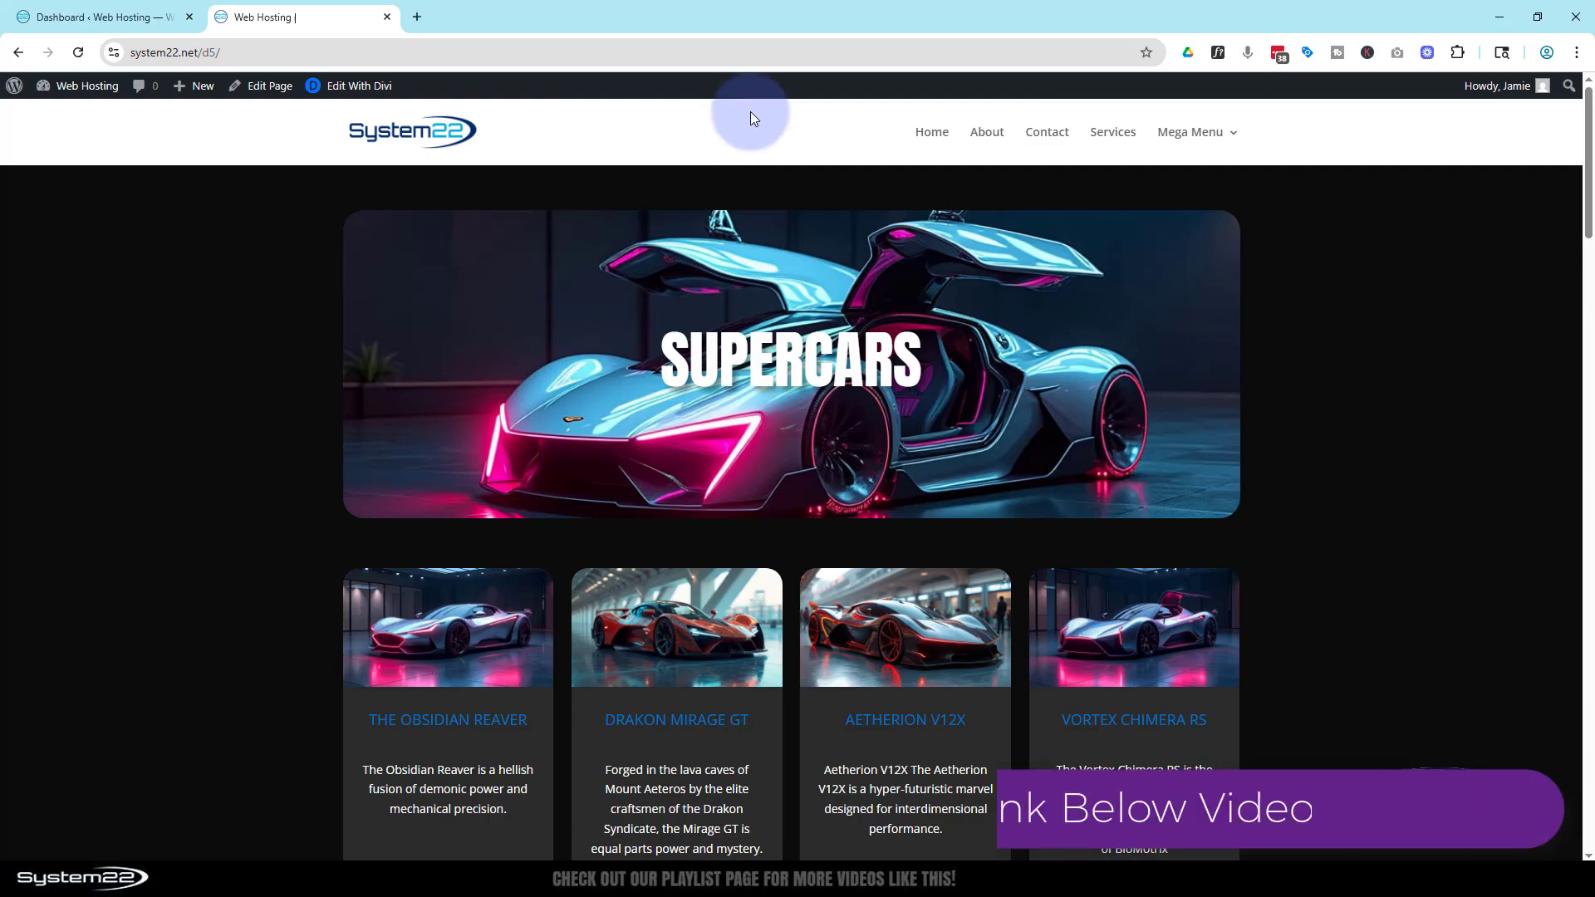
Step: Open the Divi Theme Customizer from the site dashboard and go to the Header Format settings under Header & Navigation
click(83, 19)
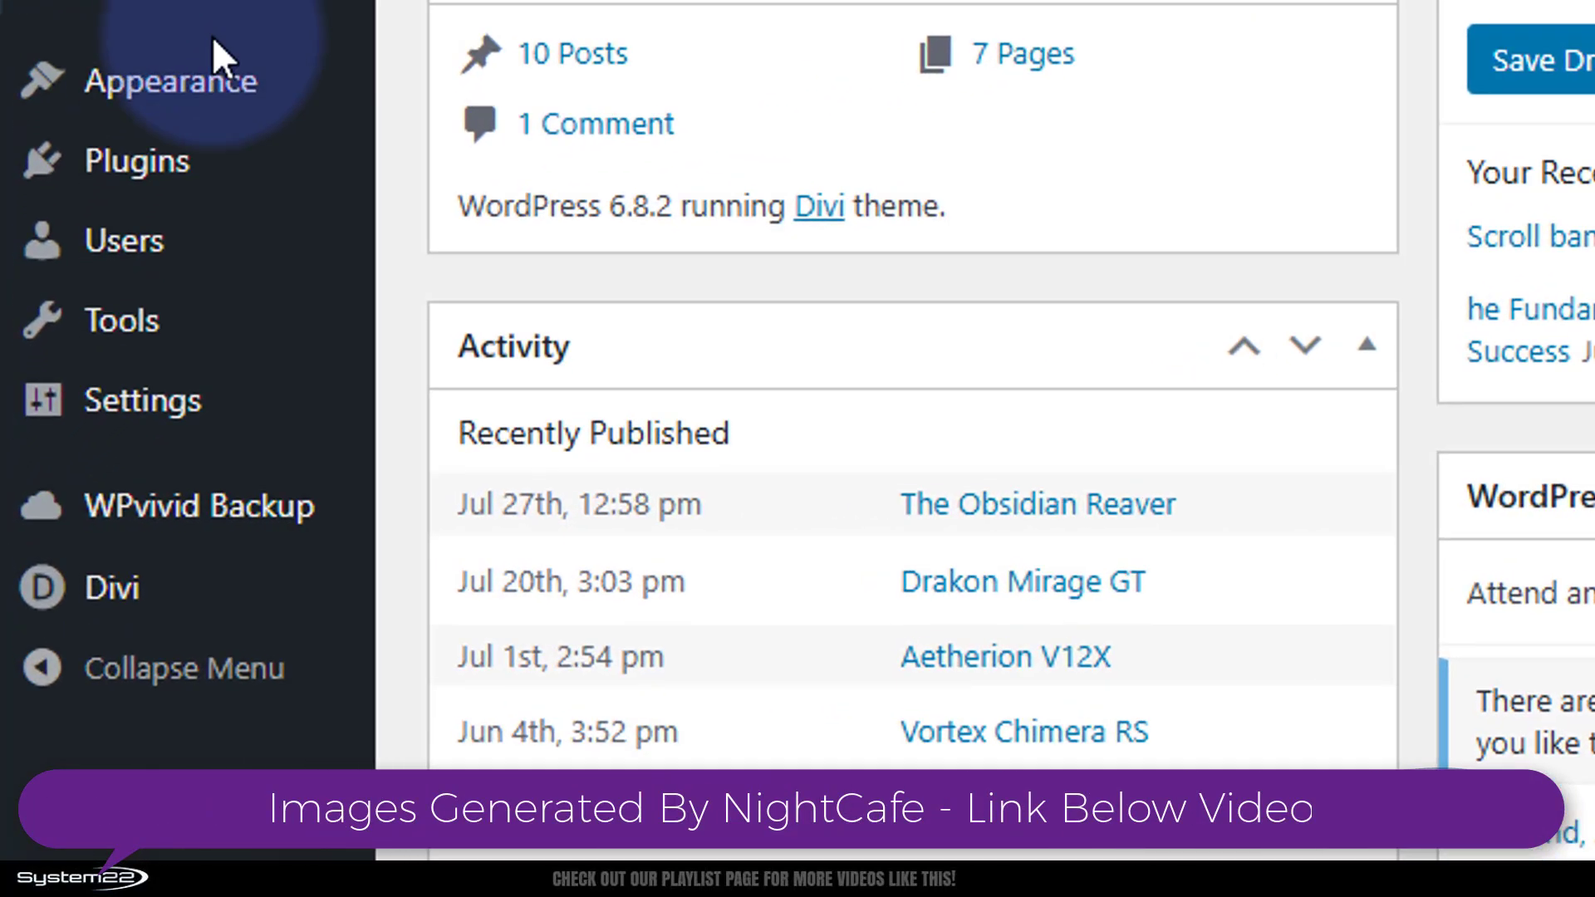
mouse_move(207, 104)
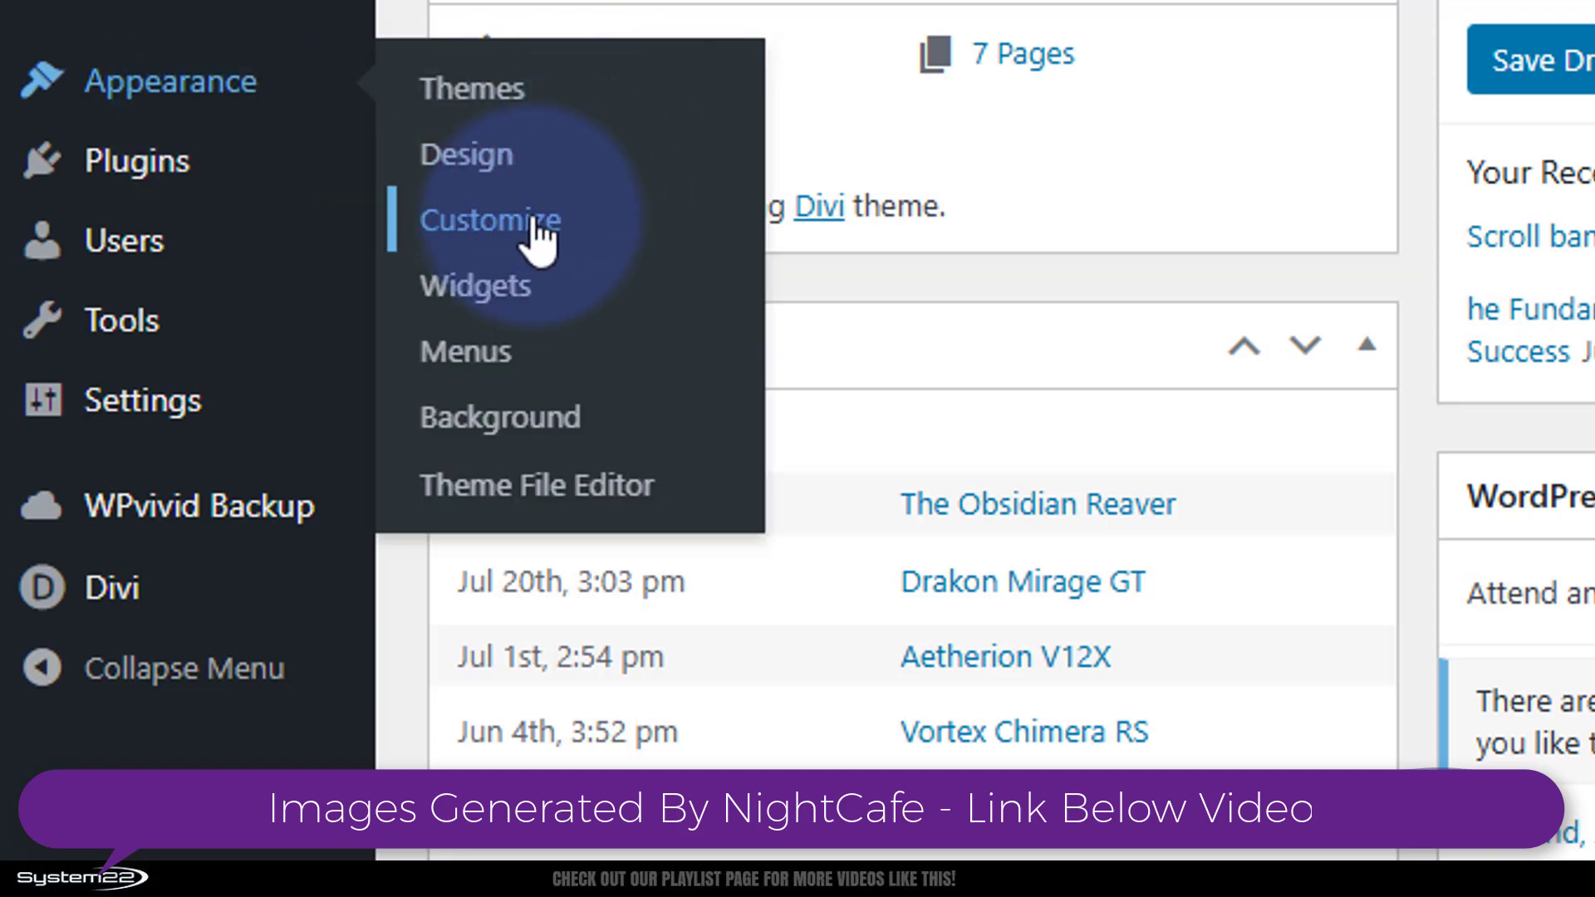
scroll(536, 232, down, 3)
mouse_move(121, 195)
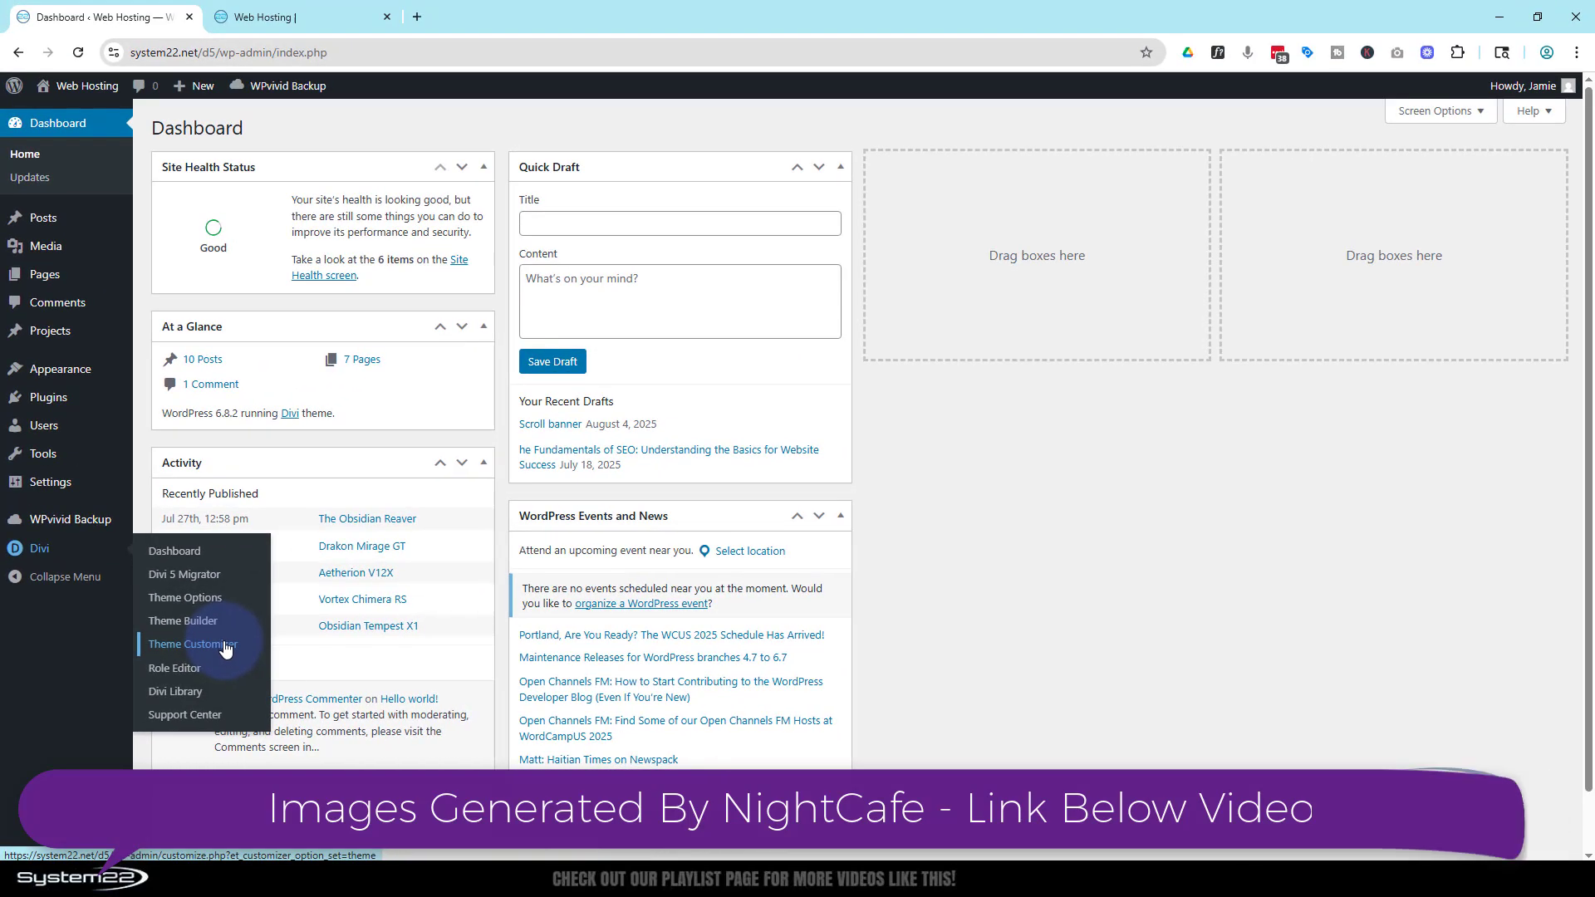
click(225, 647)
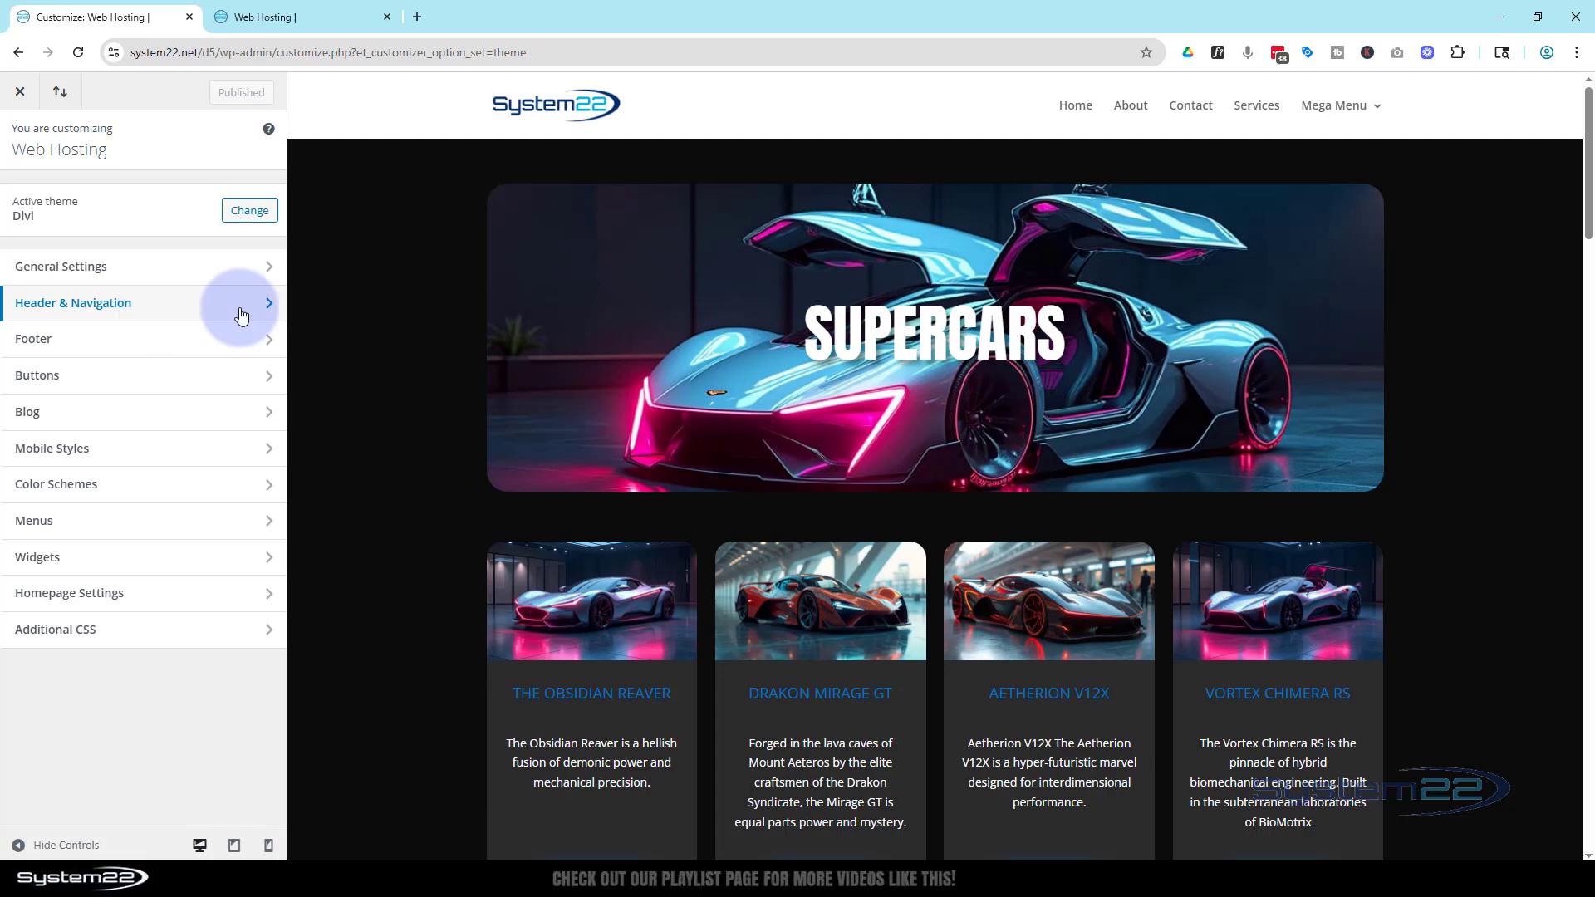
click(152, 310)
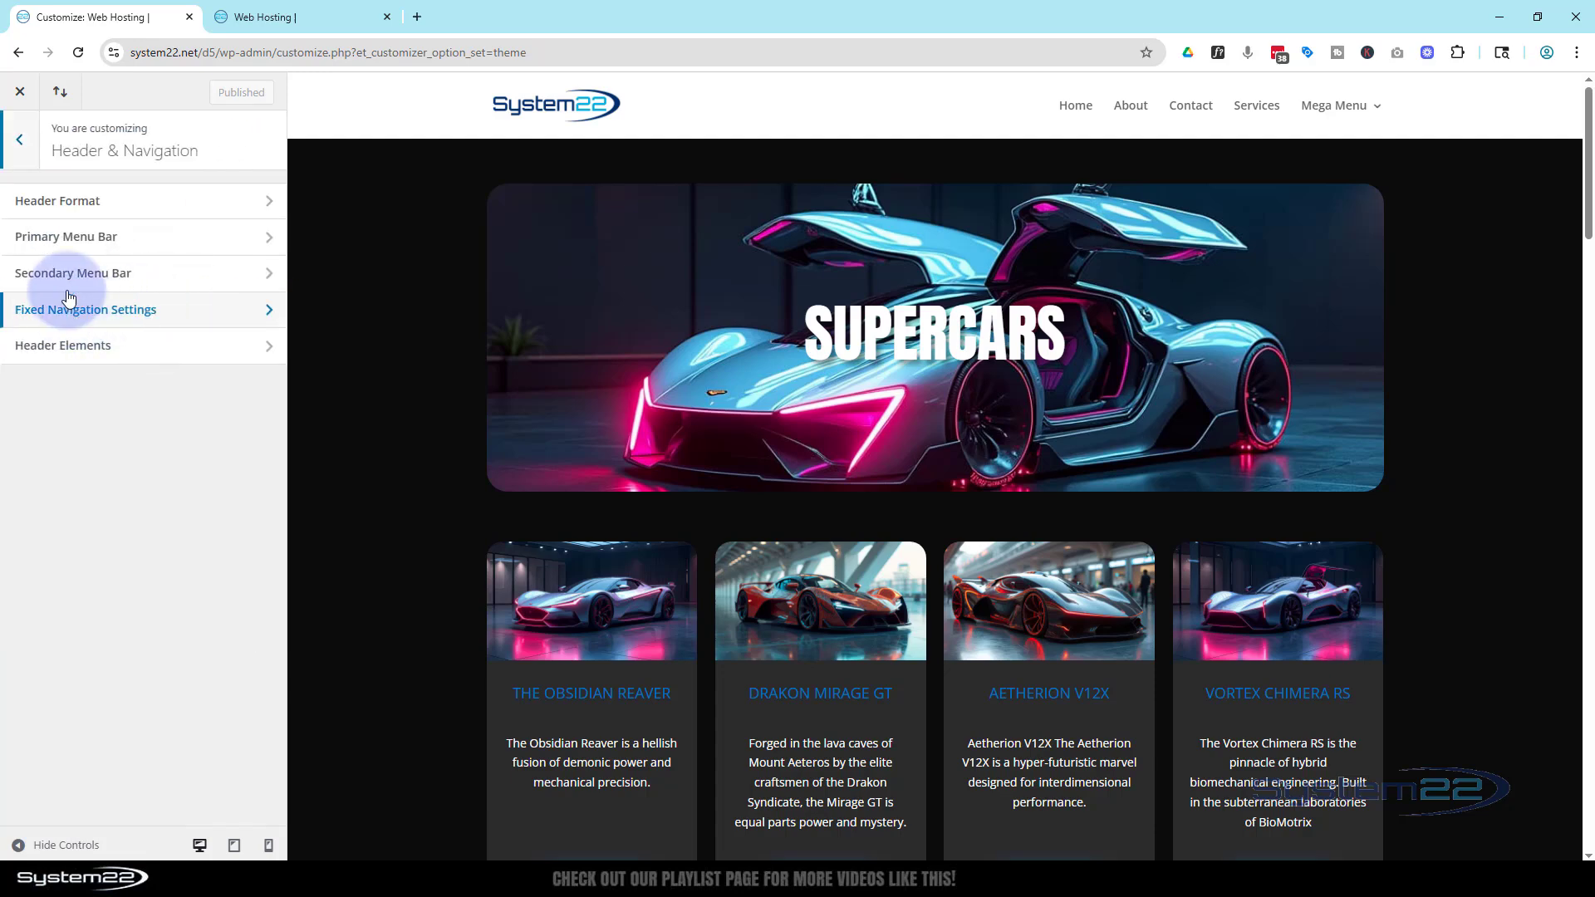
click(127, 202)
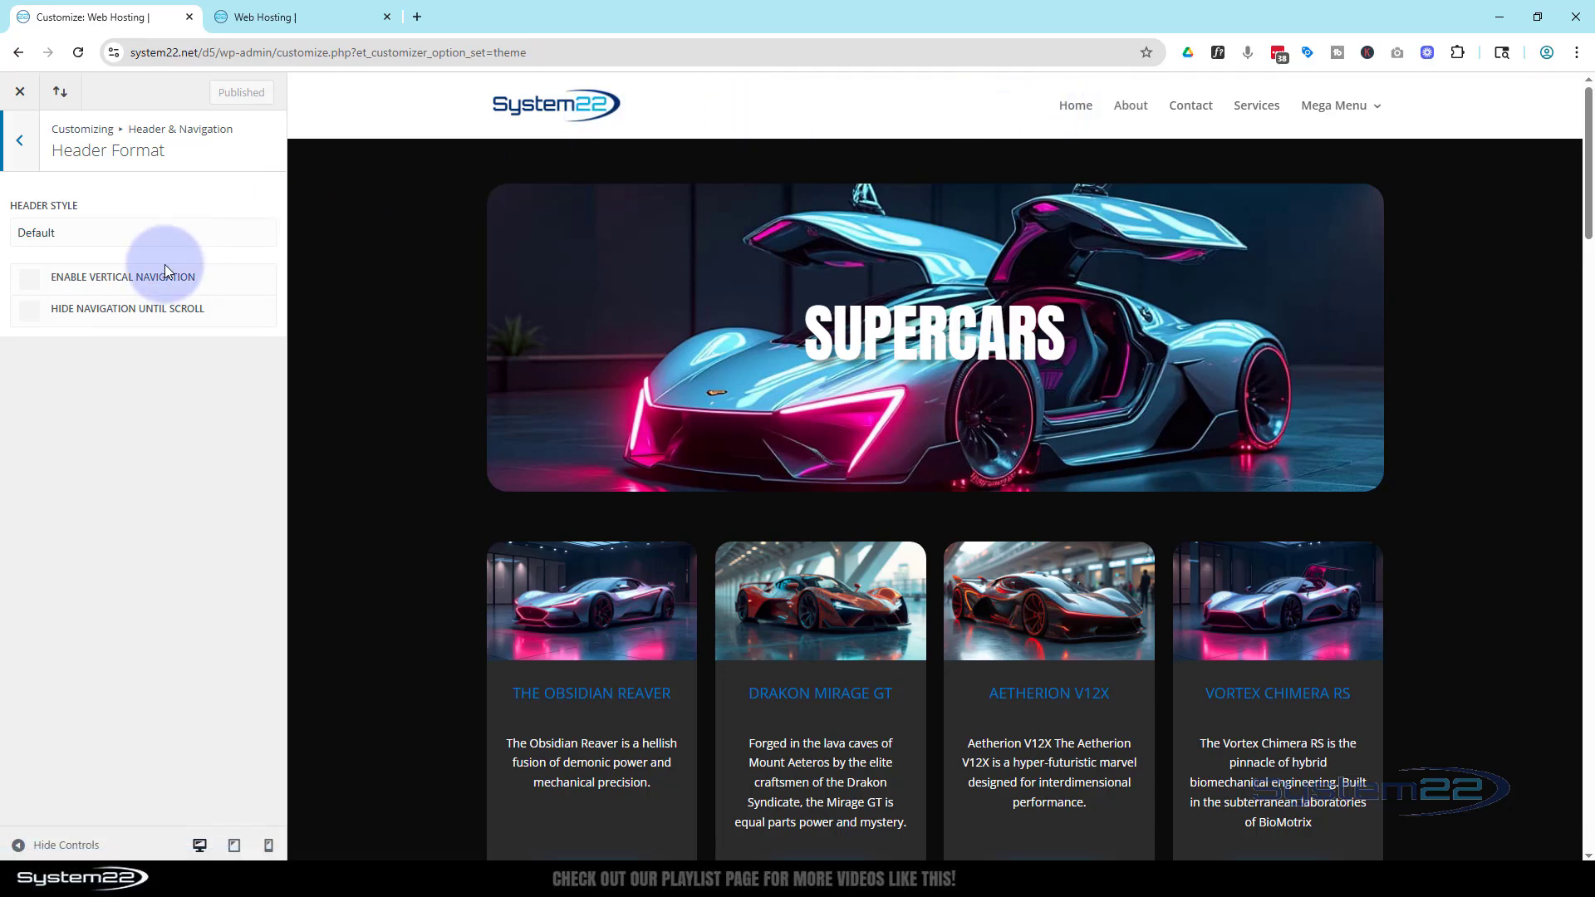
Step: Try the Centered header style, followed by the Centered Inline Logo style
click(157, 237)
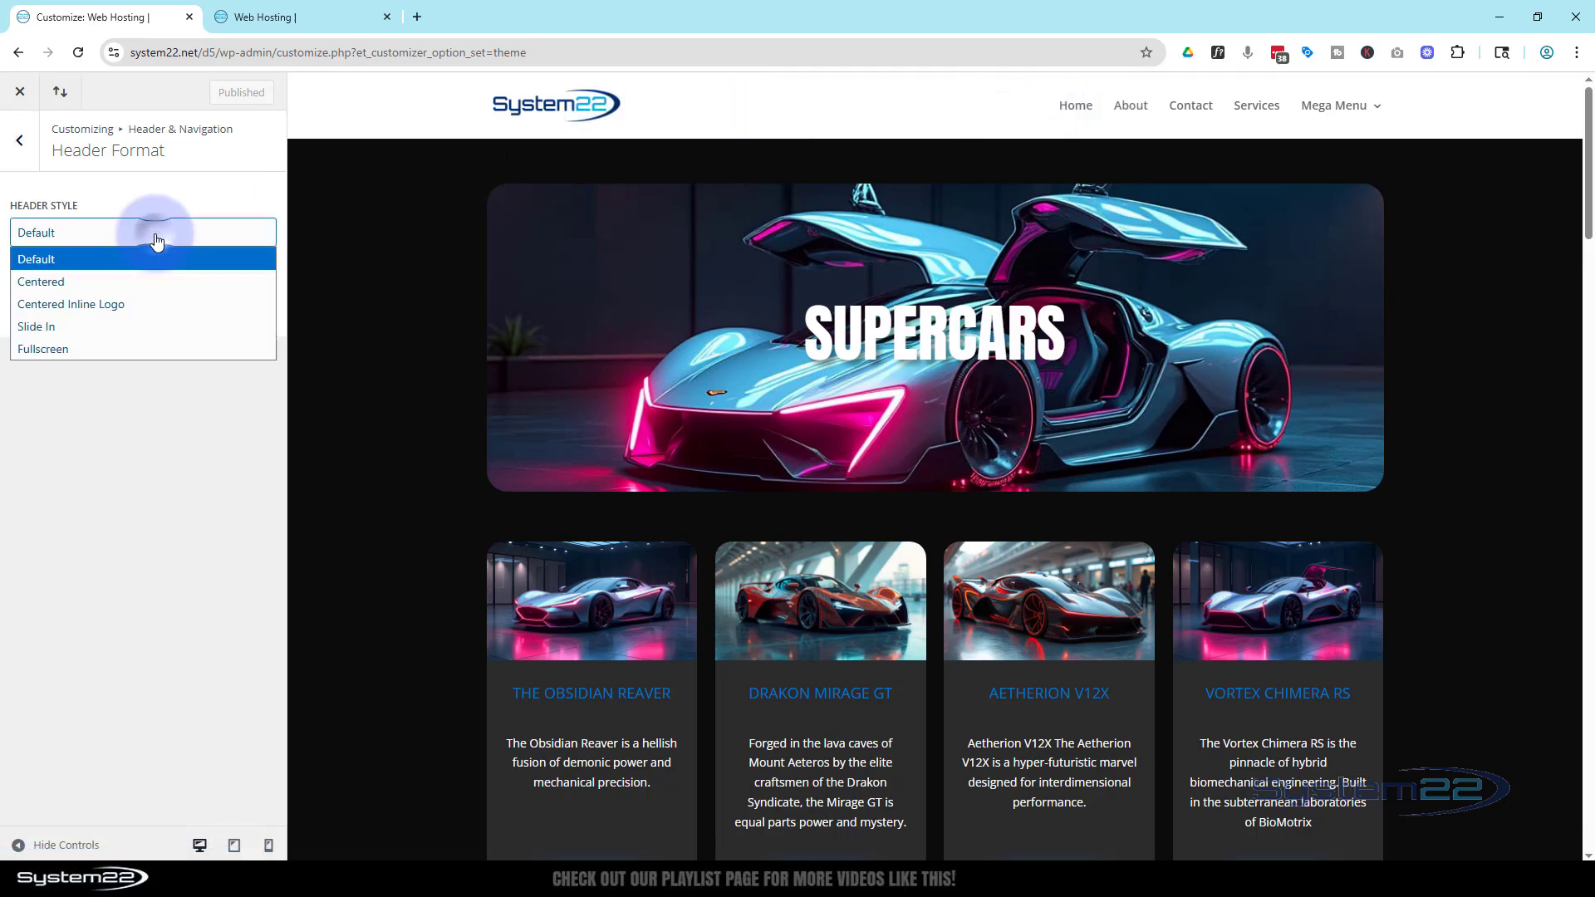
click(128, 282)
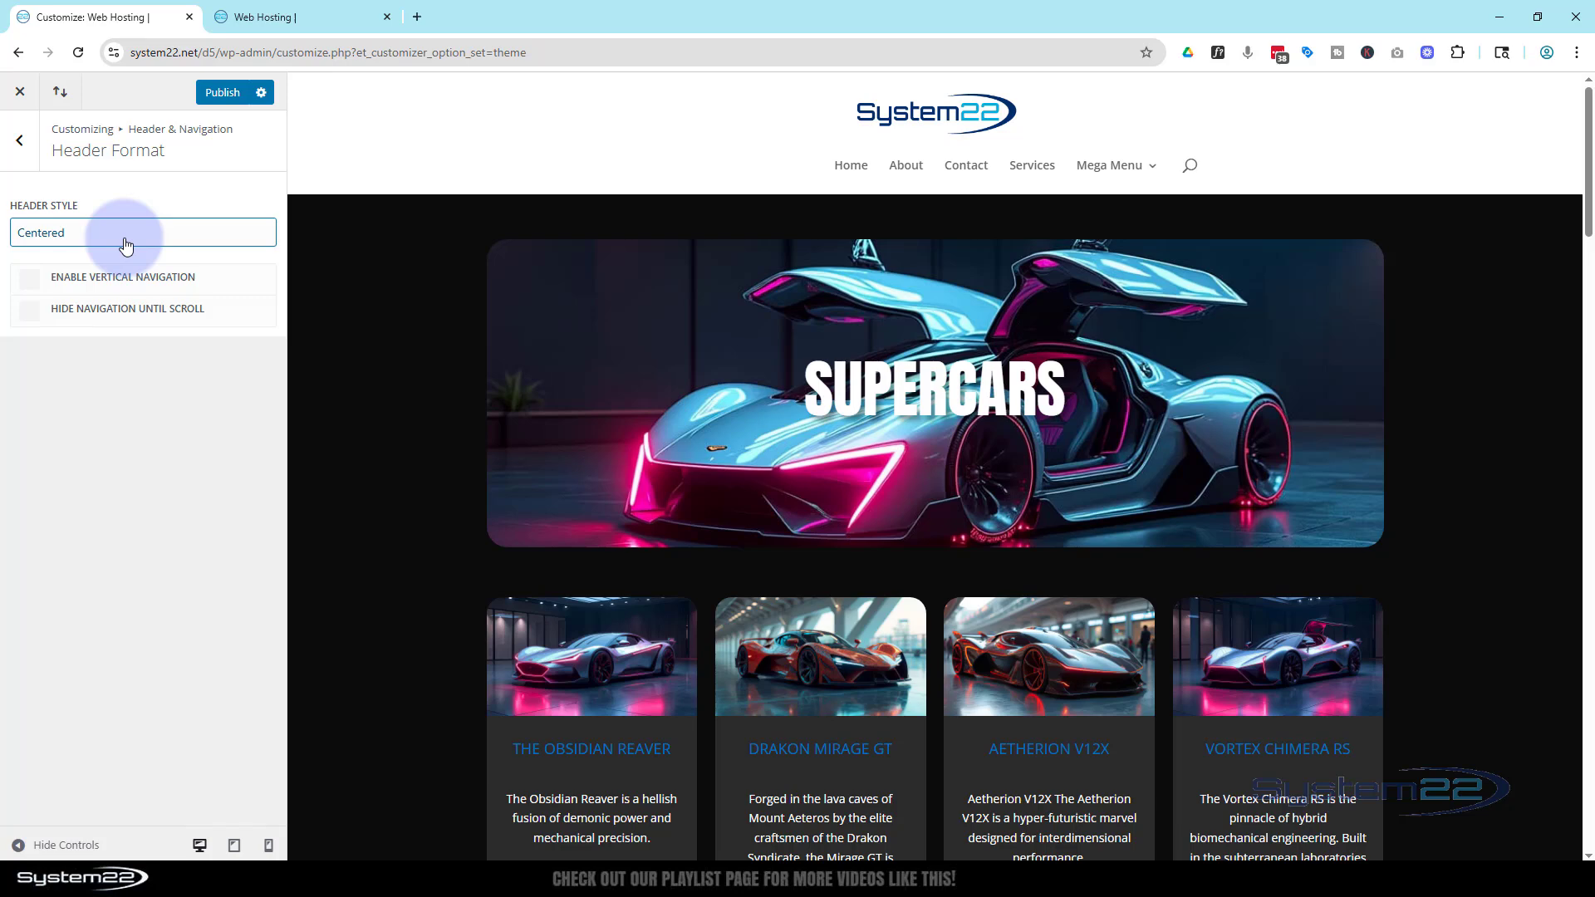
click(126, 241)
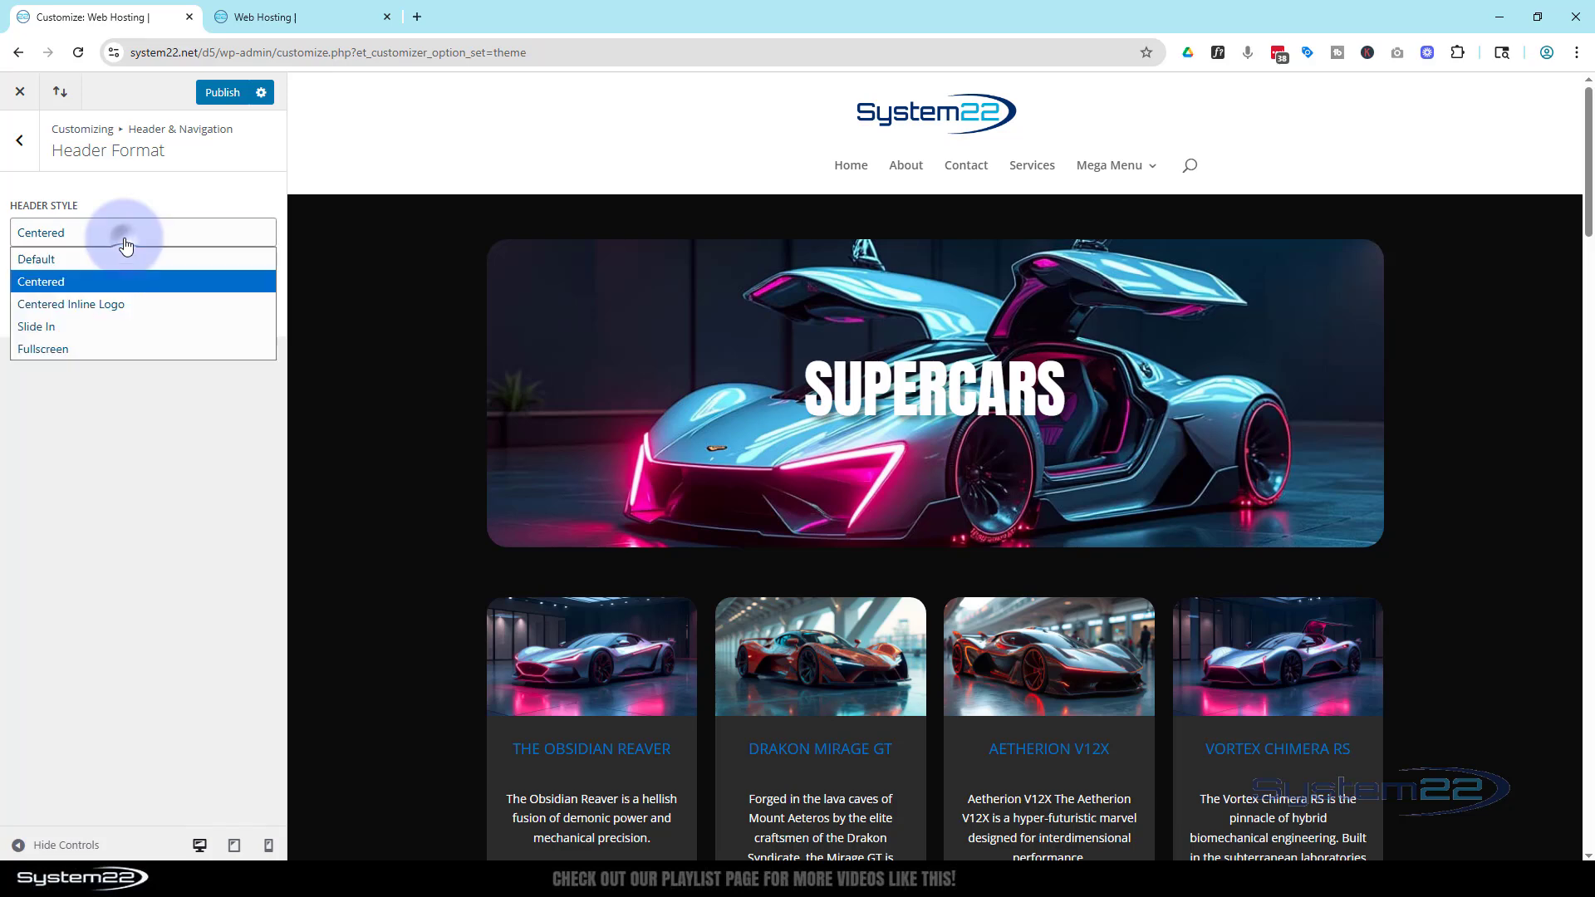
click(117, 304)
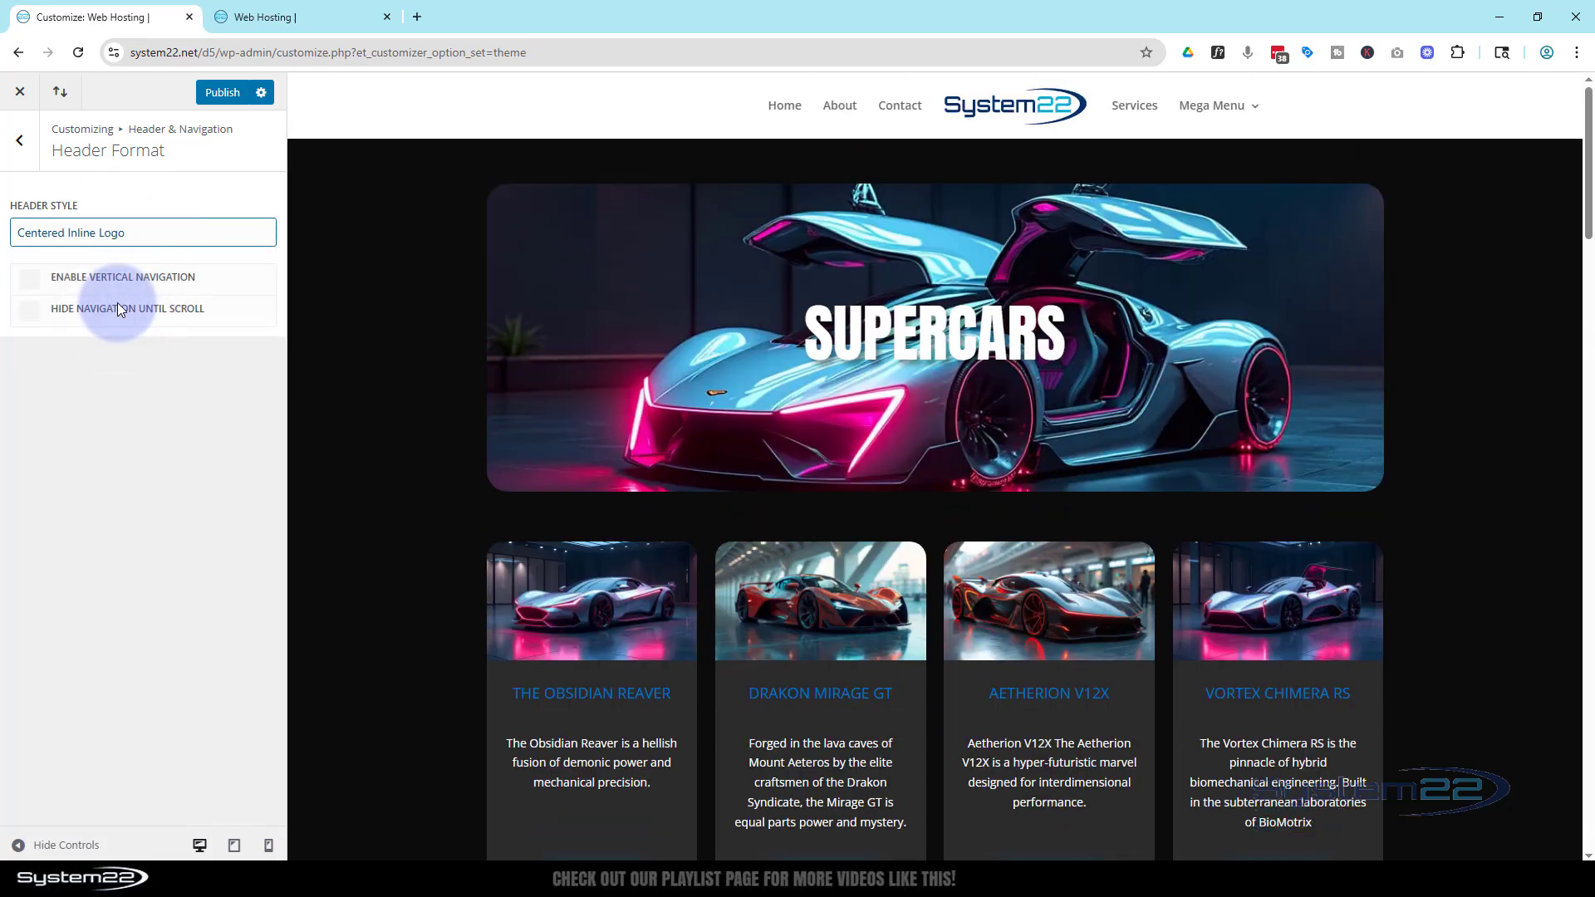
Step: Set the header style to Slide In, and open and close its menu in the site preview
click(135, 234)
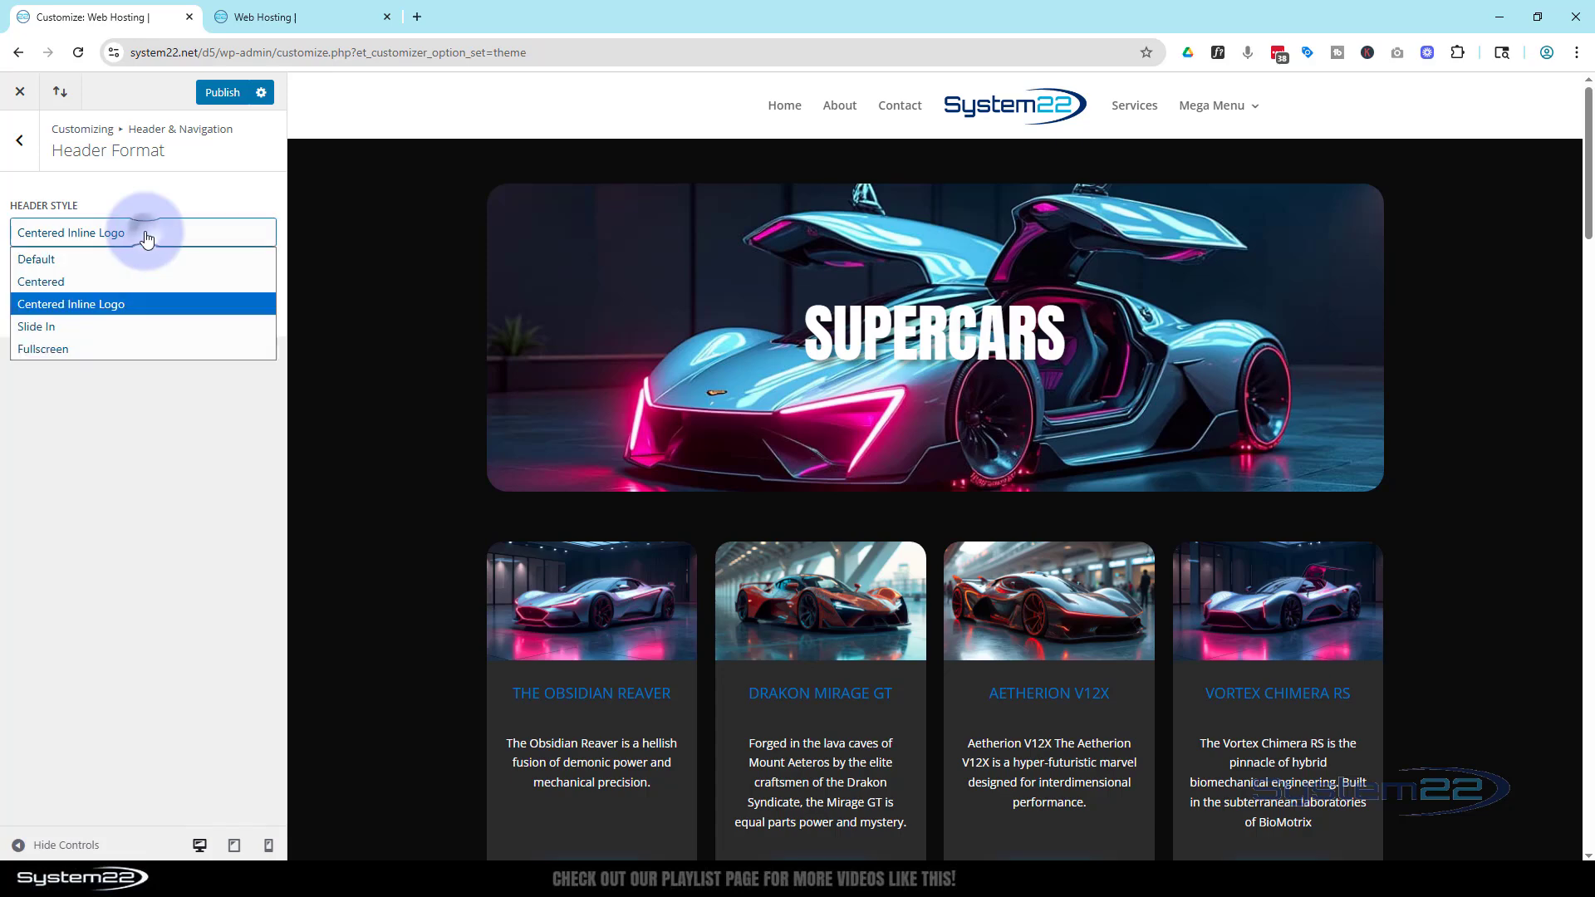
click(118, 327)
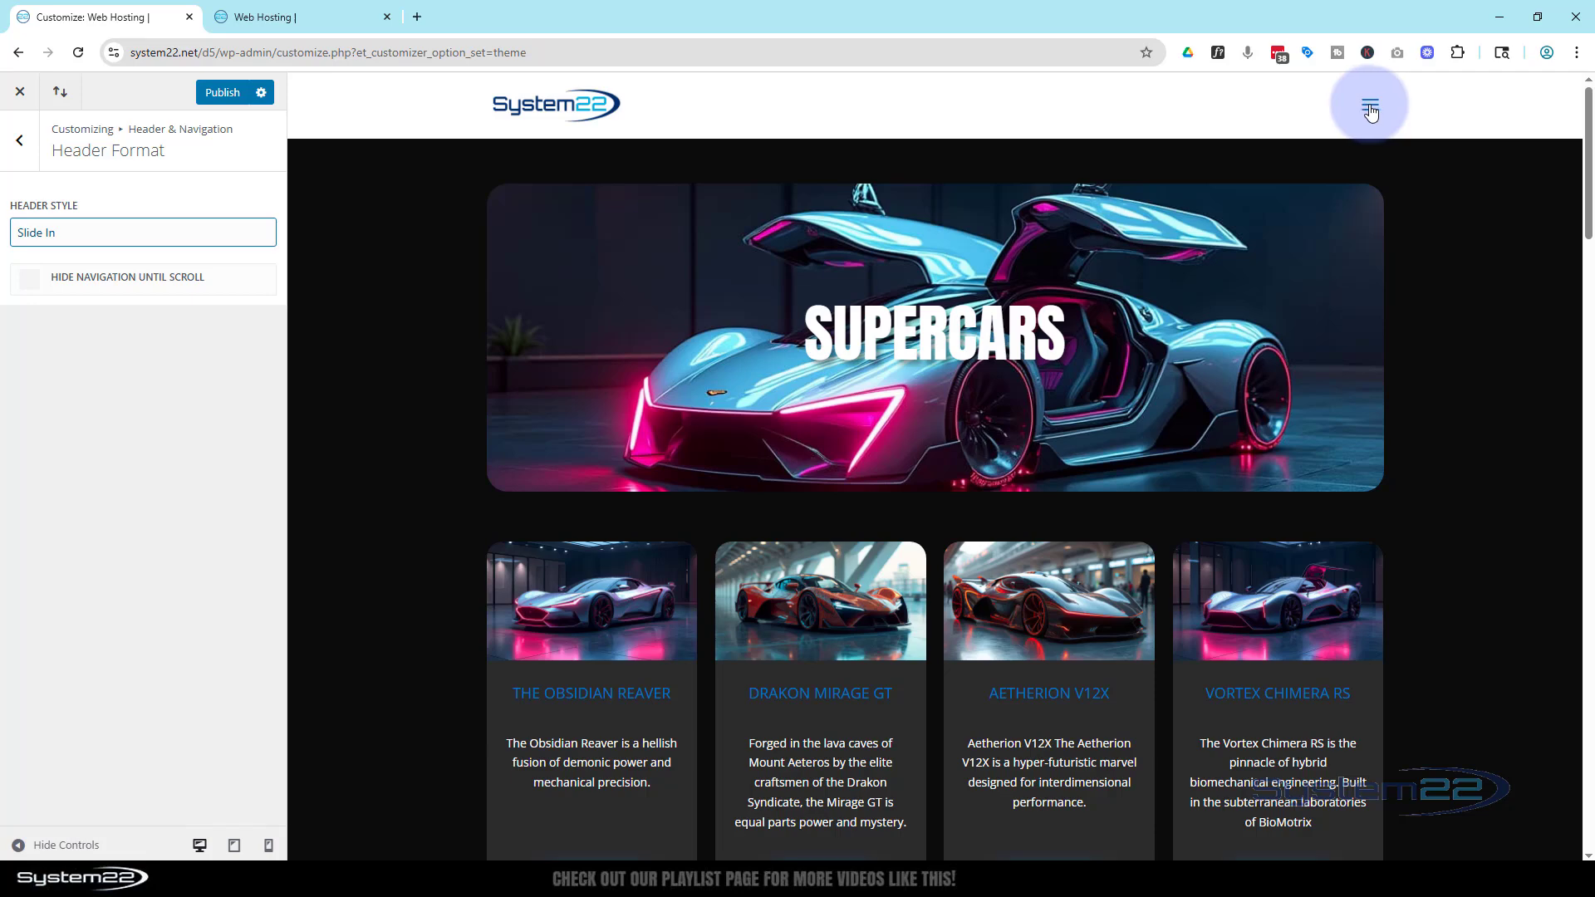
click(1371, 111)
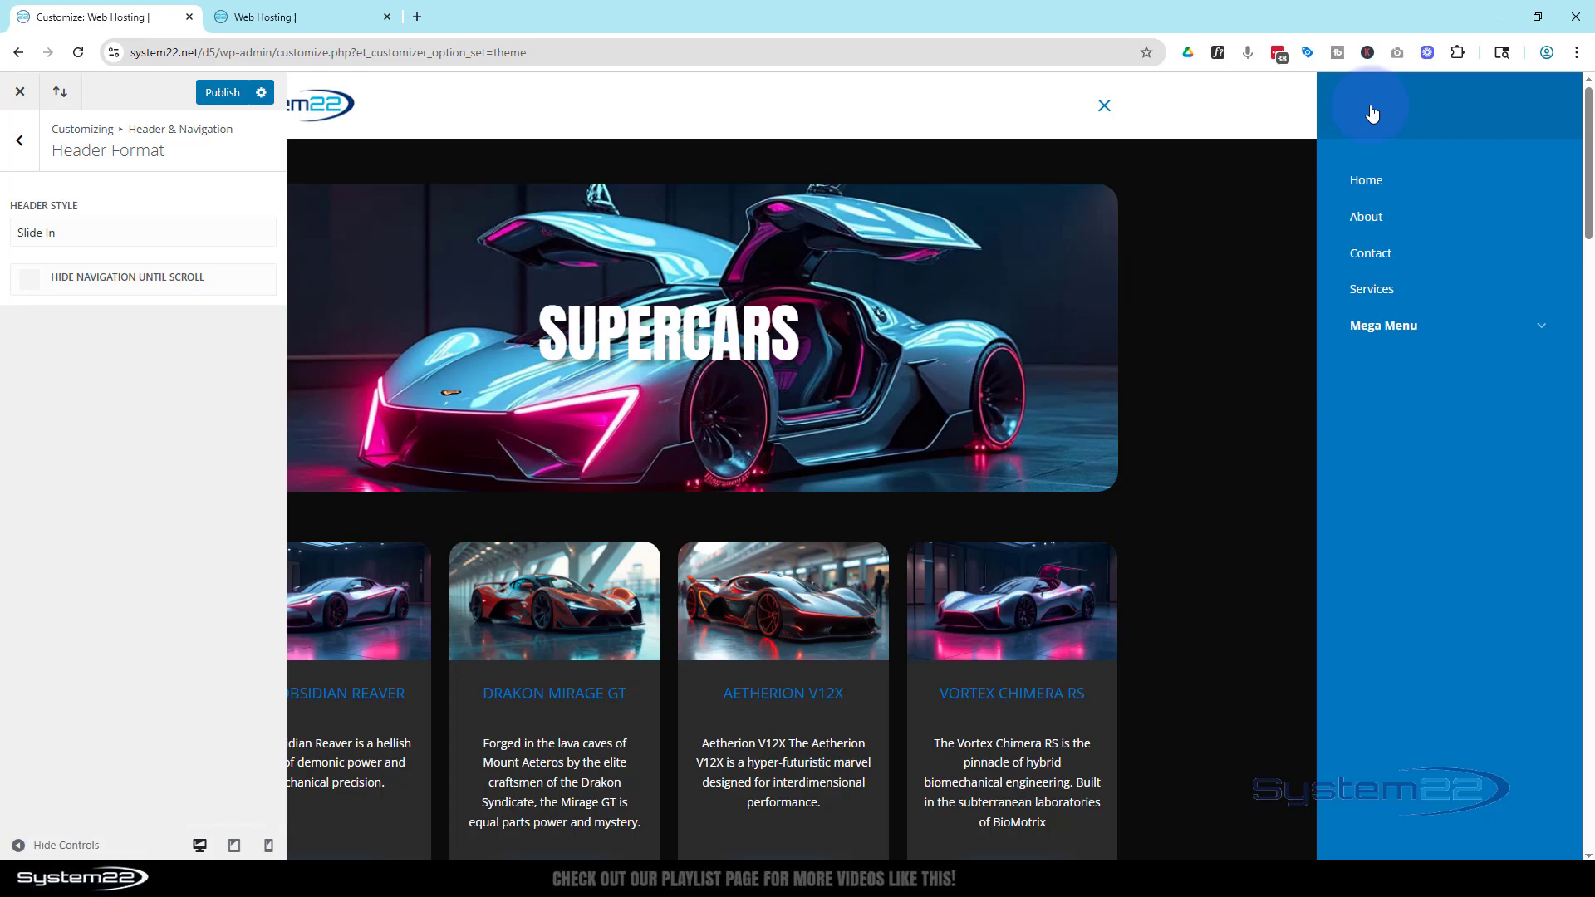
click(1104, 106)
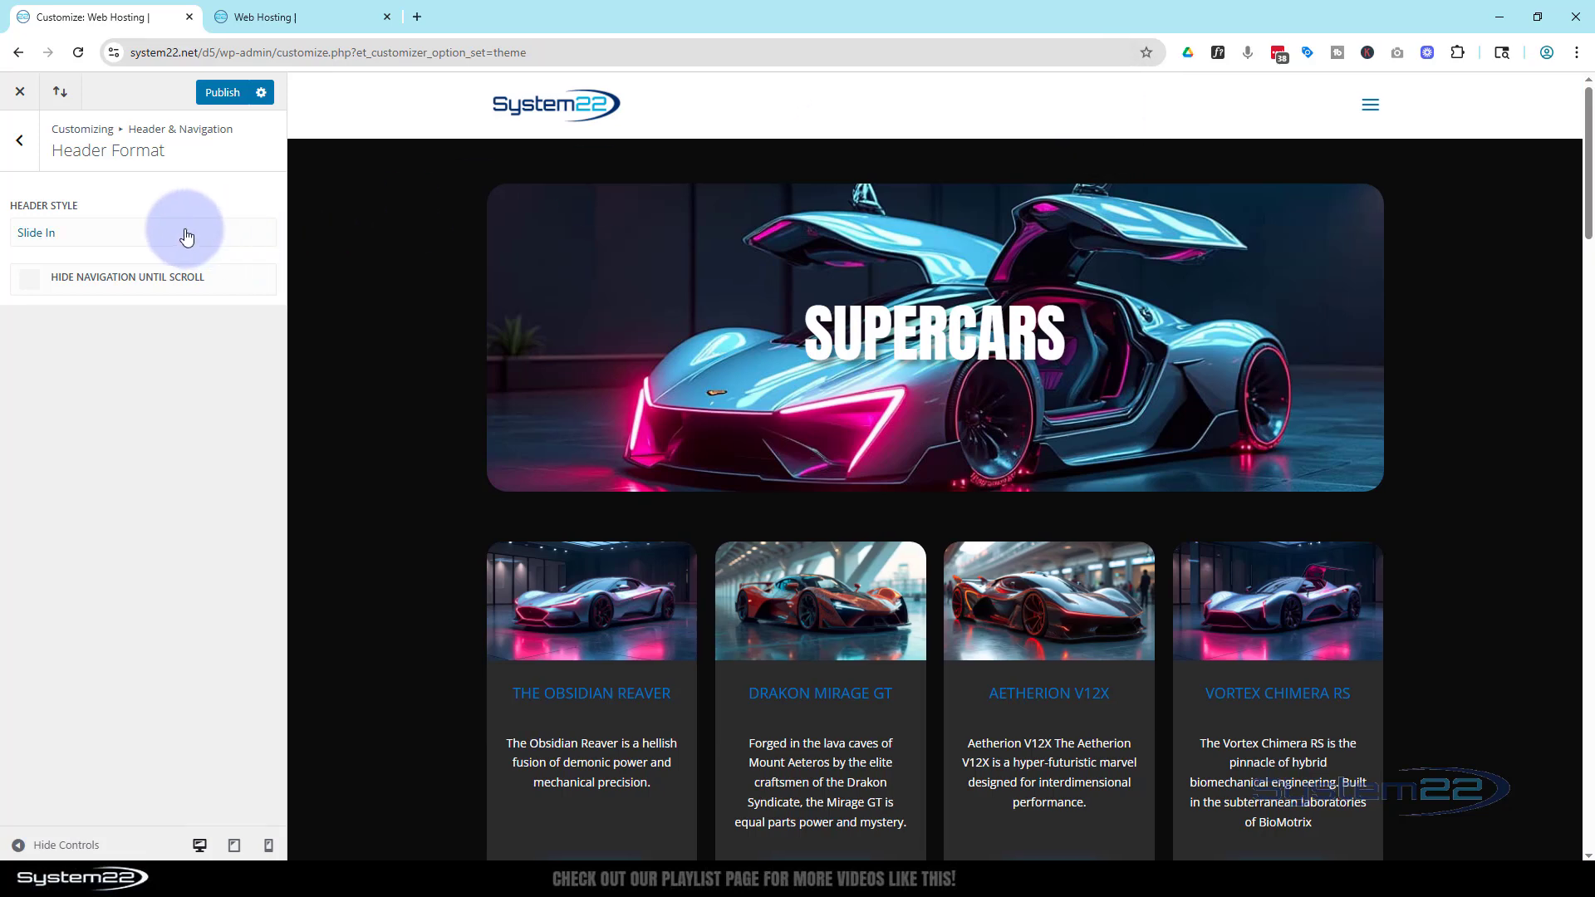
Step: Set the header style to Fullscreen and open its overlay menu in the site preview
click(186, 236)
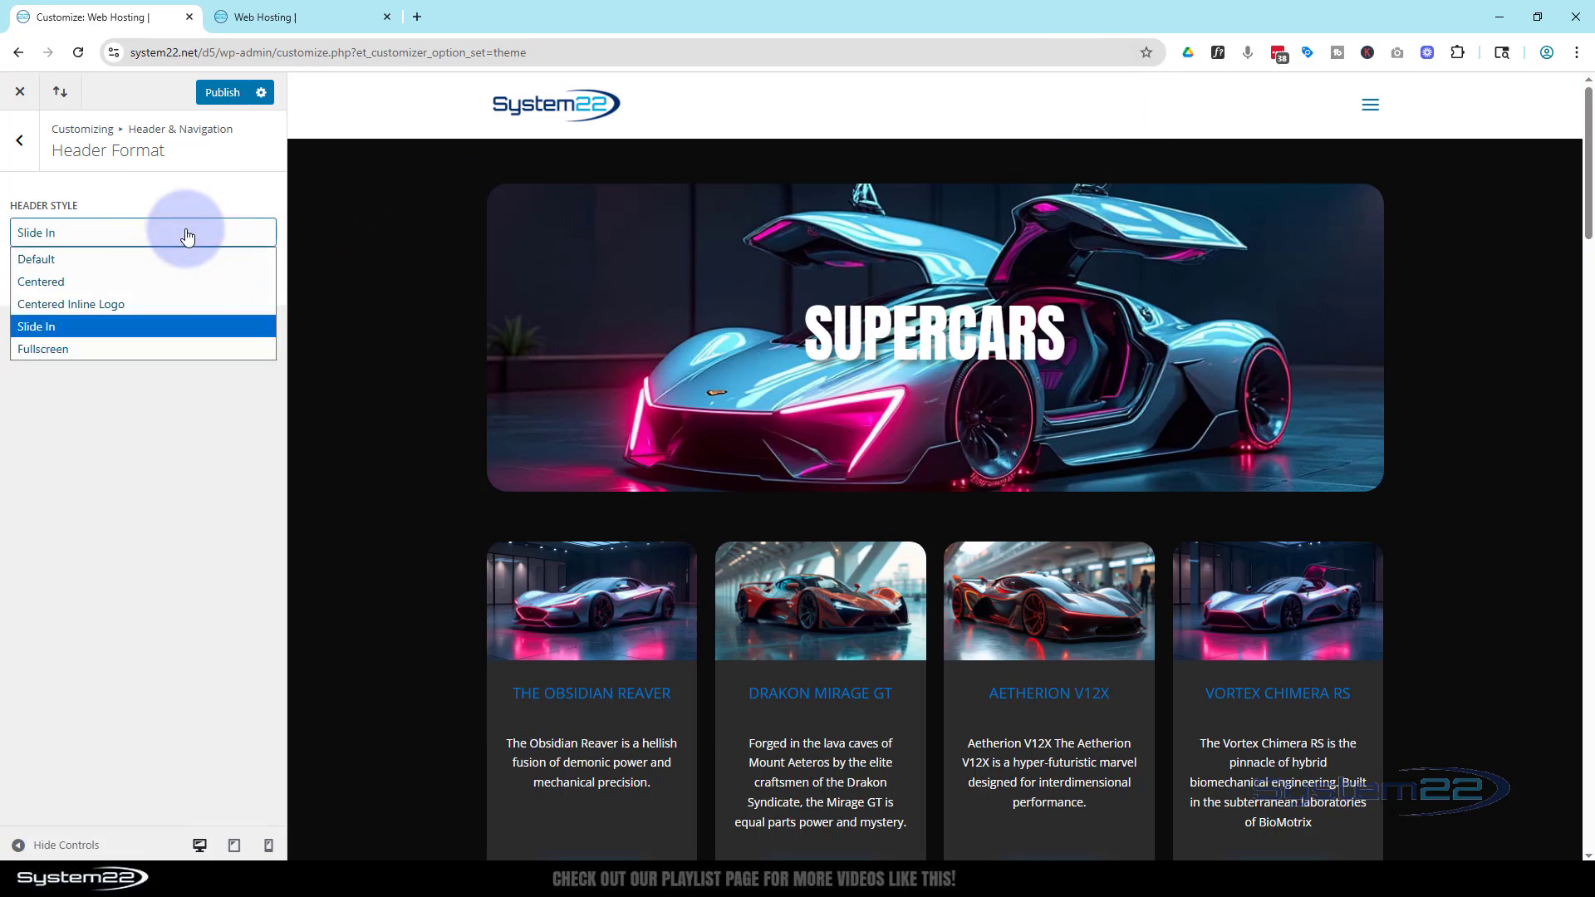
click(92, 349)
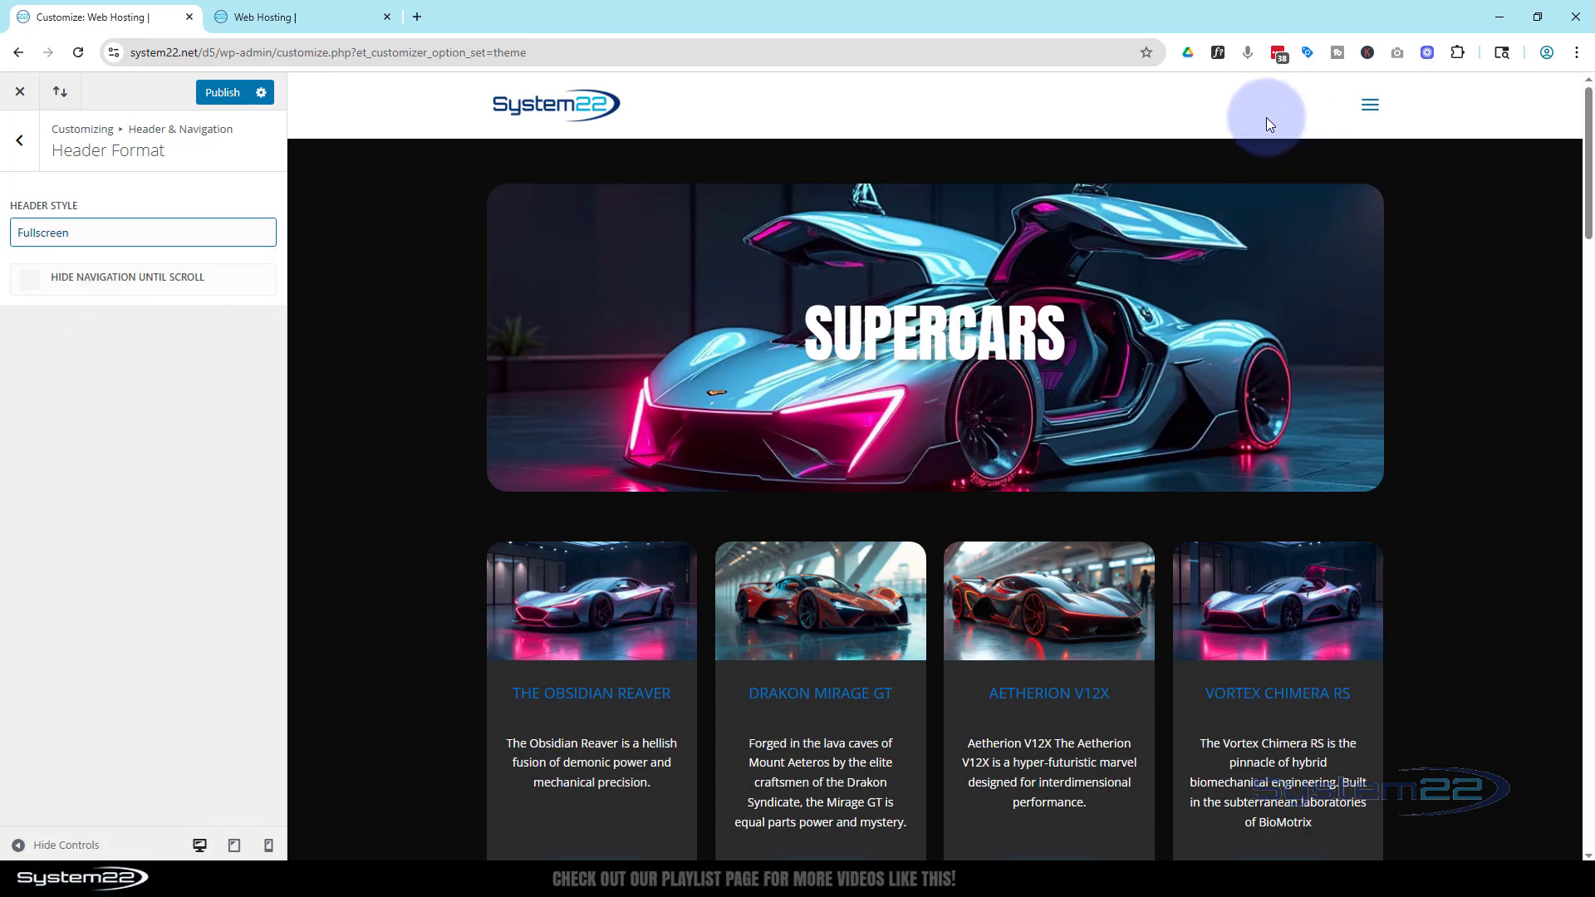
click(1370, 108)
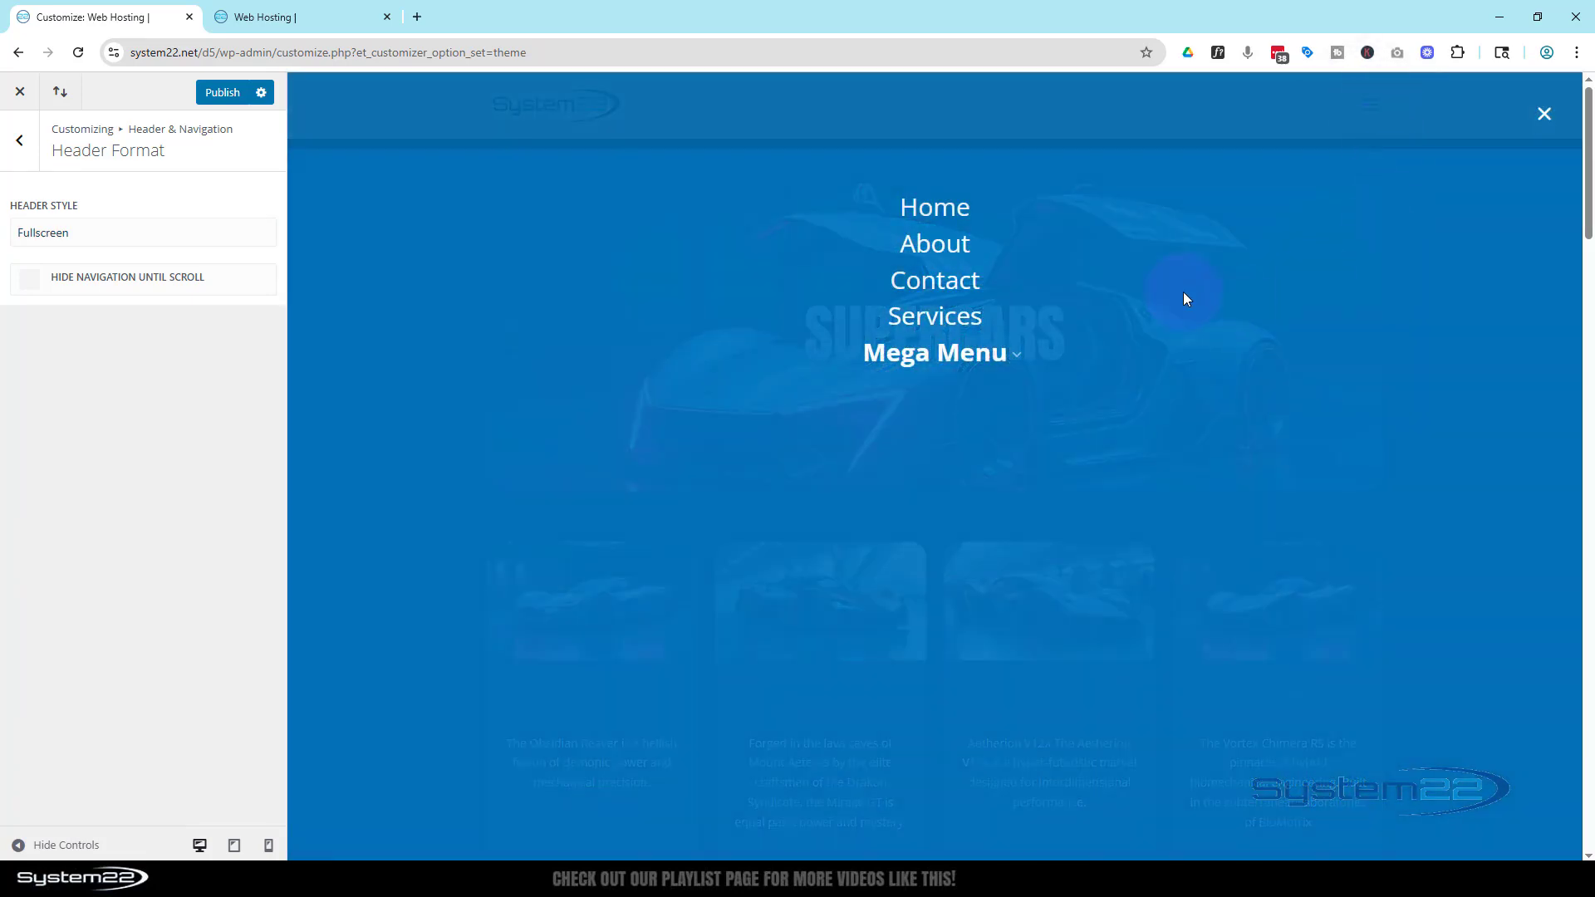
Step: Expand Mega Menu with its About Us, Services and Portfolio submenus in the fullscreen overlay, and close the overlay
click(979, 355)
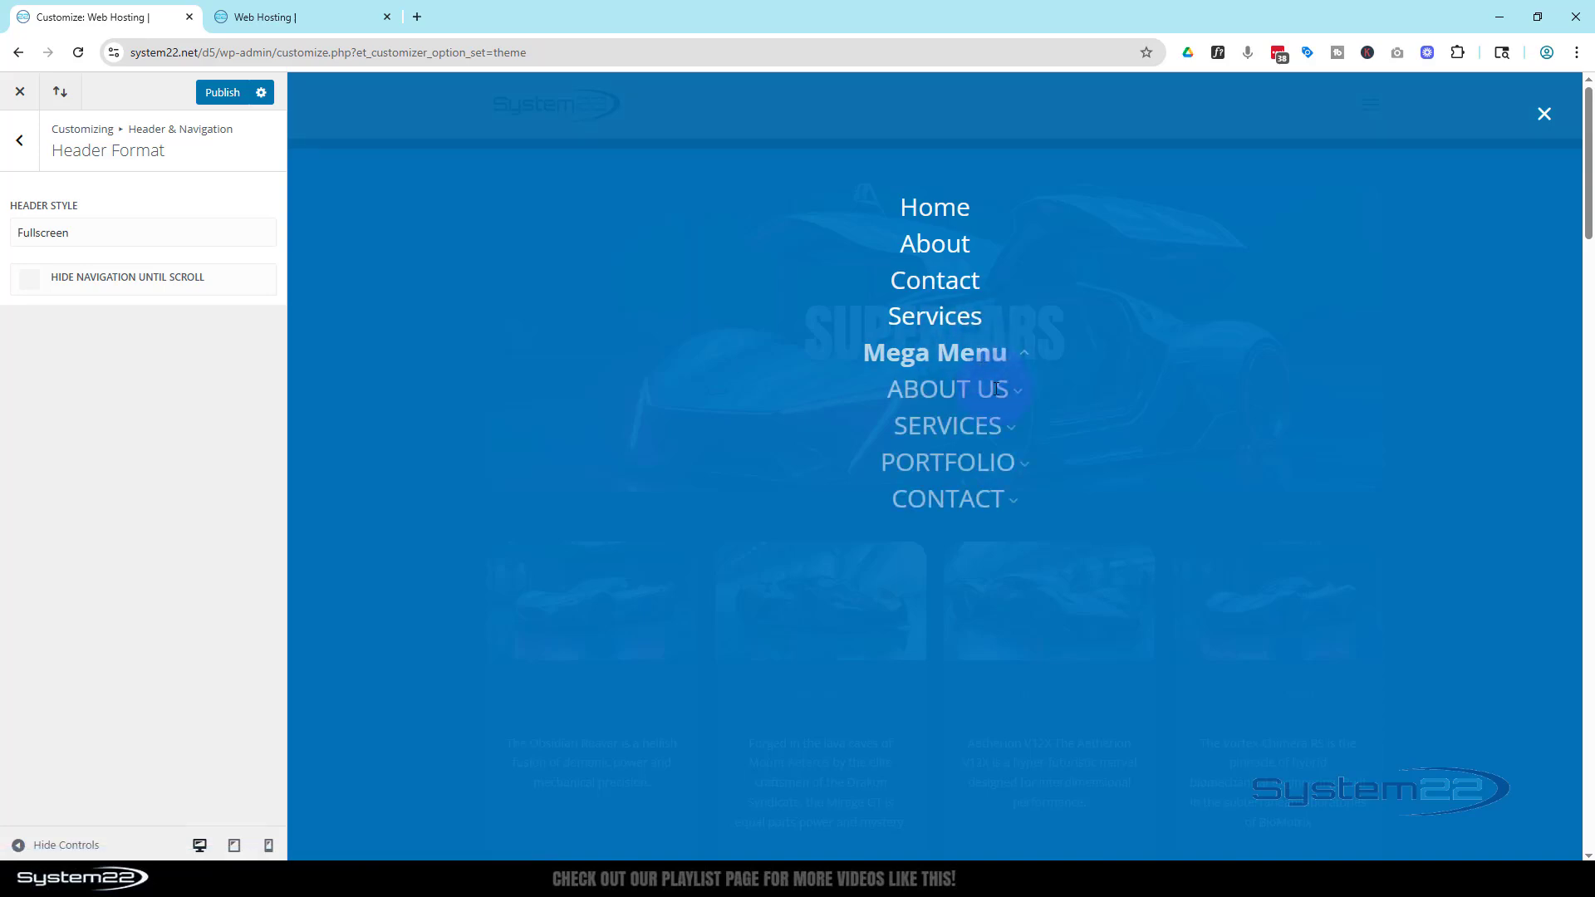
click(1002, 398)
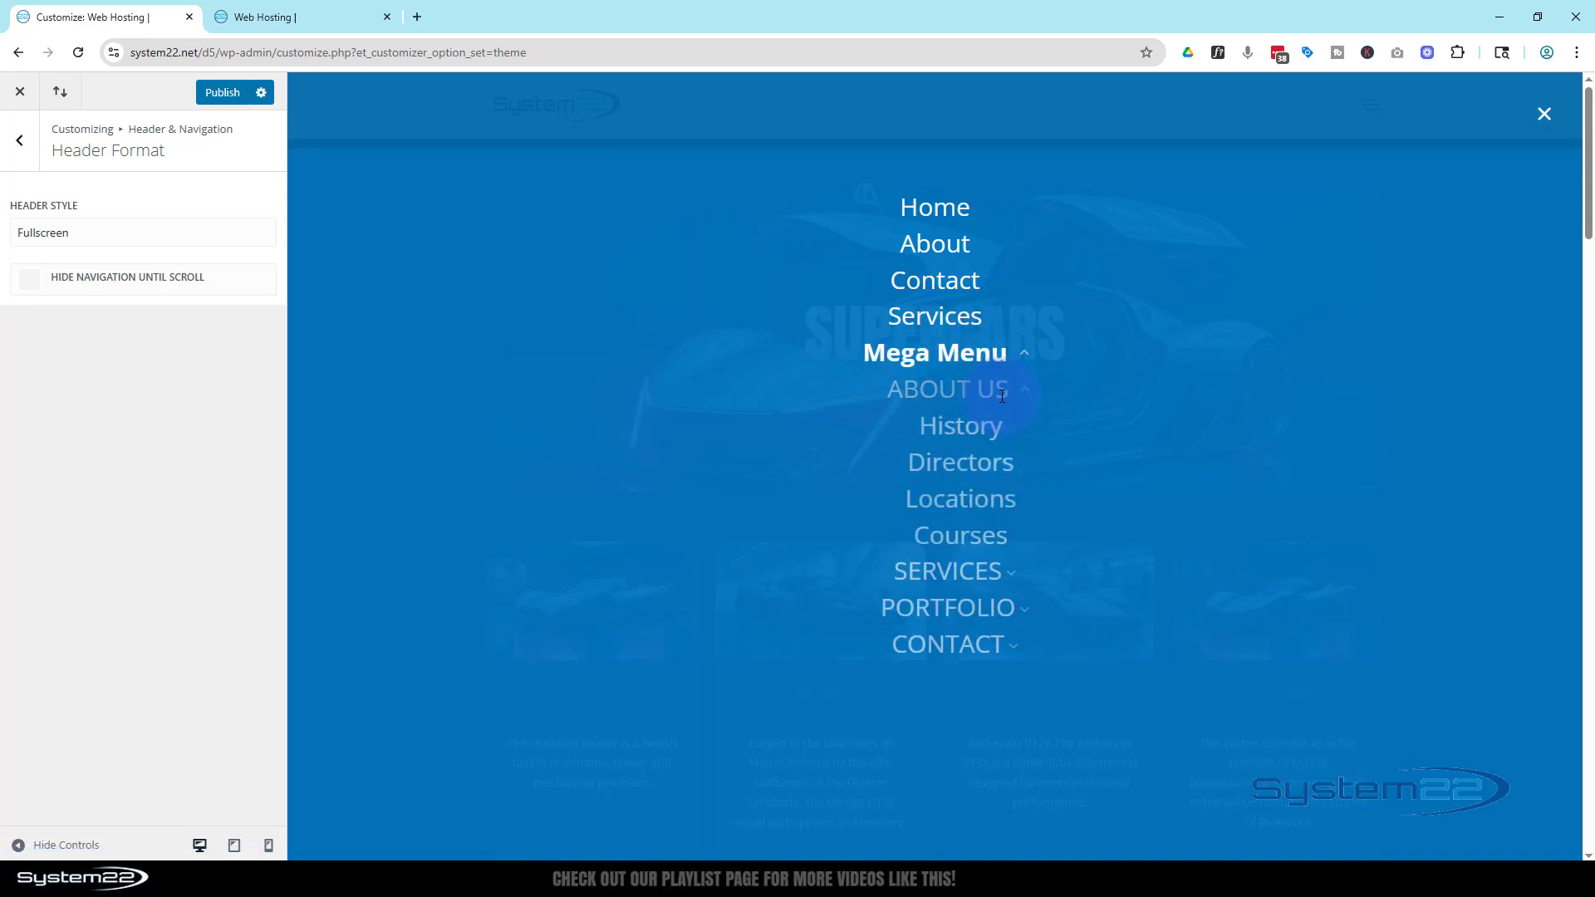
click(989, 570)
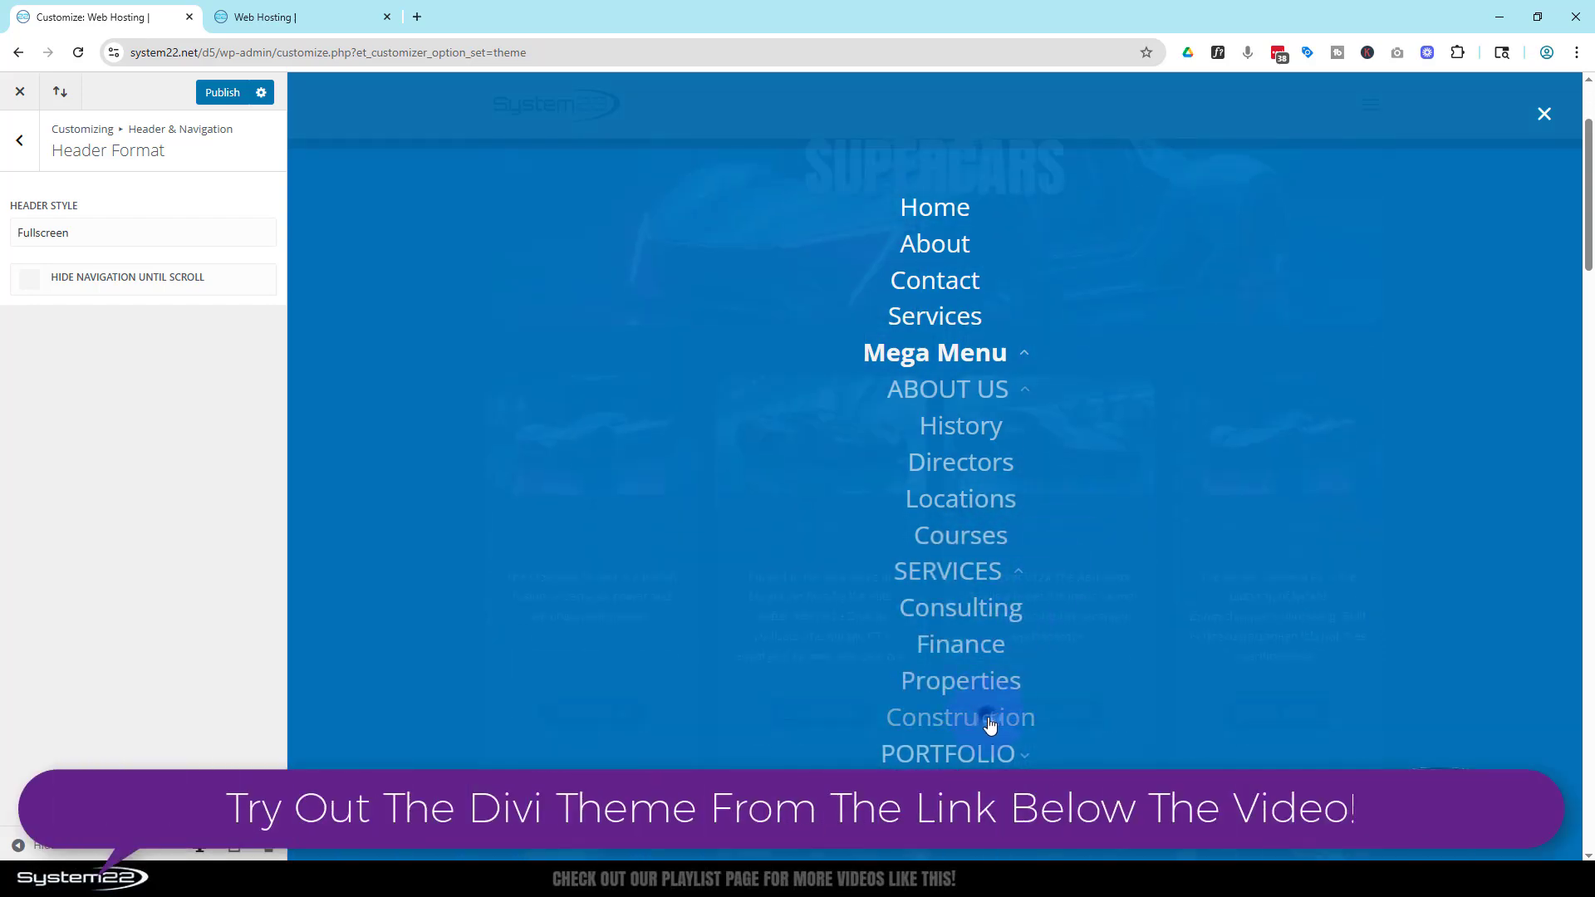
click(983, 750)
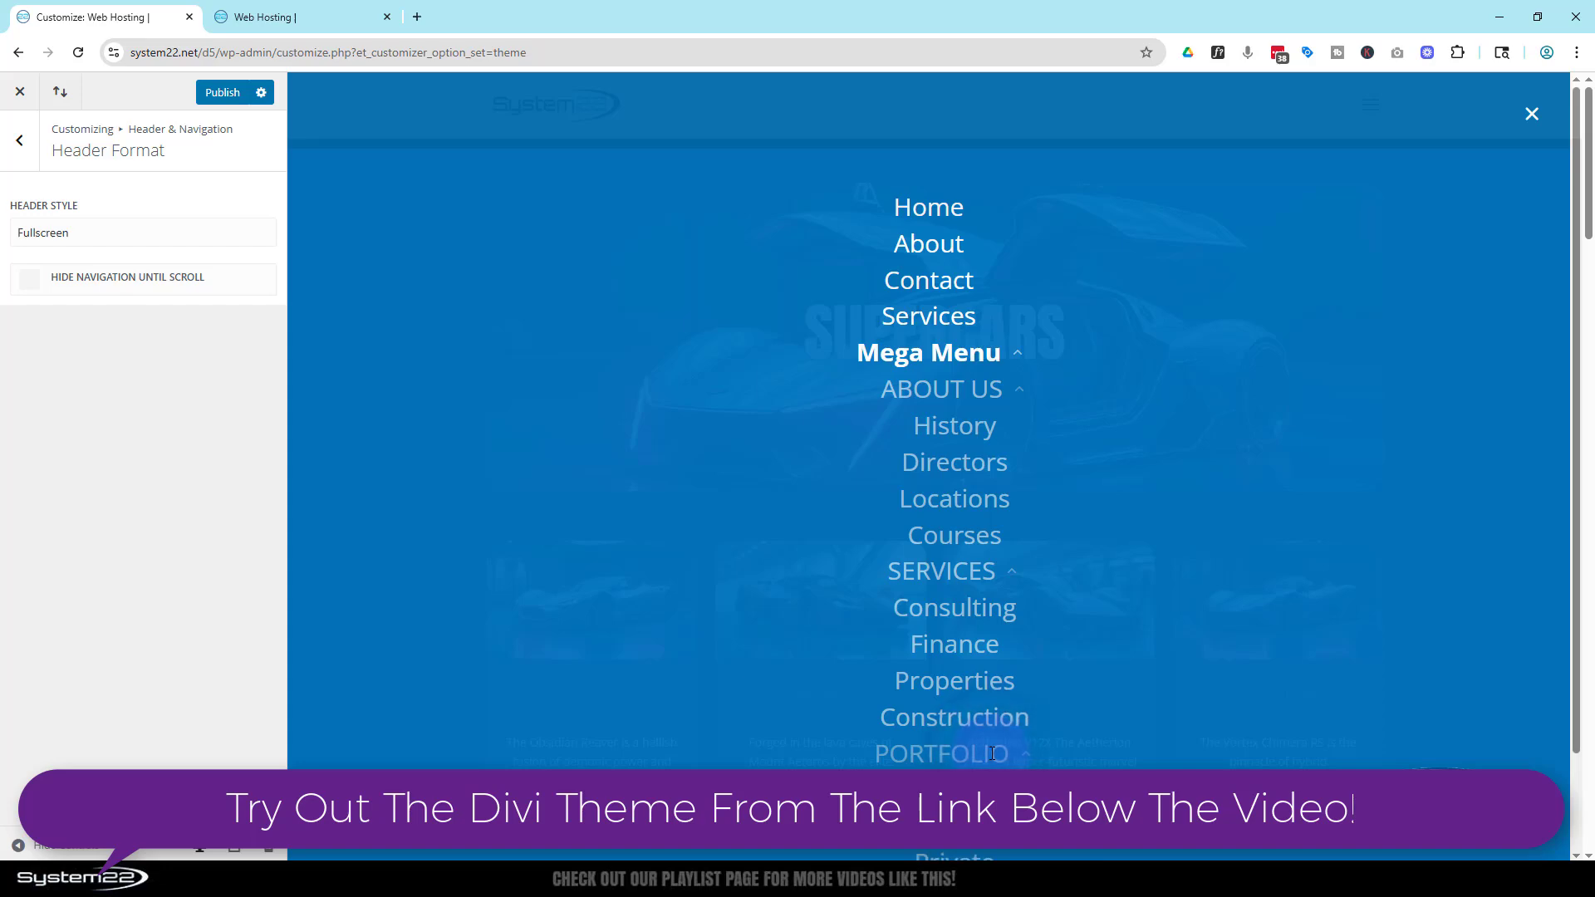
scroll(965, 722, down, 1)
scroll(965, 728, up, 1)
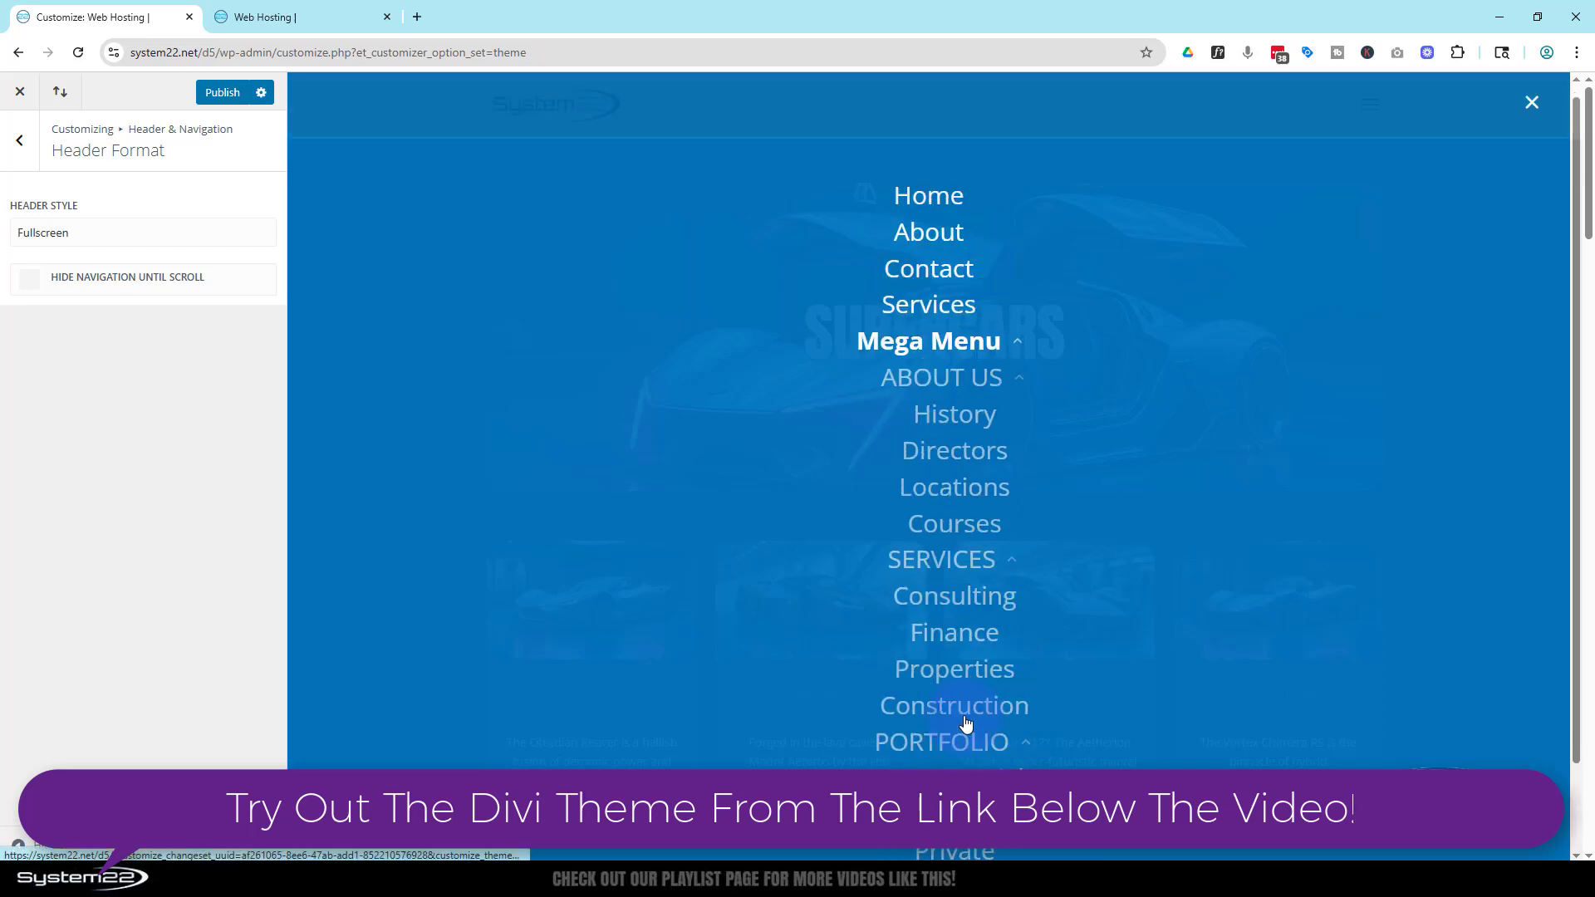
click(1532, 114)
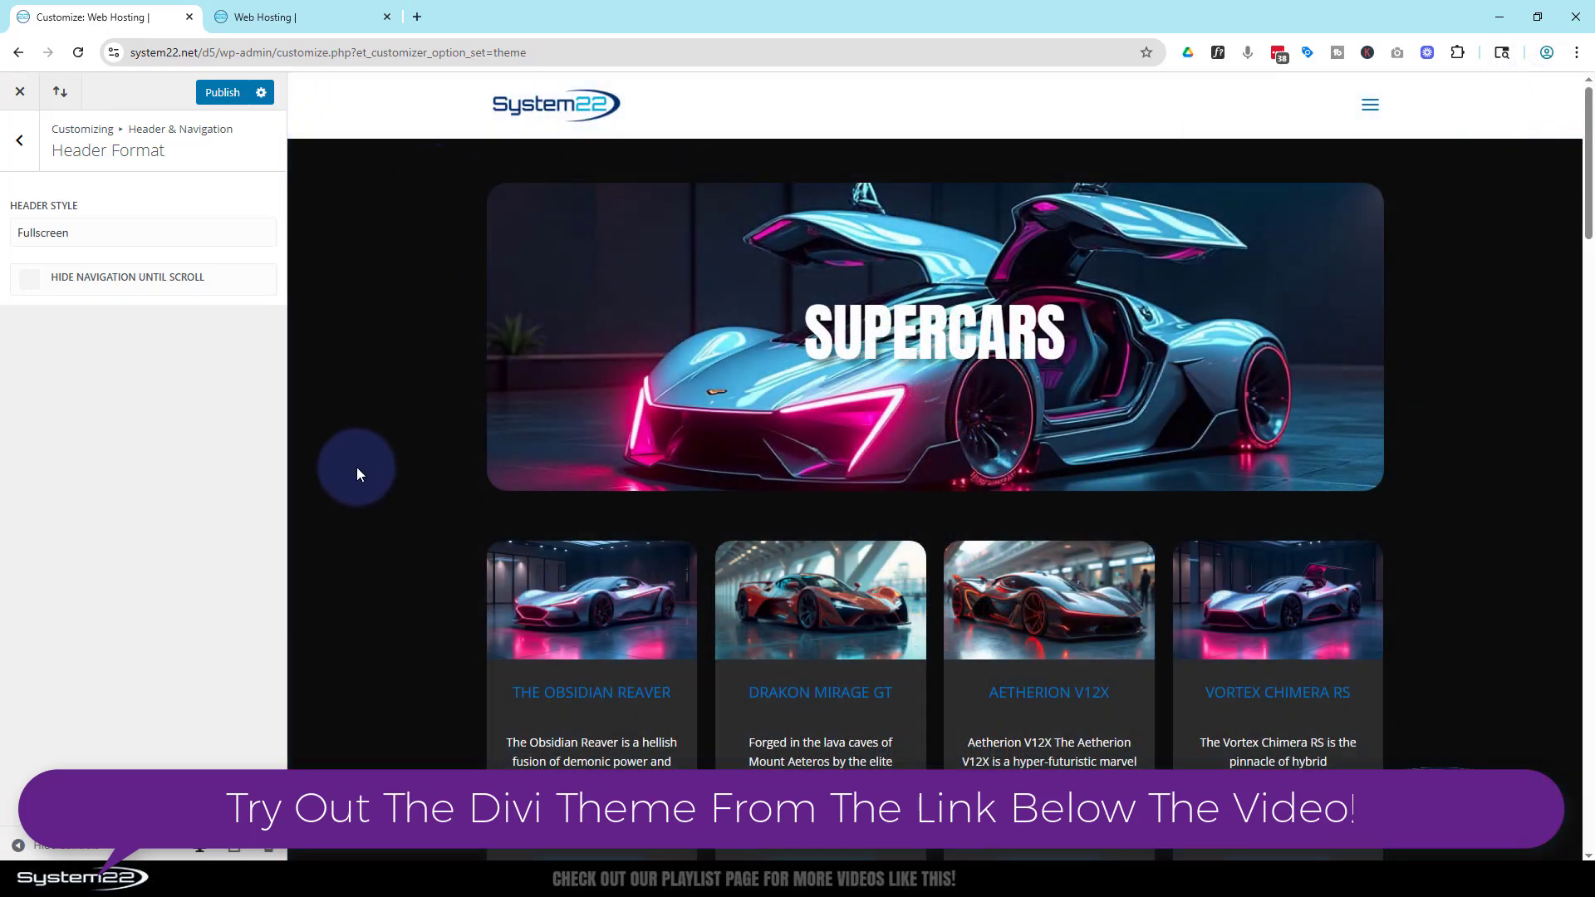
Step: Set the header style back to Default, enable vertical navigation, and check the side menu and its Mega Menu in the preview
click(150, 245)
click(103, 266)
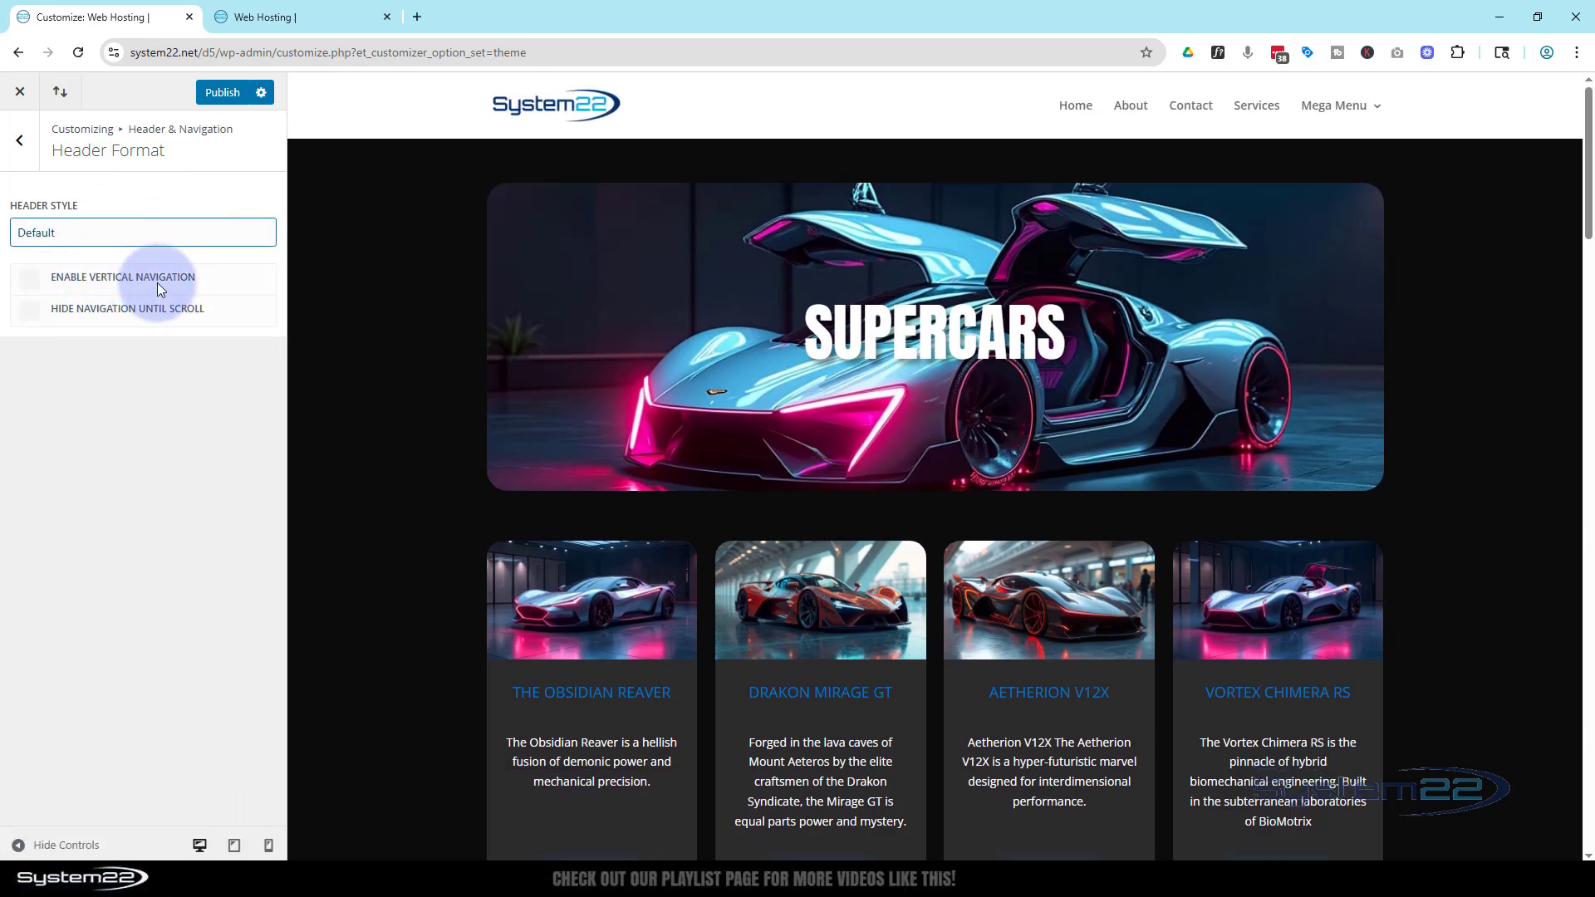
click(30, 283)
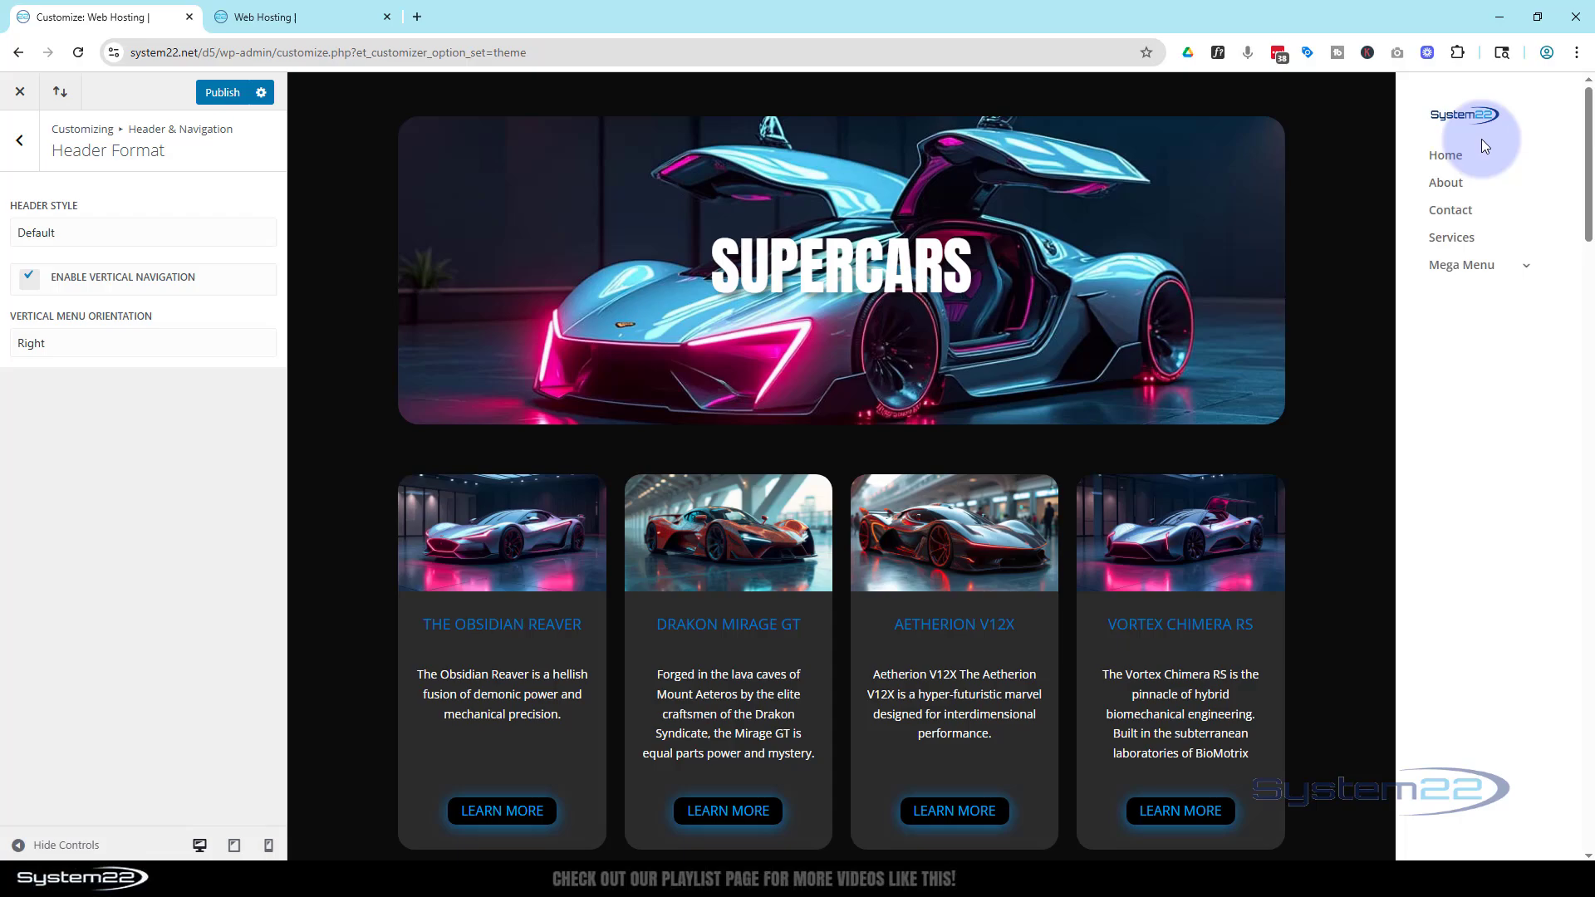
scroll(1522, 292, down, 9)
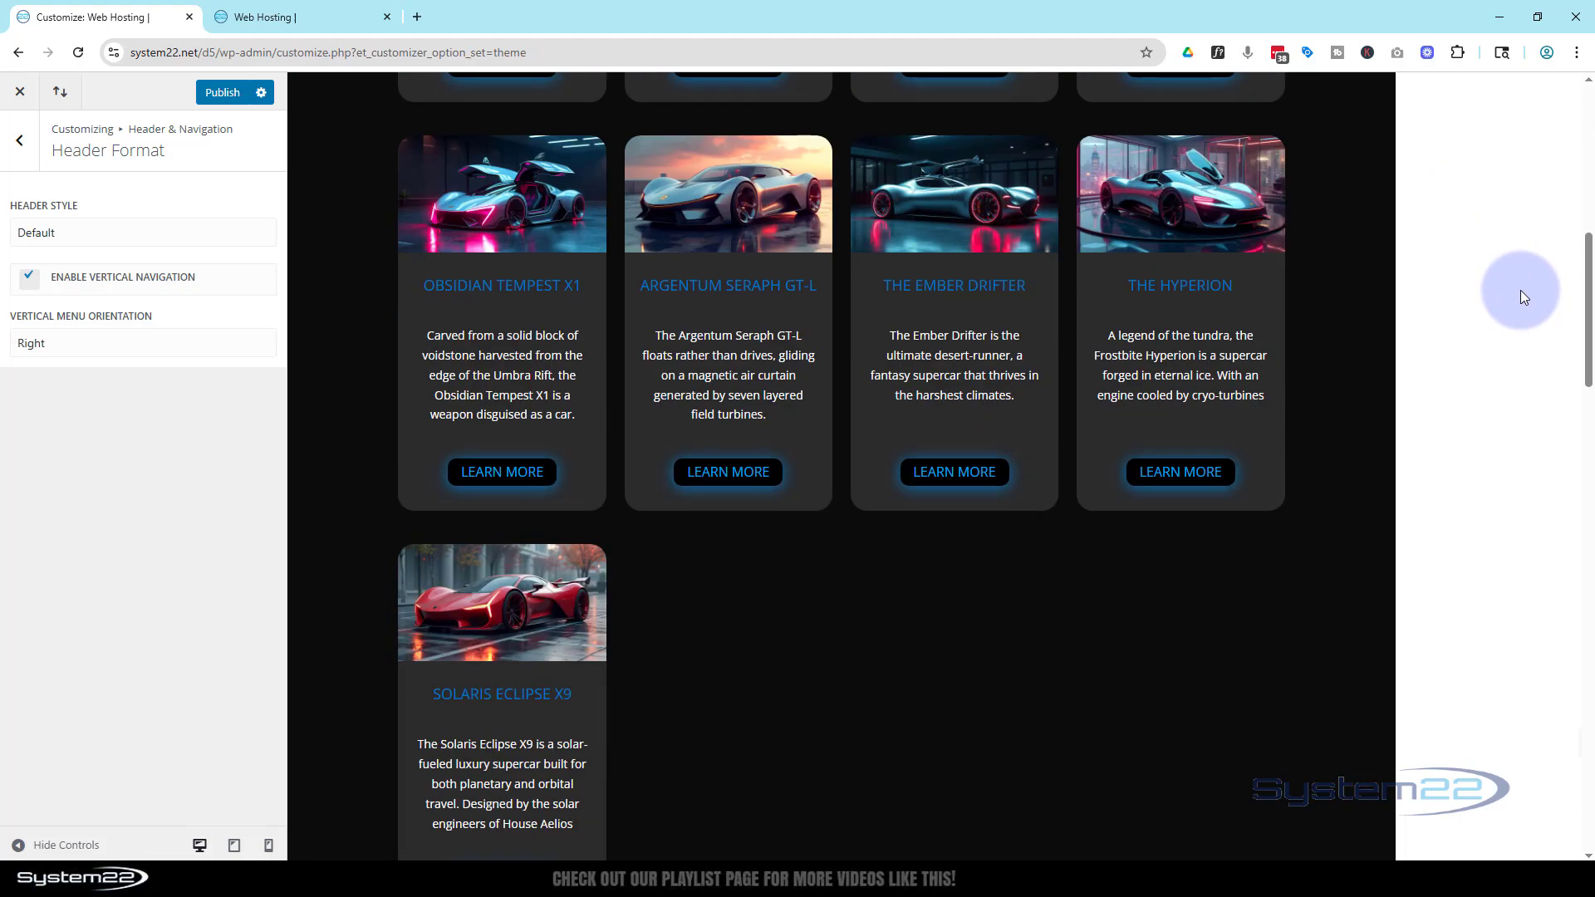
scroll(1520, 291, up, 9)
mouse_move(1519, 276)
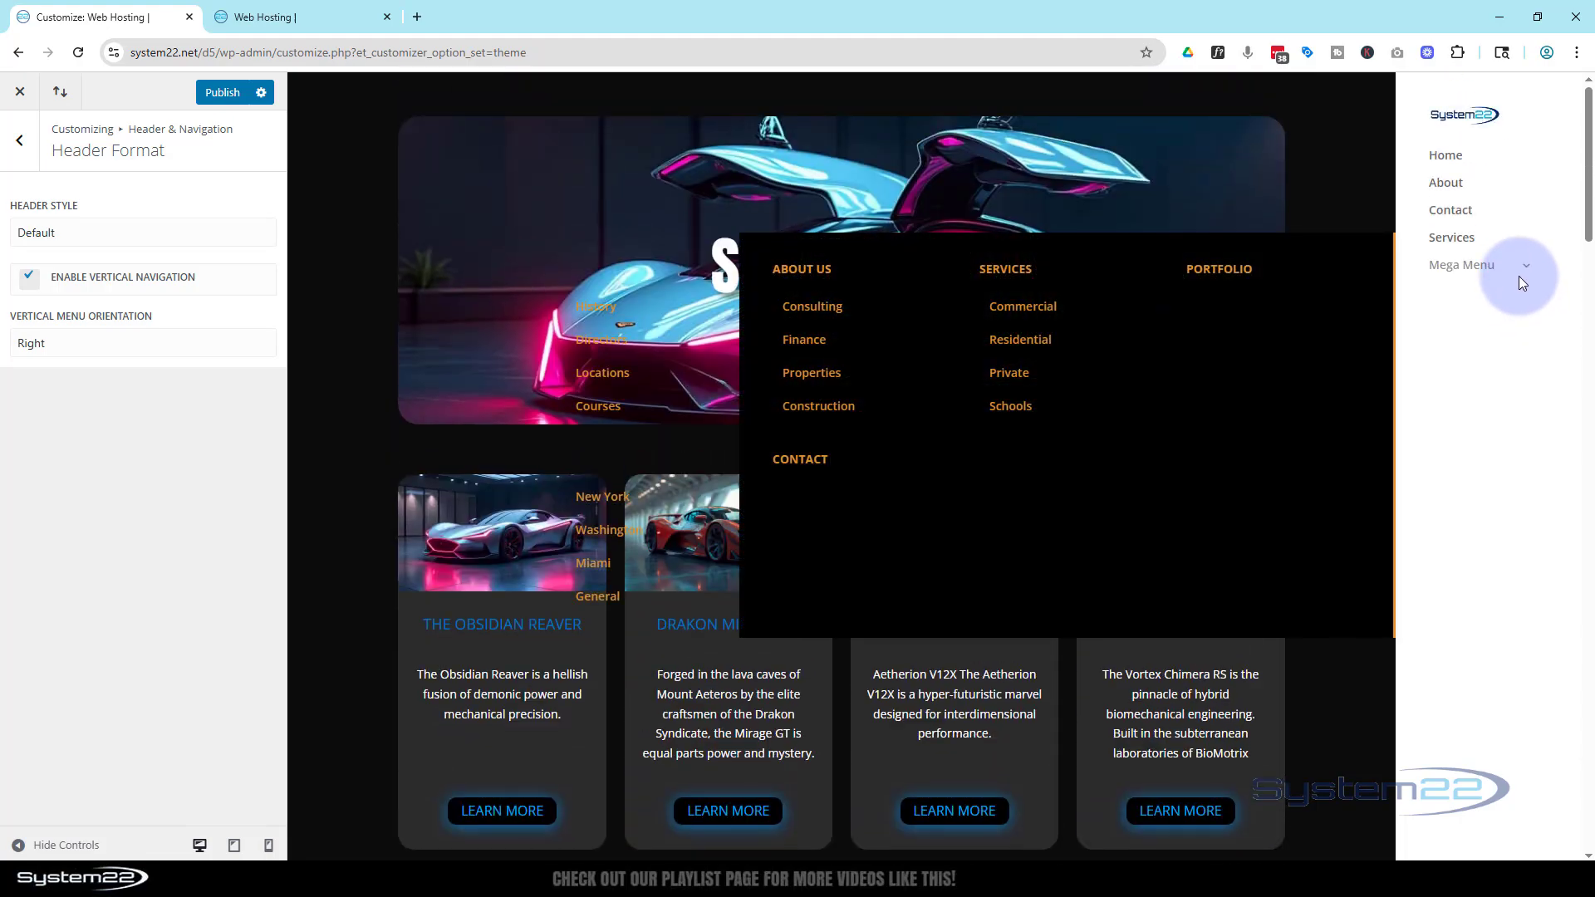
Step: Set the vertical menu orientation to Left and check the Mega Menu in the preview
click(85, 343)
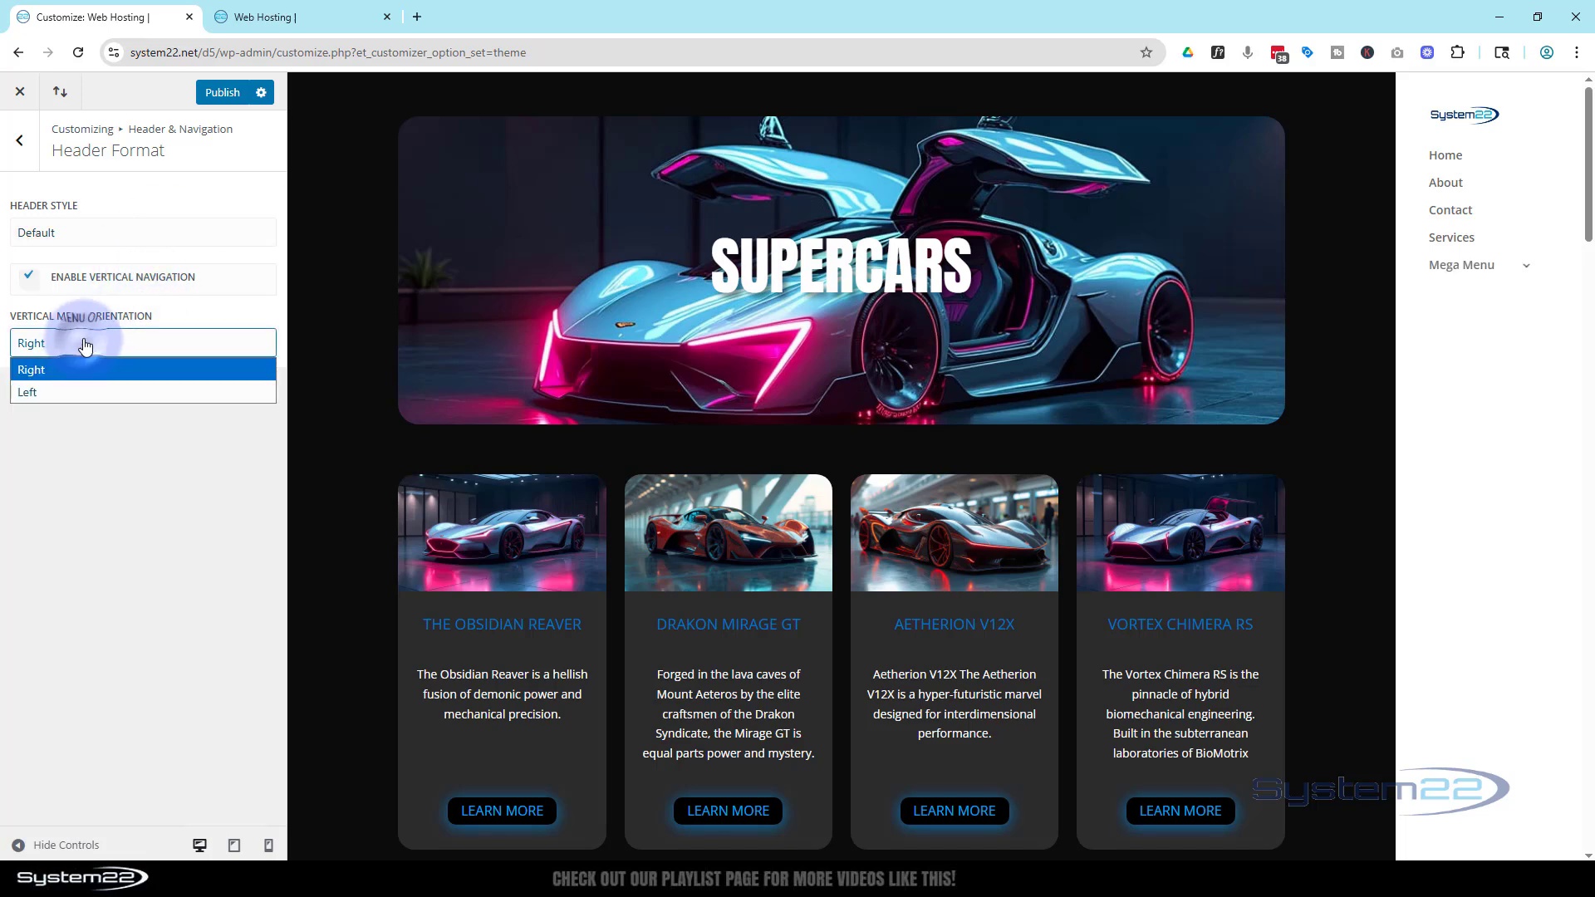
click(88, 392)
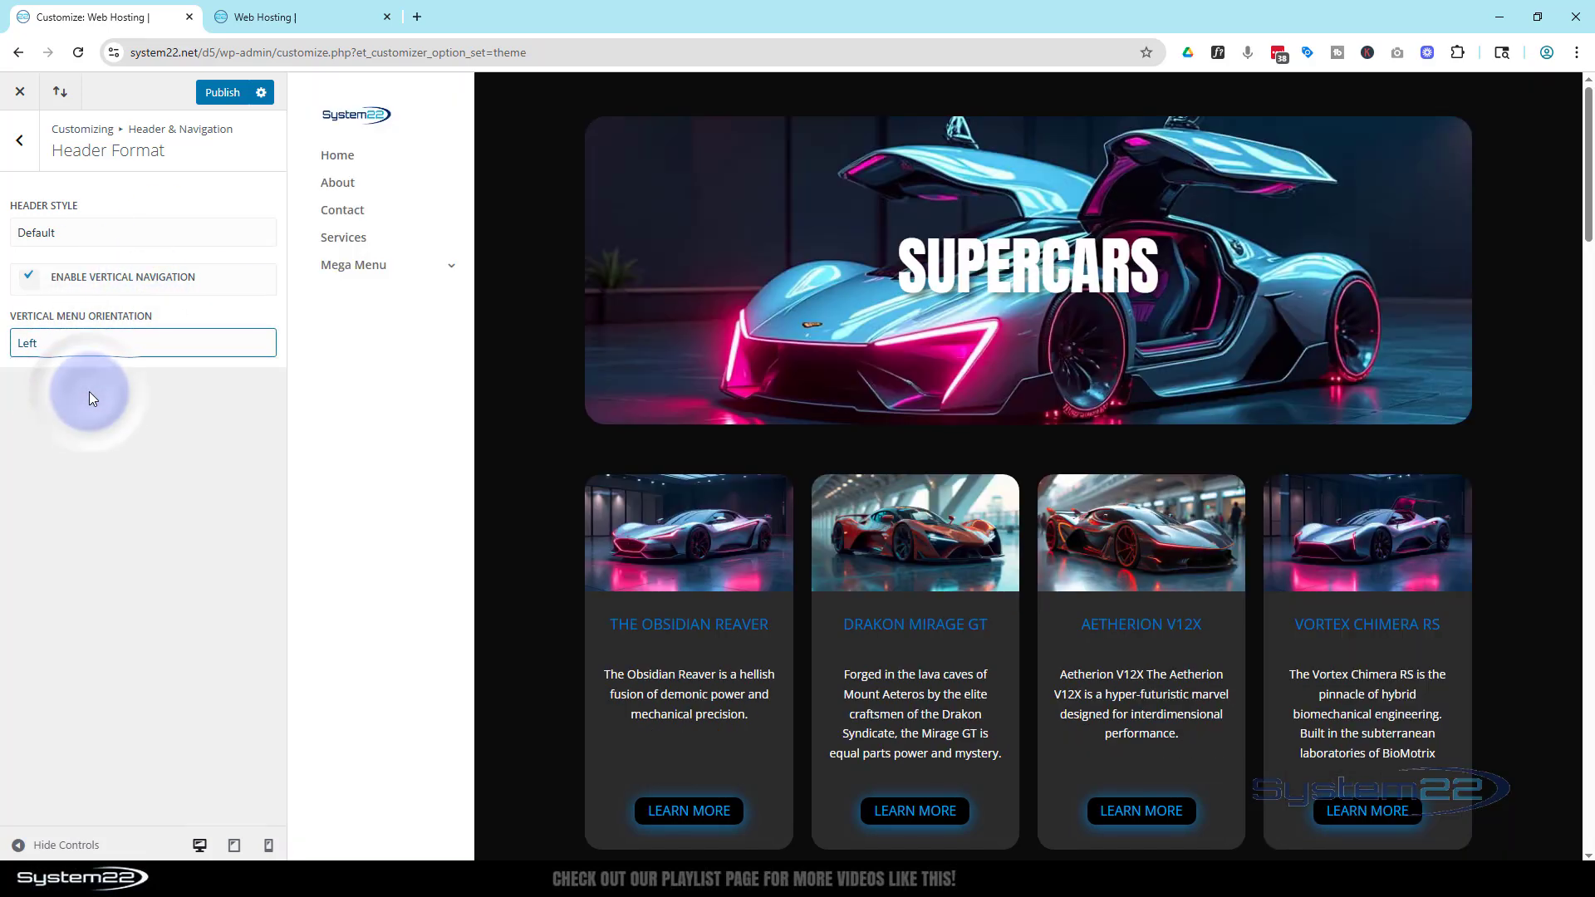
click(56, 425)
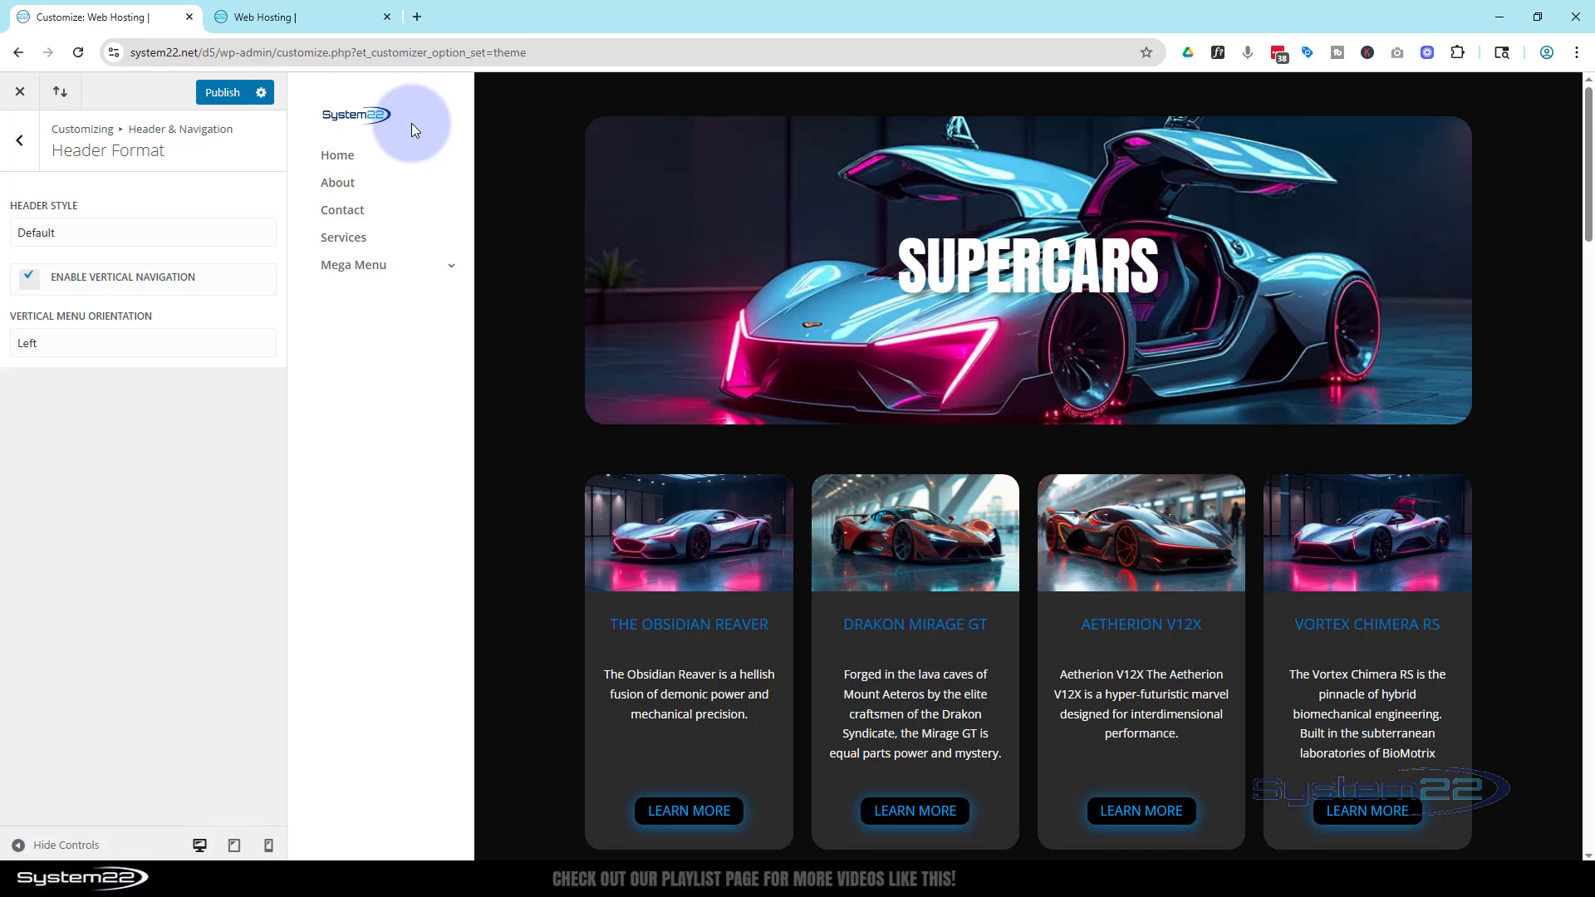
mouse_move(371, 283)
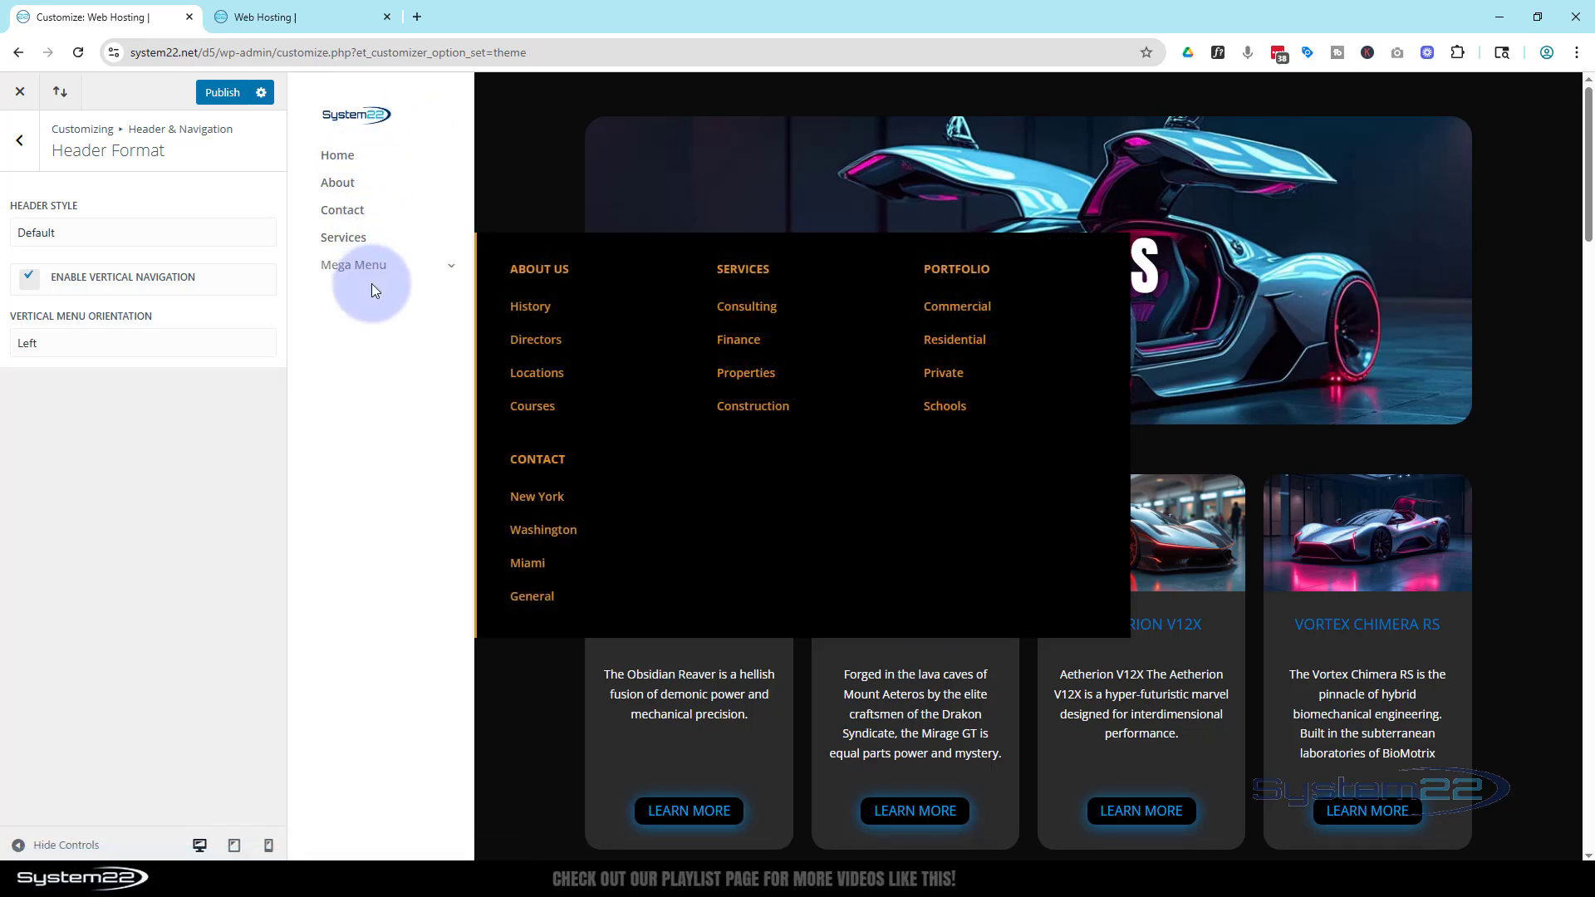
Step: Turn off vertical navigation and set the header style to Slide In
click(19, 141)
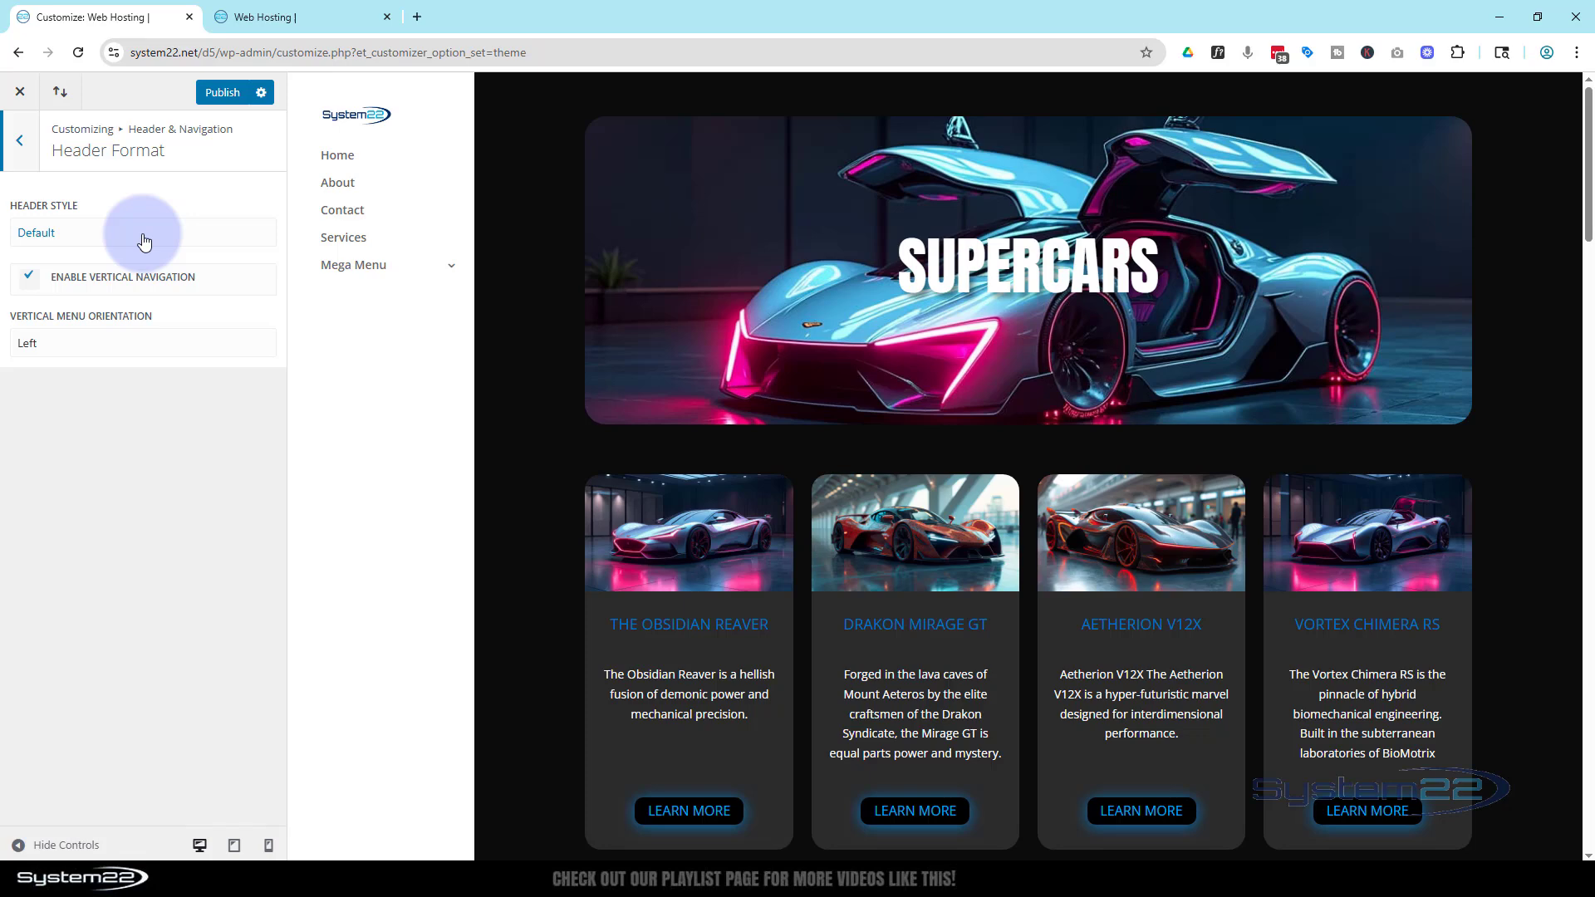
click(32, 279)
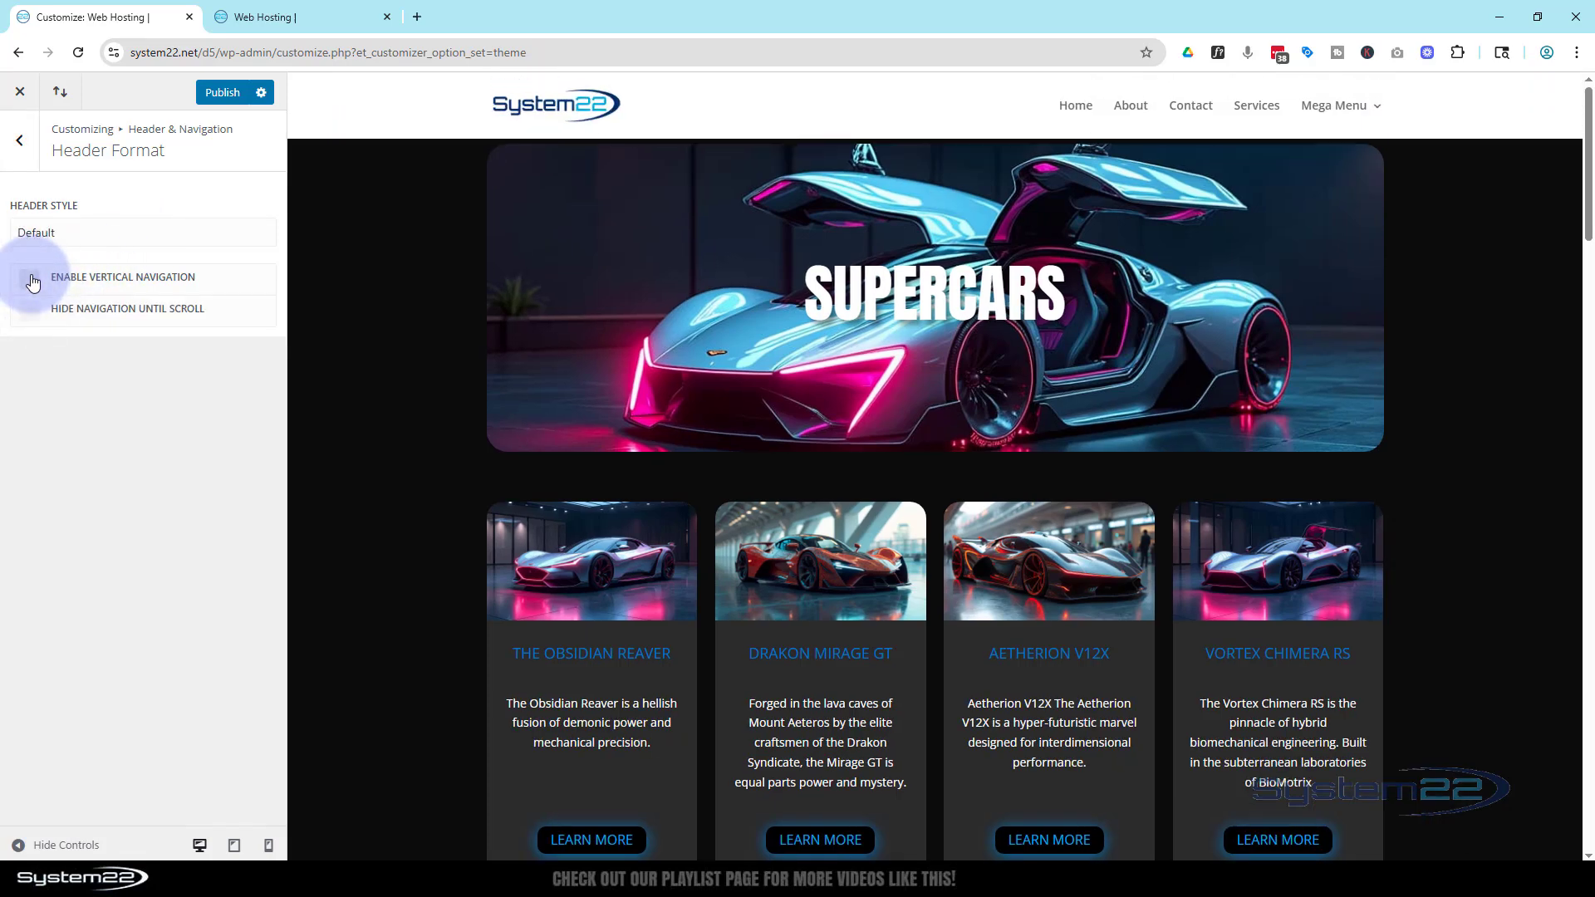
click(126, 230)
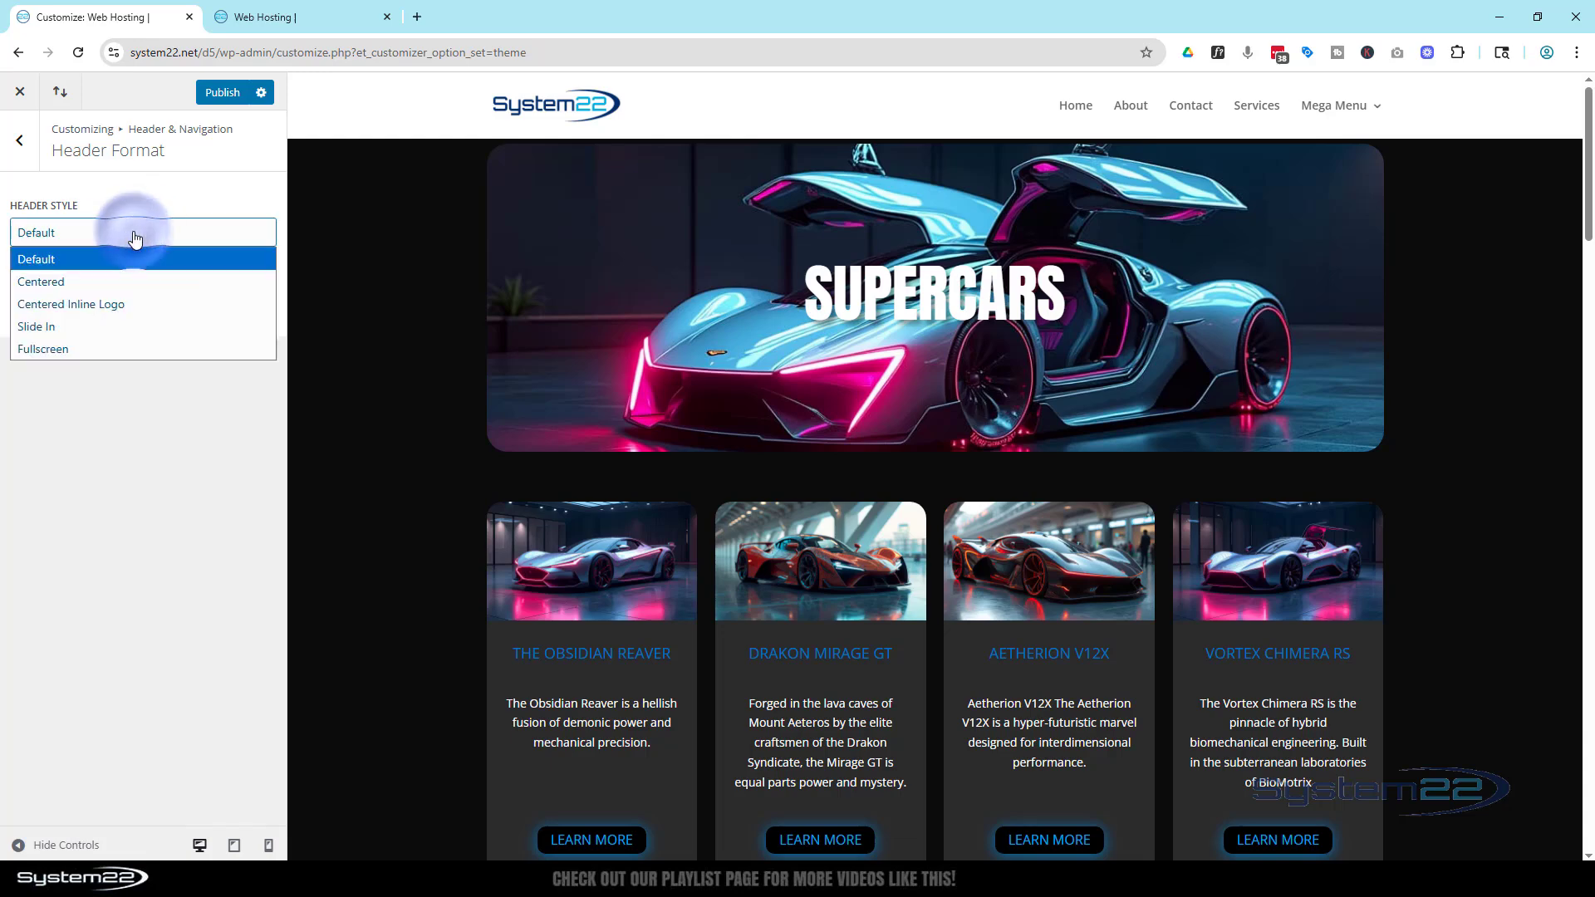
click(128, 317)
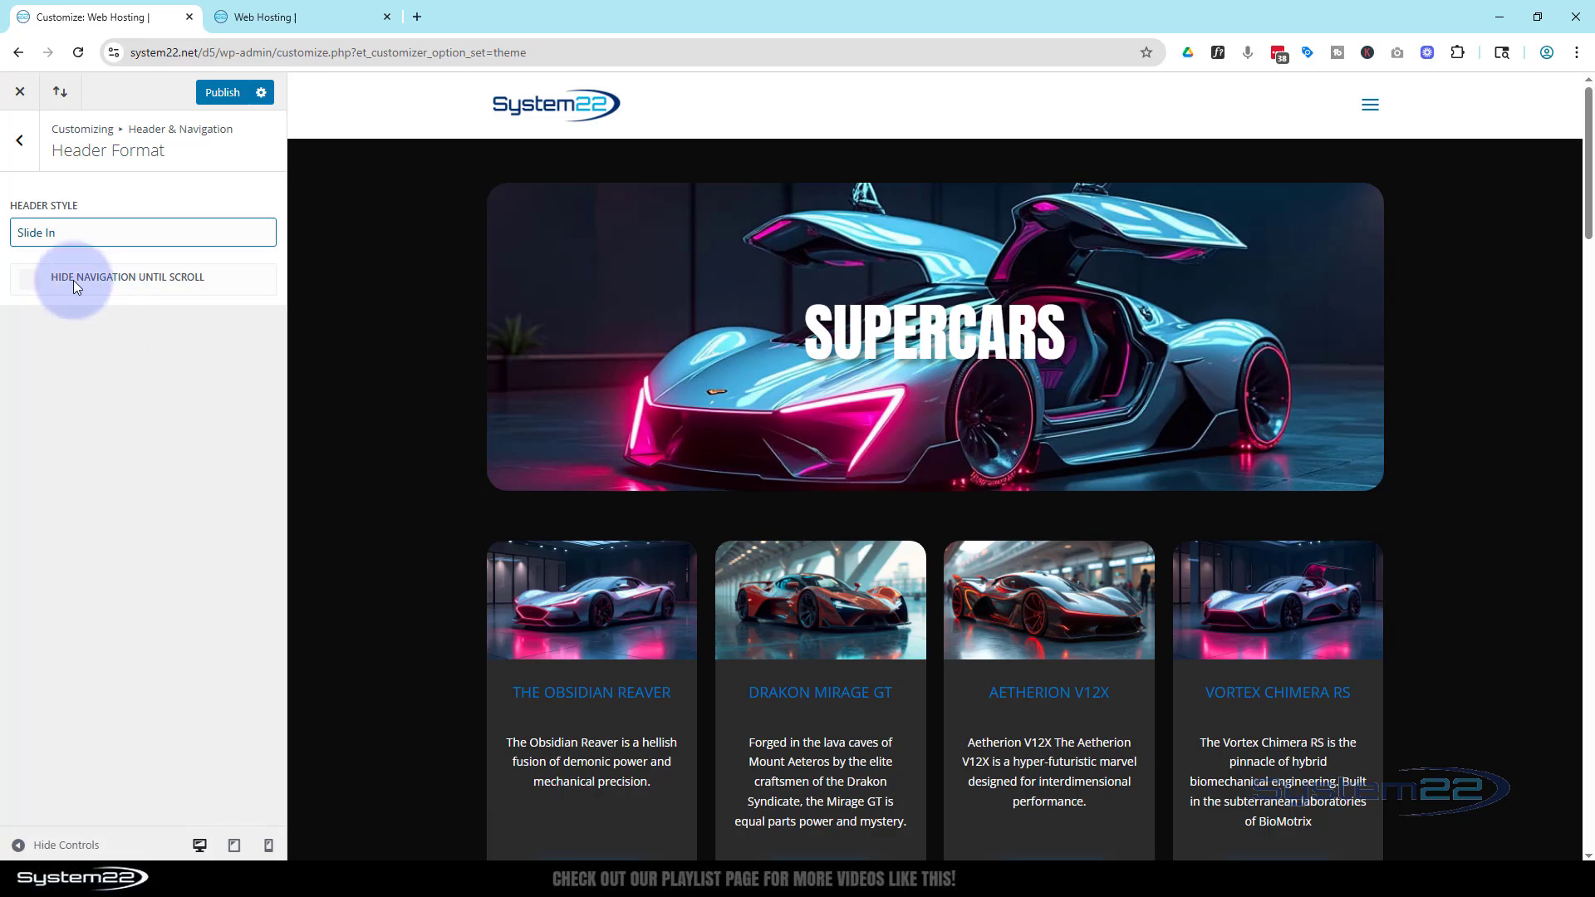
Step: Enable hiding the navigation until scroll for the Slide In header and check how it behaves while scrolling the preview
click(32, 285)
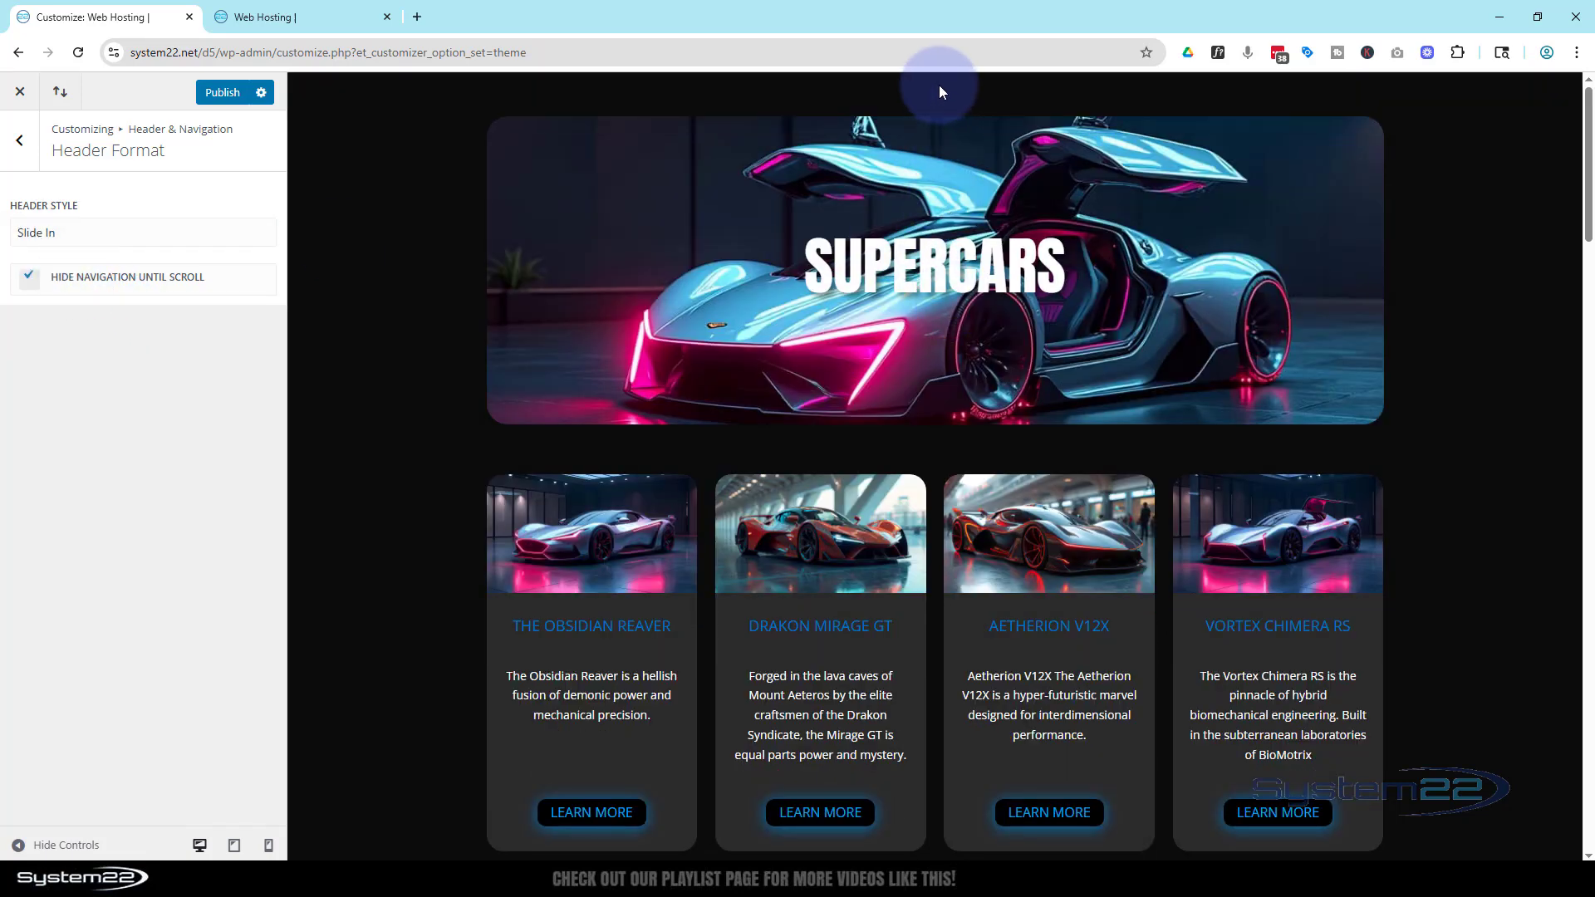
scroll(1128, 277, down, 4)
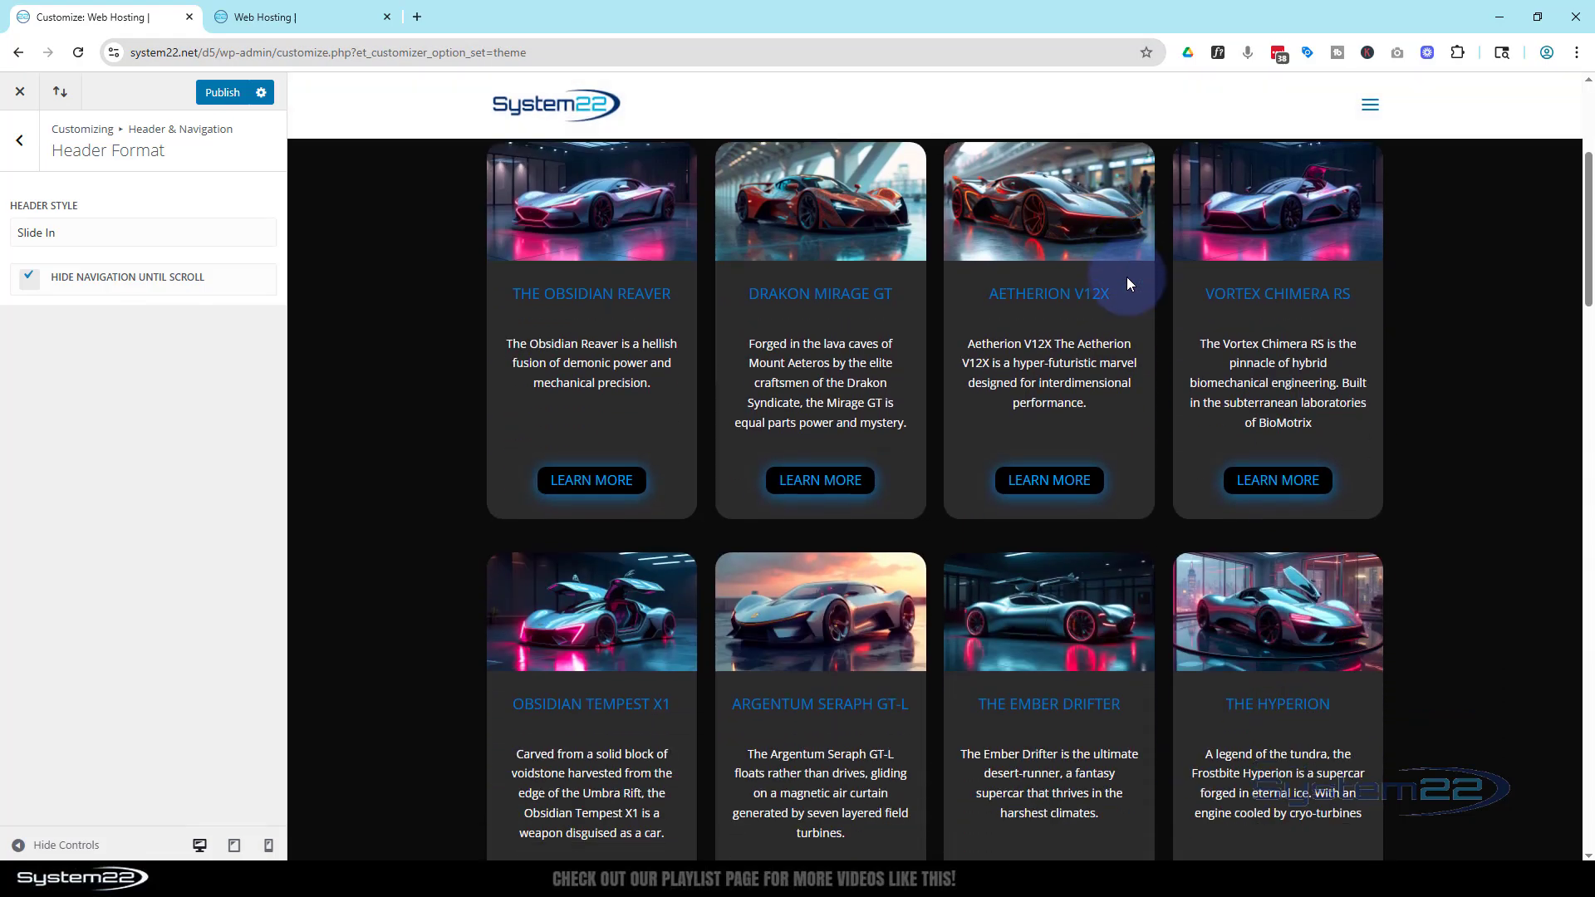
scroll(1127, 277, down, 10)
scroll(1120, 273, up, 3)
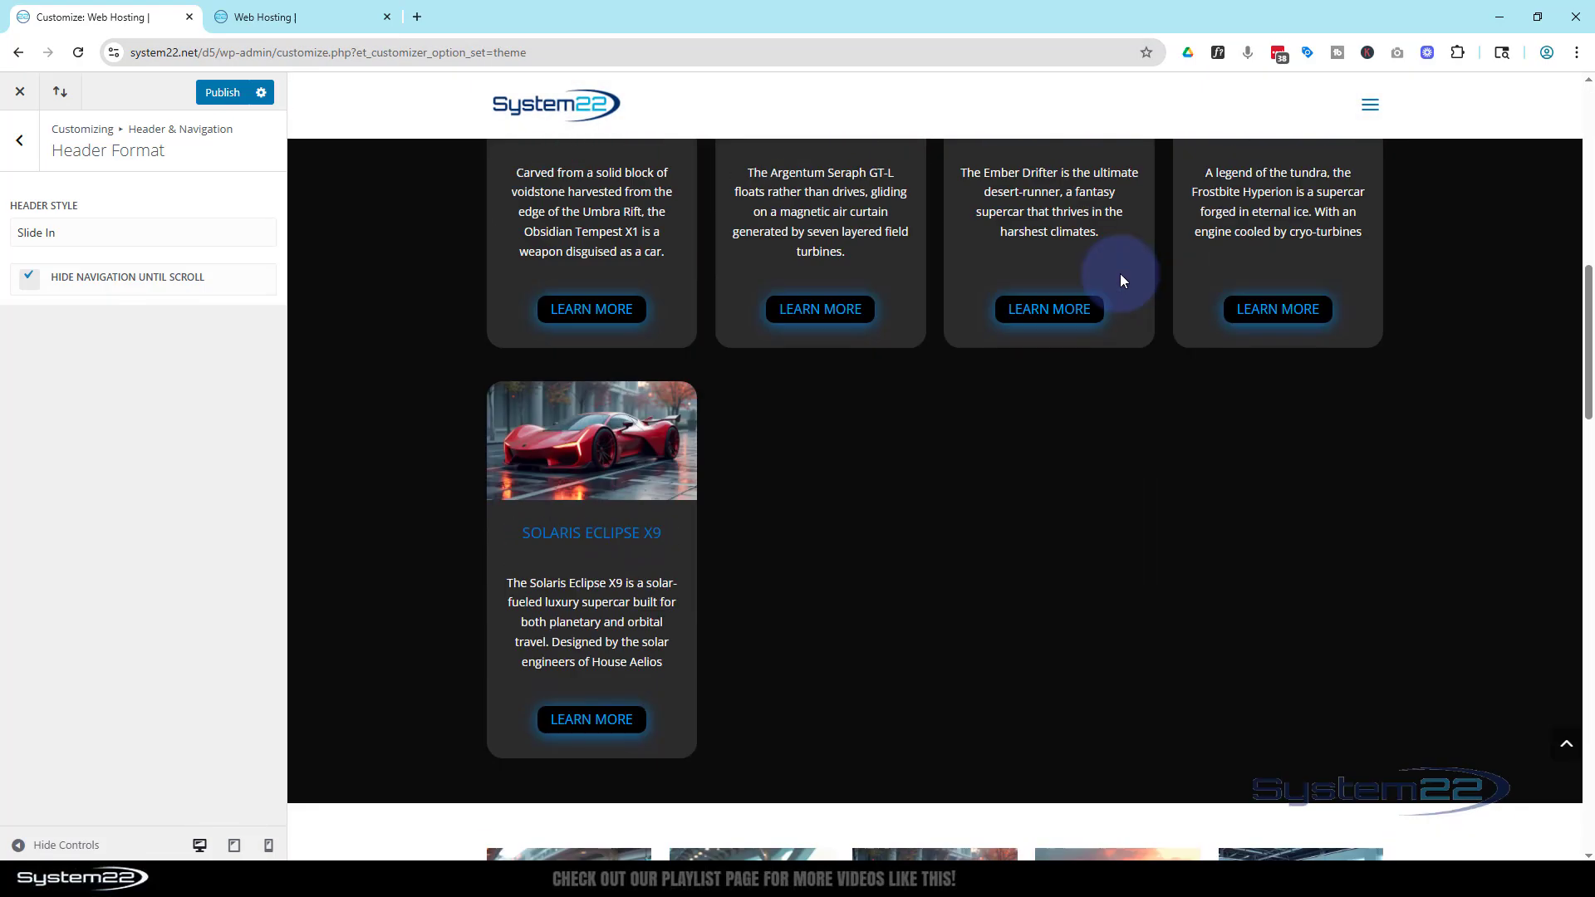
scroll(1120, 273, up, 11)
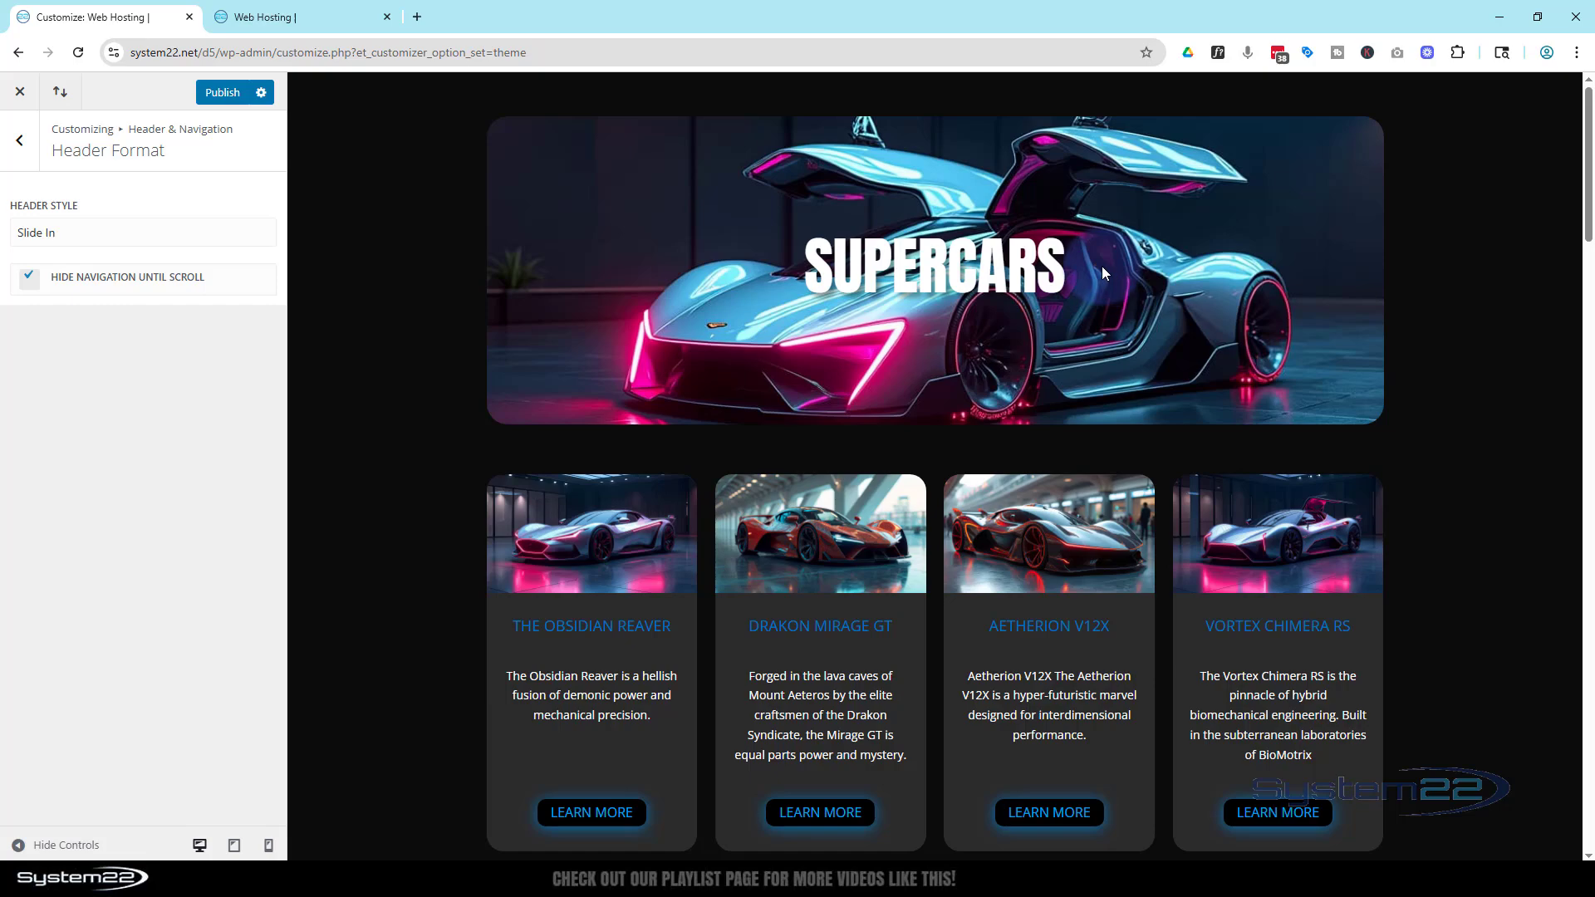
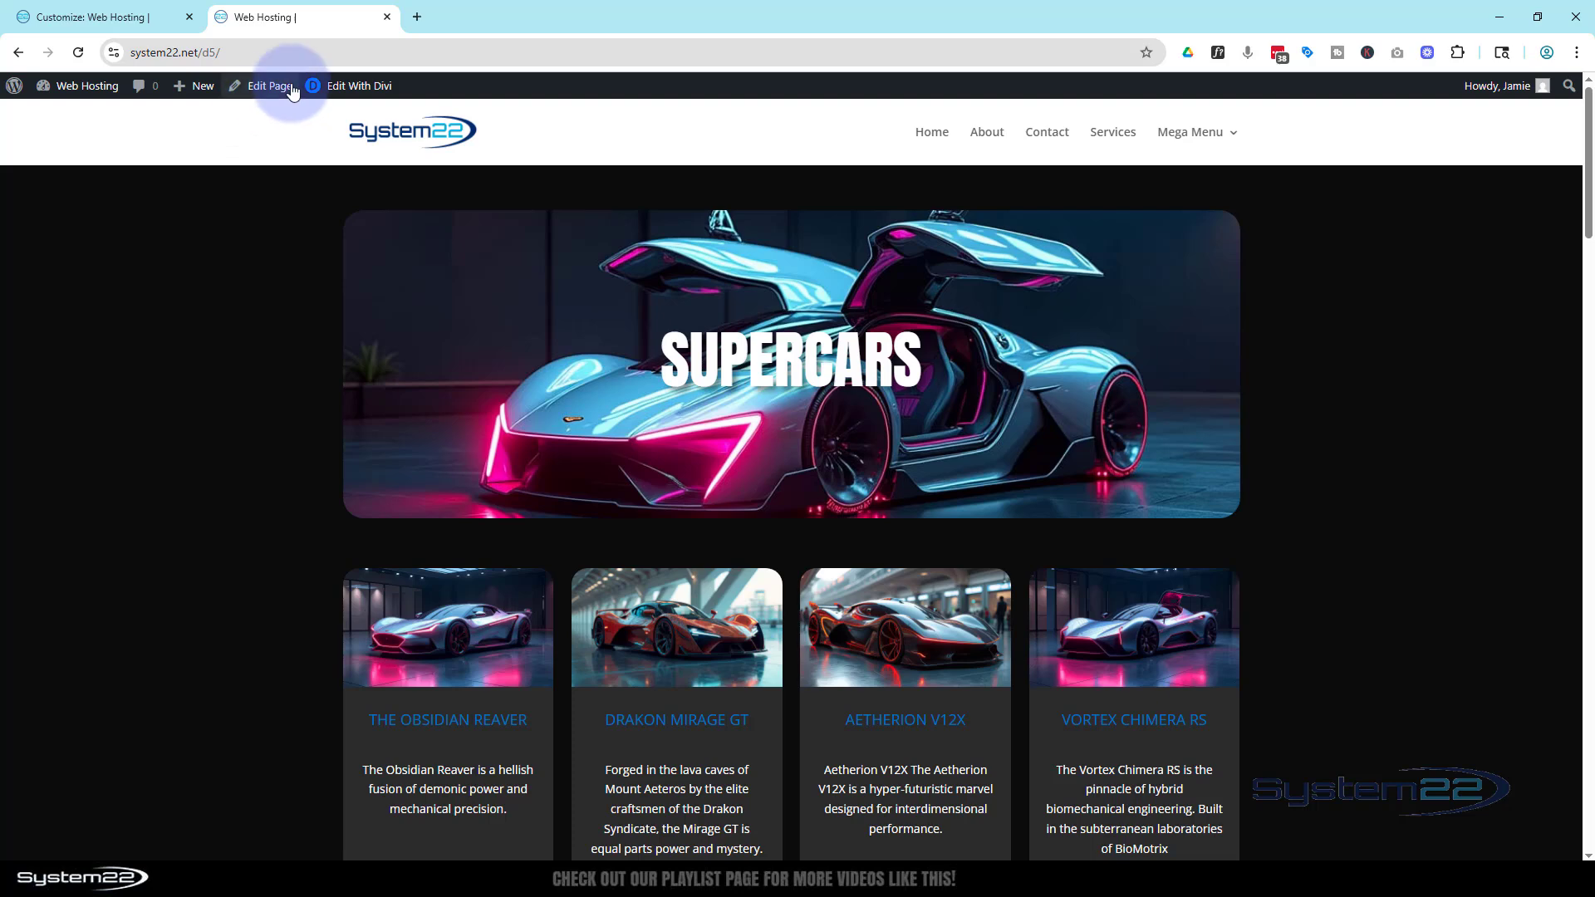
Step: Open the page for editing with Divi and add a single-column row below the supercar cards
click(356, 87)
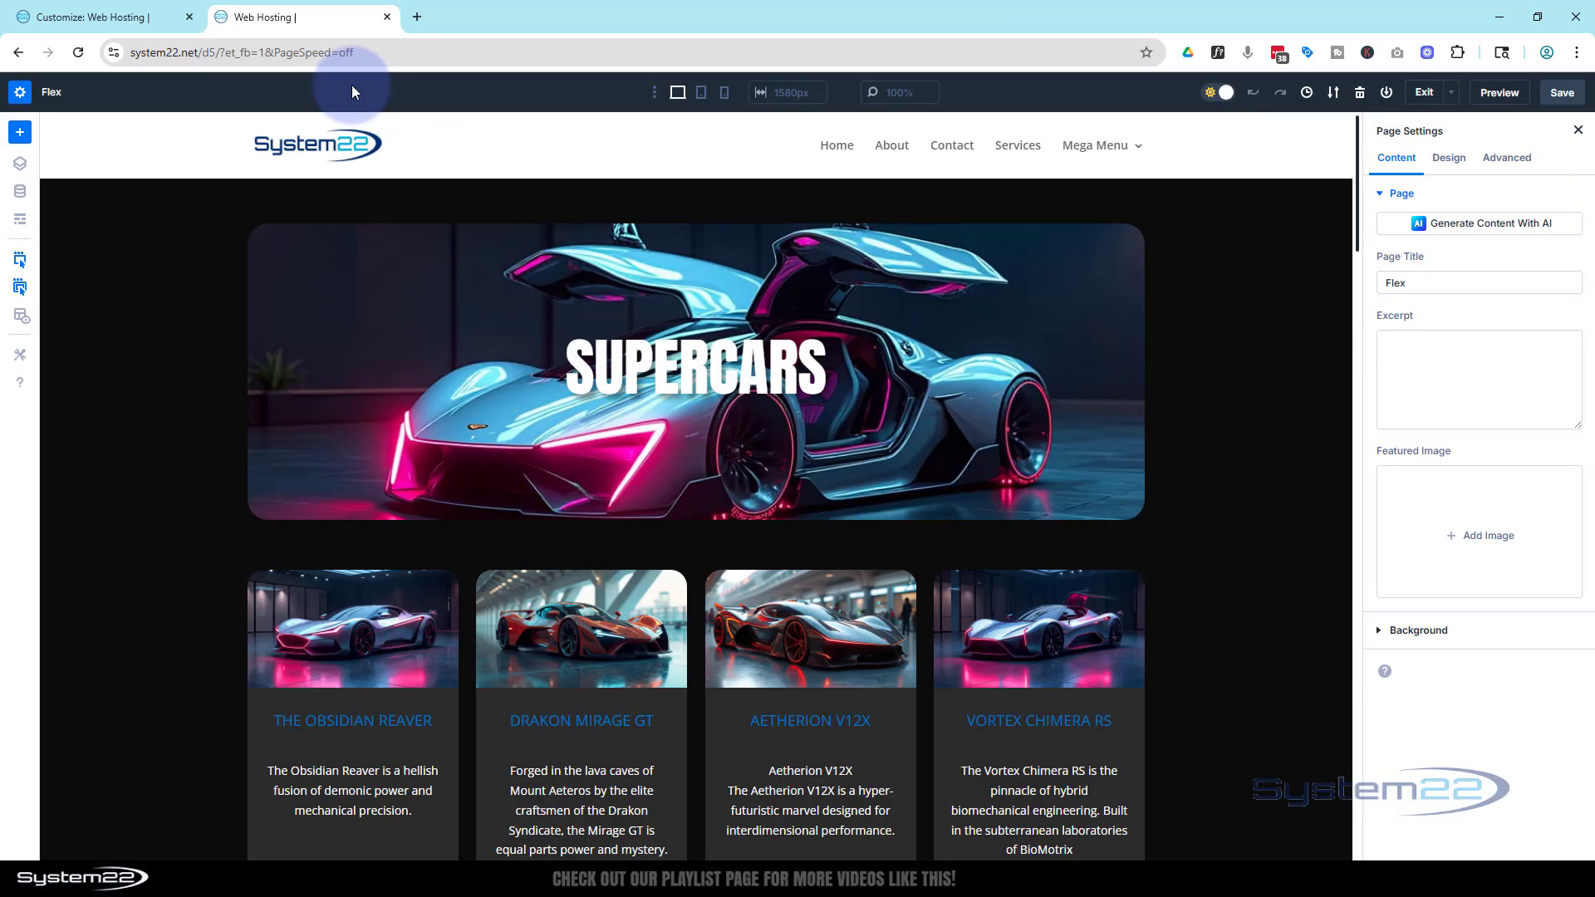
scroll(515, 311, down, 15)
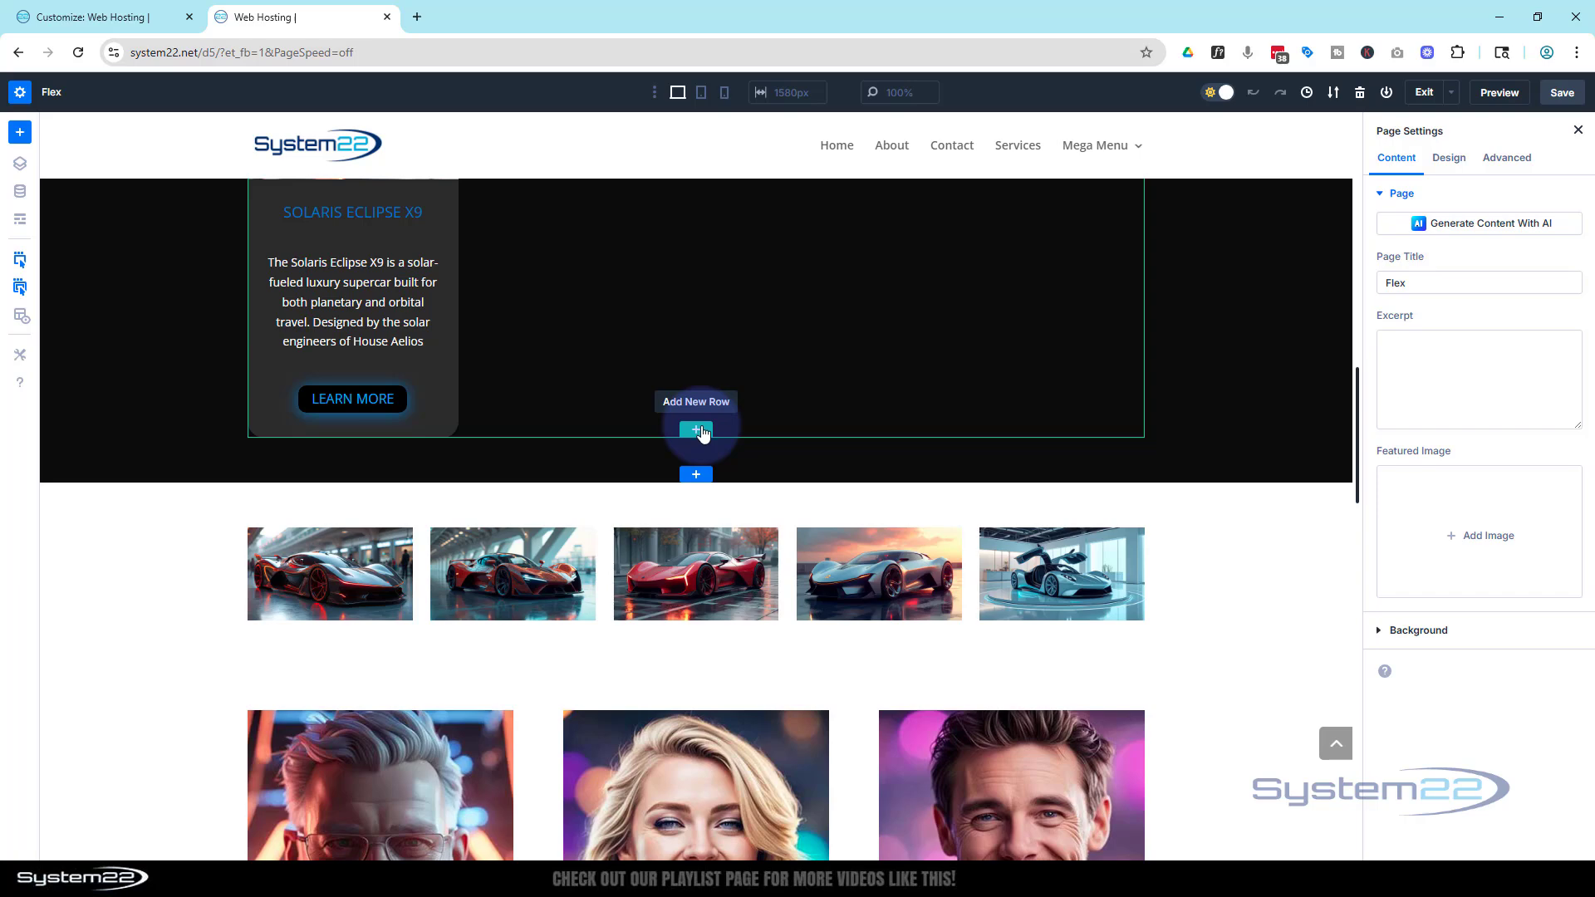
click(700, 431)
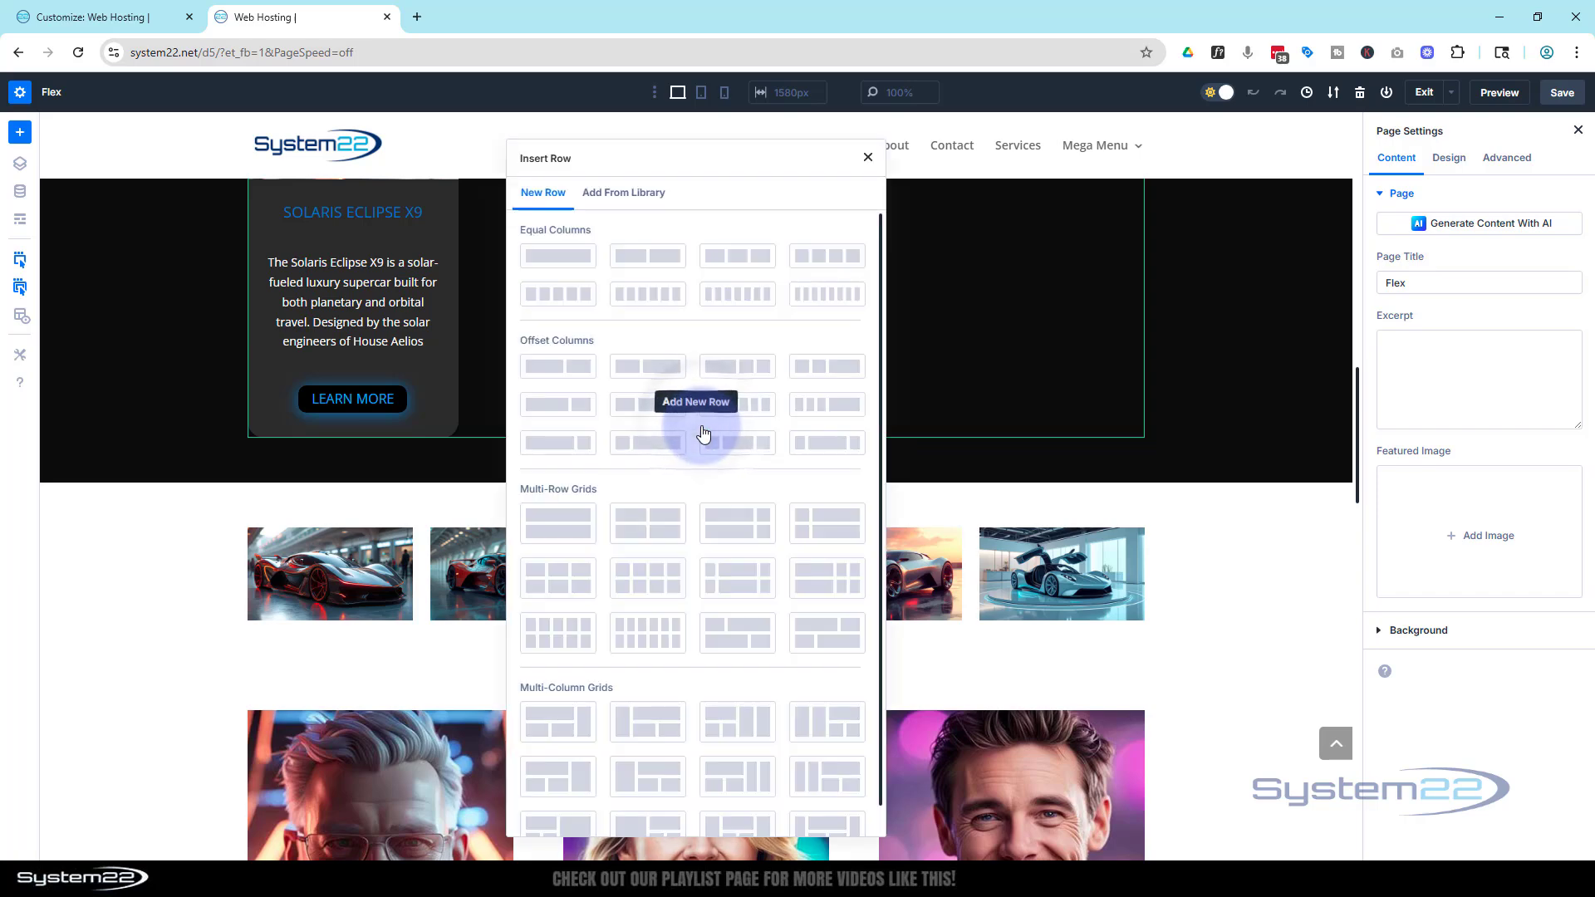
click(552, 258)
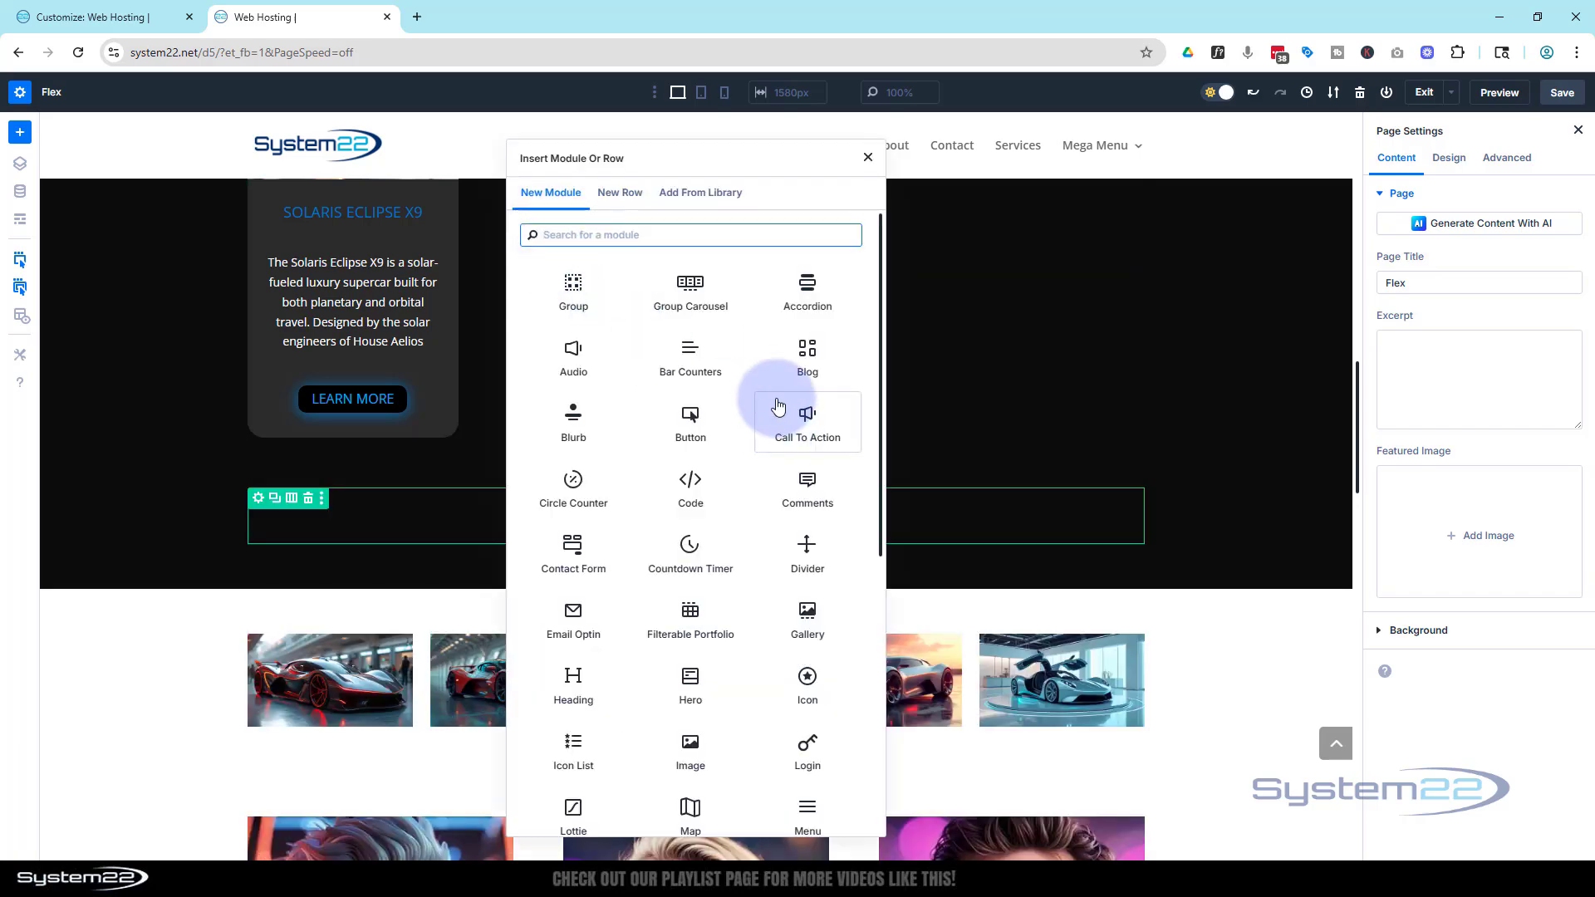
Step: Insert a Menu module into the new row and set its menu to sections
scroll(804, 349, down, 1)
scroll(804, 349, down, 5)
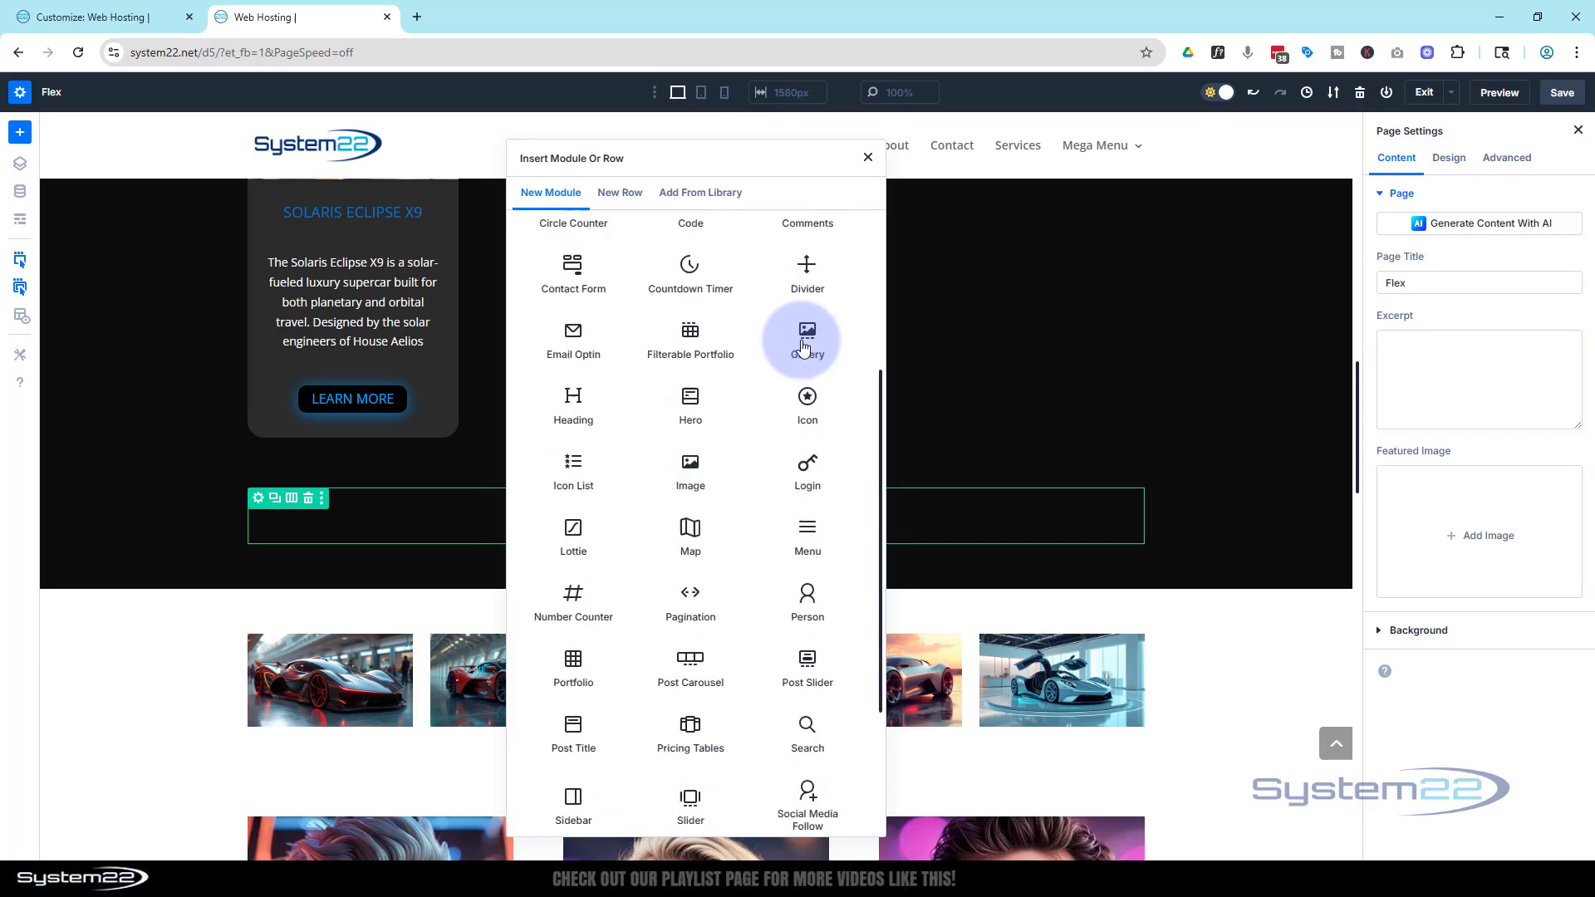
click(803, 347)
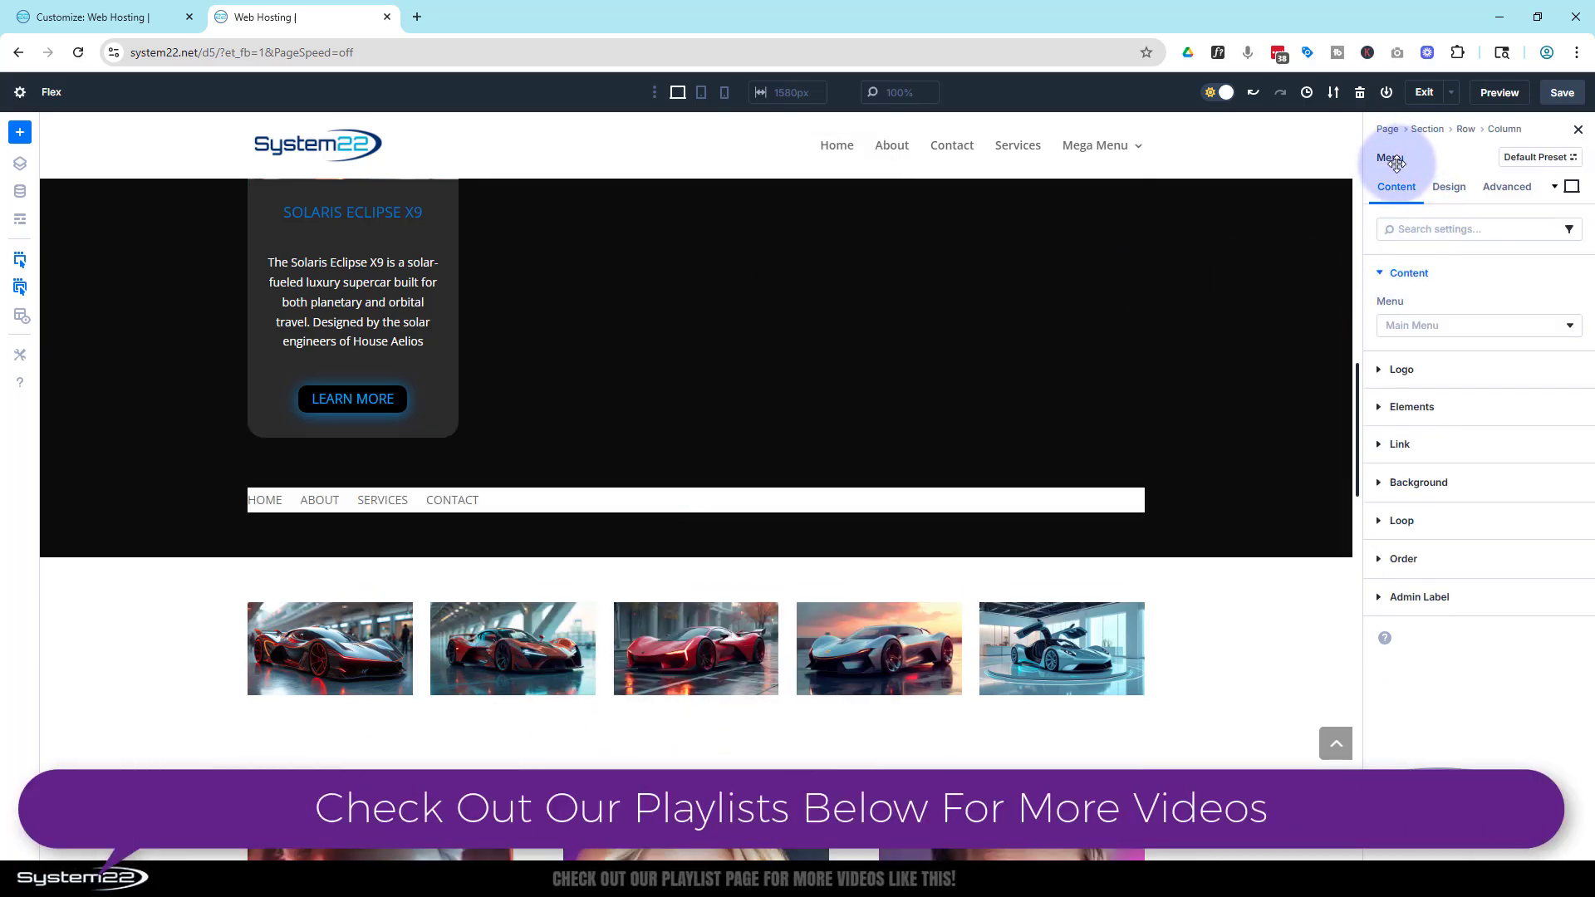
click(1442, 328)
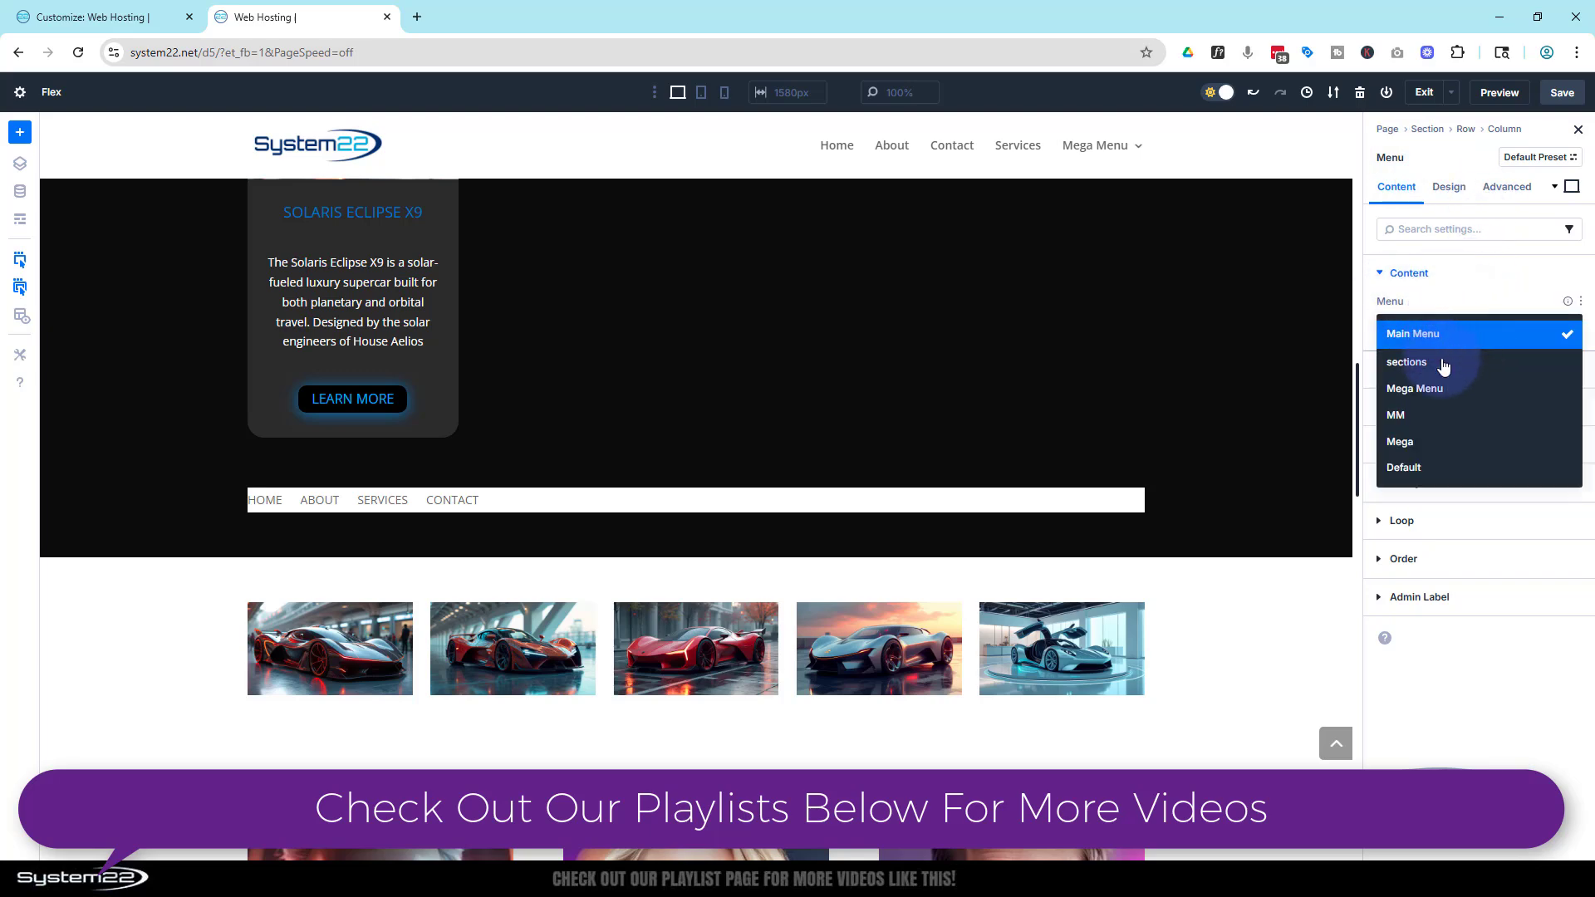
click(1446, 363)
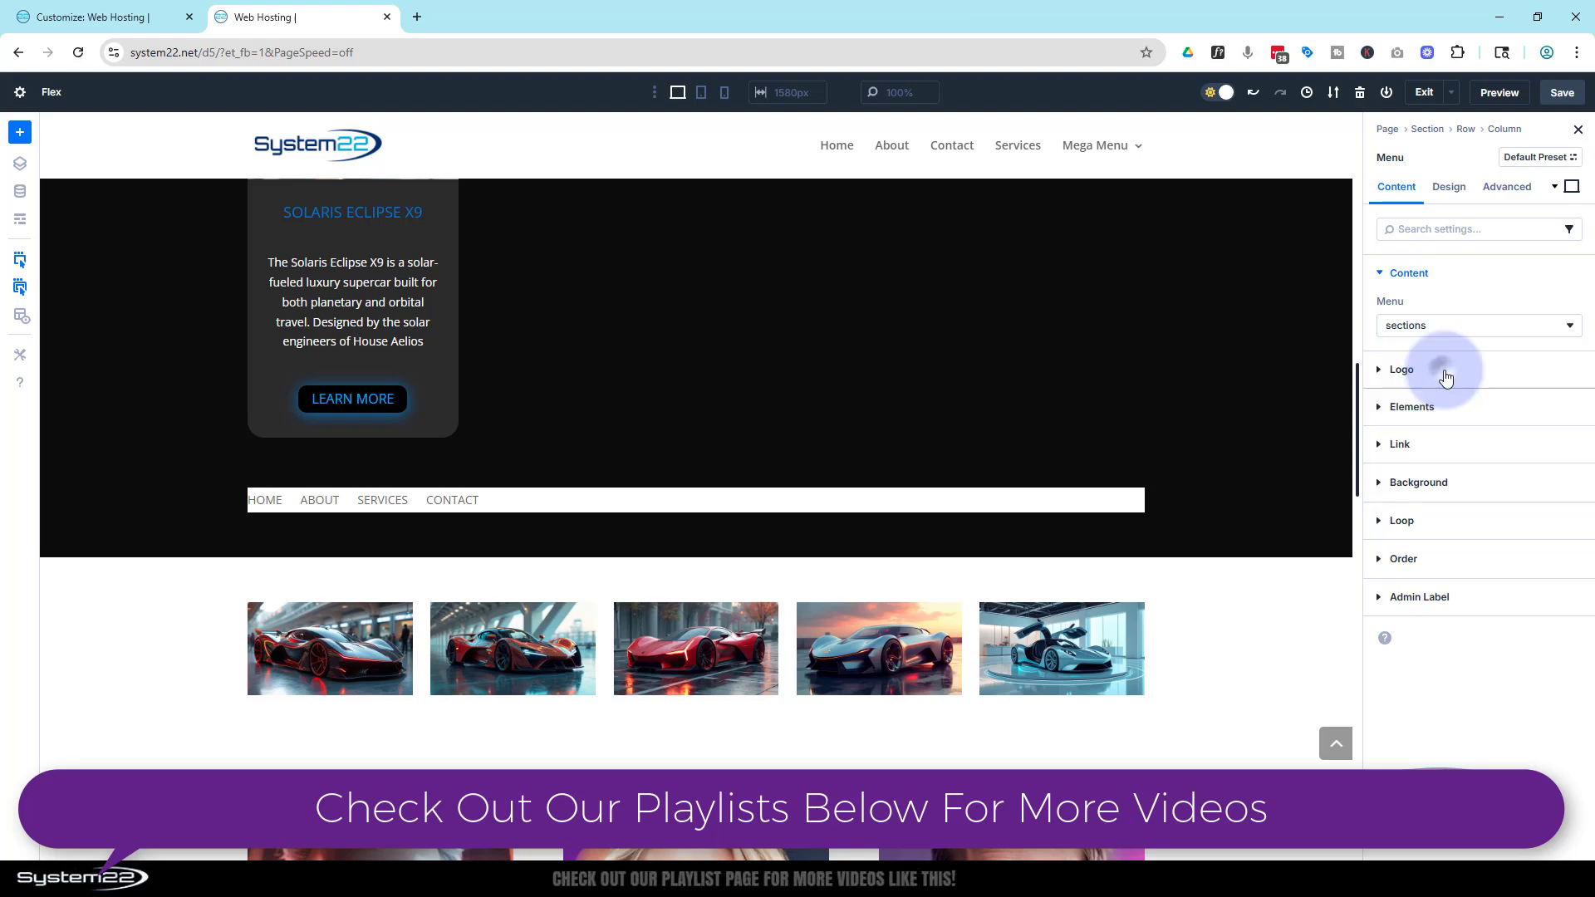
Step: Leave the Theme Customizer without saving and check which menus can be edited on the WordPress Menus page
click(84, 18)
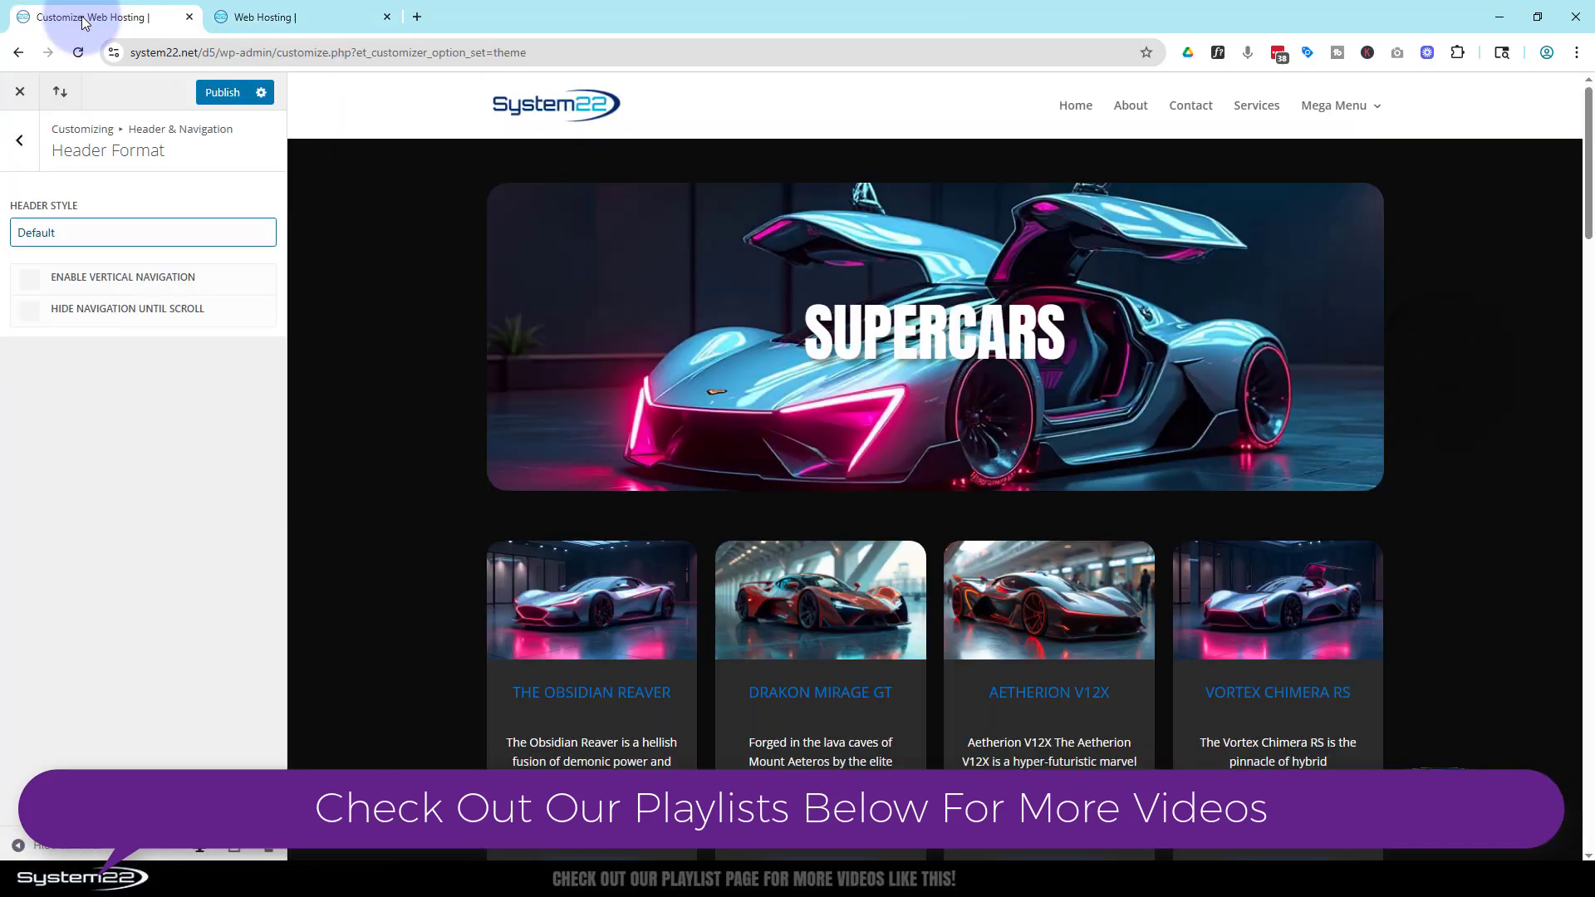
click(22, 94)
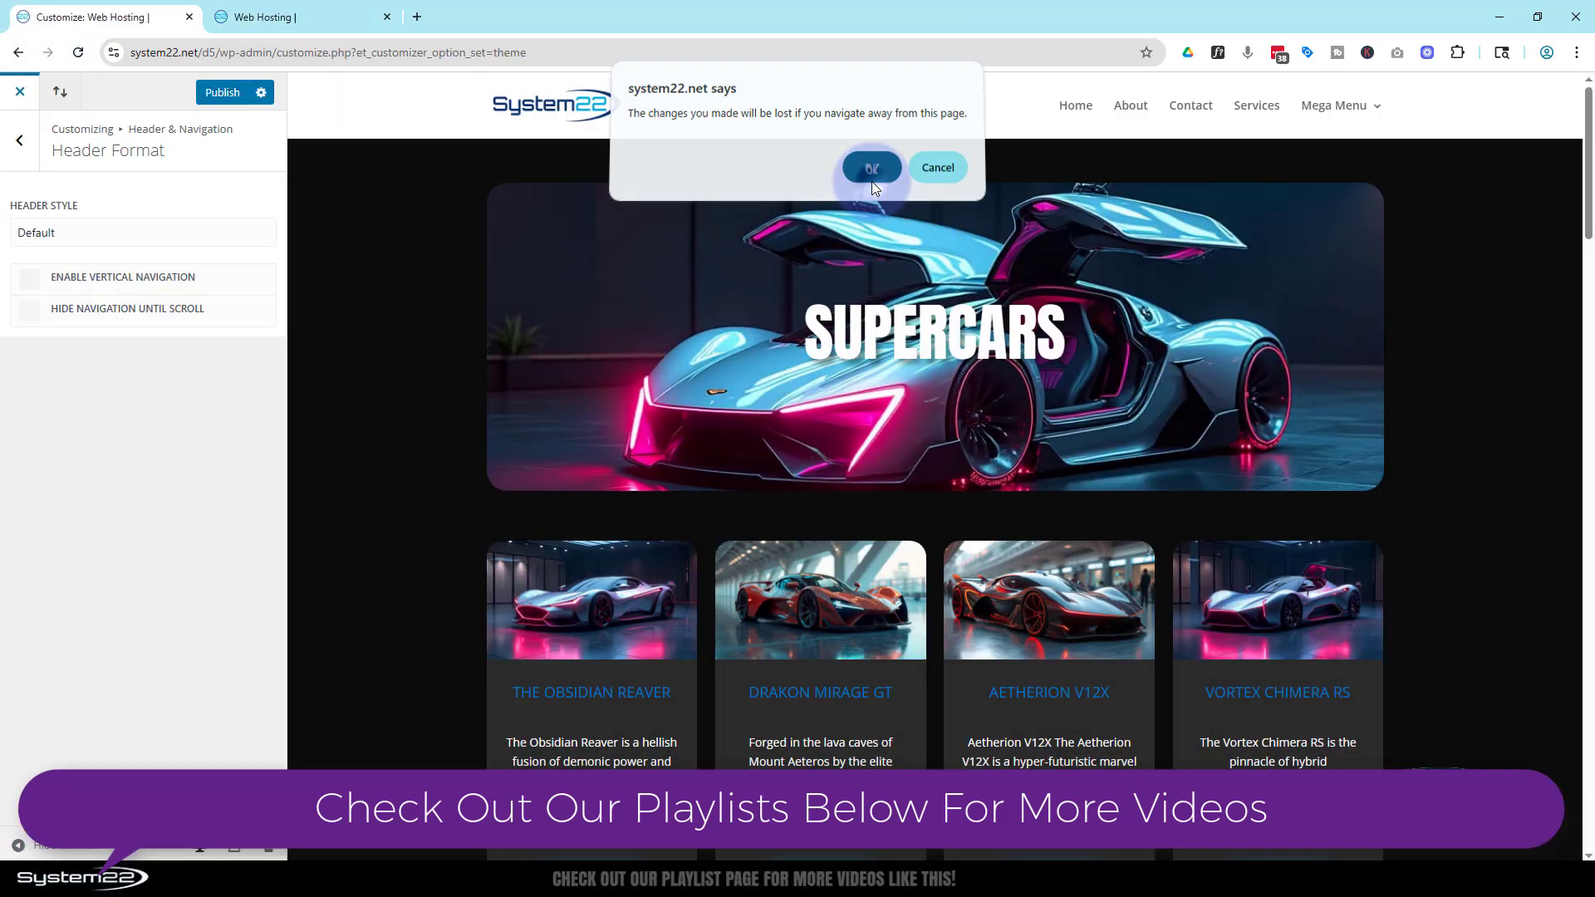
click(871, 176)
mouse_move(63, 369)
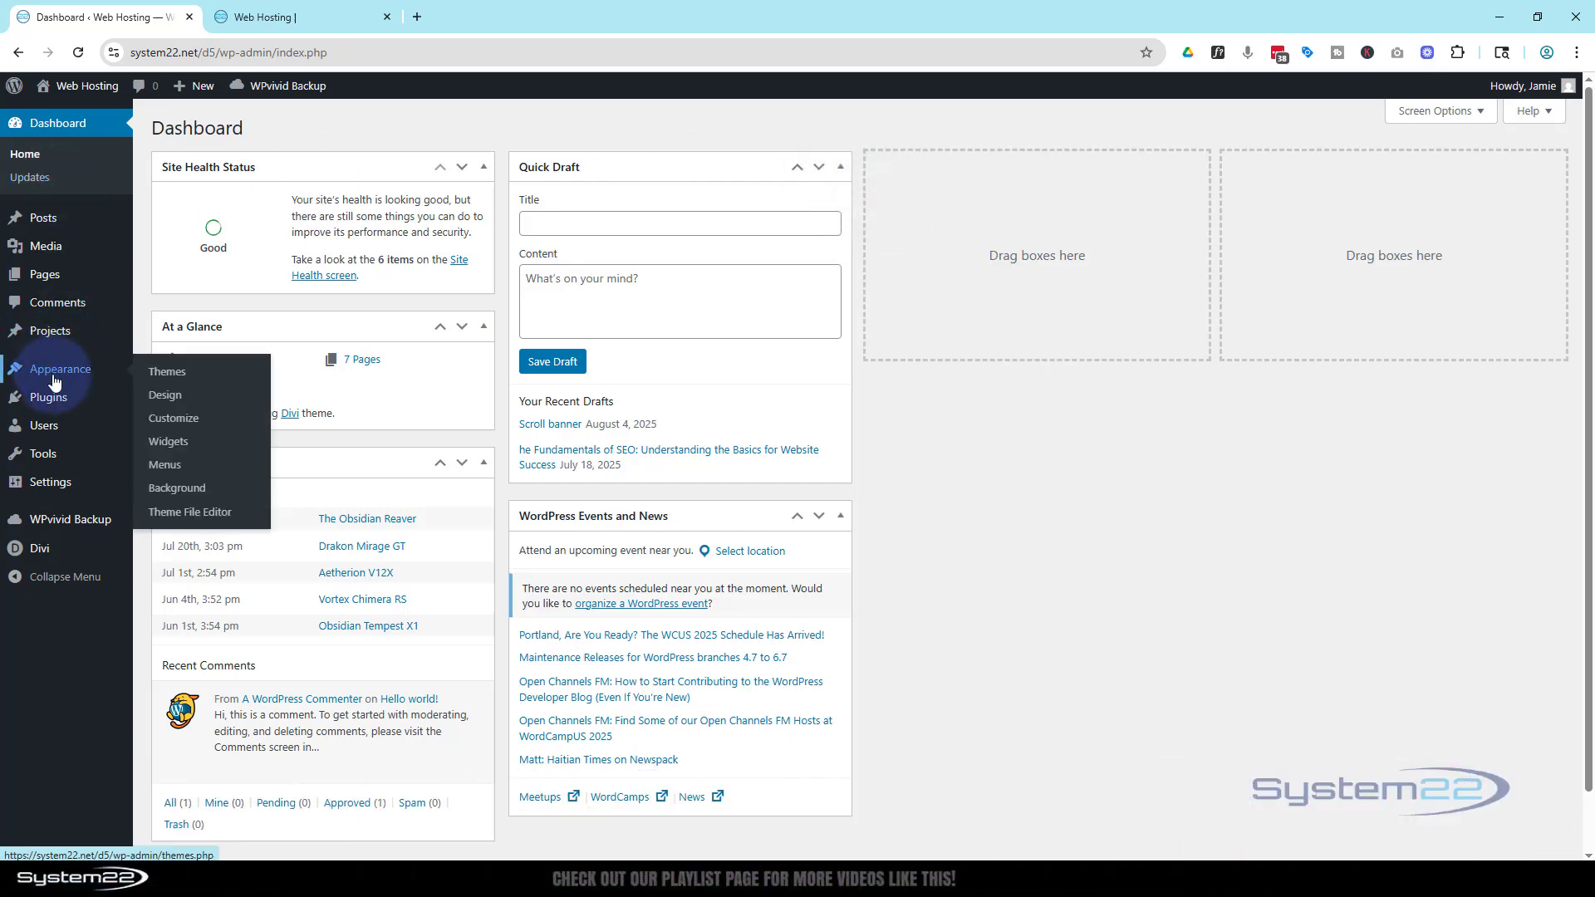
click(184, 468)
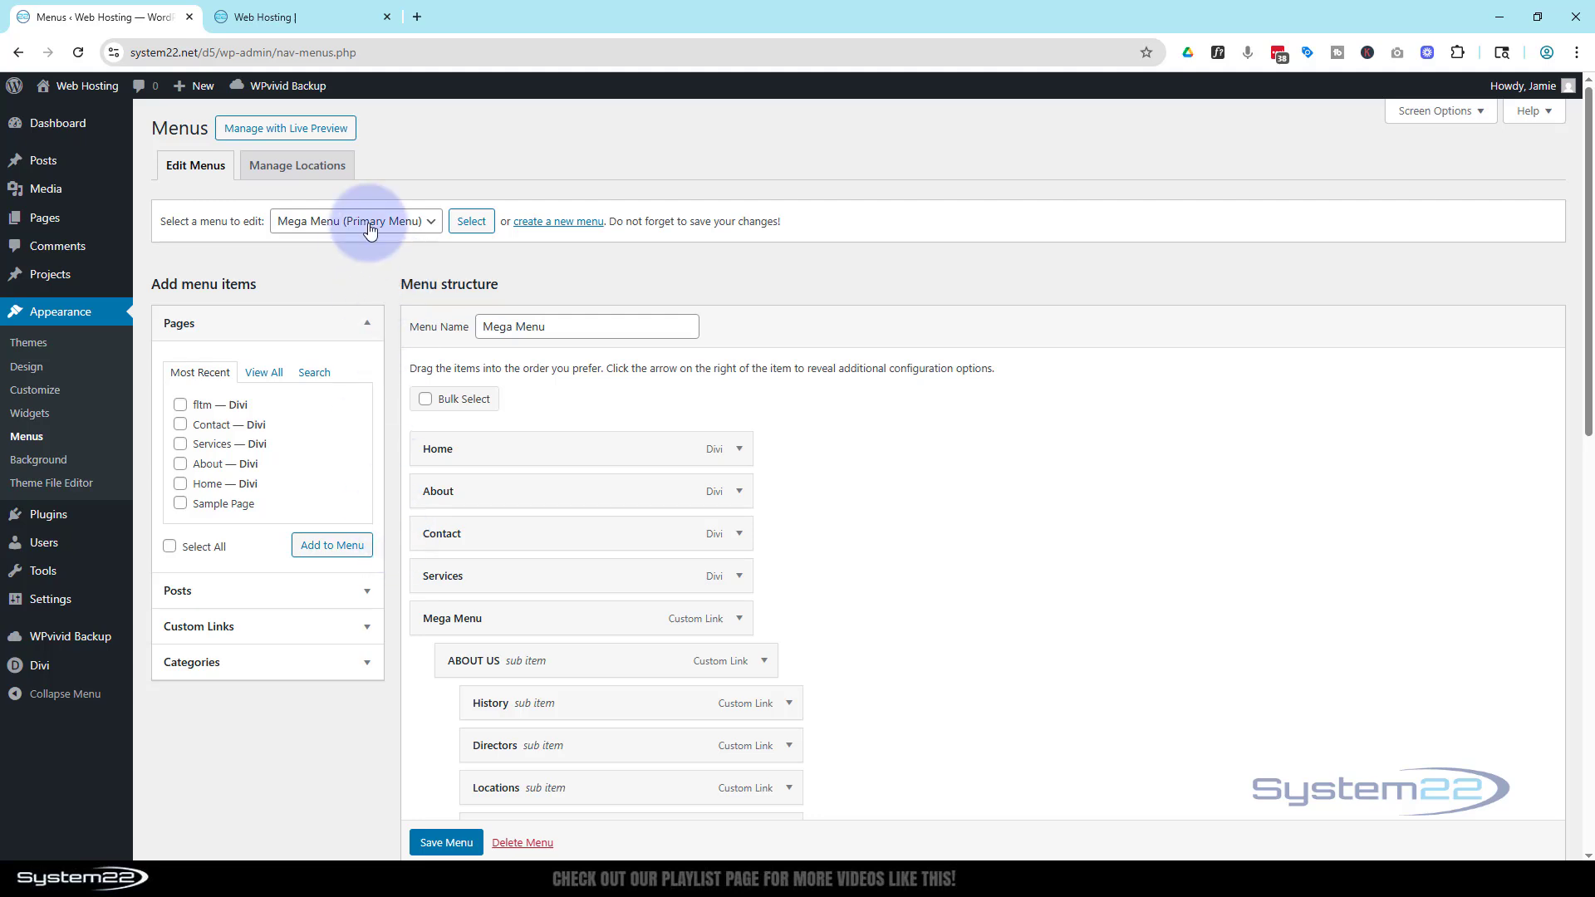
click(424, 230)
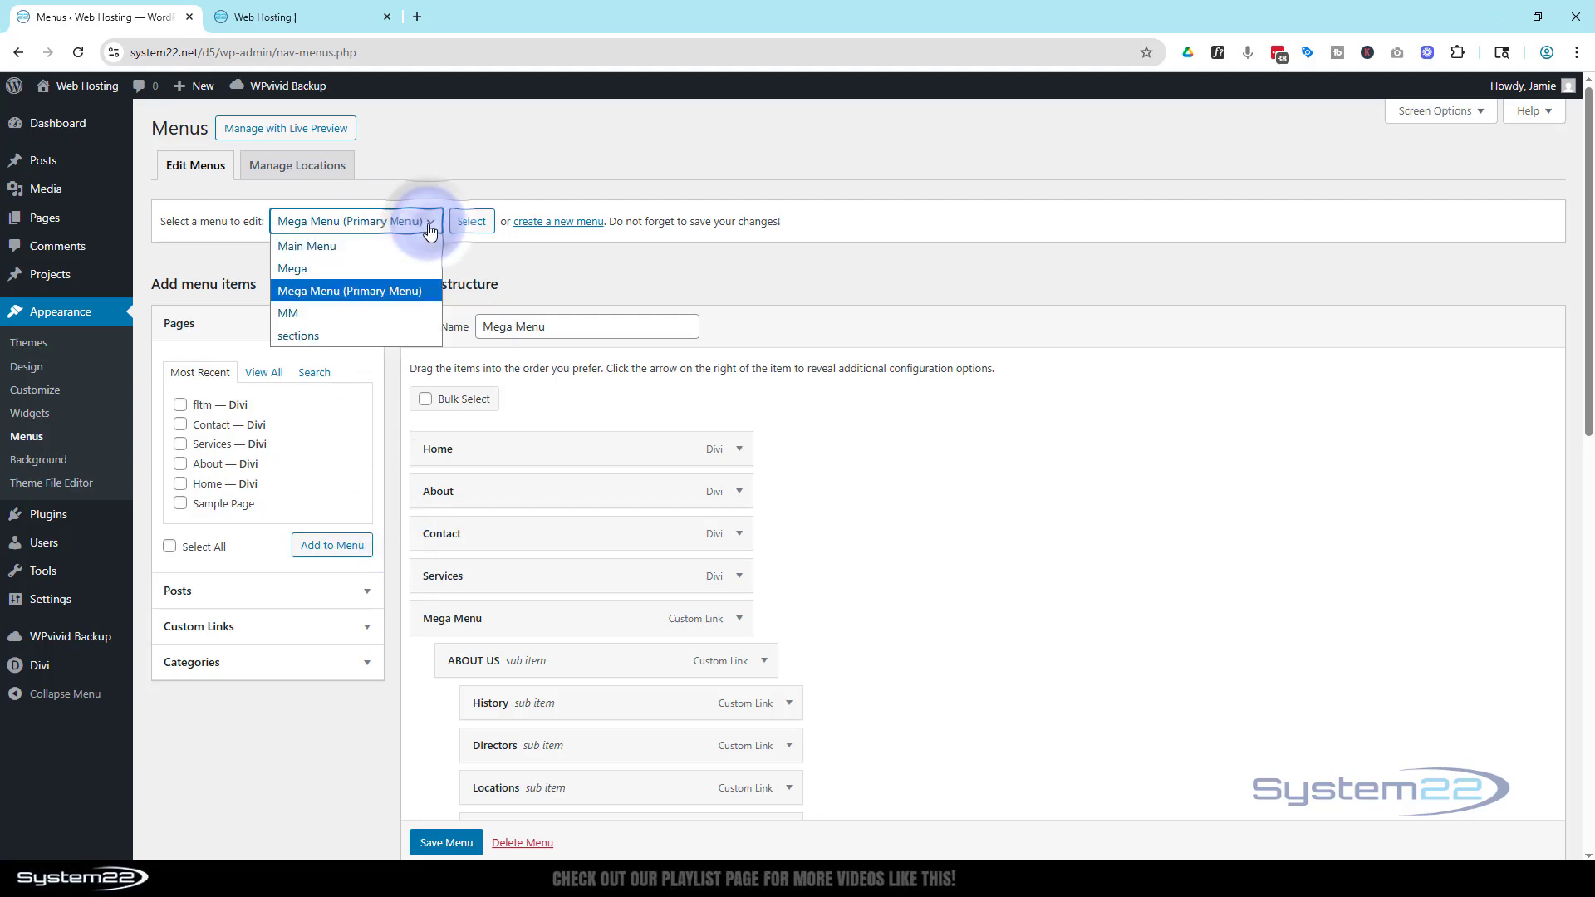
click(424, 226)
Step: Return to the Divi page, switch the Menu module to Main Menu and back to sections, and view its Elements options
click(285, 18)
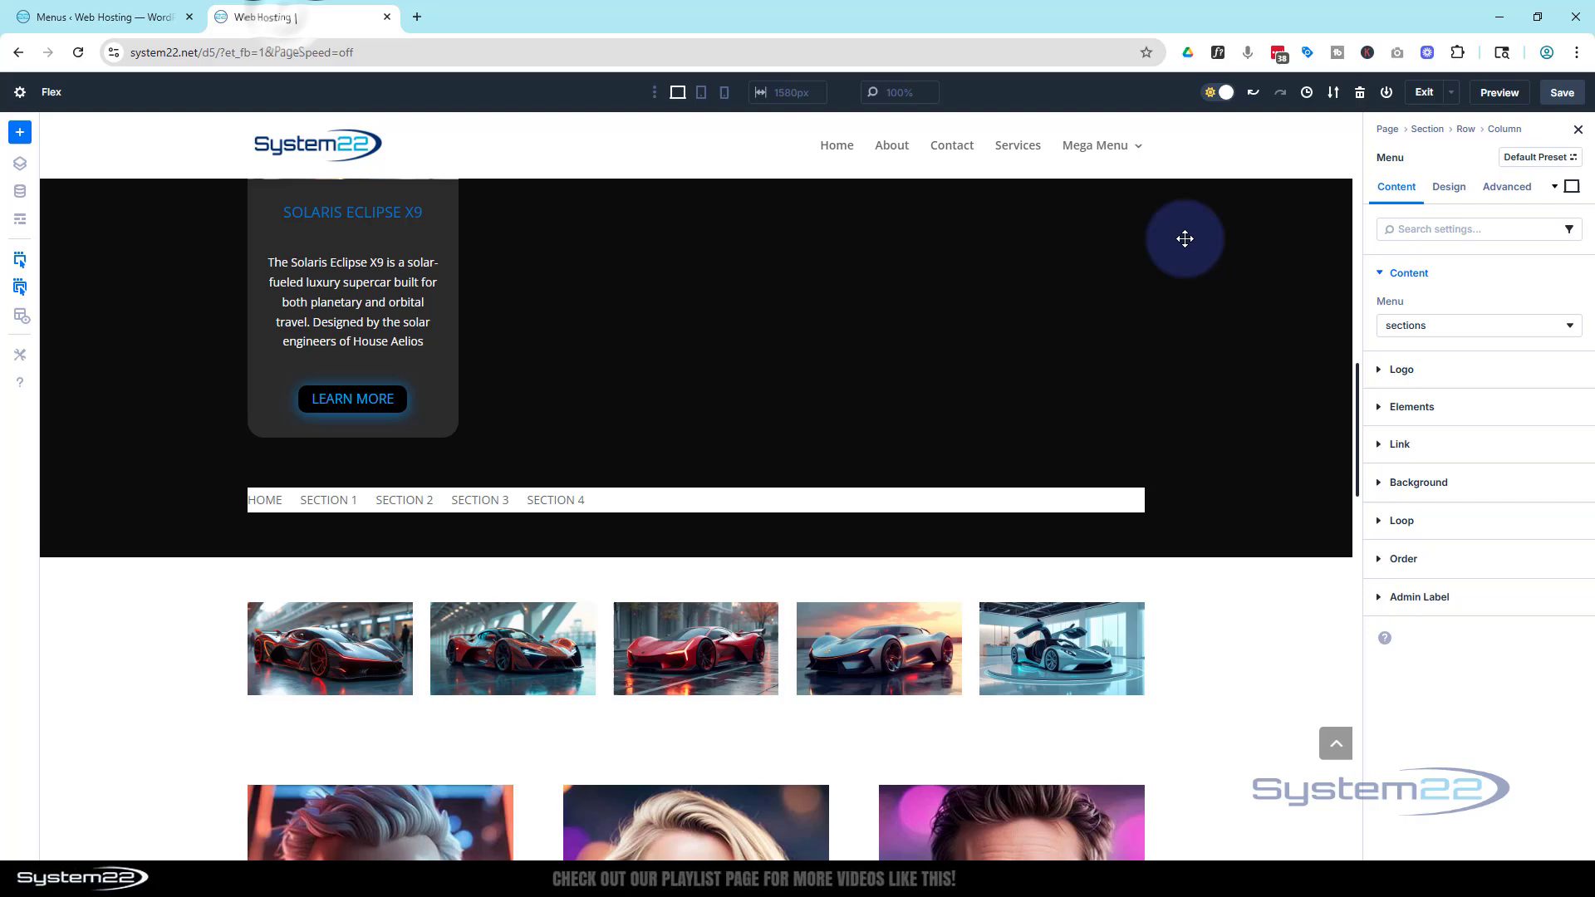
click(1471, 326)
click(1469, 331)
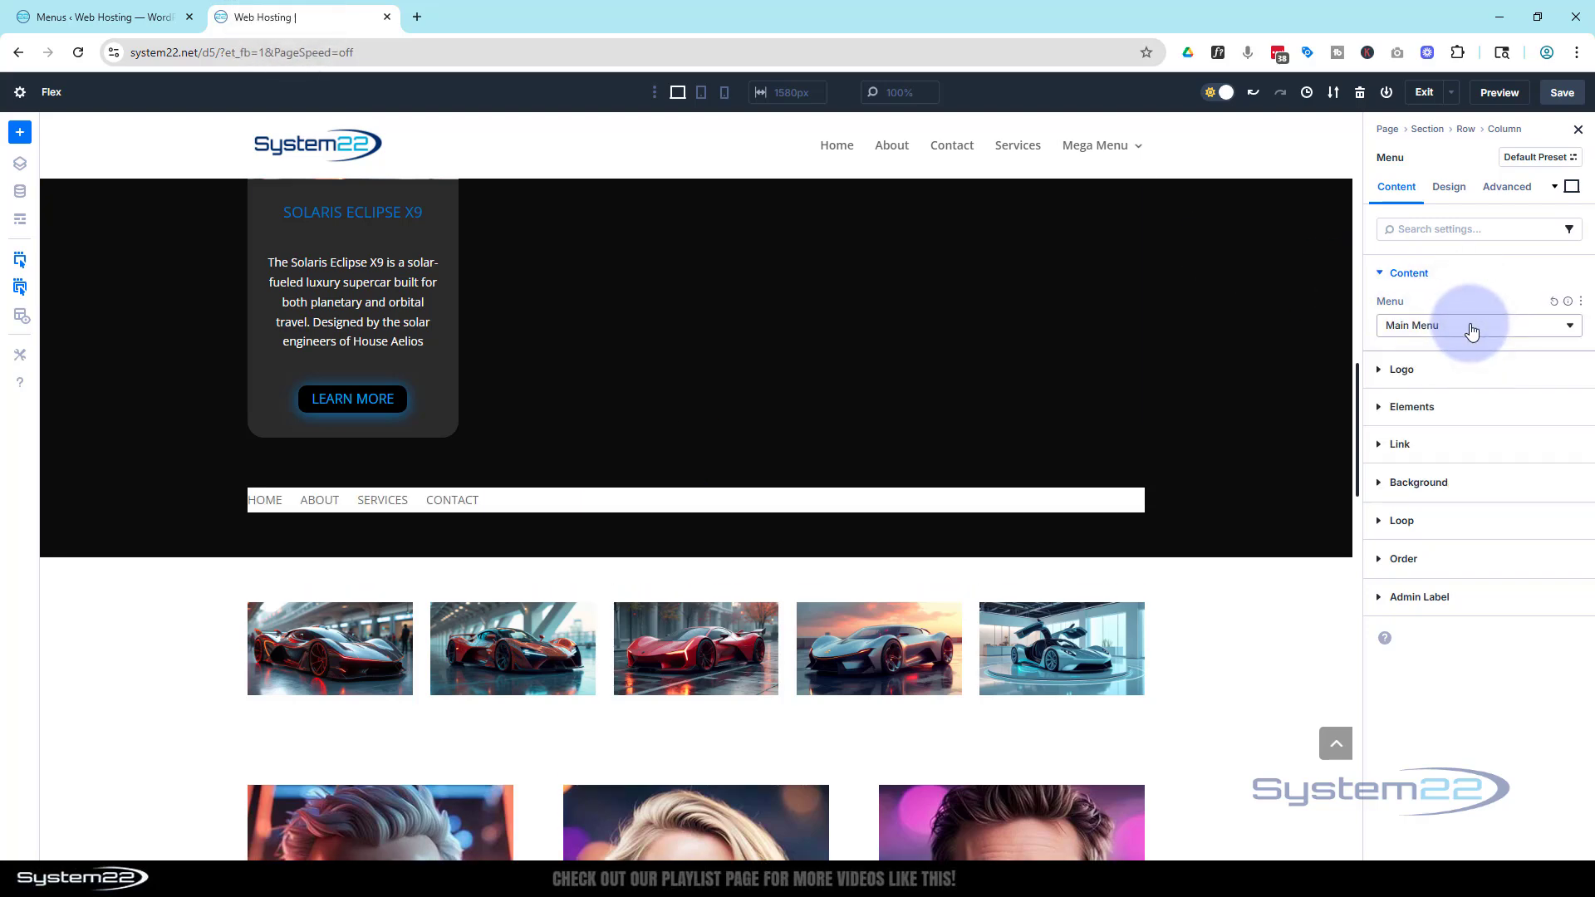
click(1471, 330)
click(1466, 361)
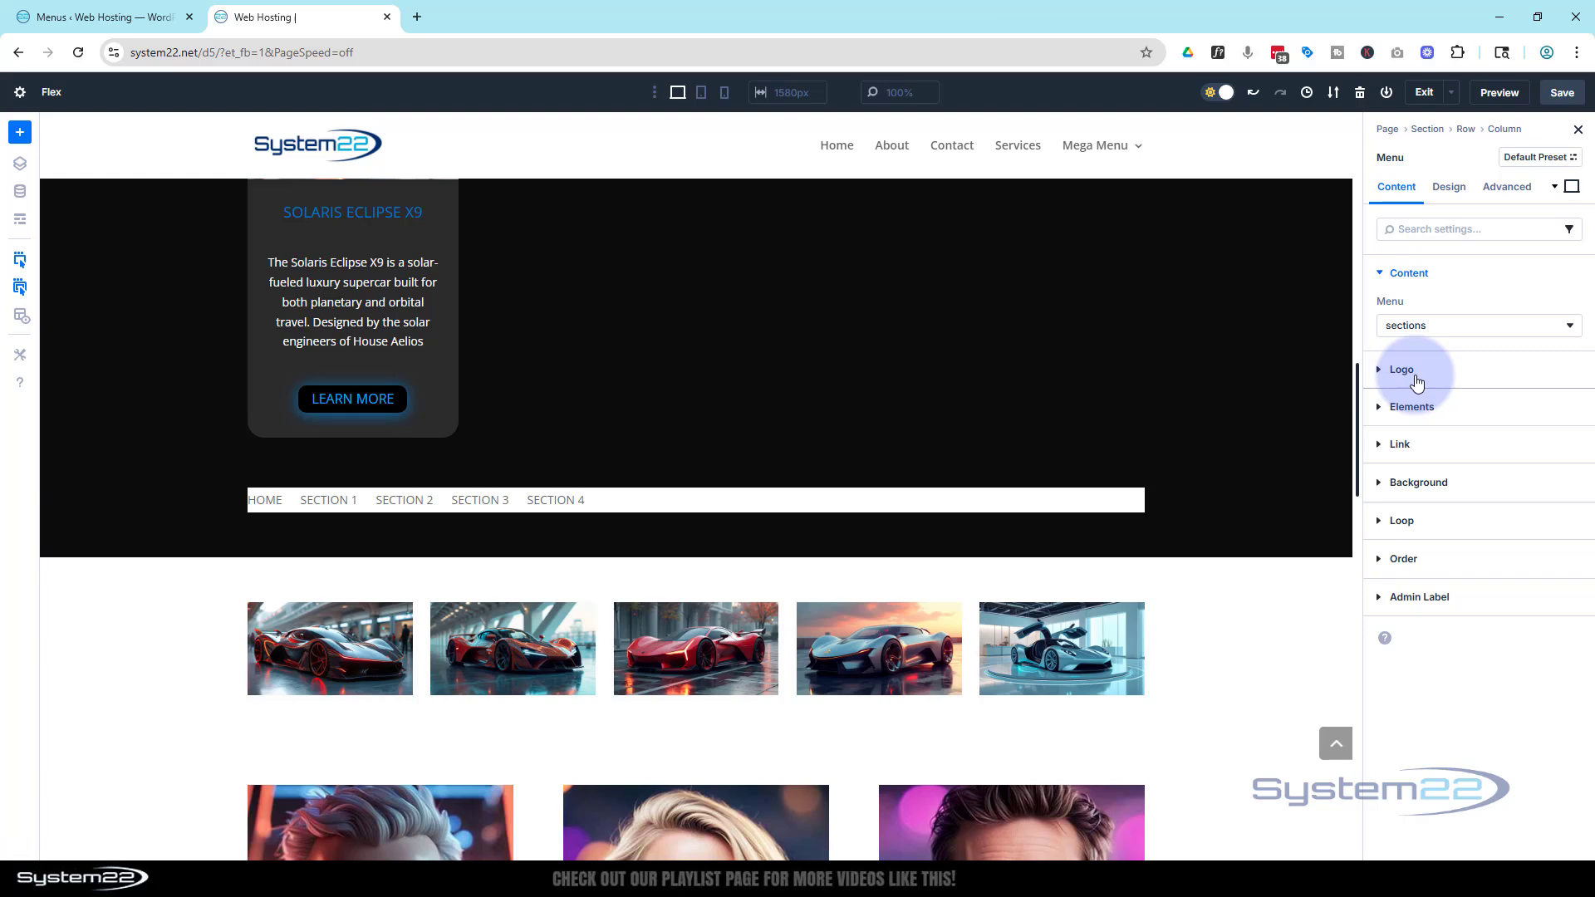
click(1406, 407)
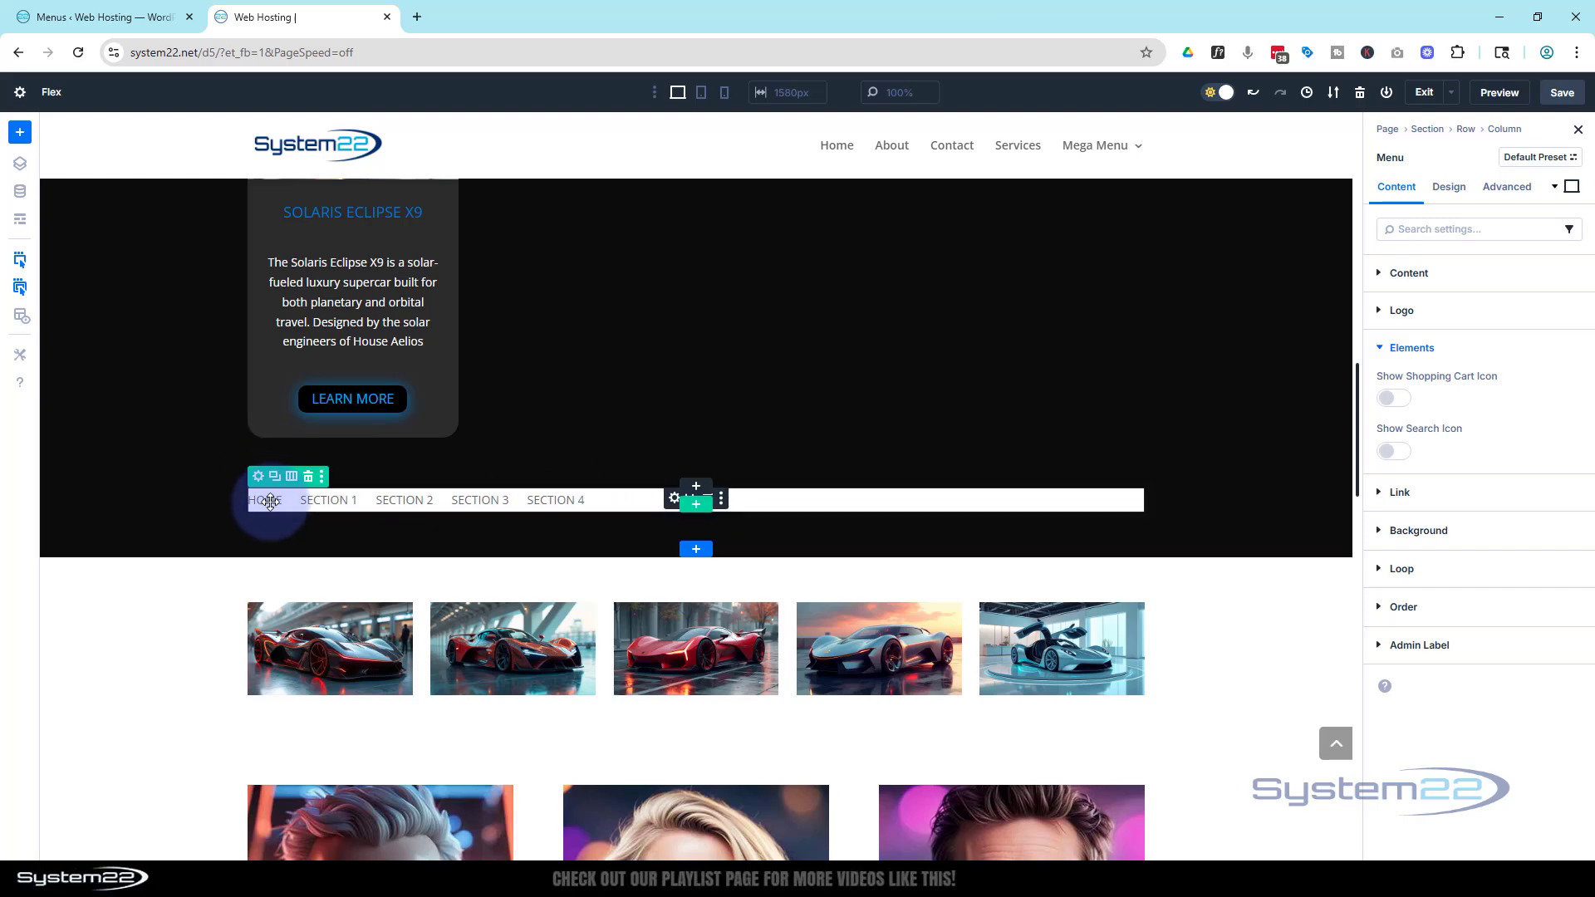
Step: Give the row containing the menu a black background color, 000000
click(258, 476)
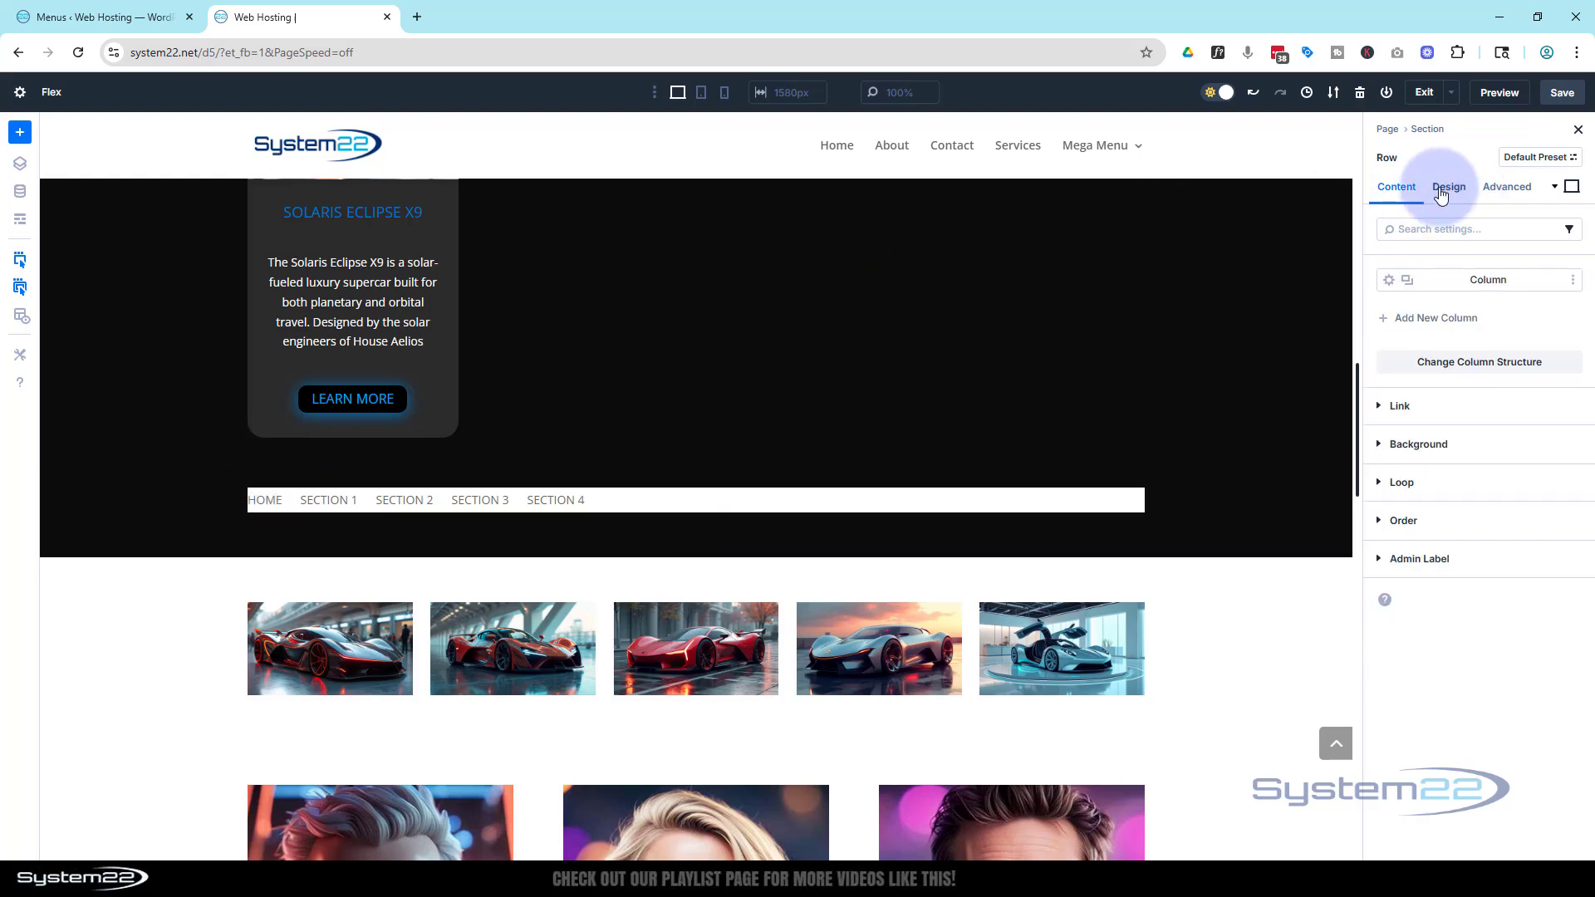
click(1383, 444)
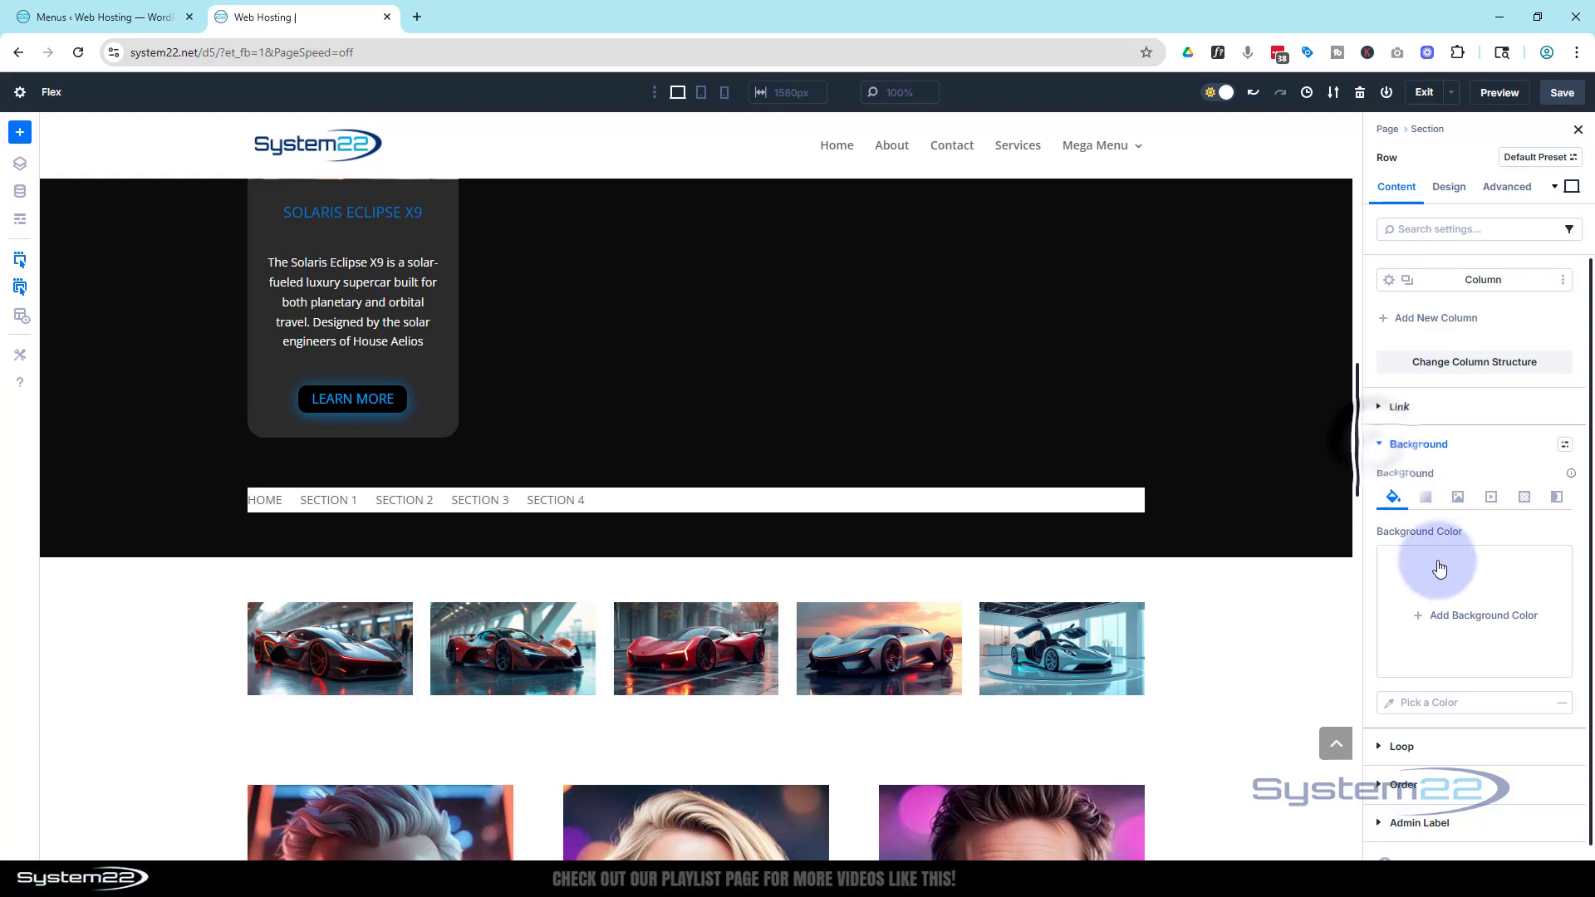
click(1430, 619)
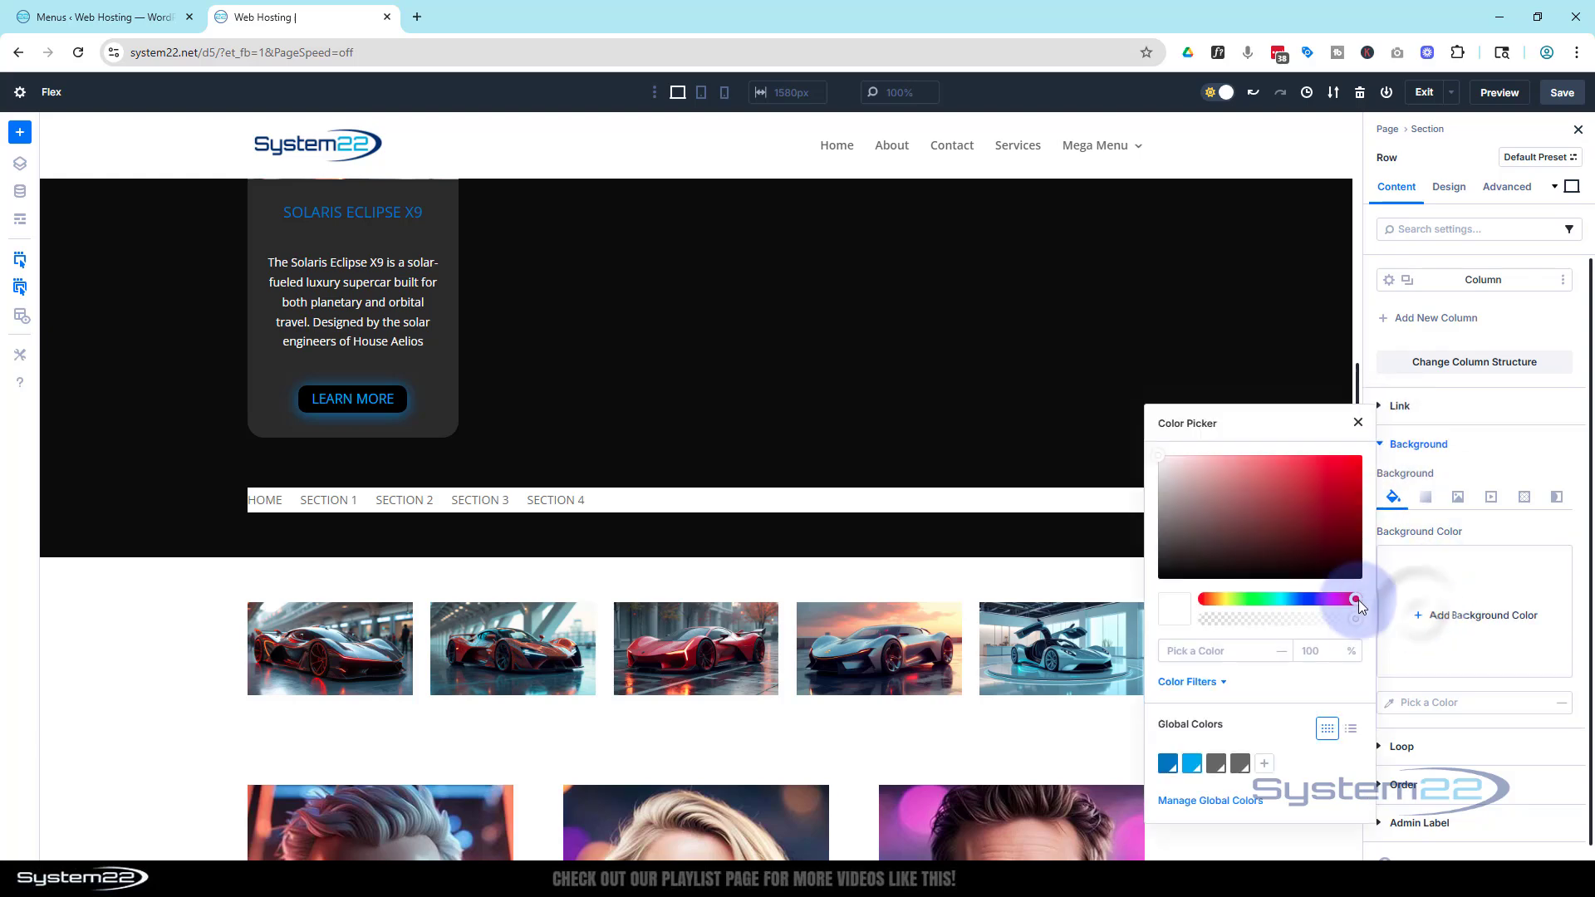
mouse_move(1231, 539)
mouse_down()
mouse_move(1149, 576)
mouse_move(1153, 589)
mouse_up()
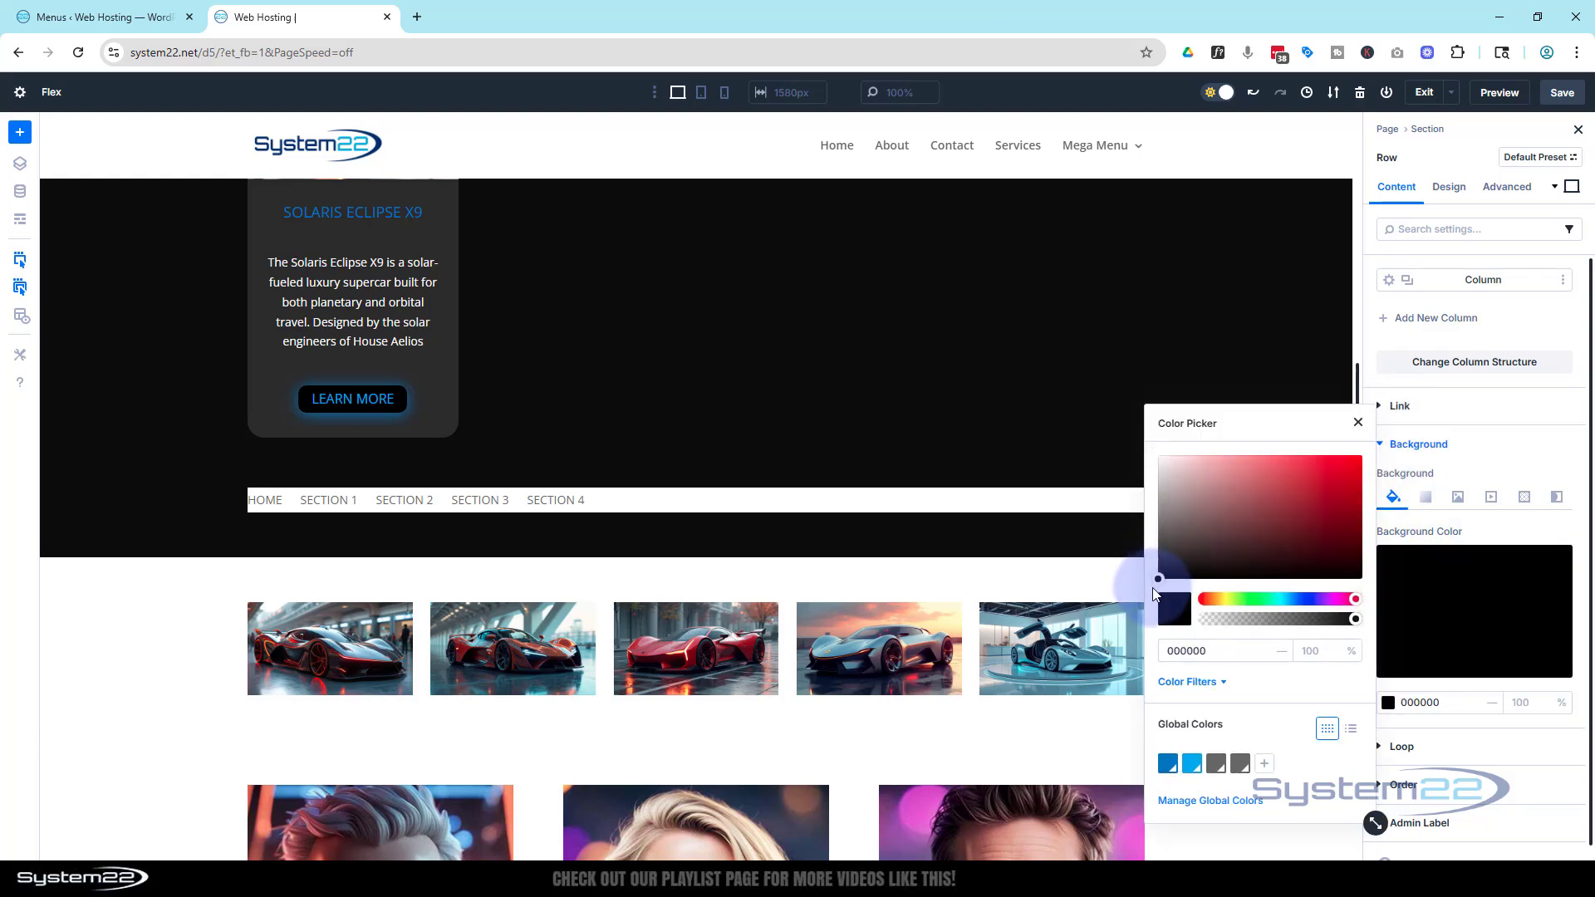
Step: Make the Menu module's background transparent by replacing its default color with FFFFFF at 0% opacity
click(565, 501)
click(632, 501)
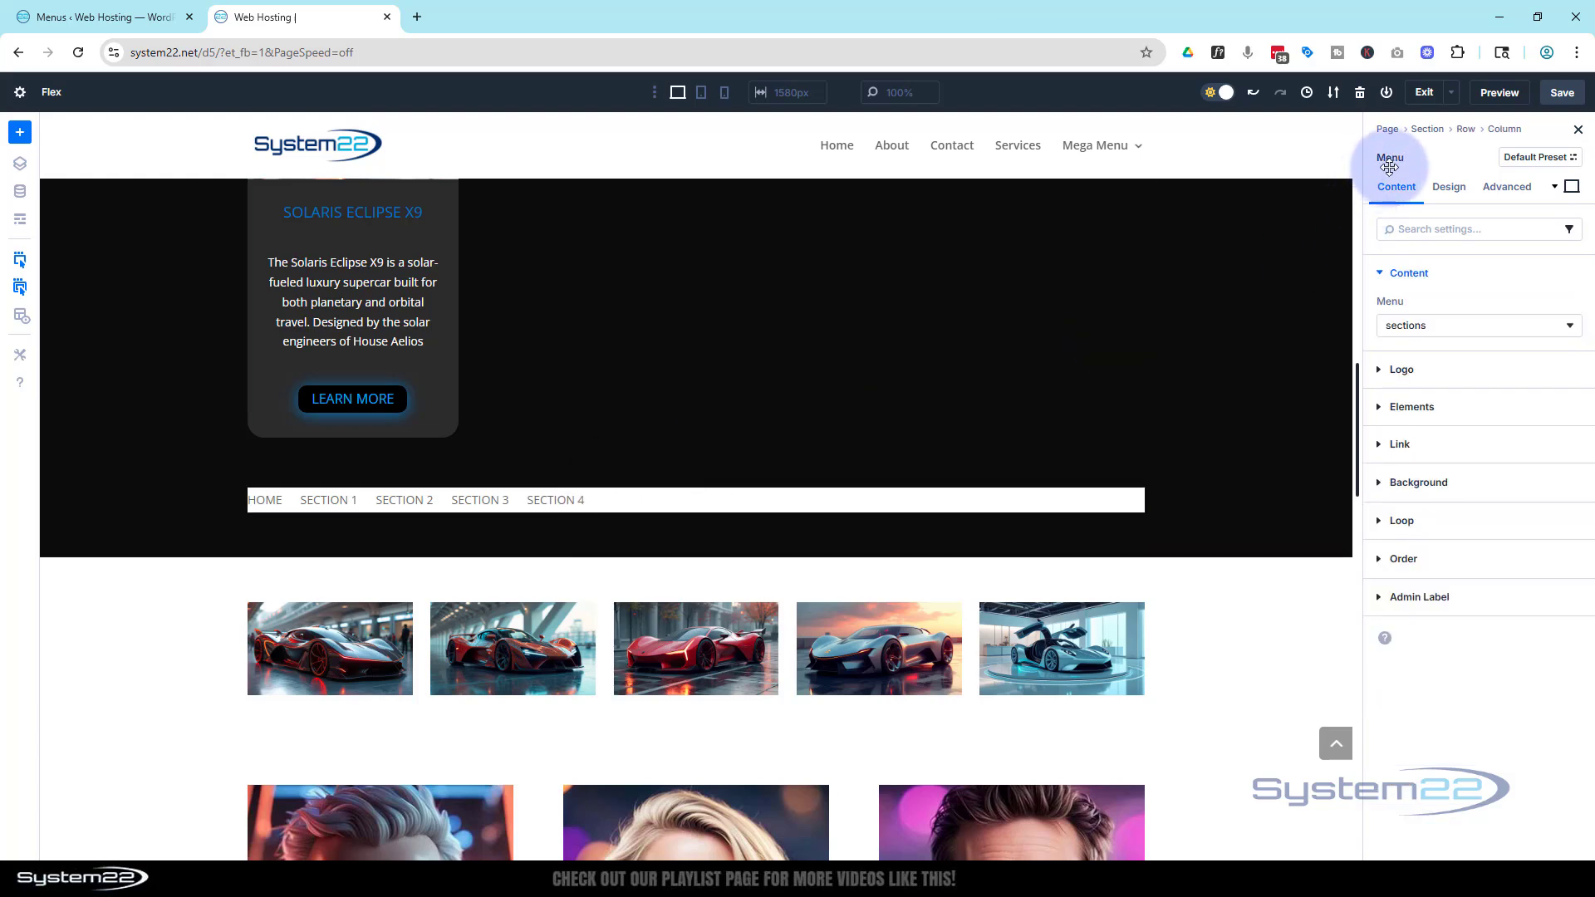
click(1404, 482)
click(1416, 575)
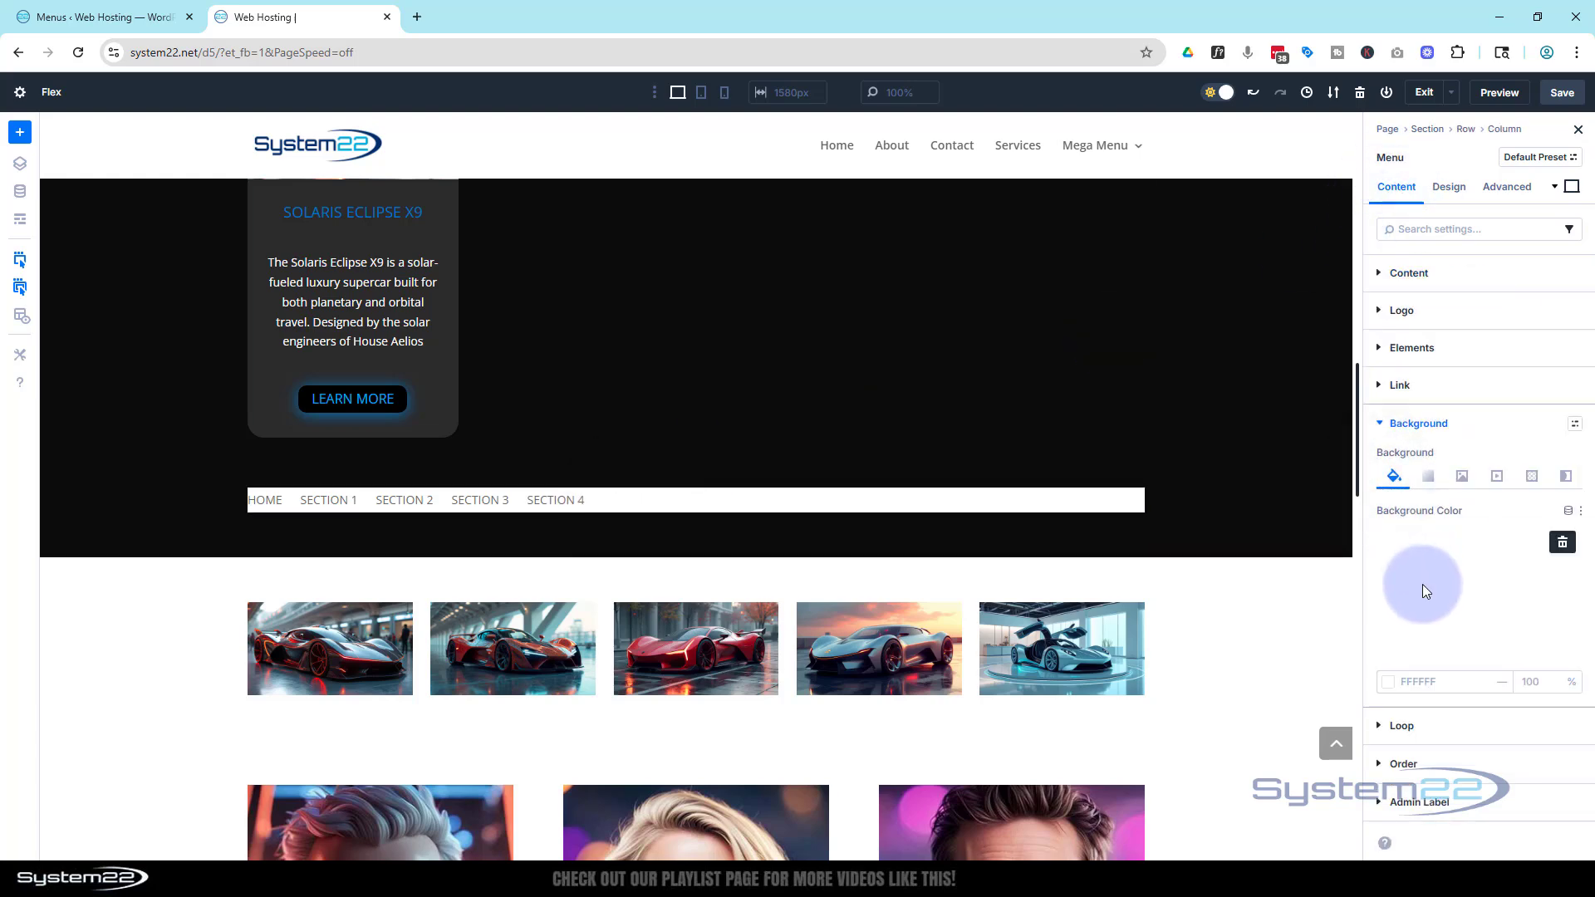
click(1562, 543)
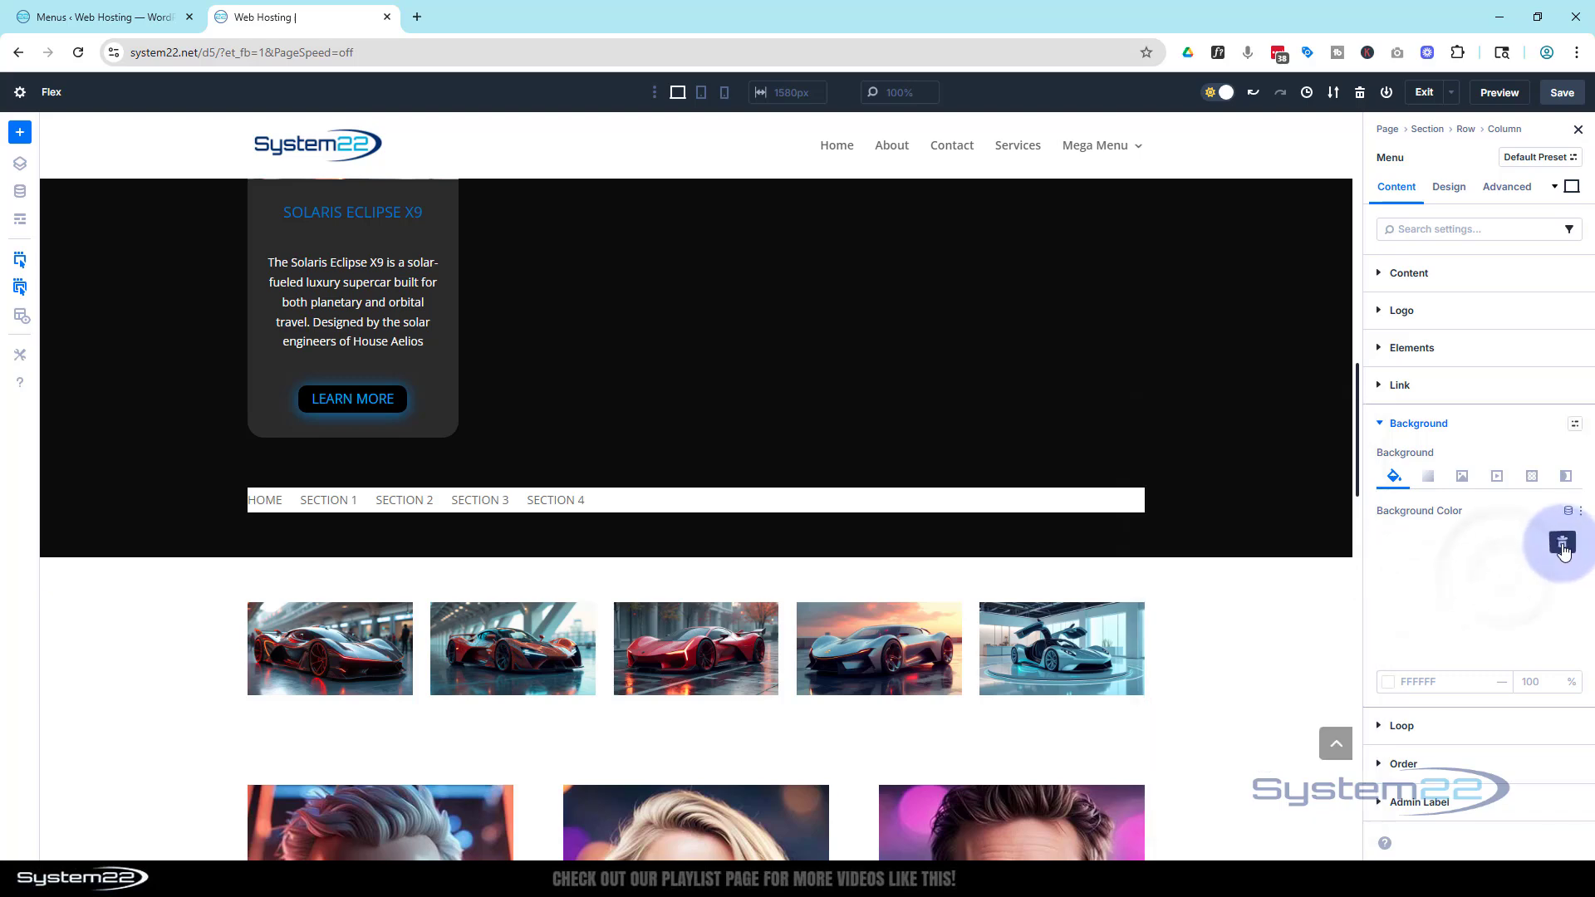
click(1423, 600)
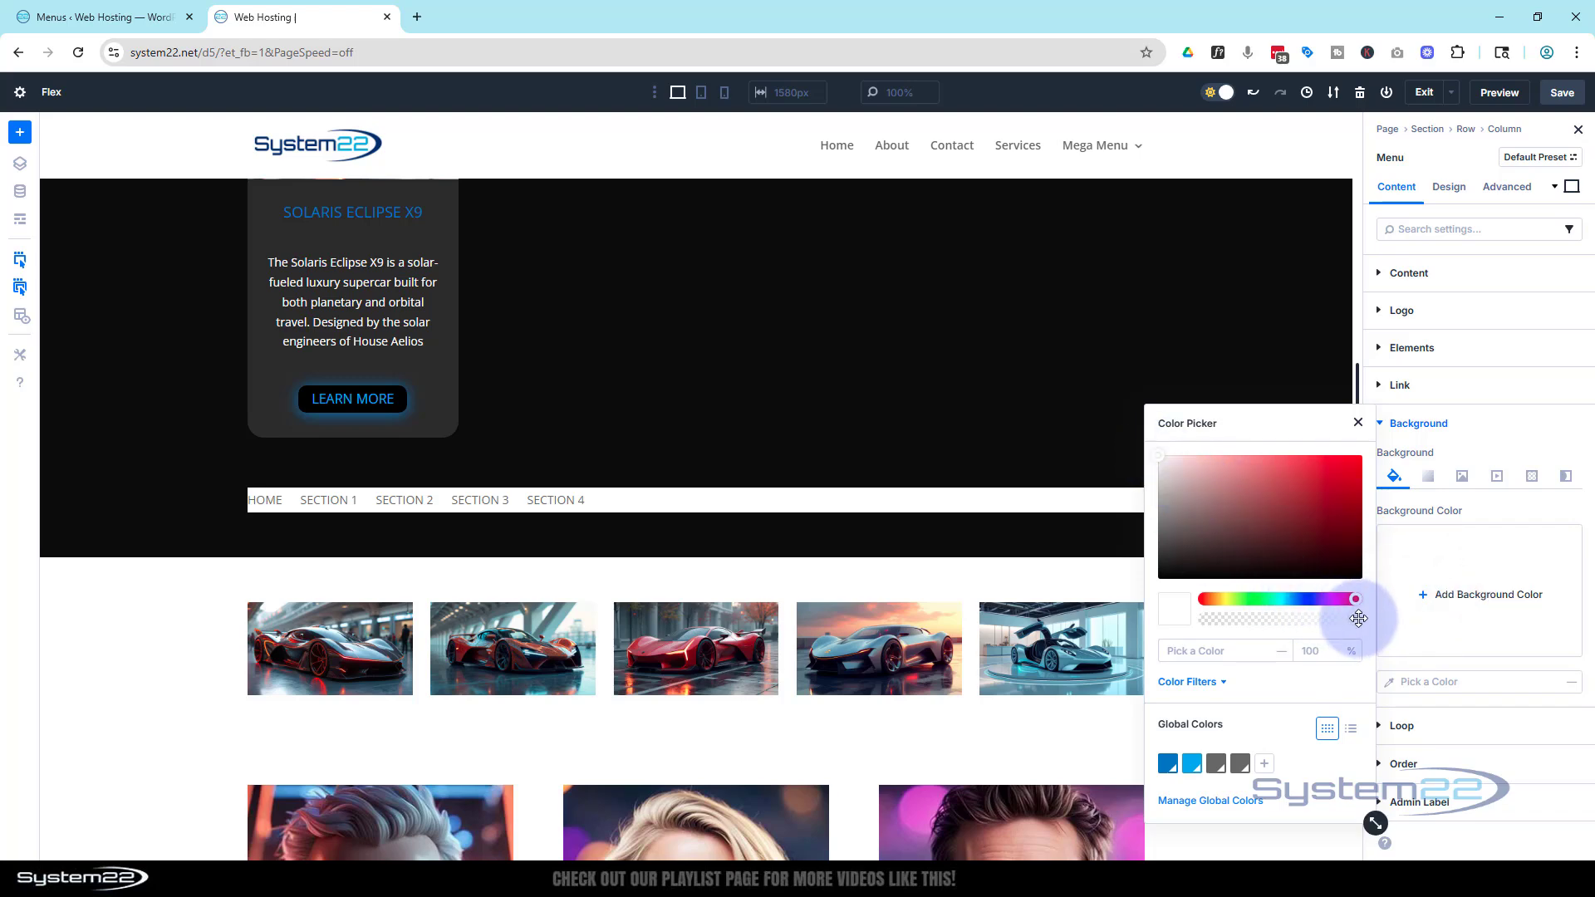
drag(1358, 618, 1189, 631)
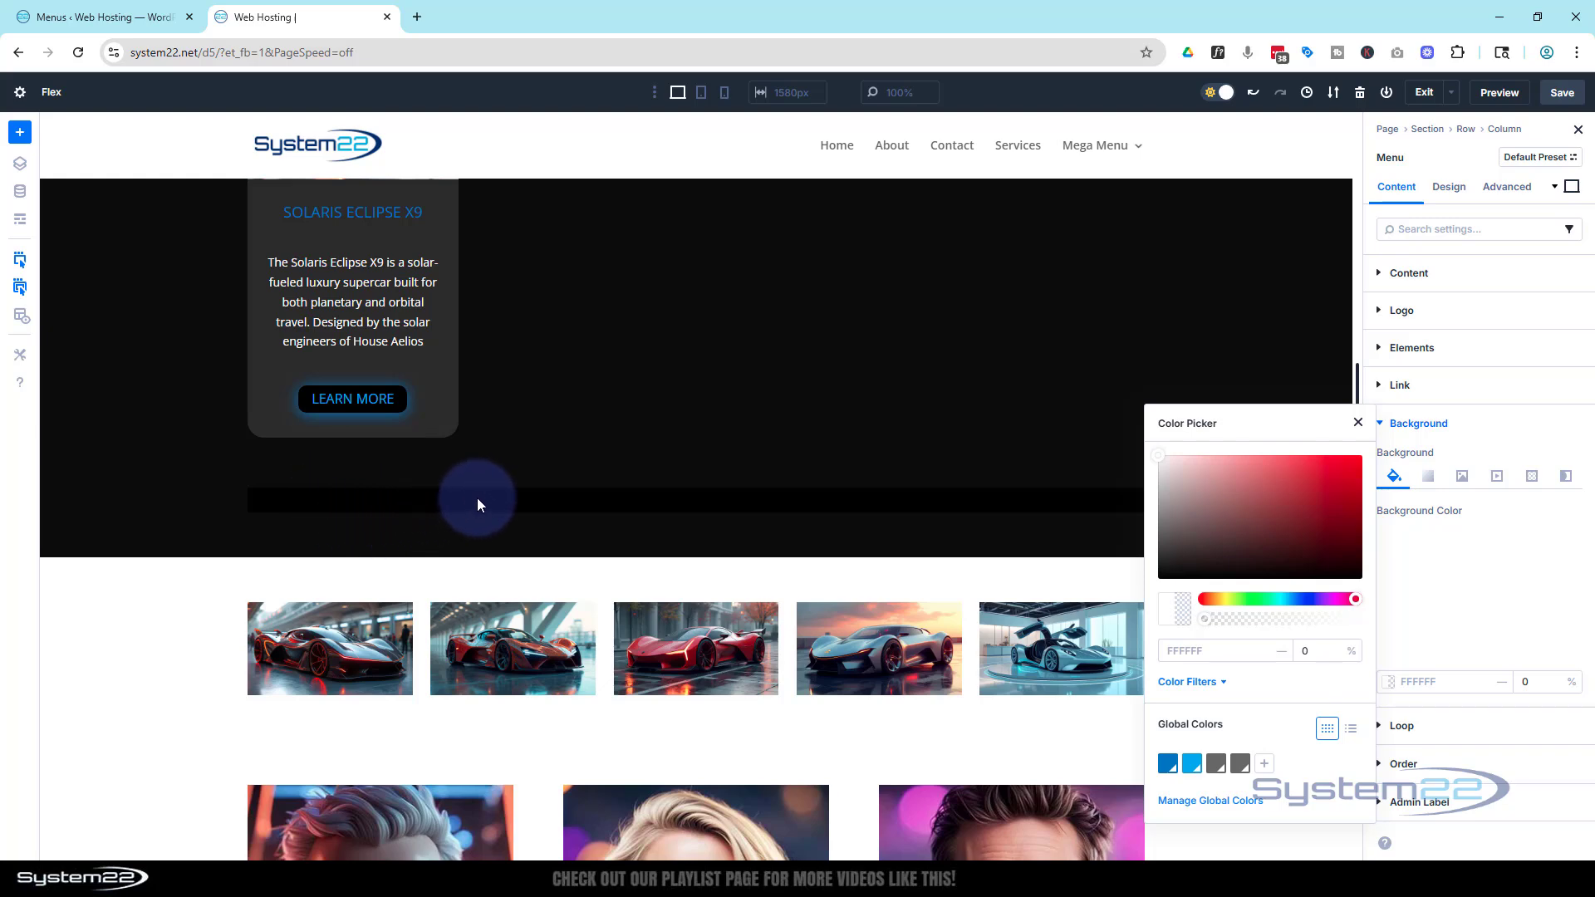
click(1359, 425)
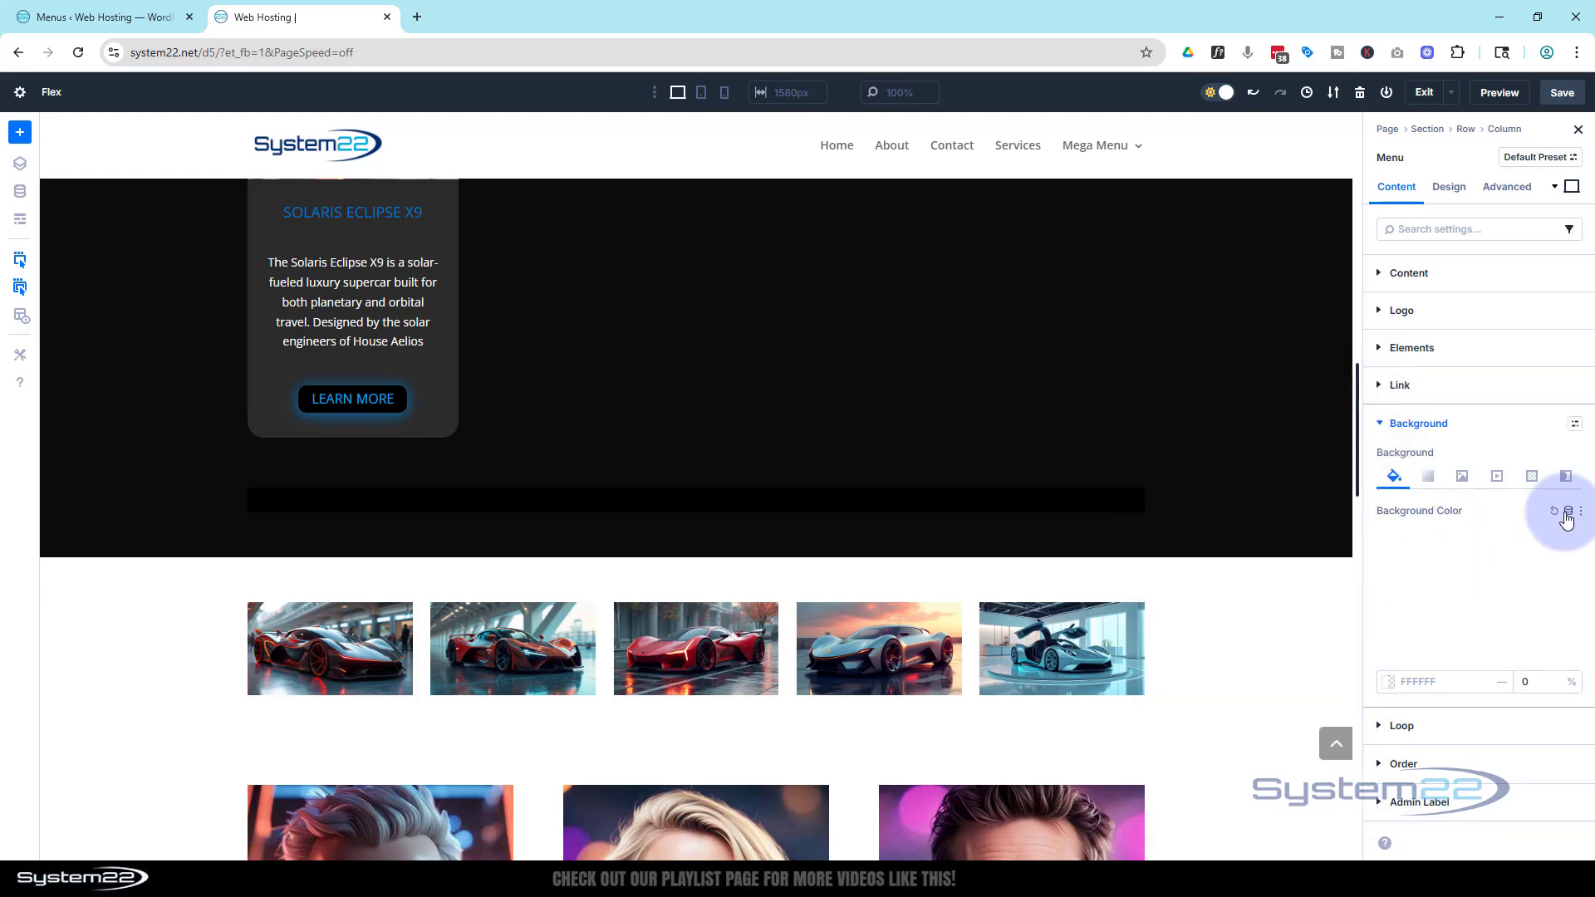
click(1566, 513)
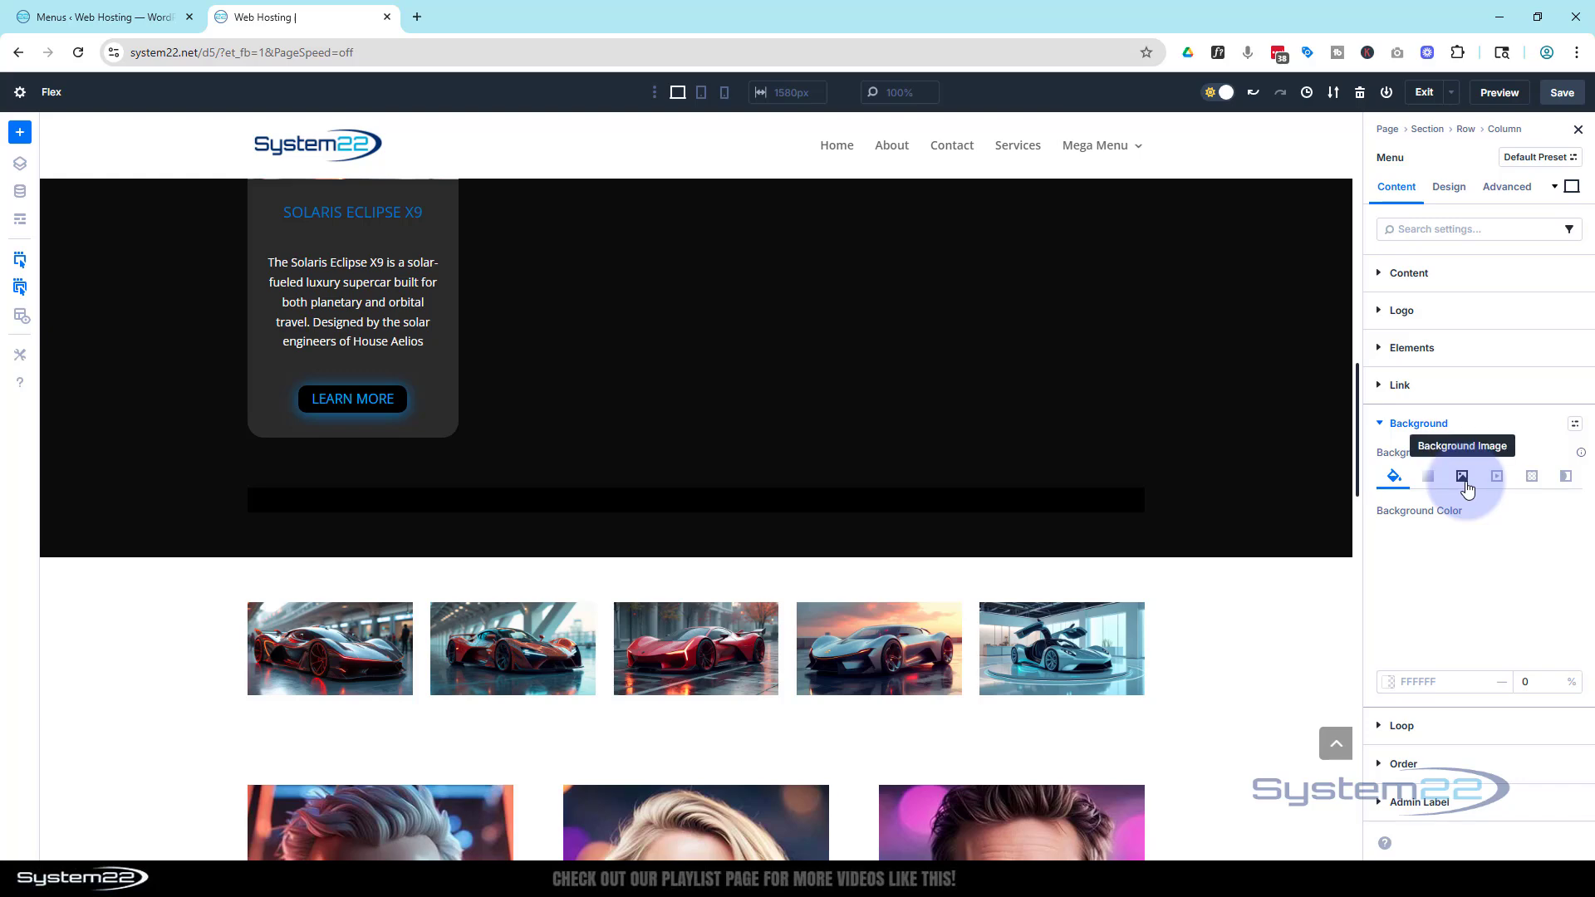
Step: Set the Menu module's menu text color to white, FFFFFF
click(1448, 187)
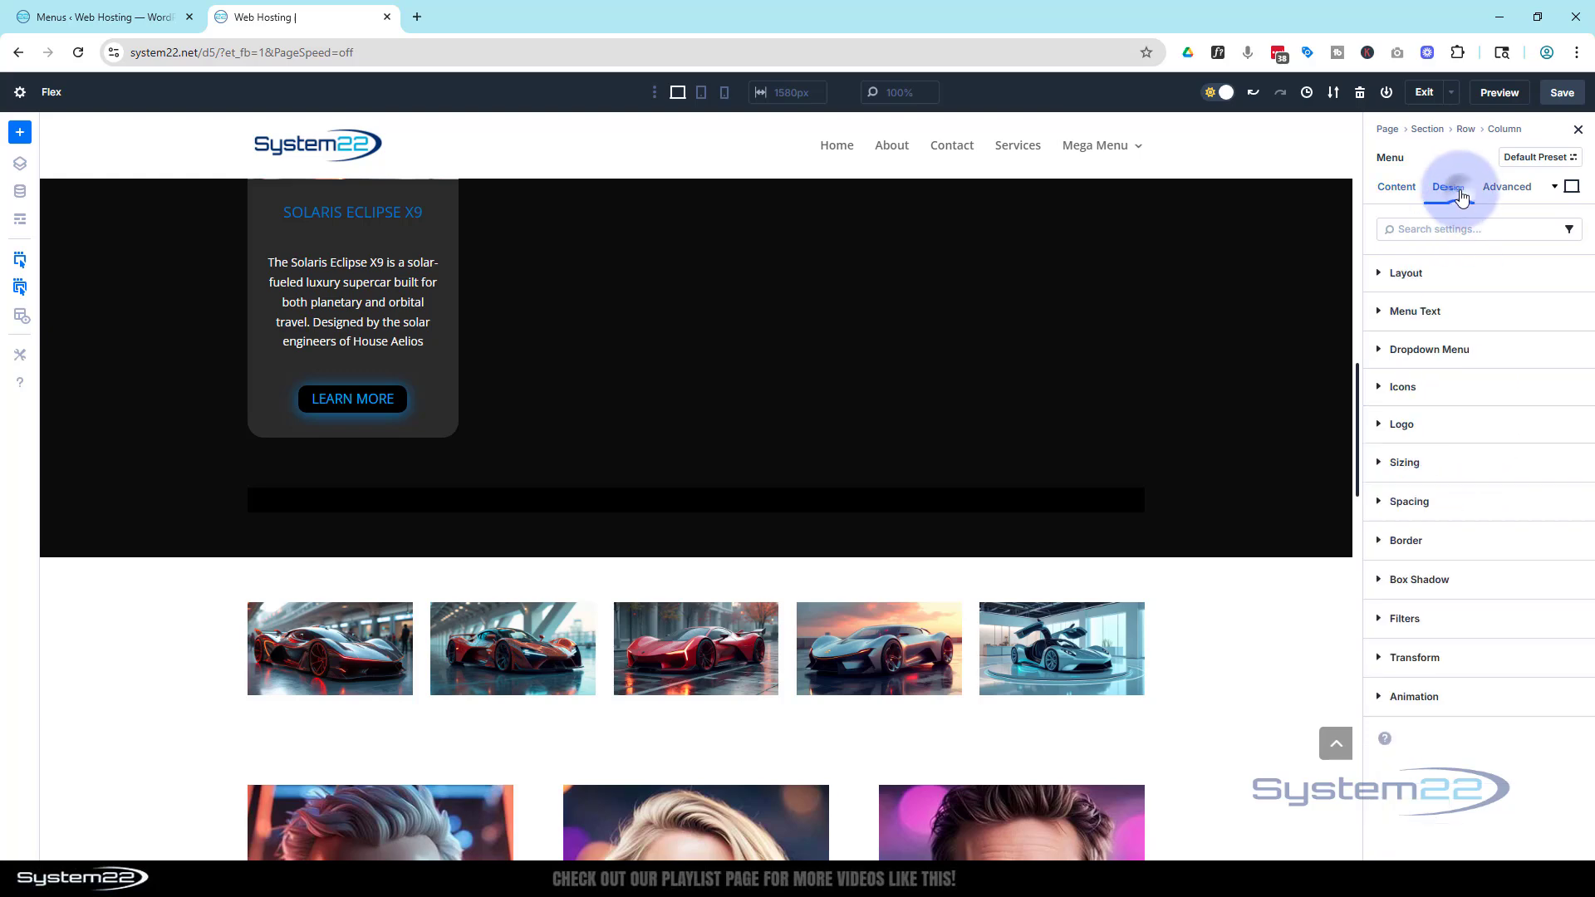
click(1382, 311)
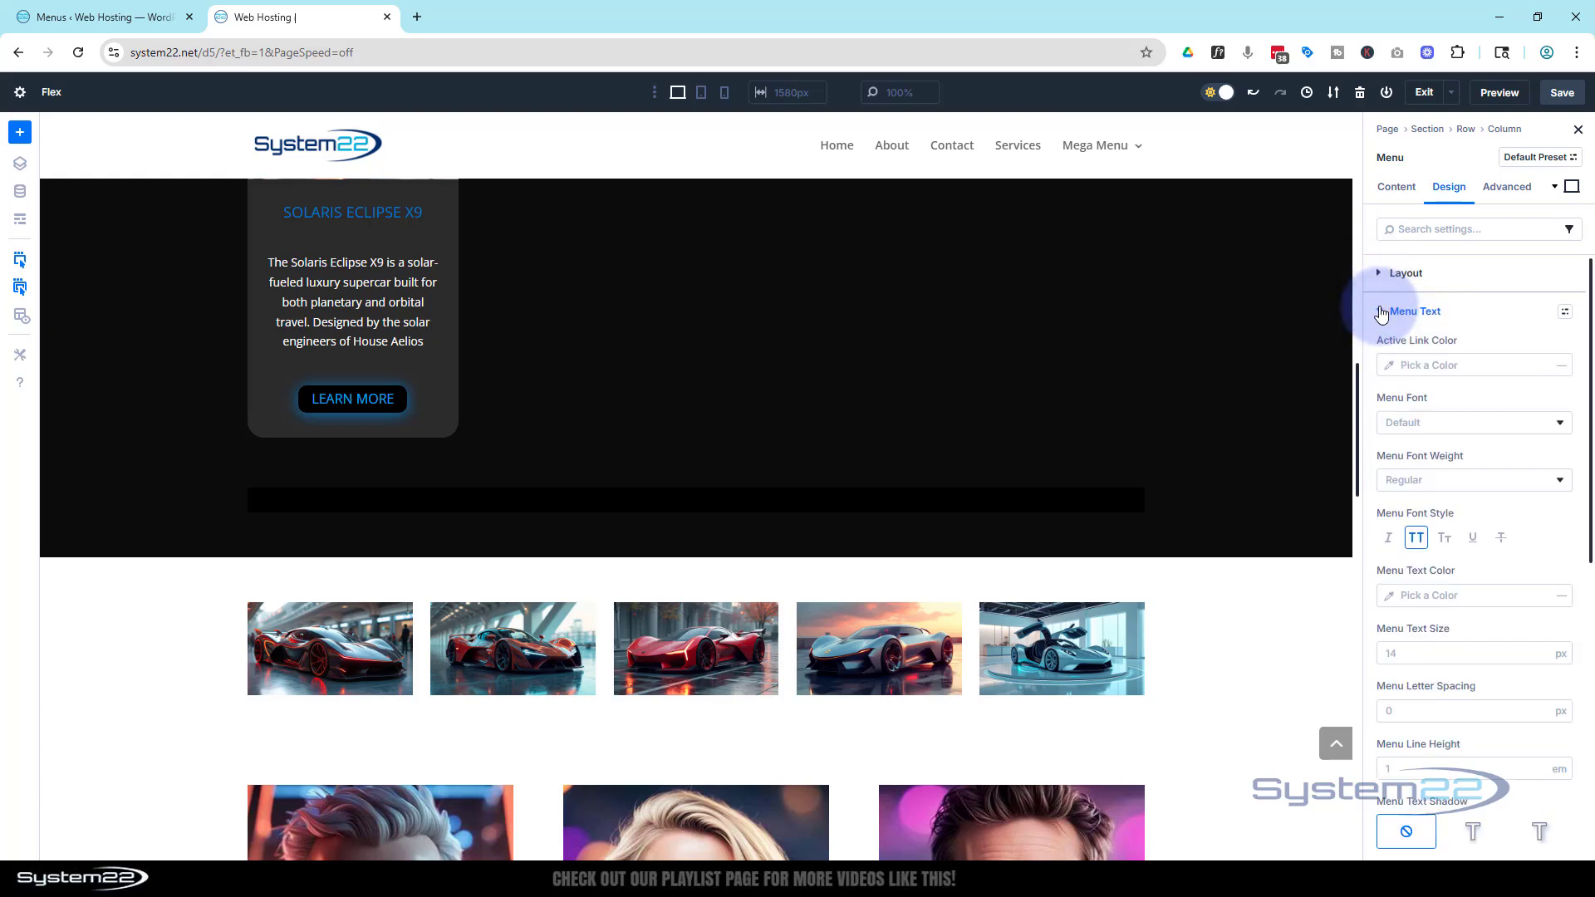
click(1389, 595)
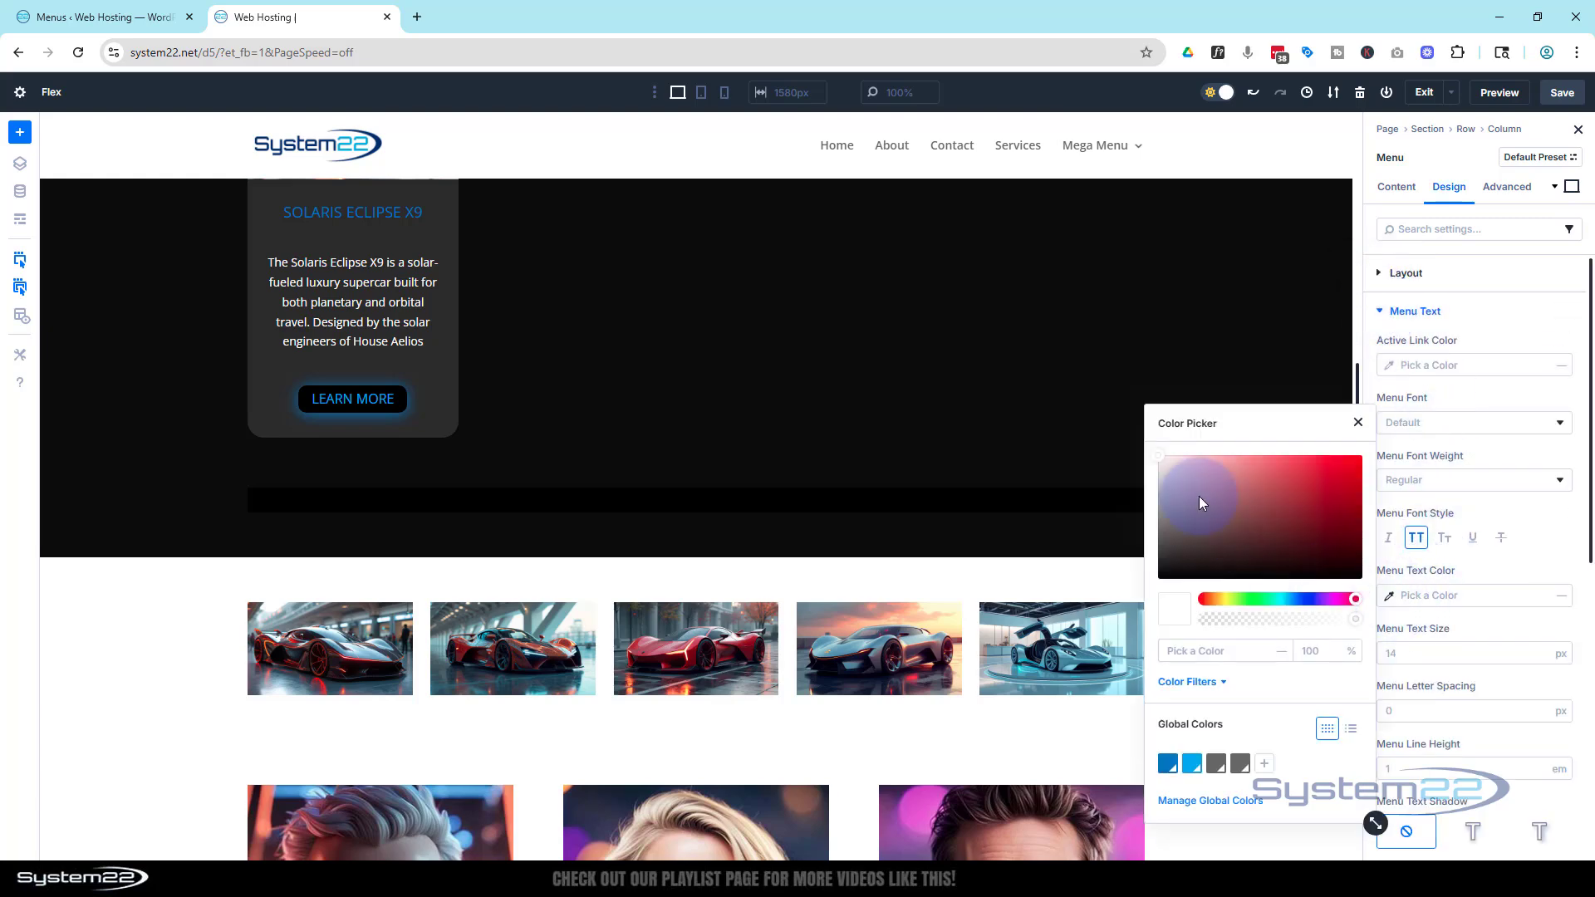
click(1159, 461)
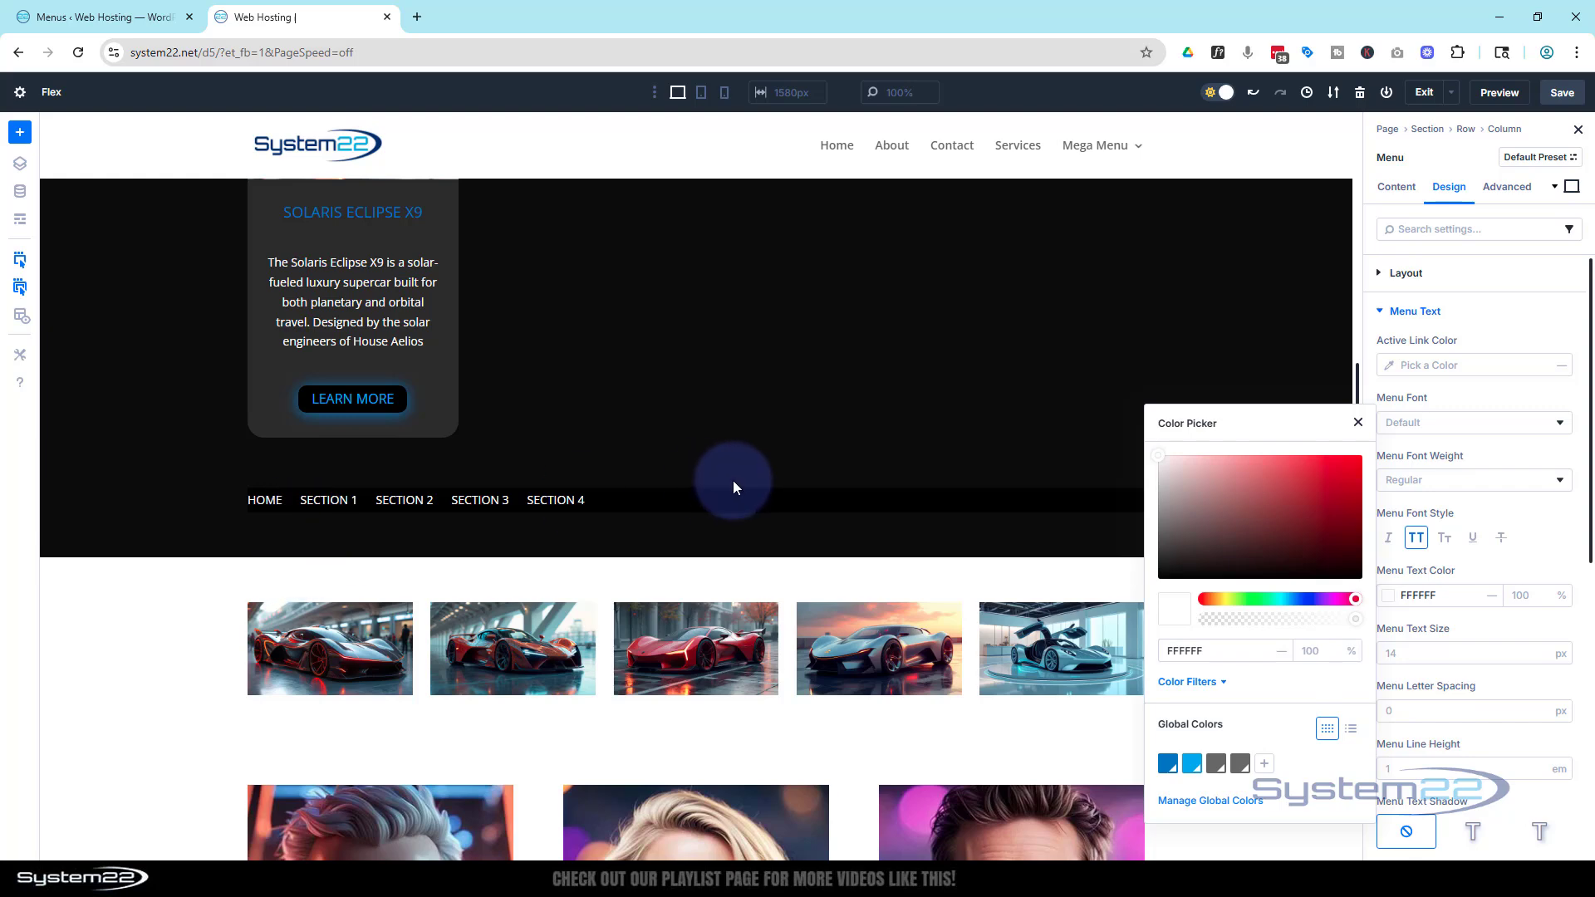
click(1357, 422)
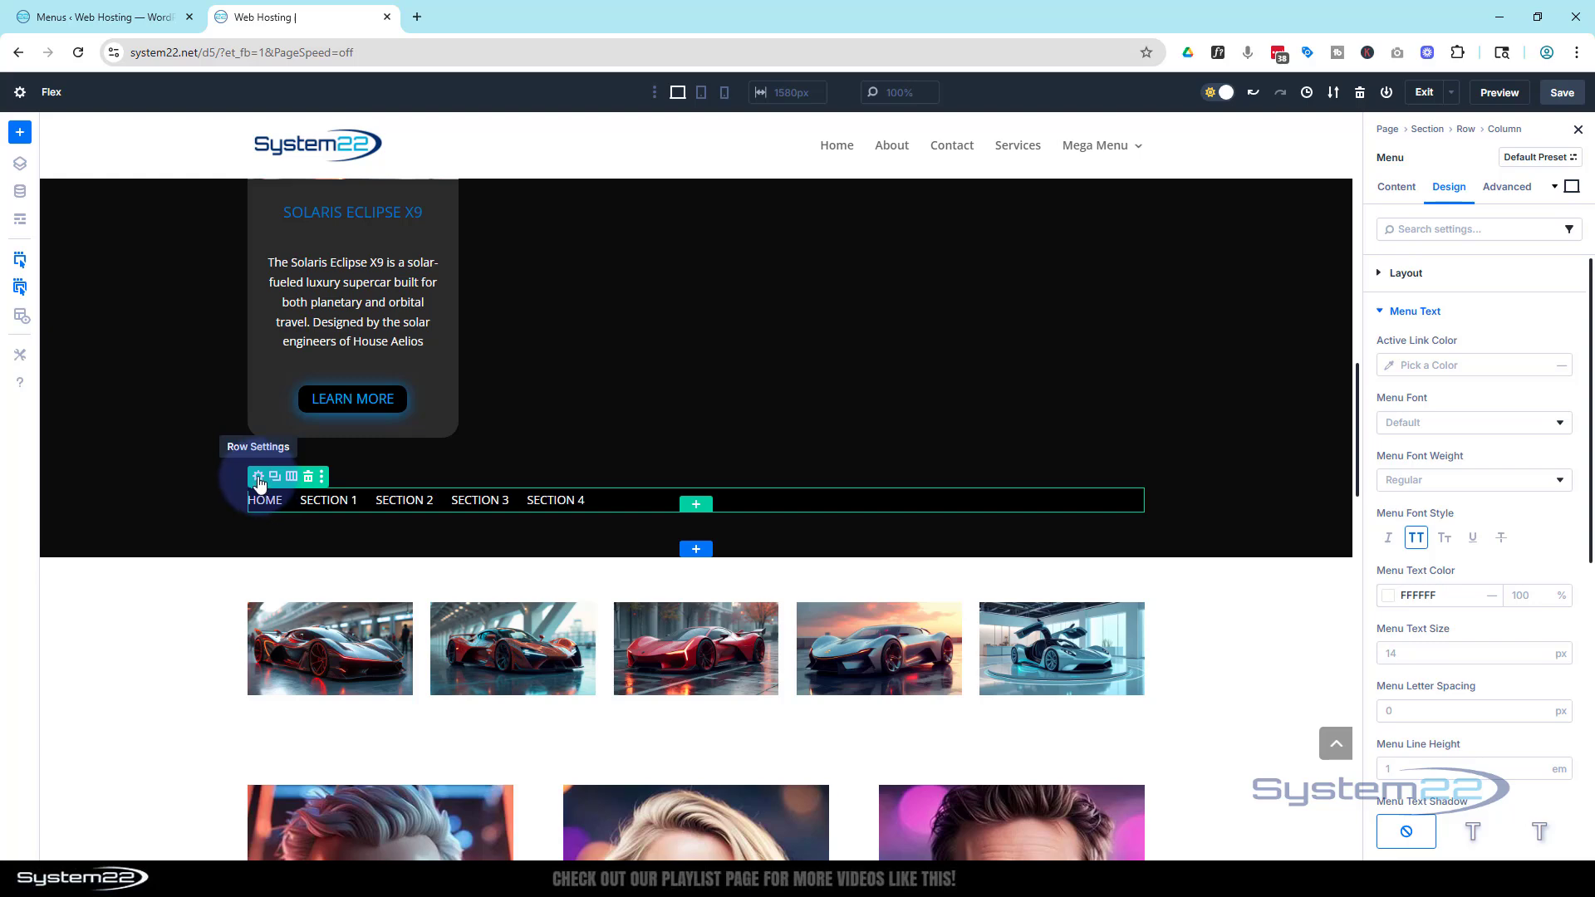
Step: Set the width of the row containing the menu to 150 px
click(260, 479)
click(1449, 187)
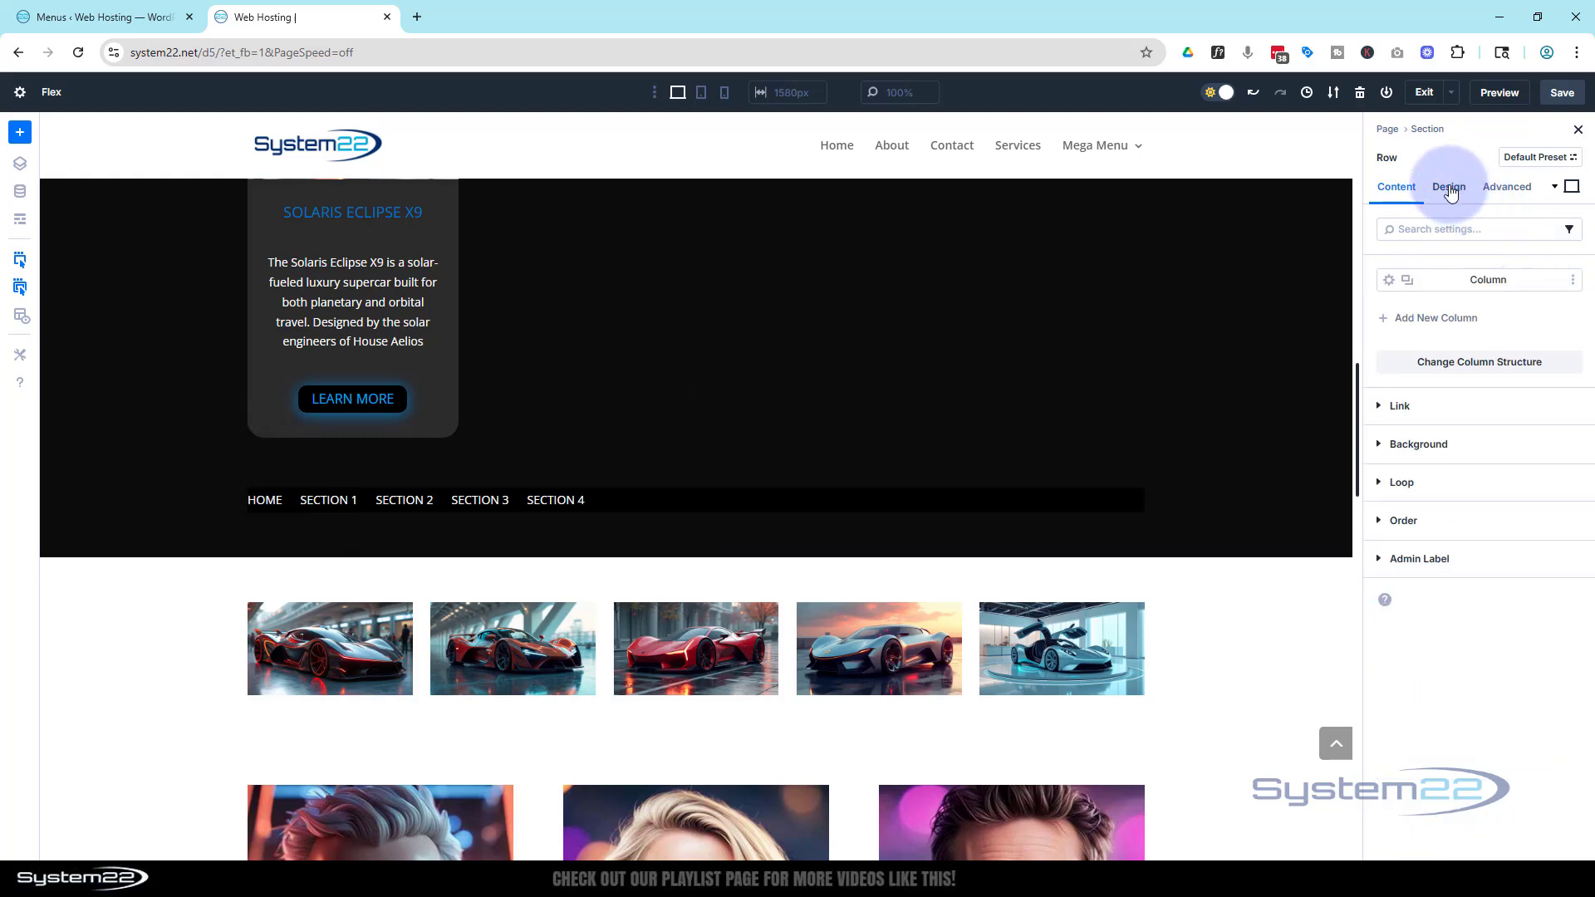
click(1383, 315)
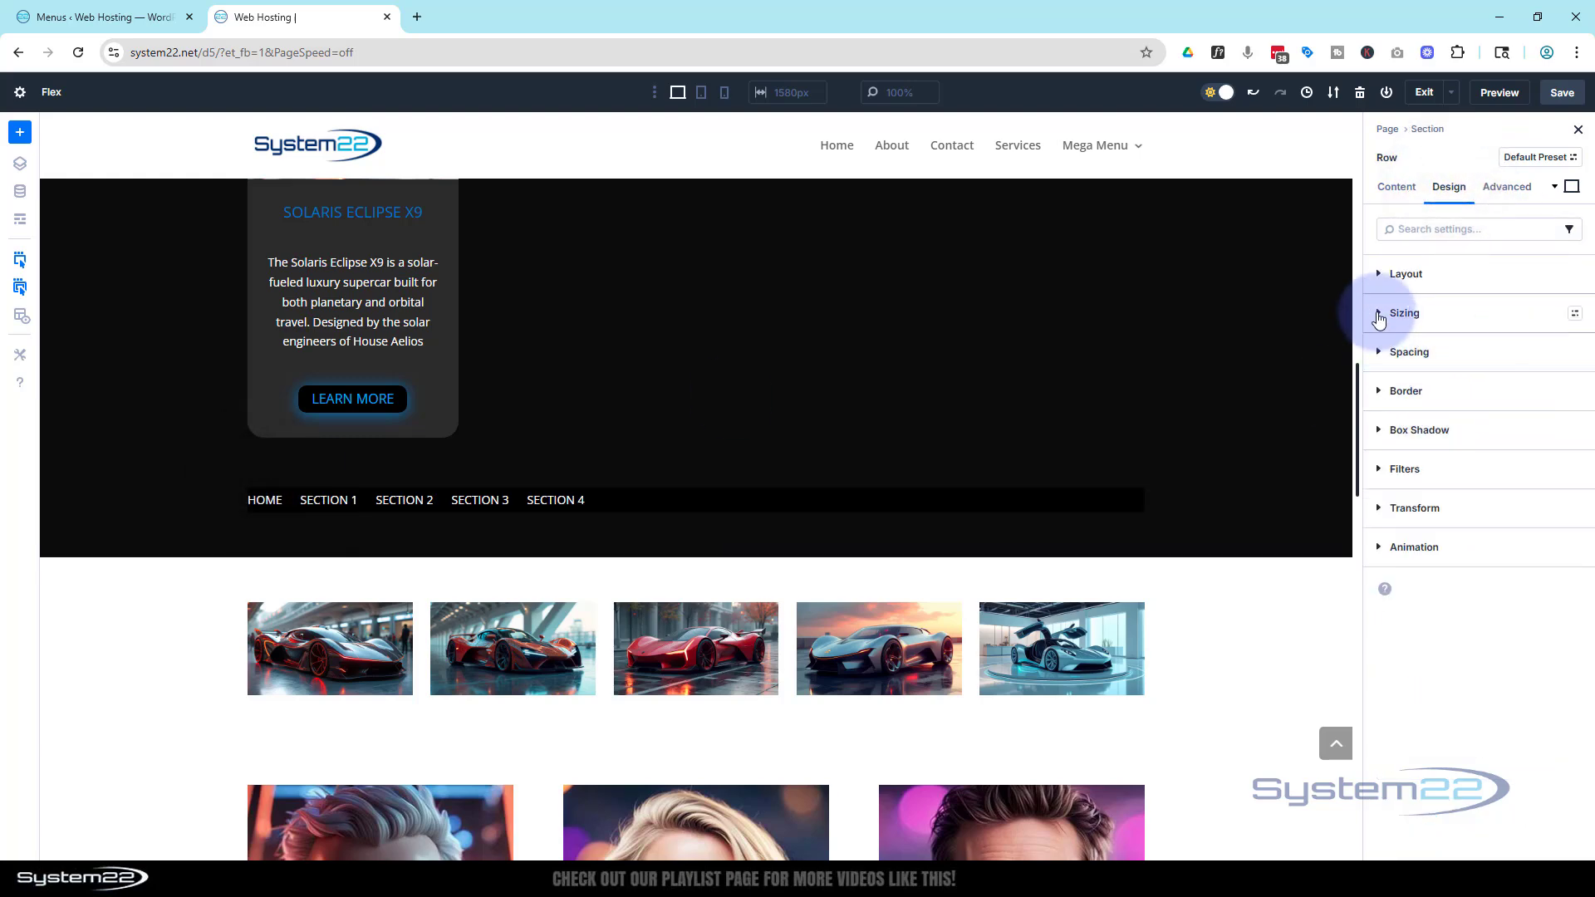
click(1388, 424)
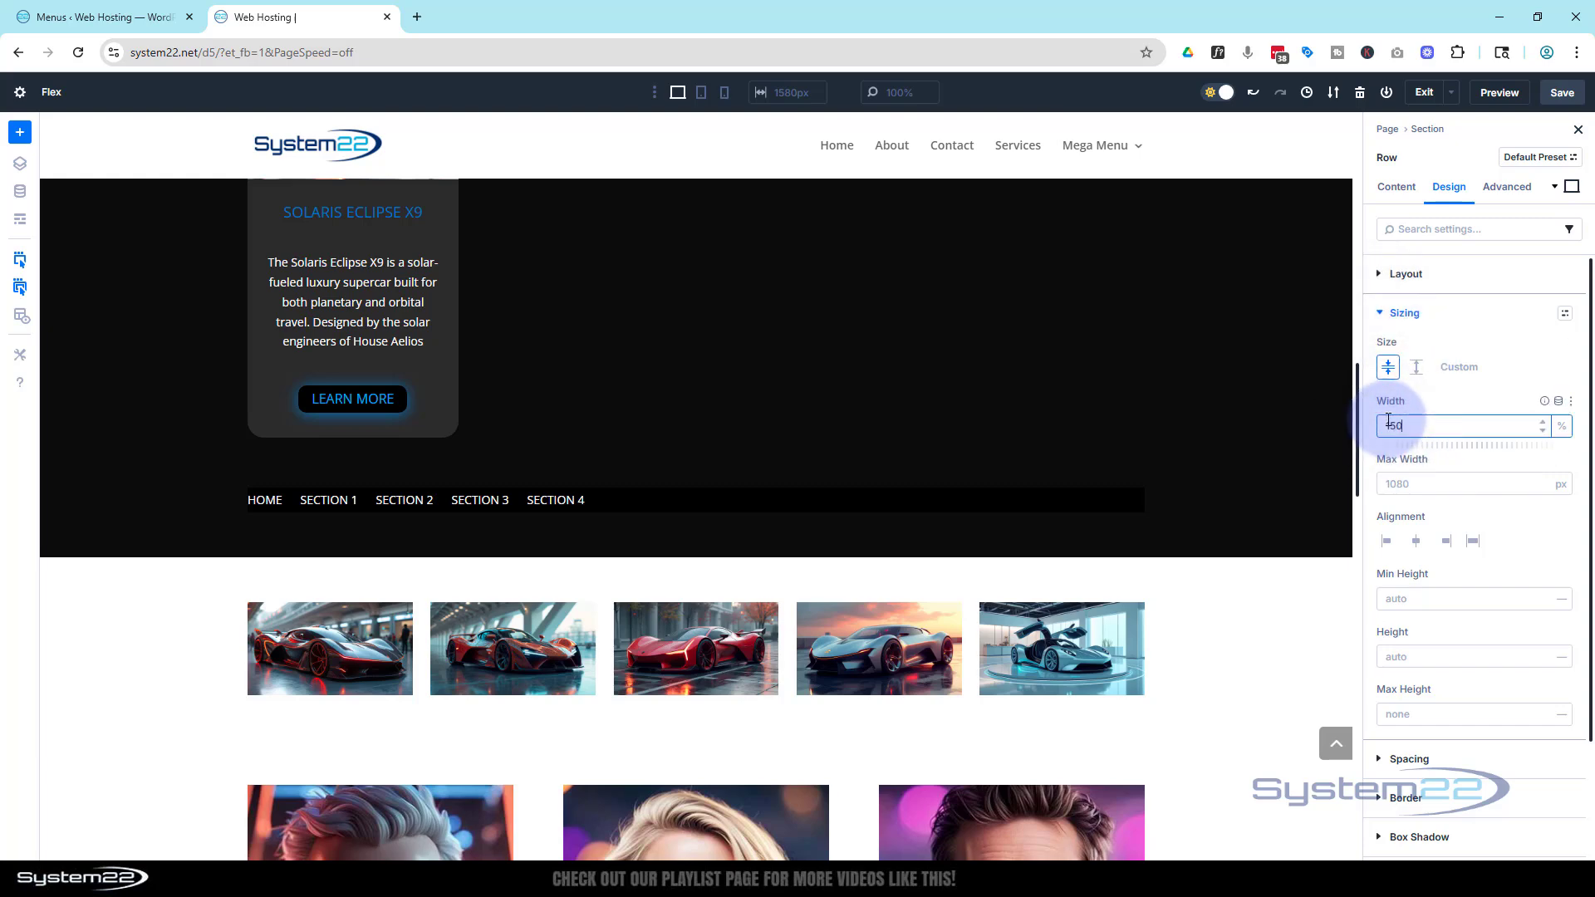
key(Return)
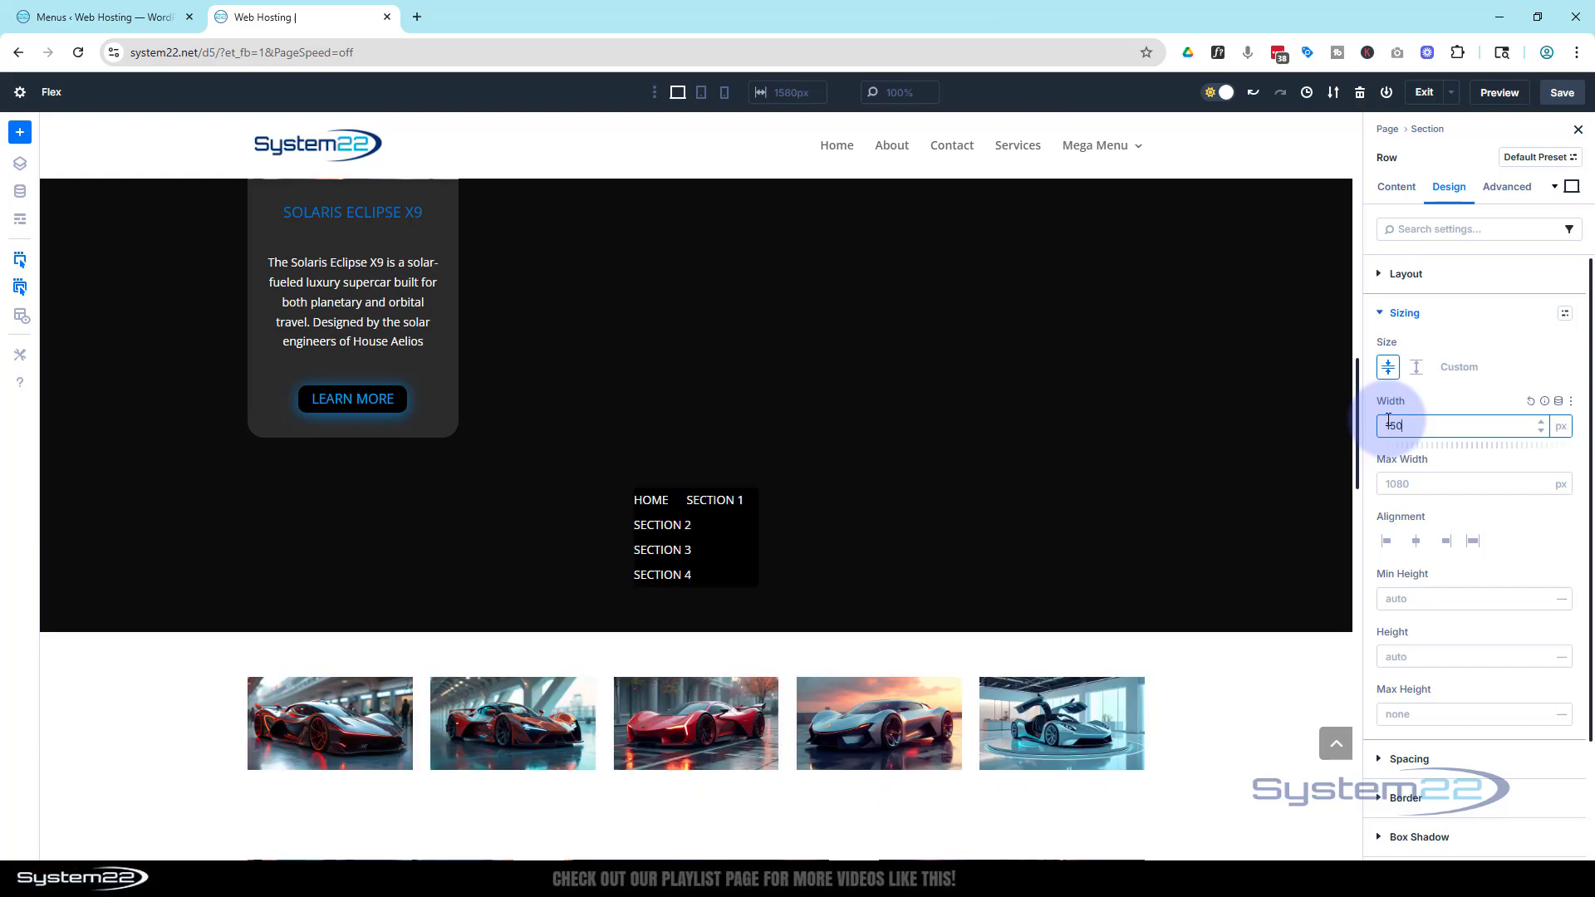
click(1561, 426)
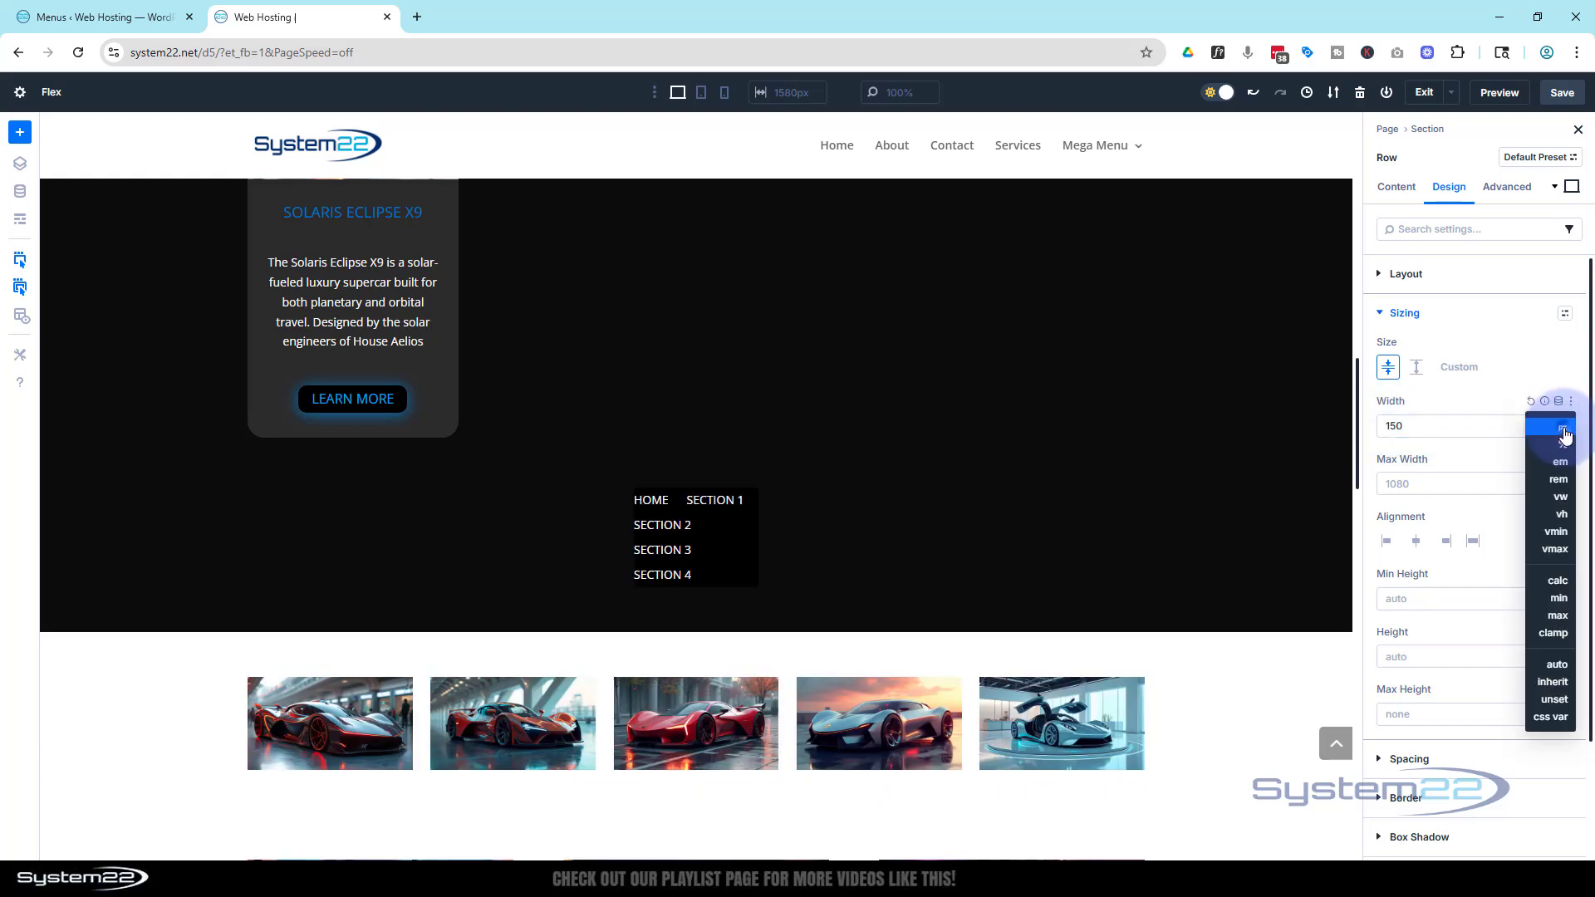
click(1488, 387)
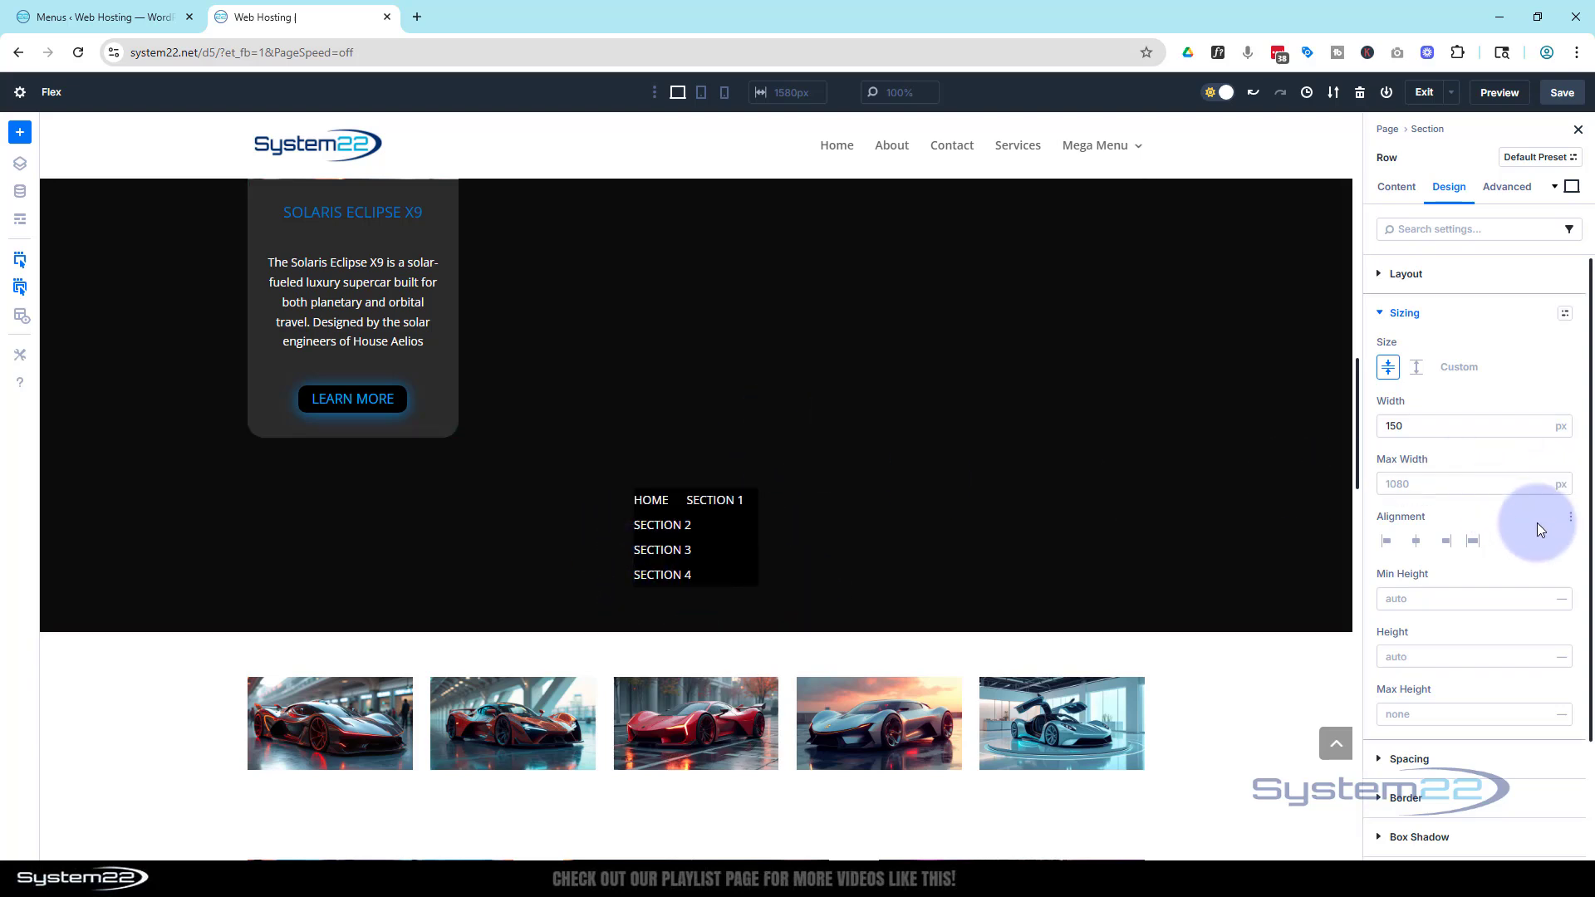
Step: Change the menu row's background color to red, FF0000
click(1397, 187)
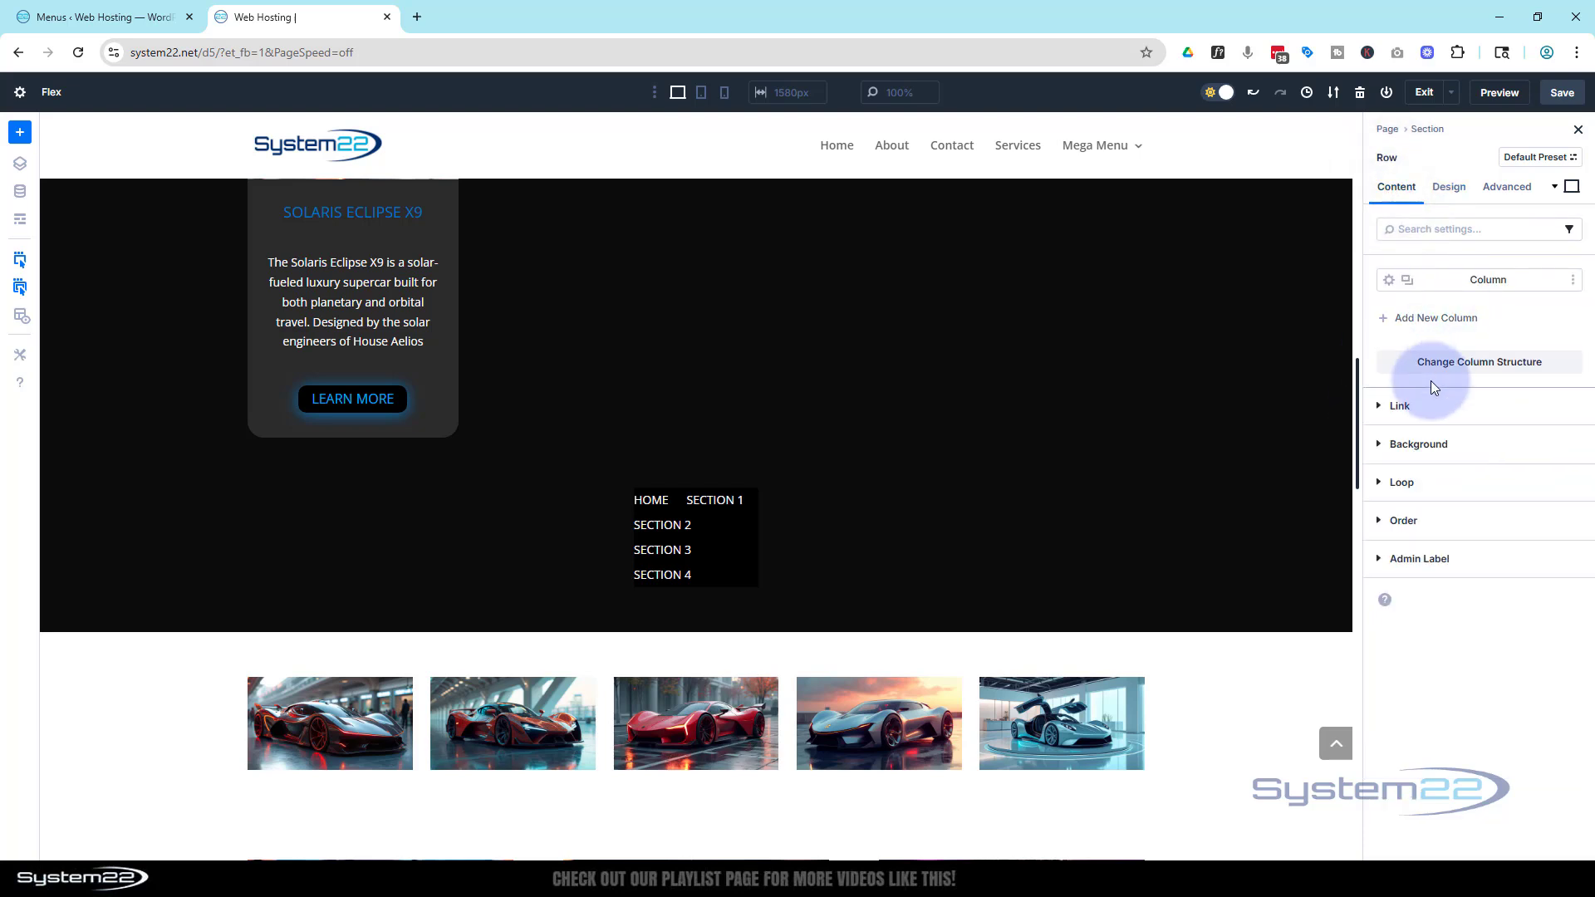
click(1392, 443)
click(1431, 591)
drag(1353, 524, 1354, 425)
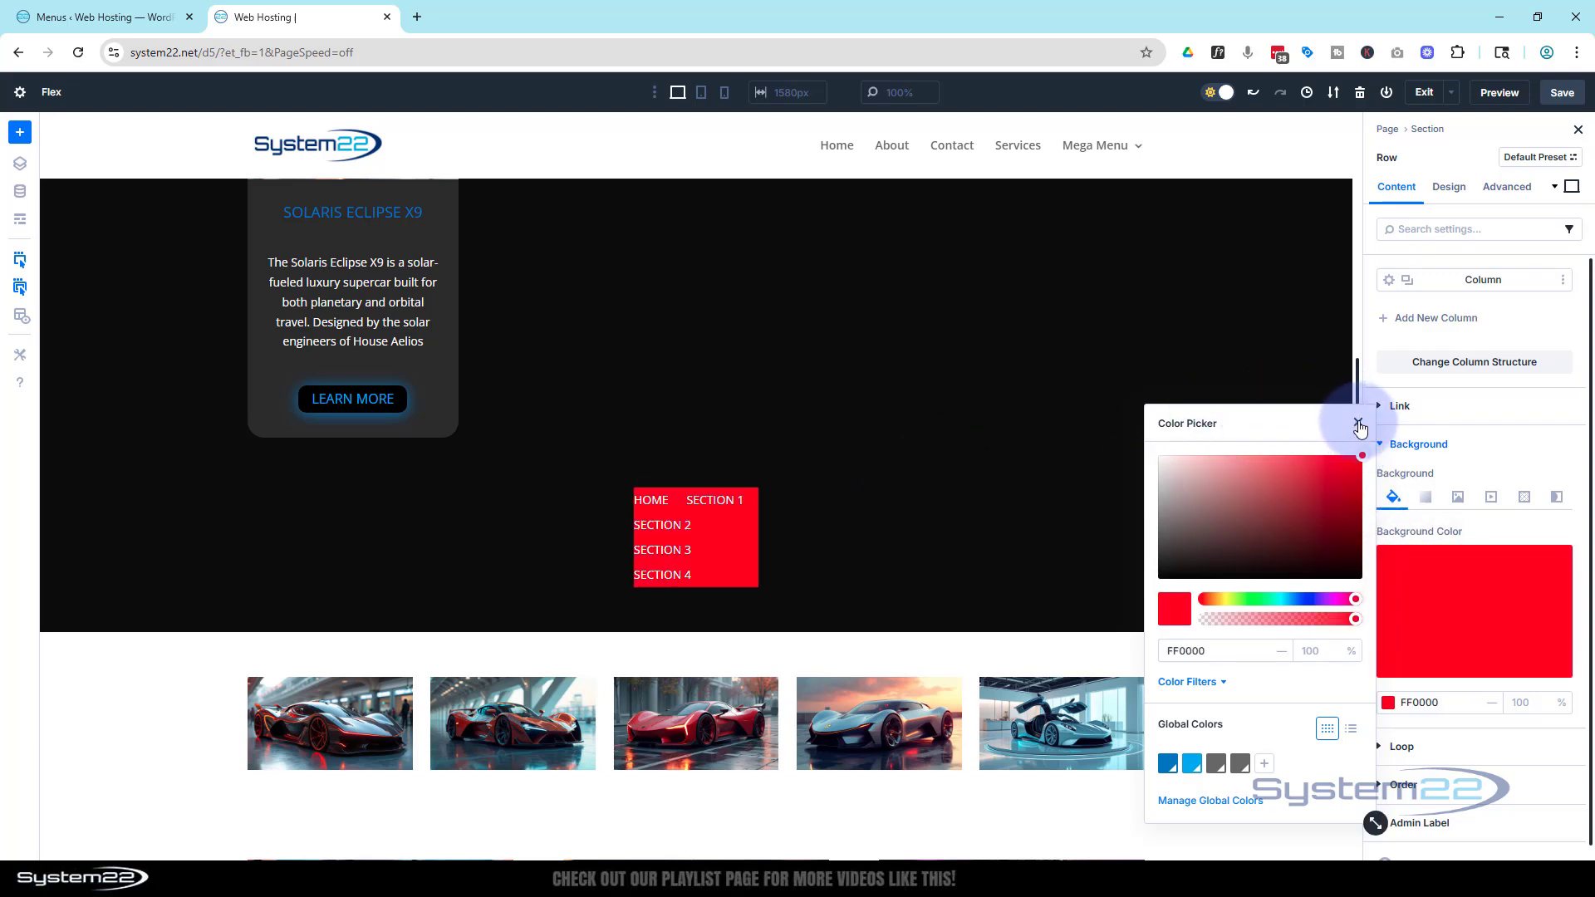
click(1359, 425)
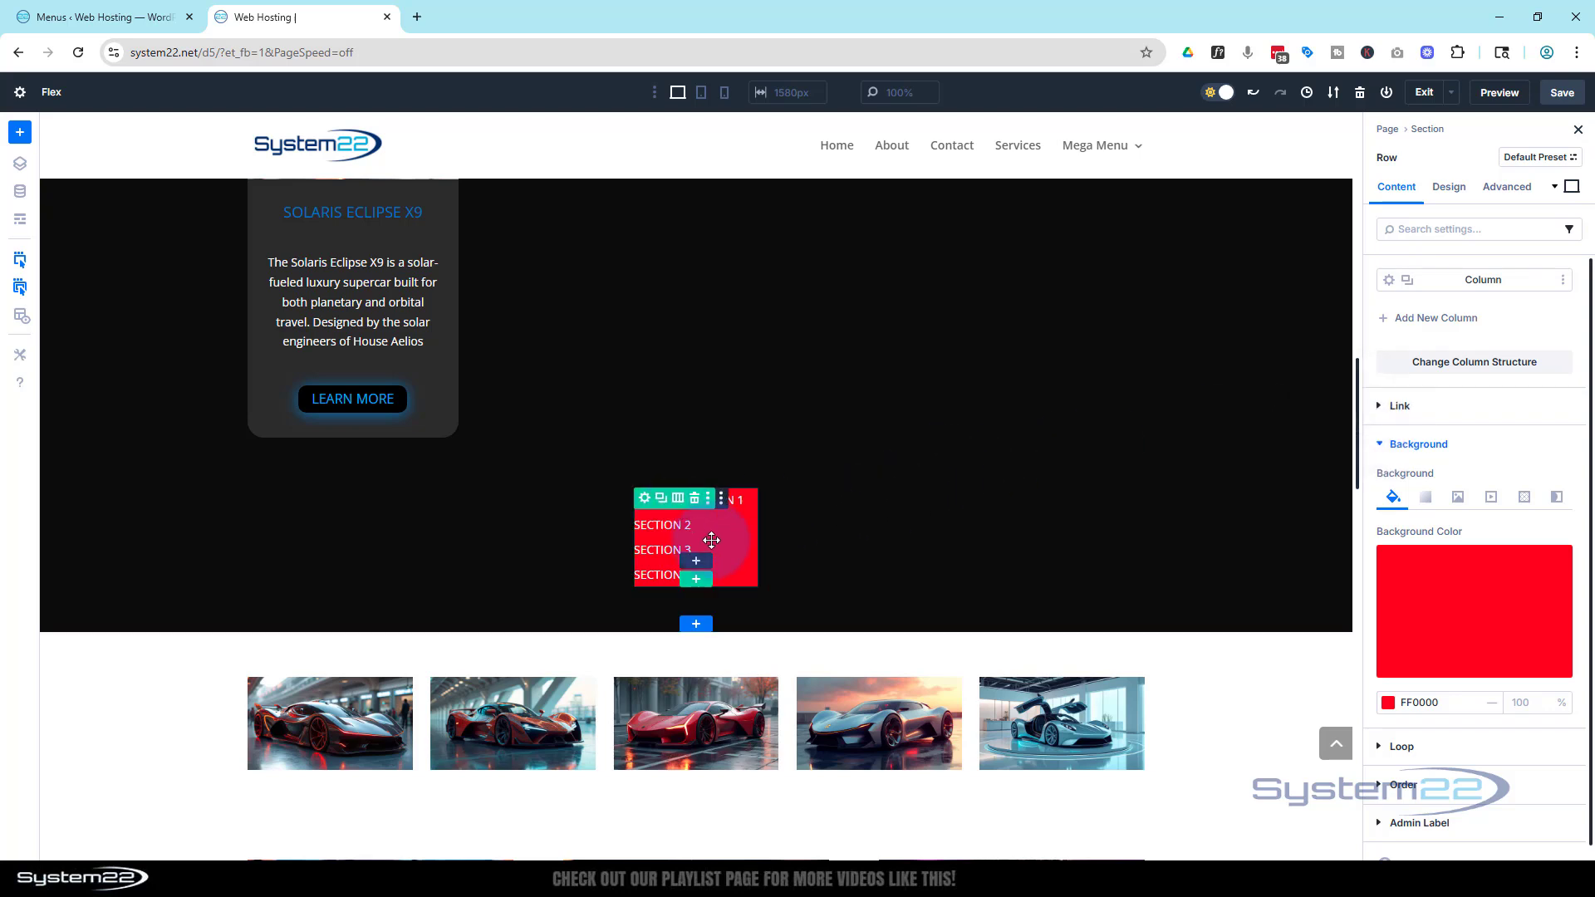
Step: Give the menu row 20 px of left padding and 30 px of top padding
click(644, 498)
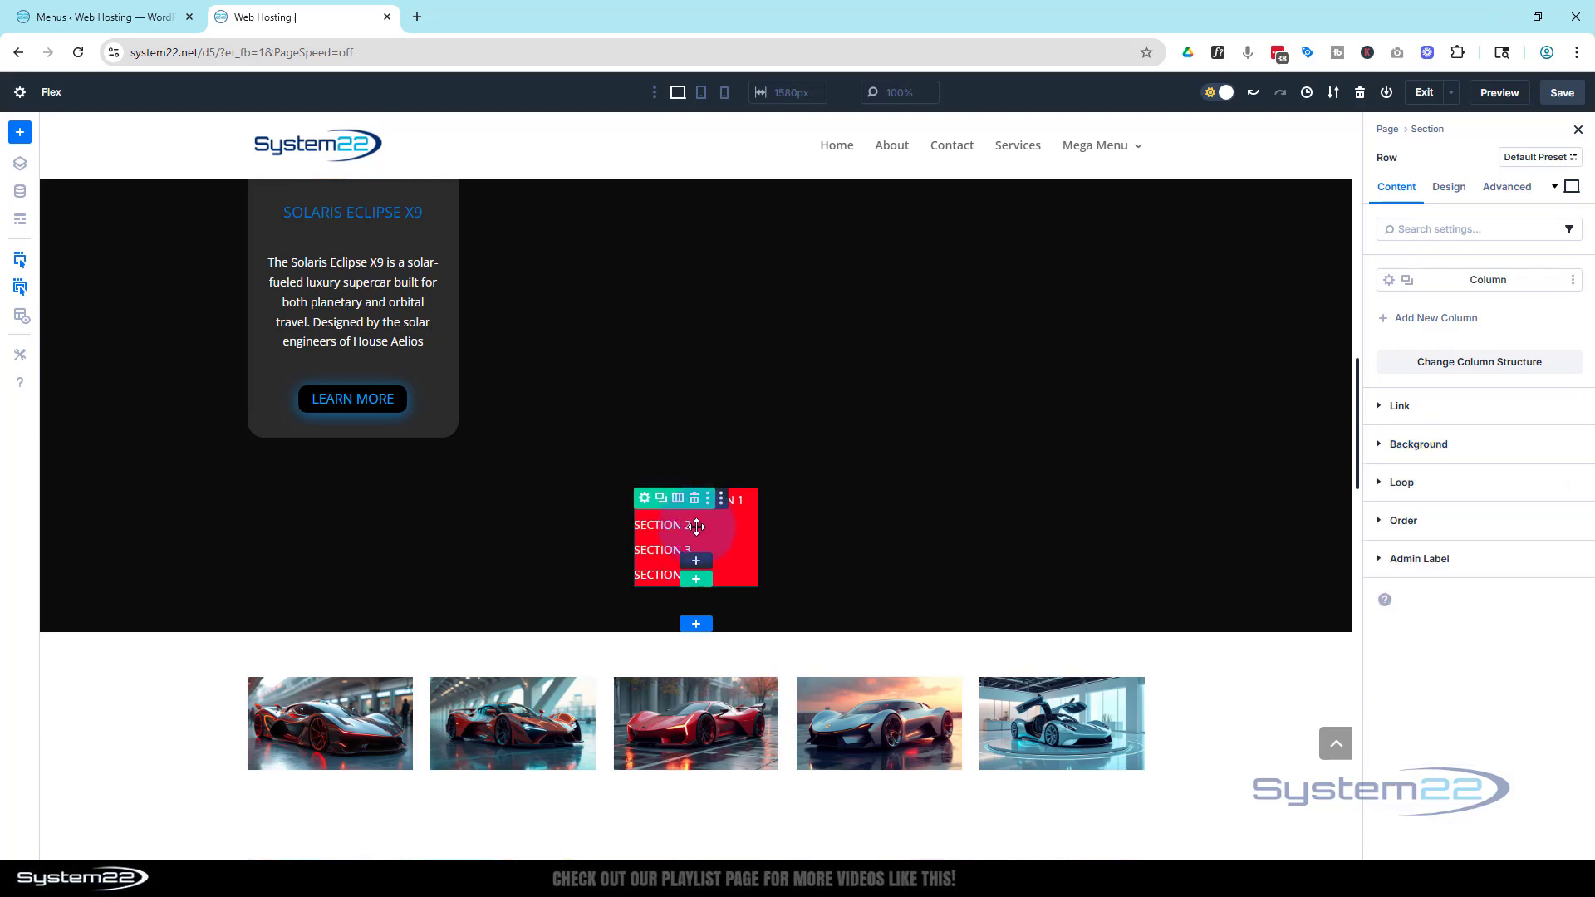
click(1452, 192)
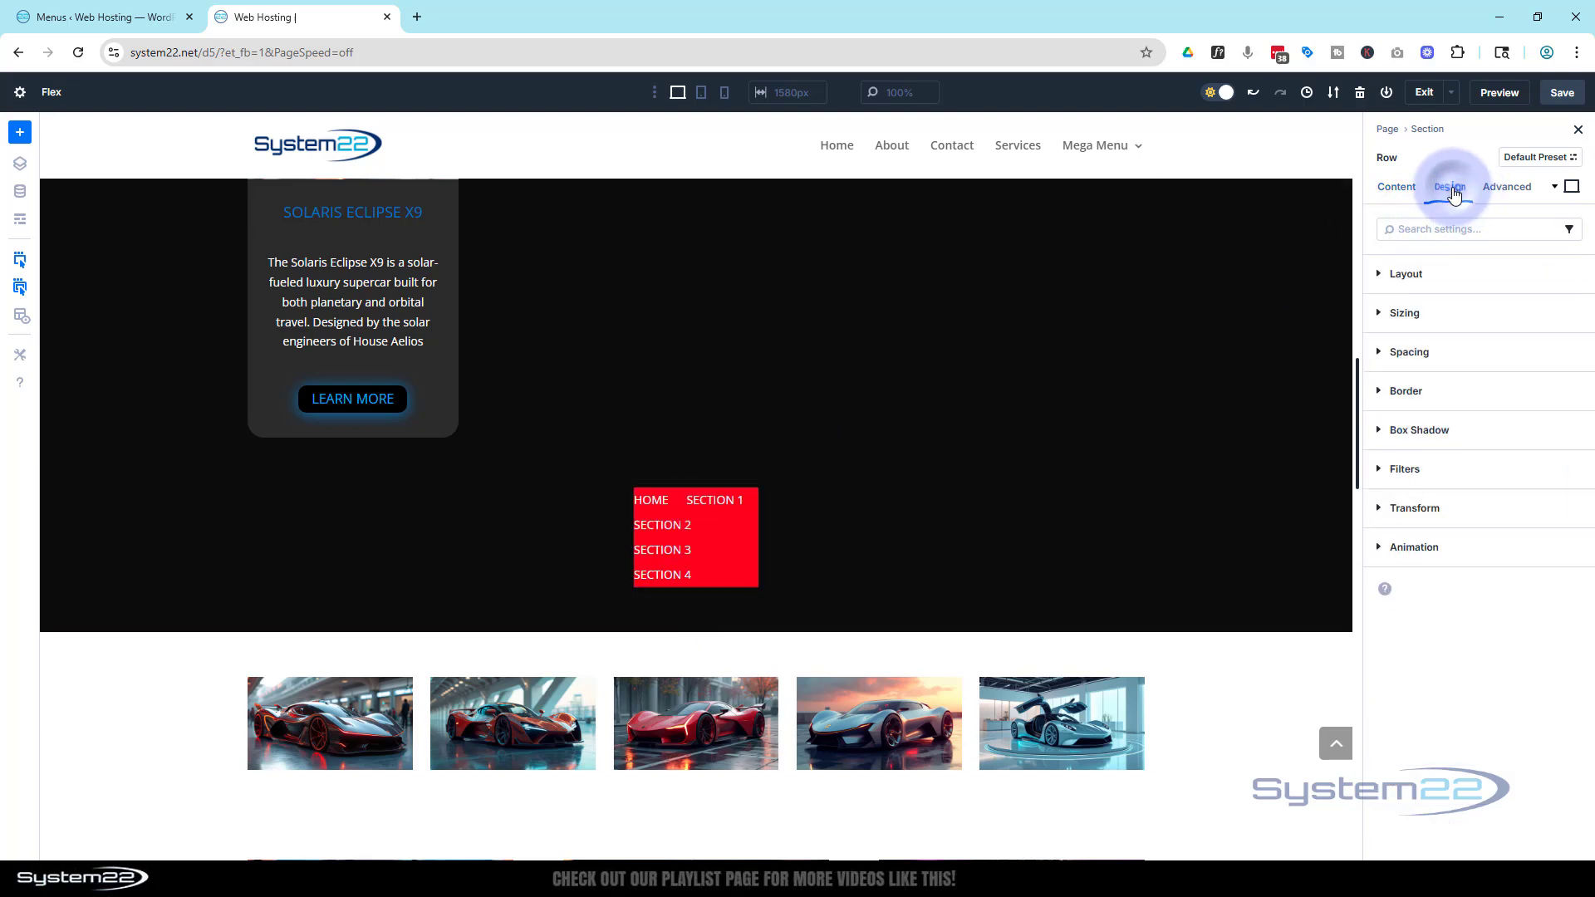
click(1383, 356)
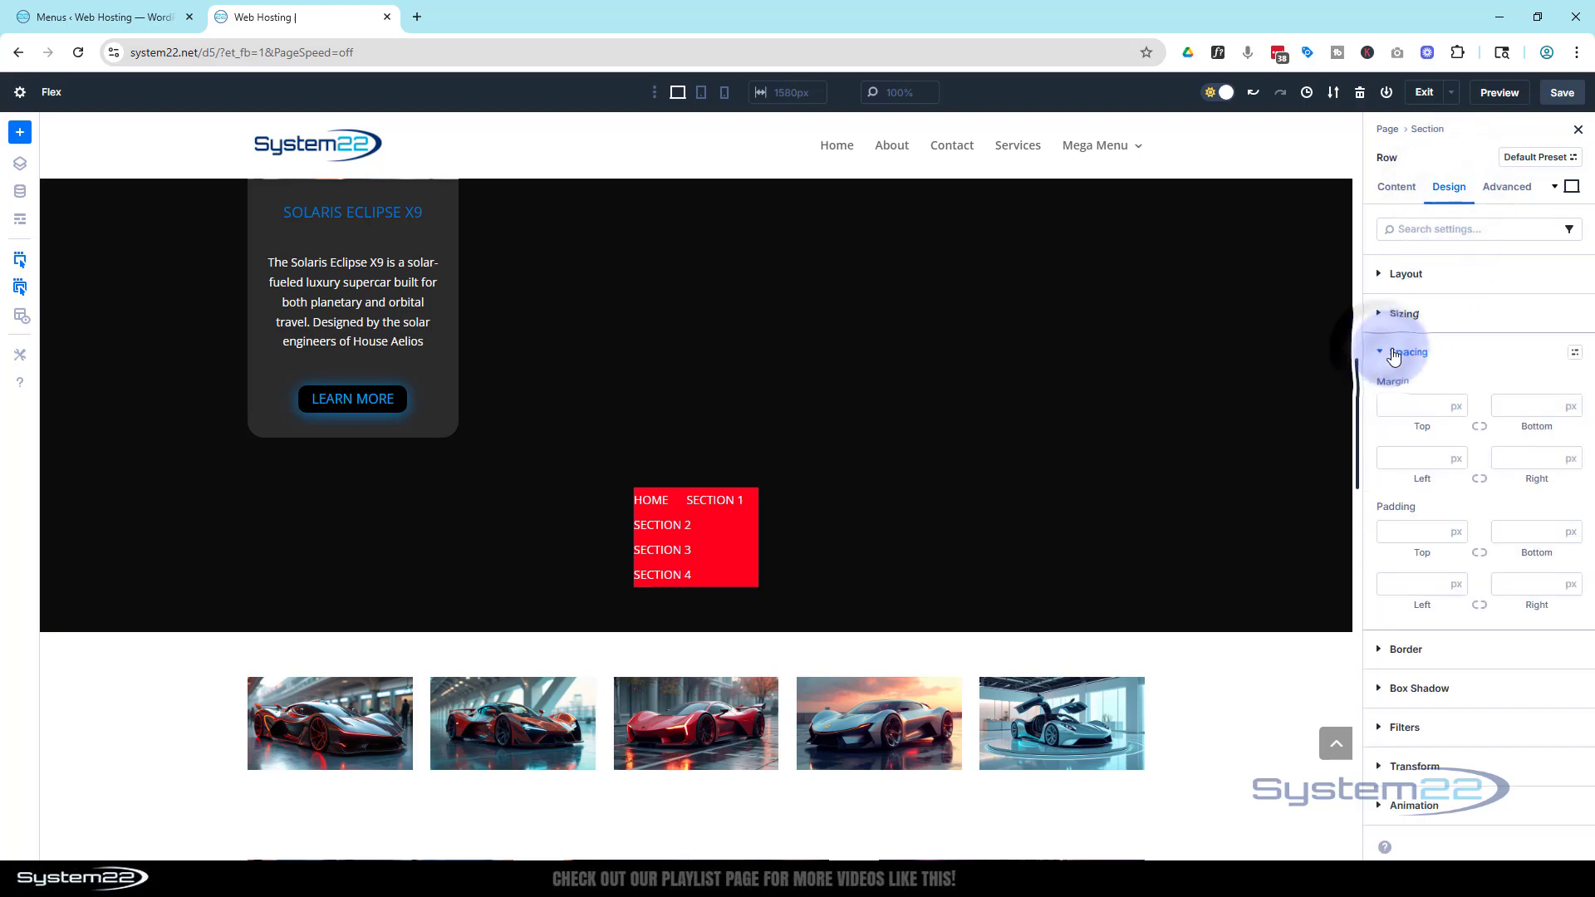
click(1433, 522)
click(1402, 575)
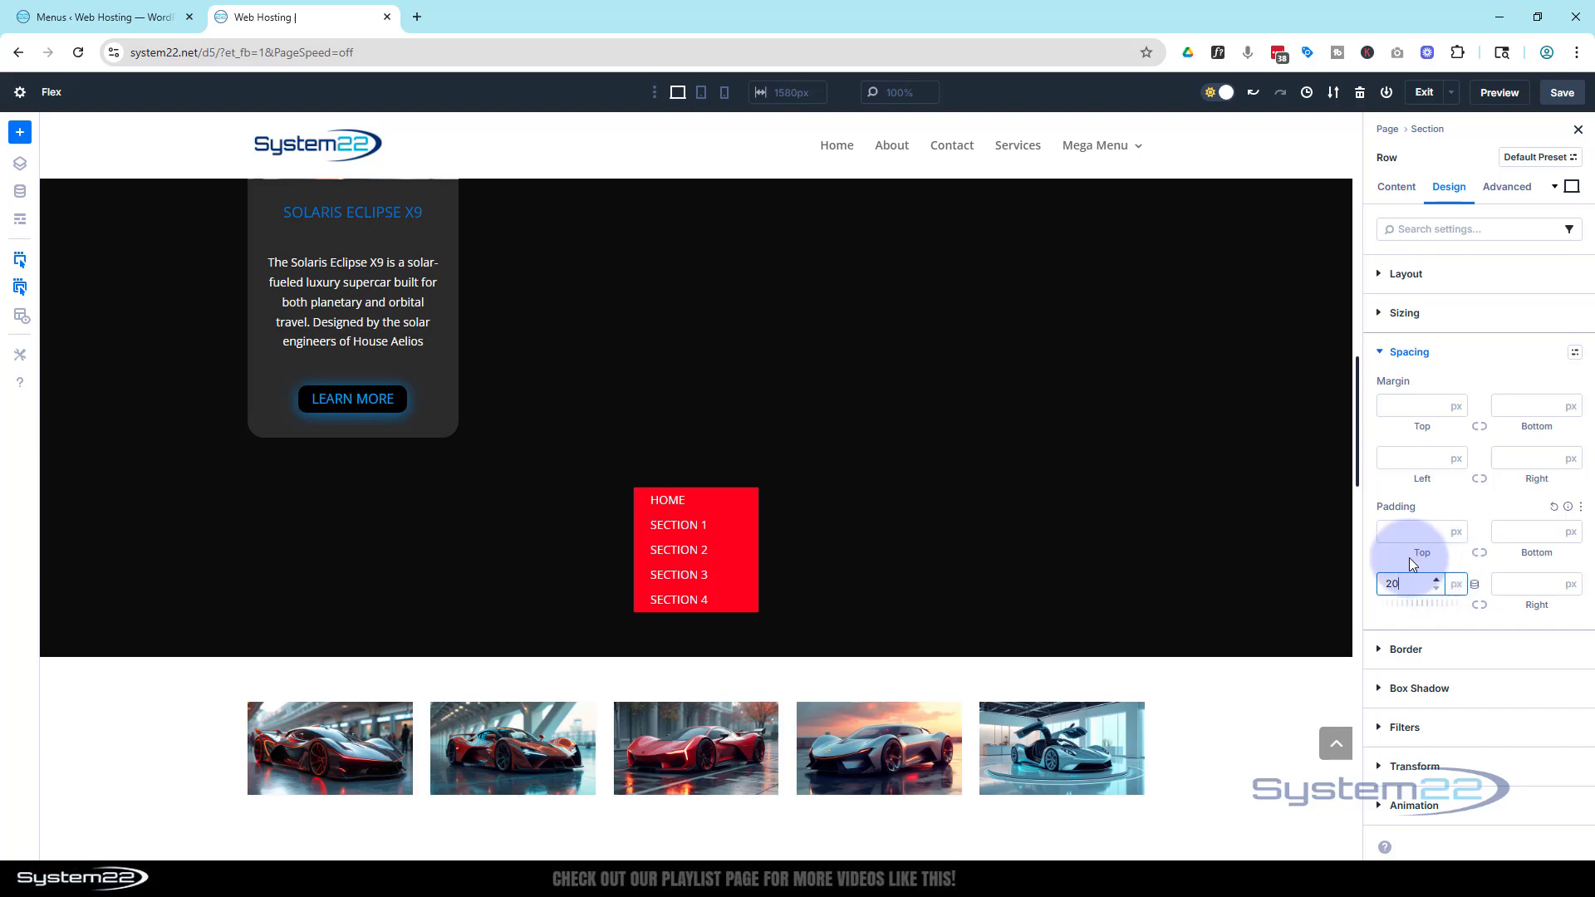
click(1394, 536)
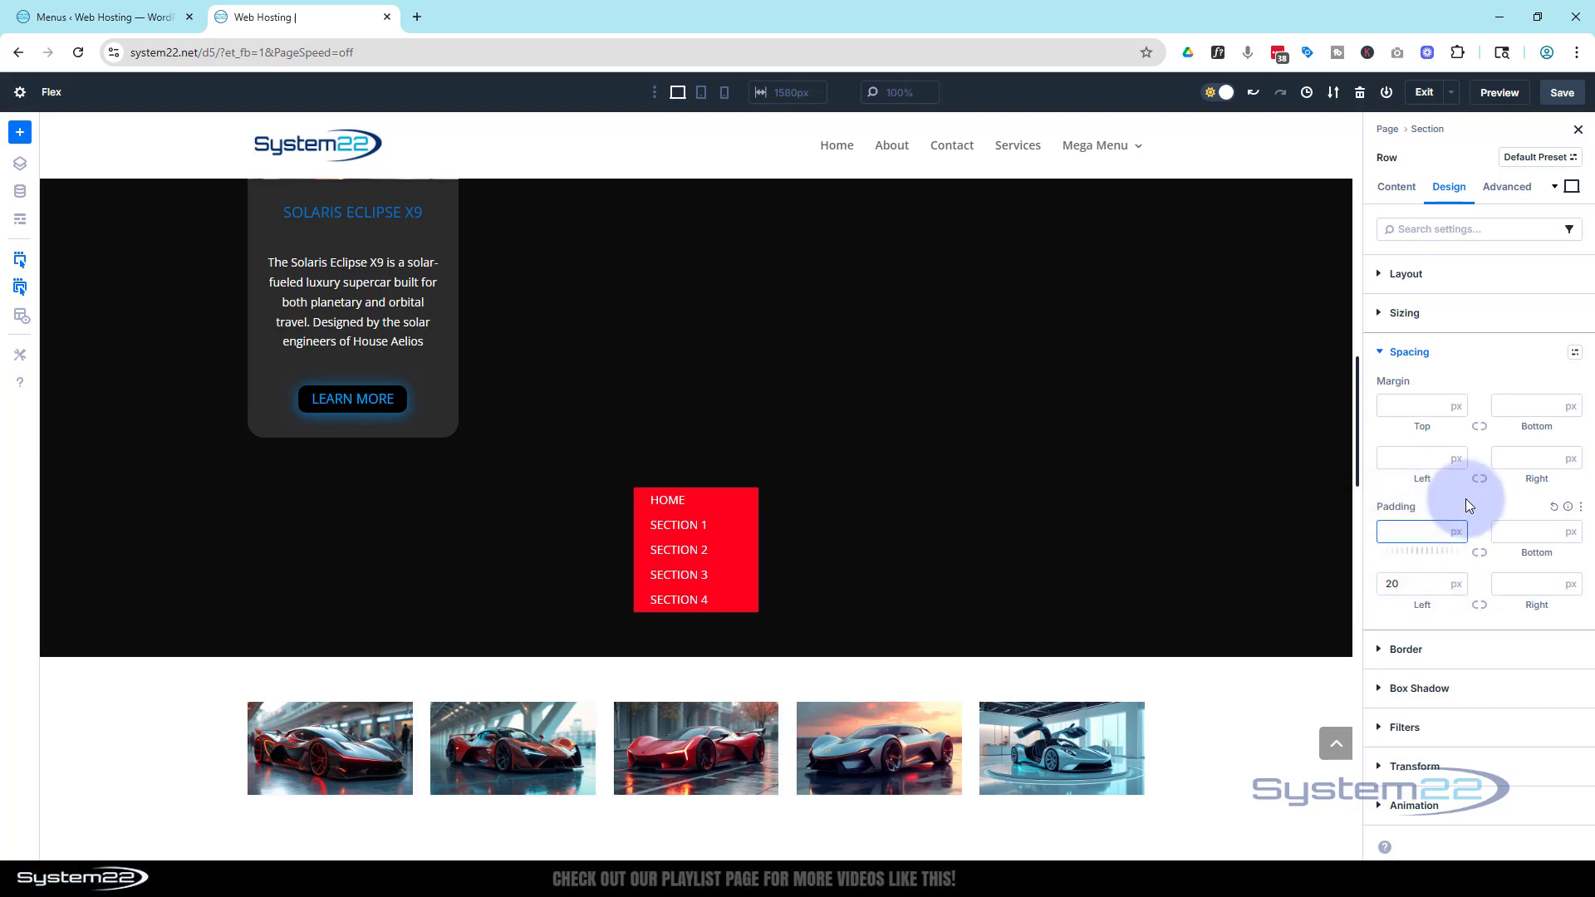
text(30)
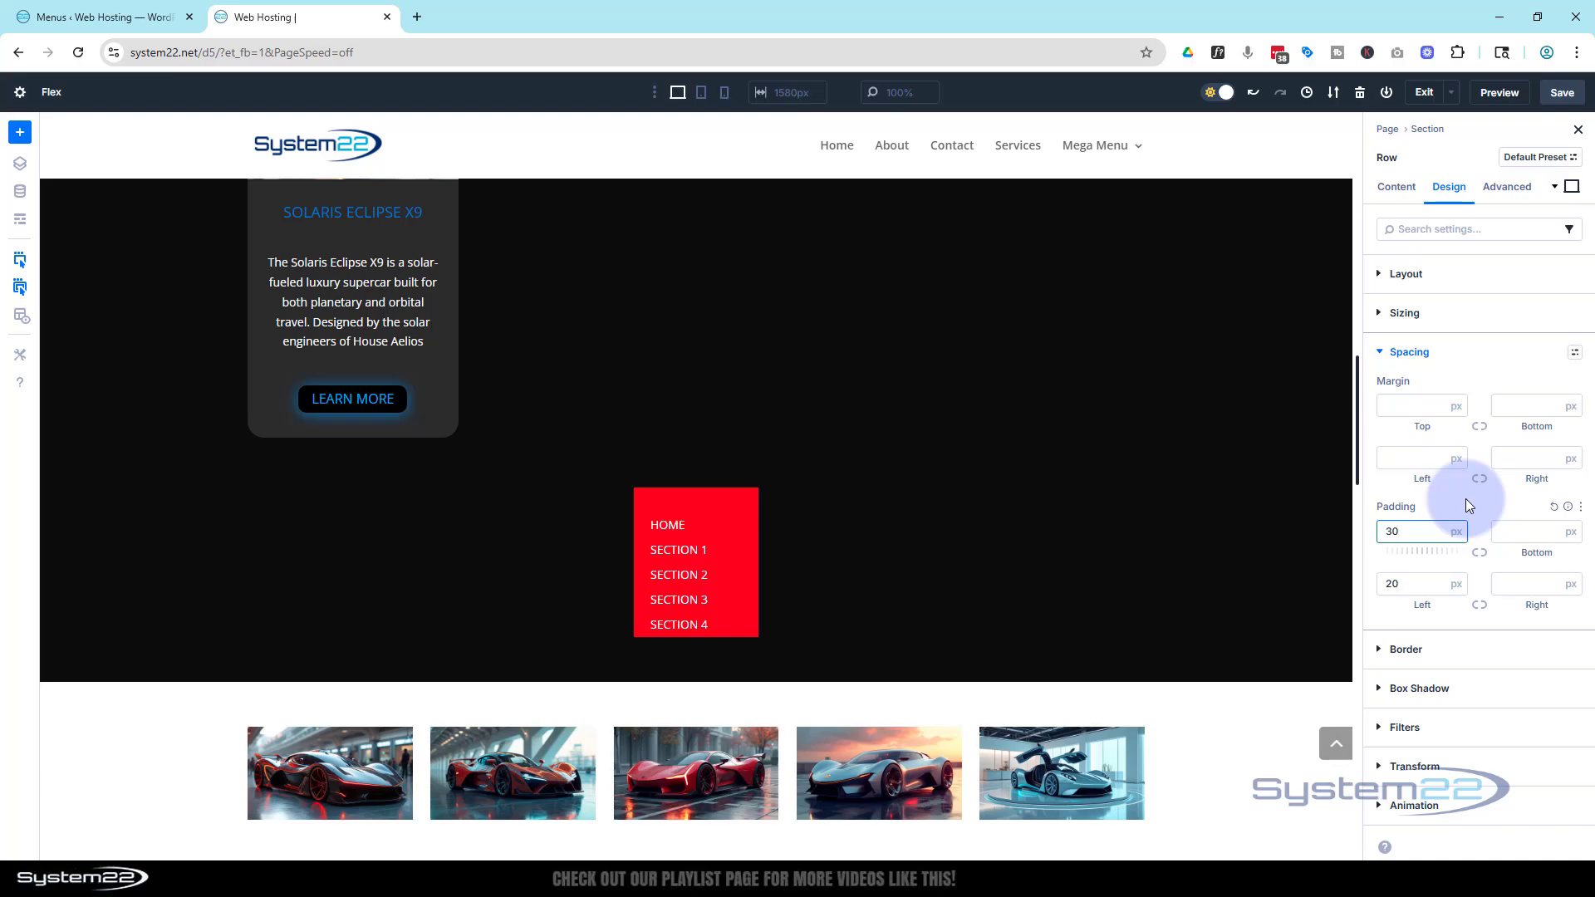
Step: Set the menu row's position to Fixed and check how it behaves while the page scrolls
scroll(821, 322, up, 5)
scroll(823, 322, up, 6)
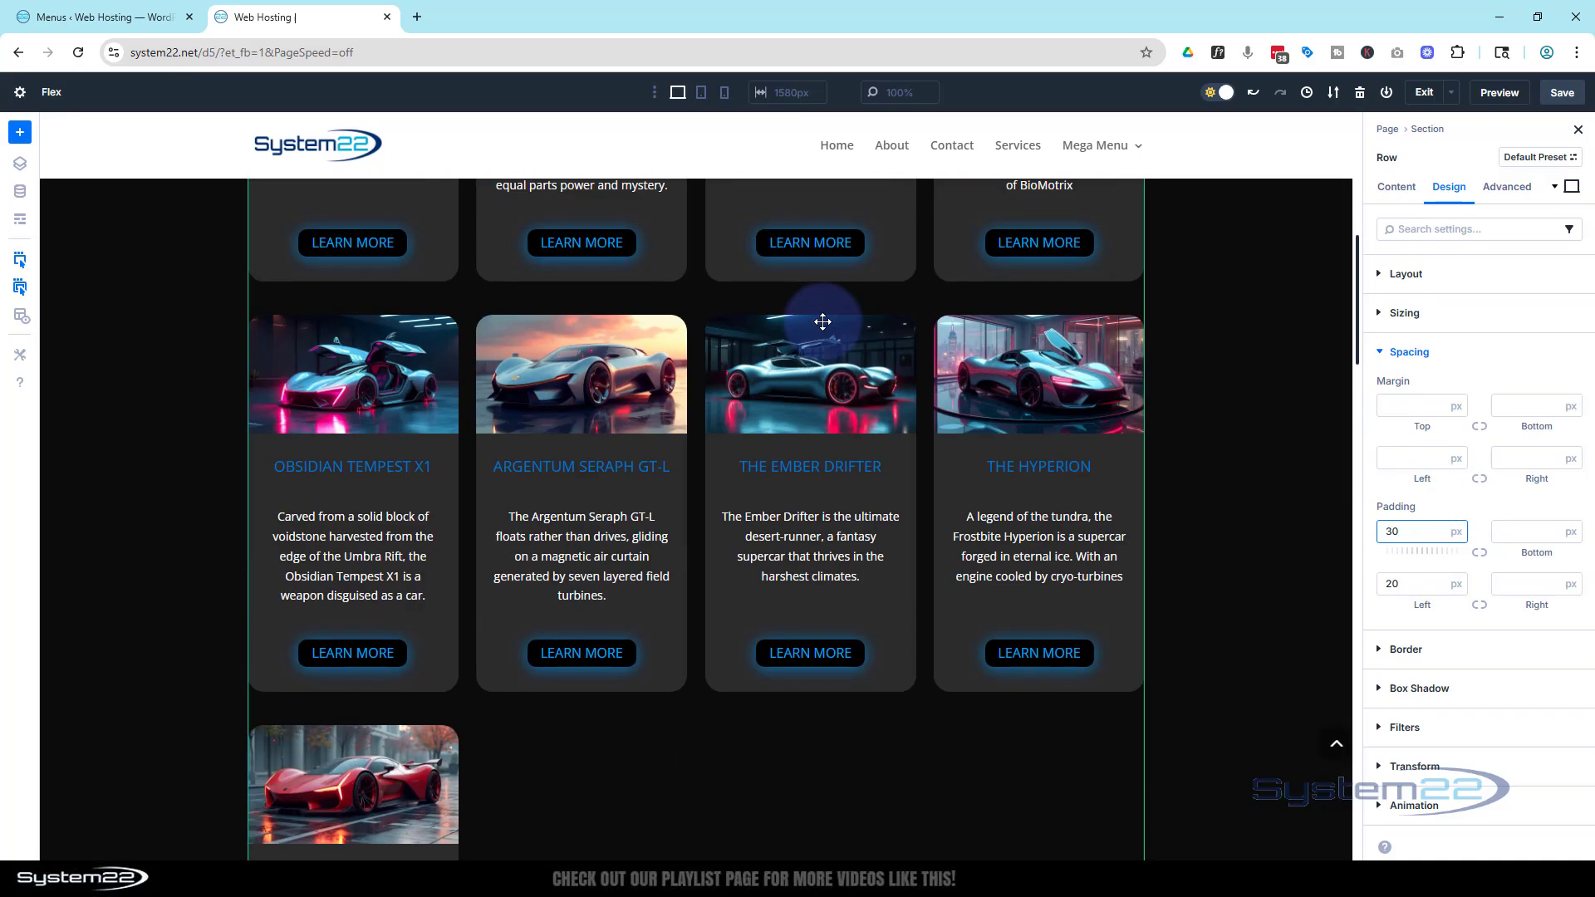
scroll(823, 324, down, 6)
scroll(823, 324, down, 6)
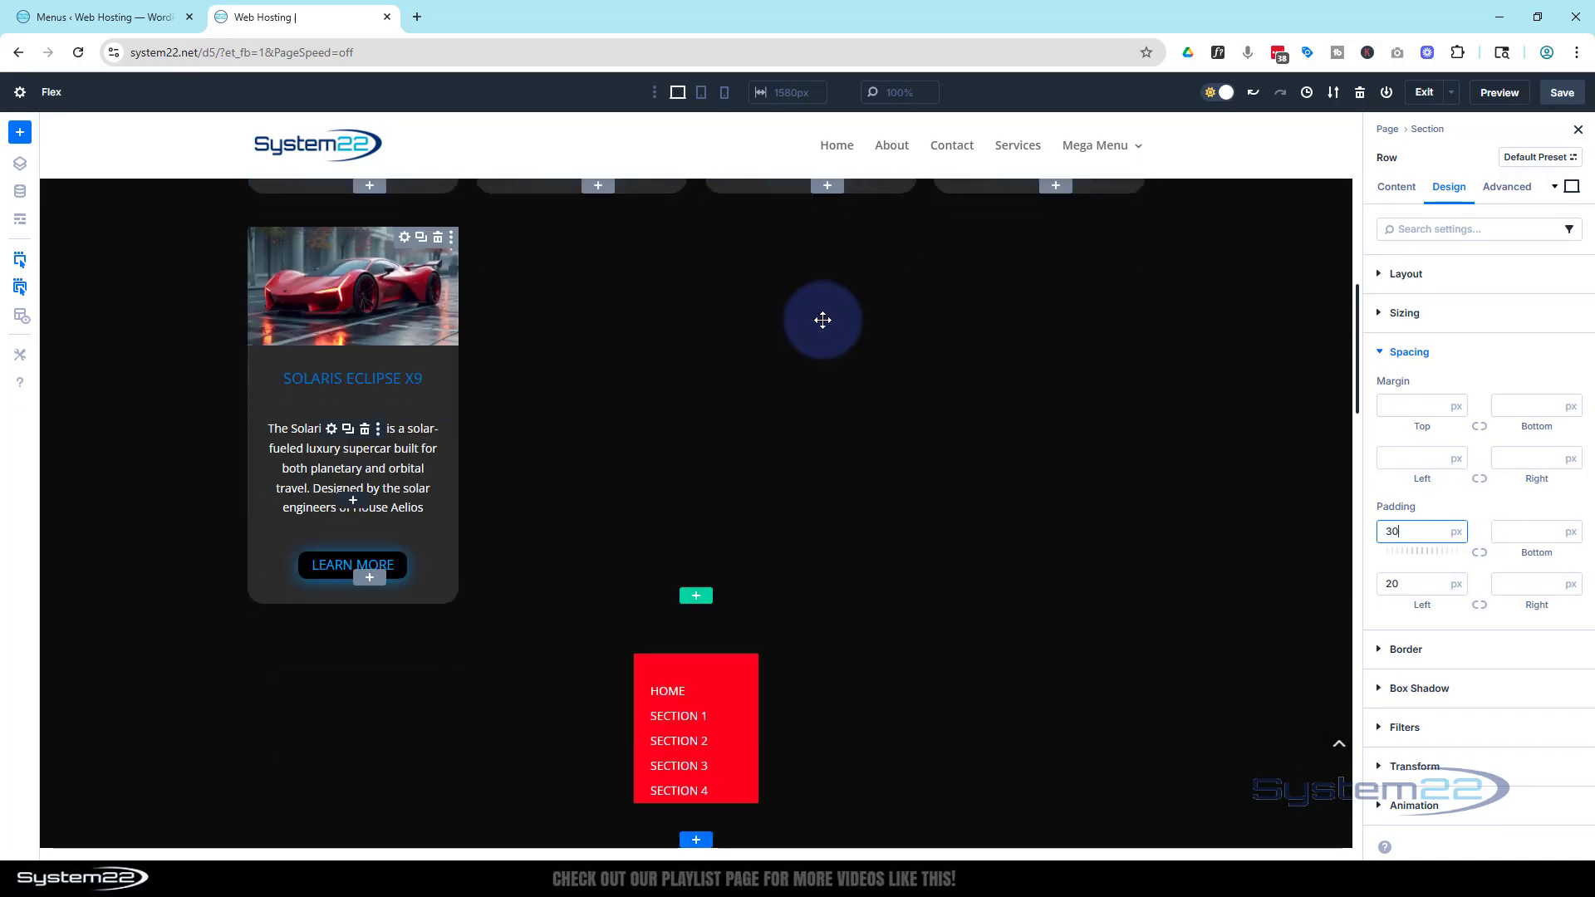
scroll(823, 320, up, 6)
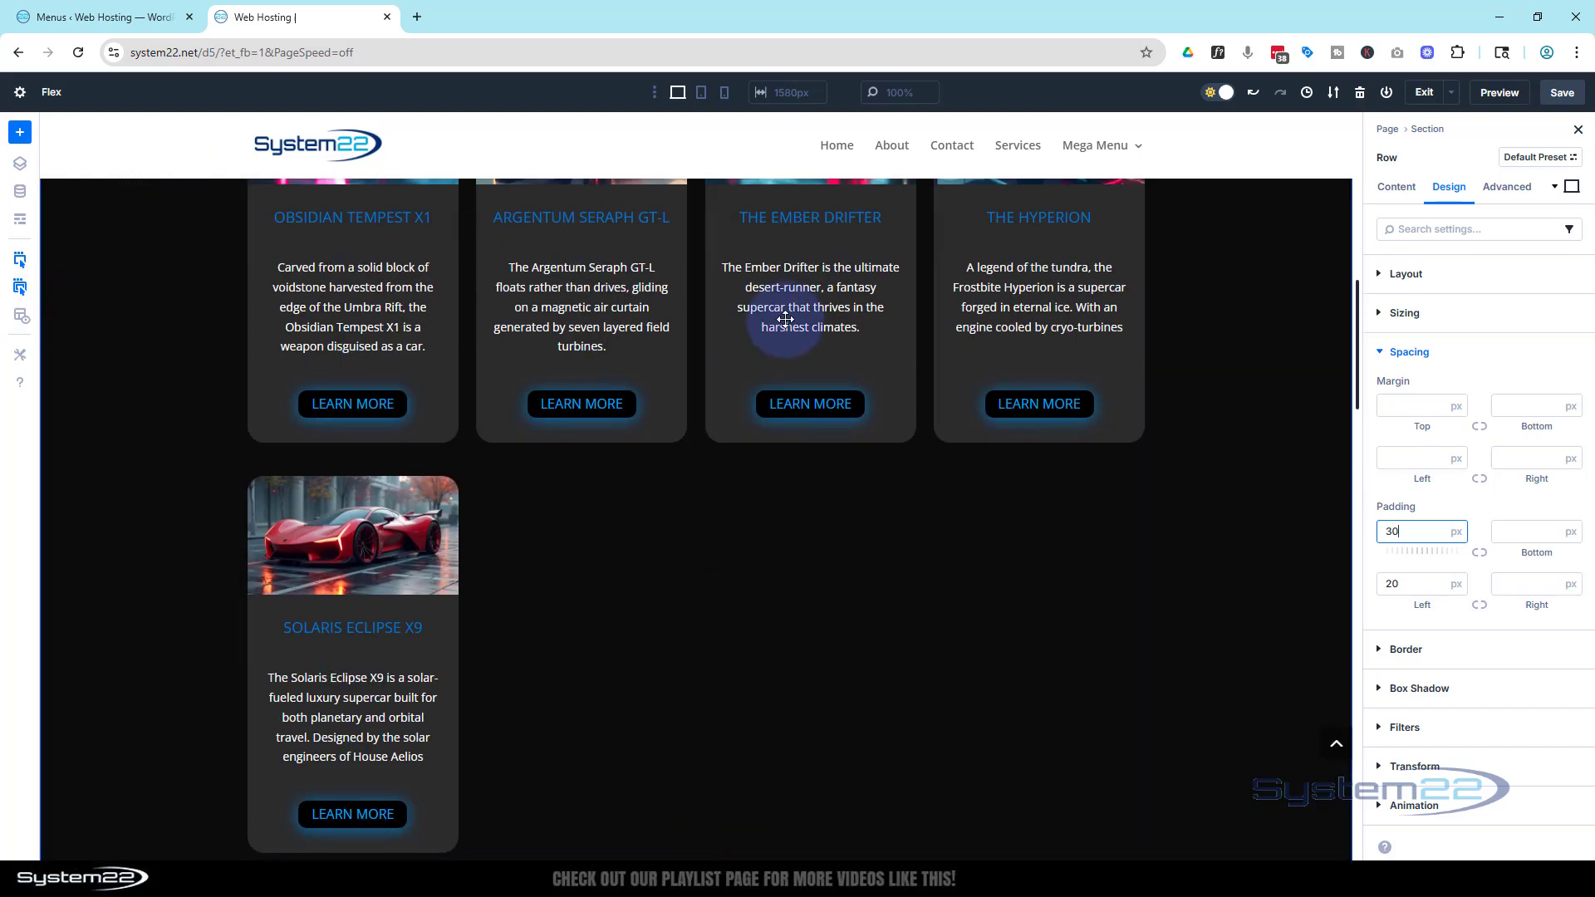
scroll(787, 319, down, 6)
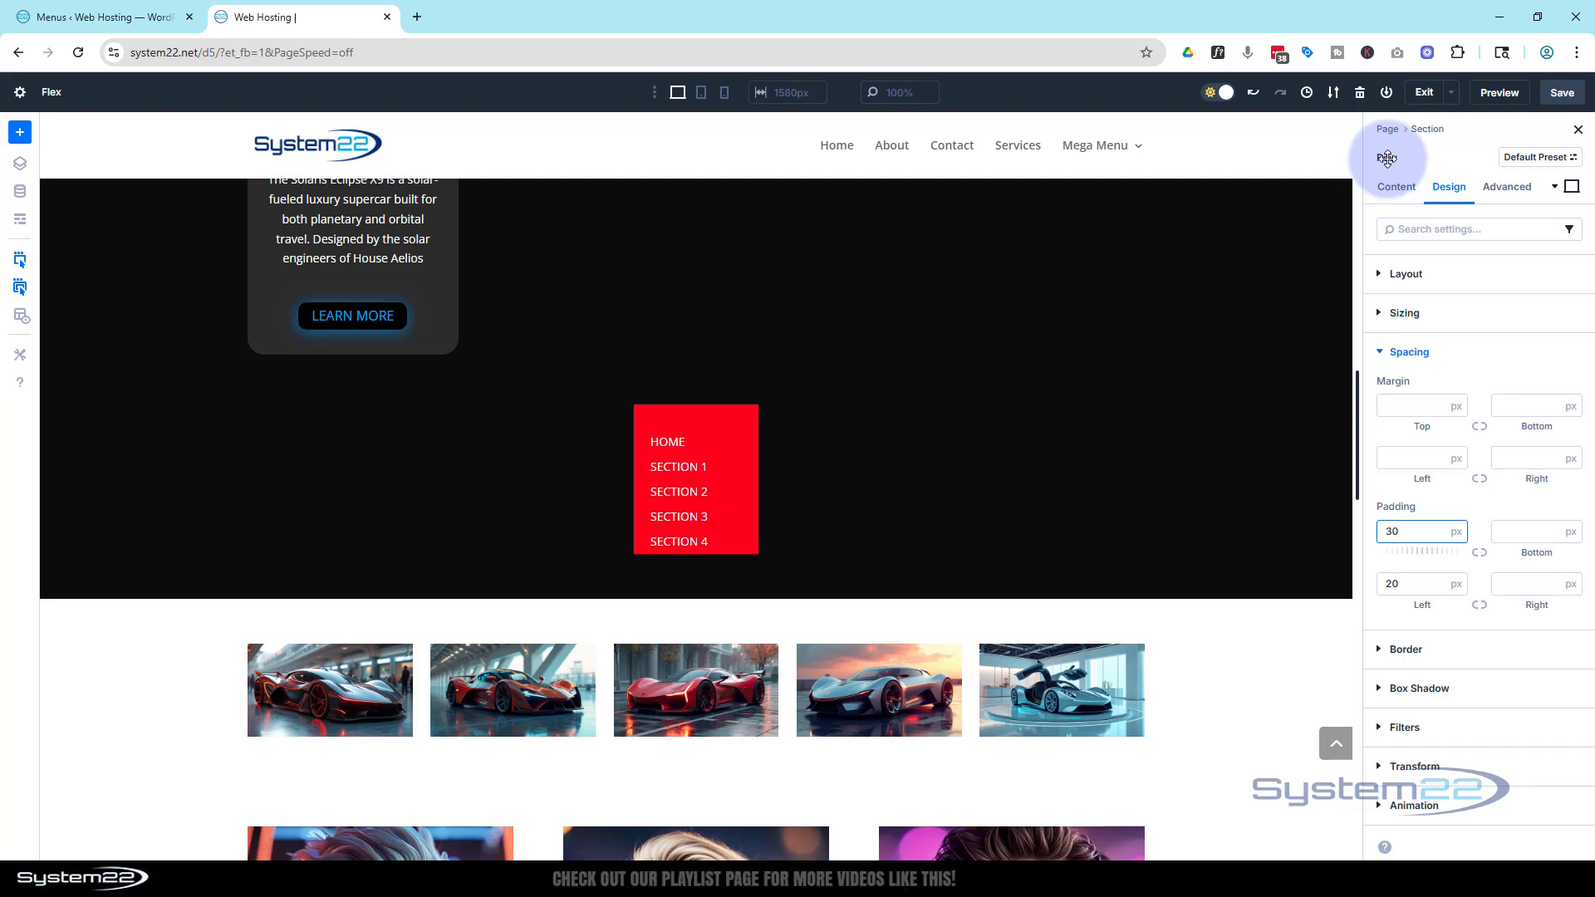
click(1517, 187)
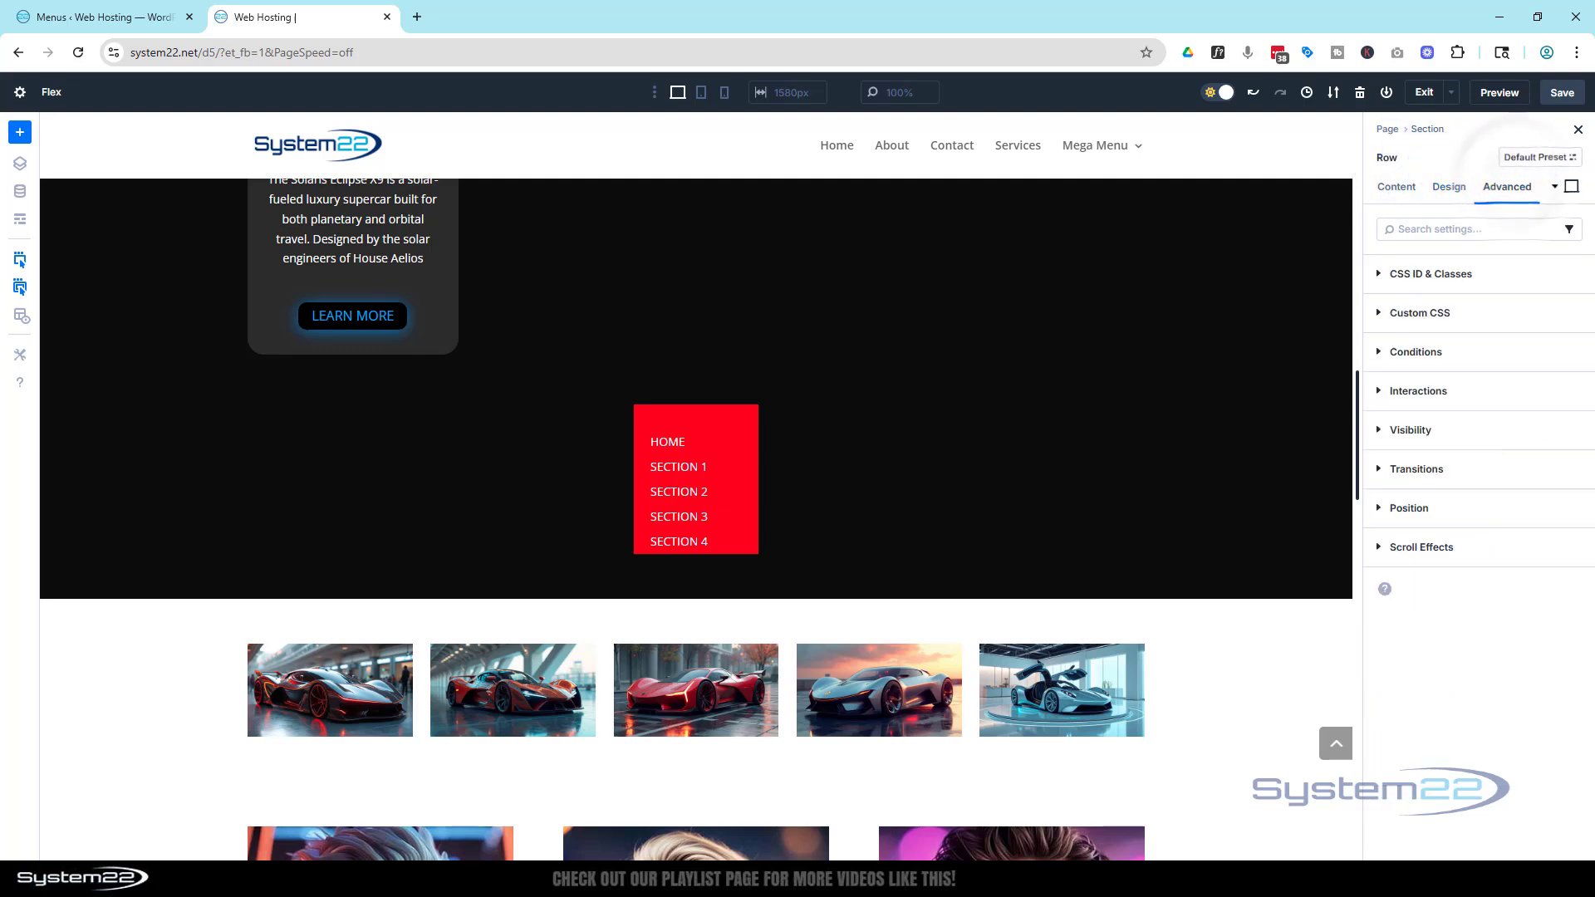
click(1402, 510)
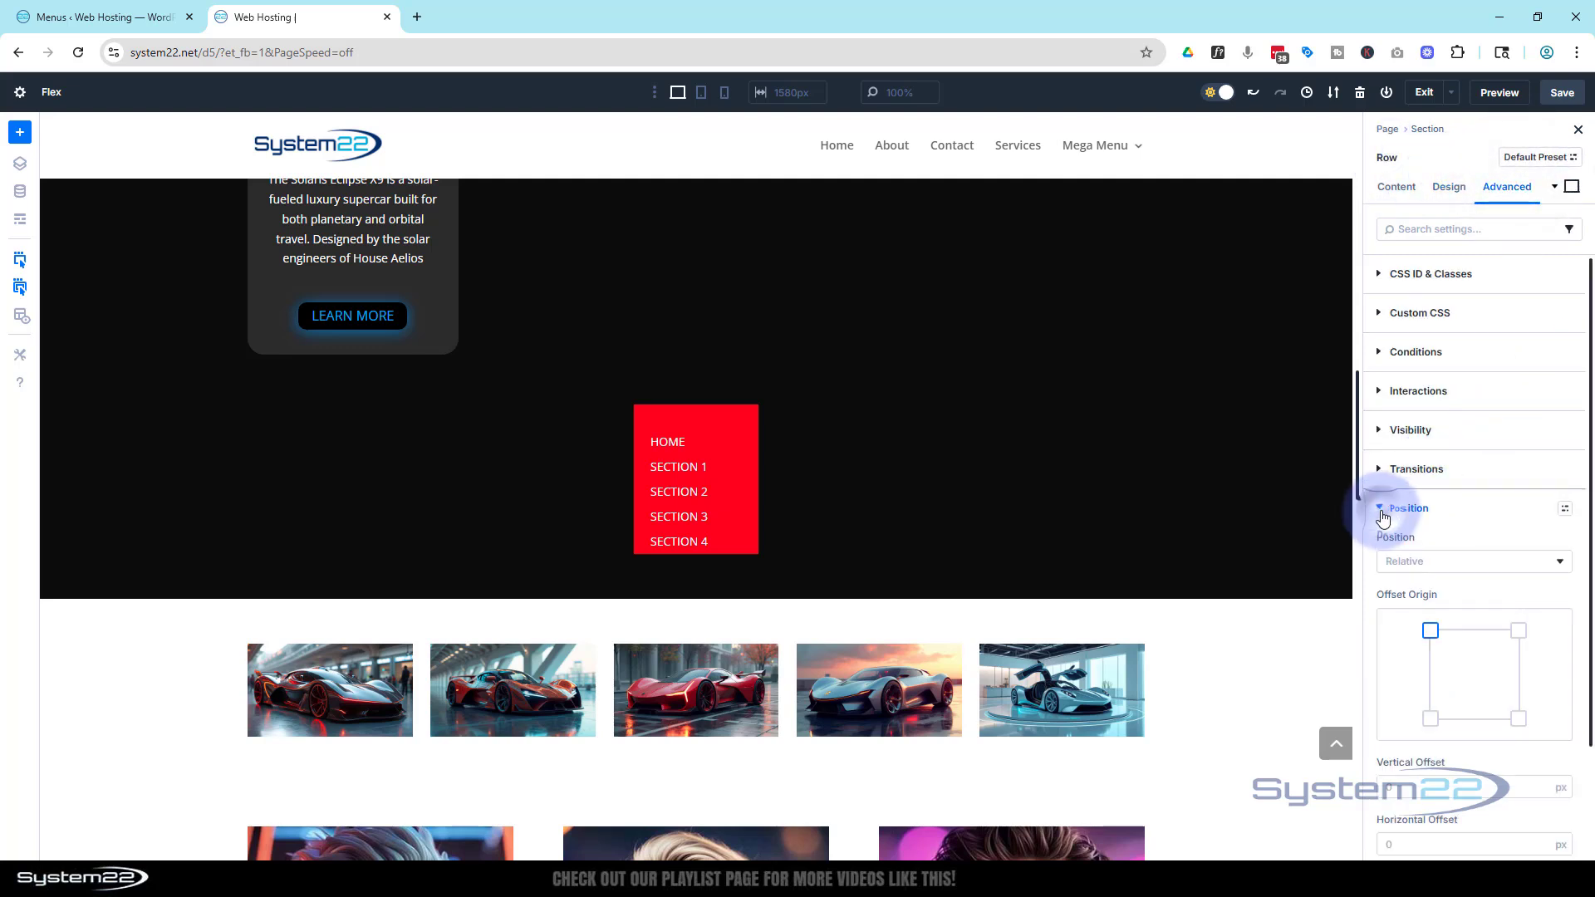
scroll(1492, 499, down, 2)
click(1422, 424)
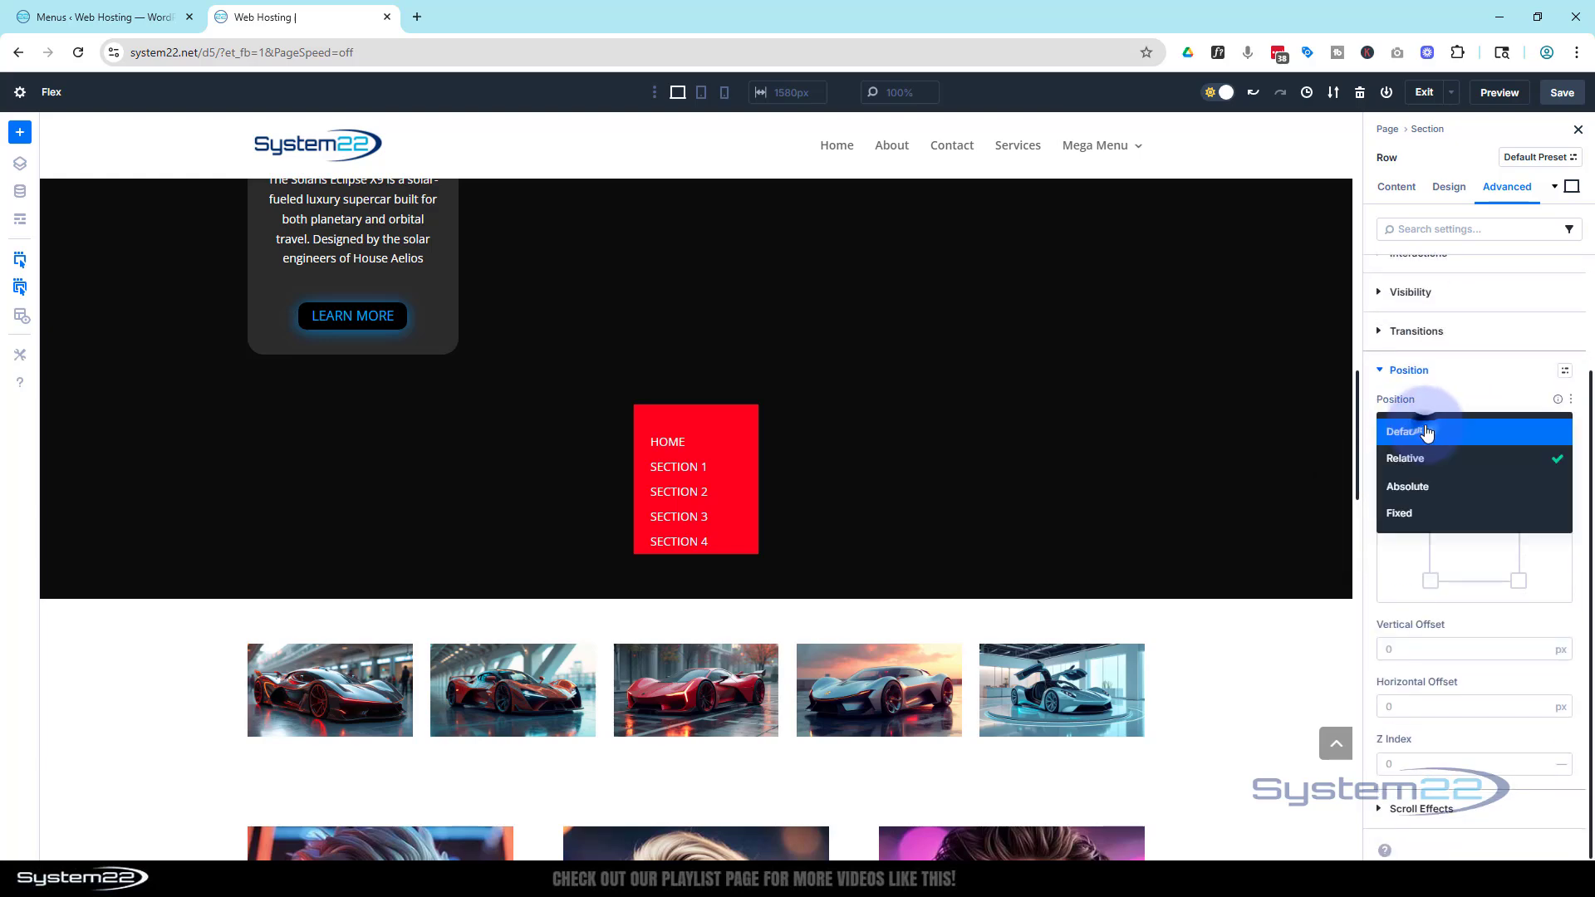
click(1409, 514)
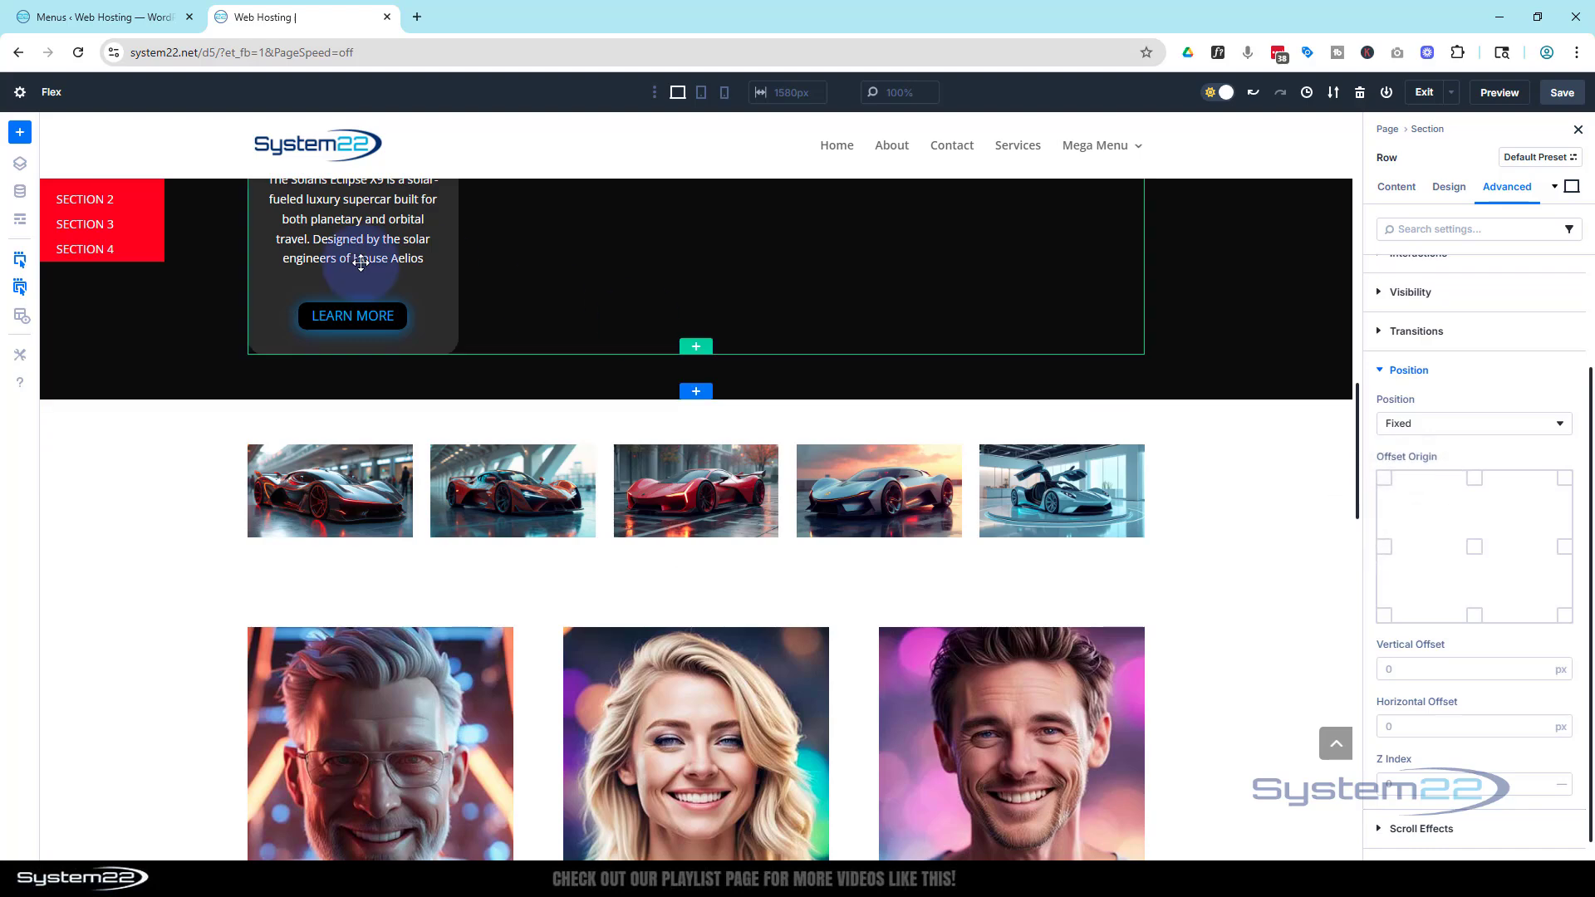
scroll(186, 257, up, 5)
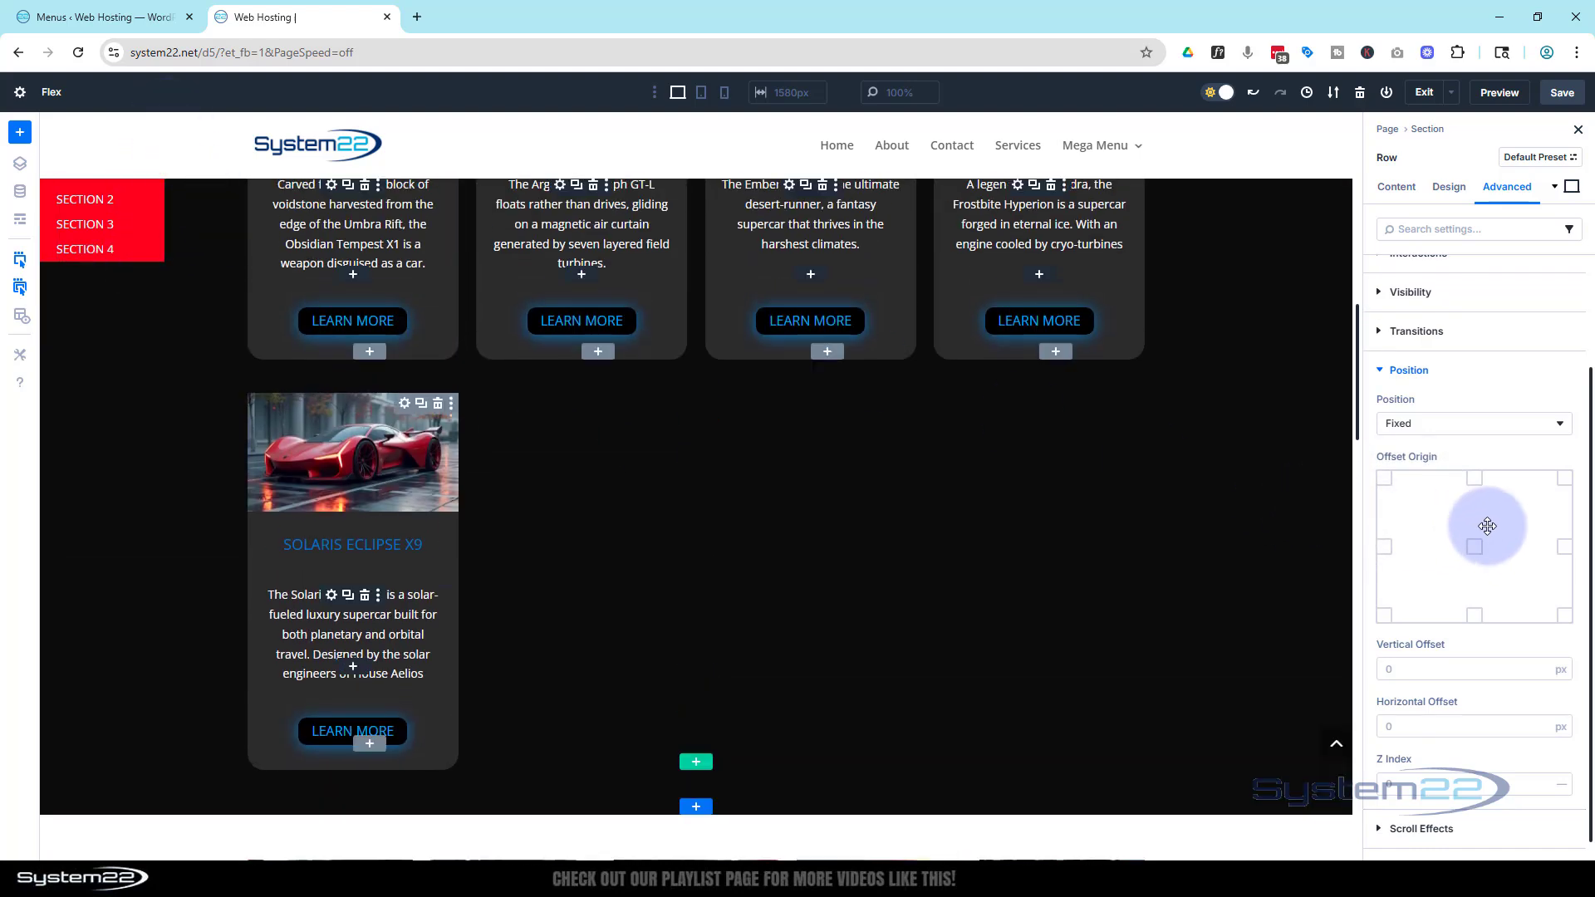
Step: Try several offset origins for the fixed menu row, including top center and bottom right, and settle on the top-left corner
click(1385, 480)
click(1565, 480)
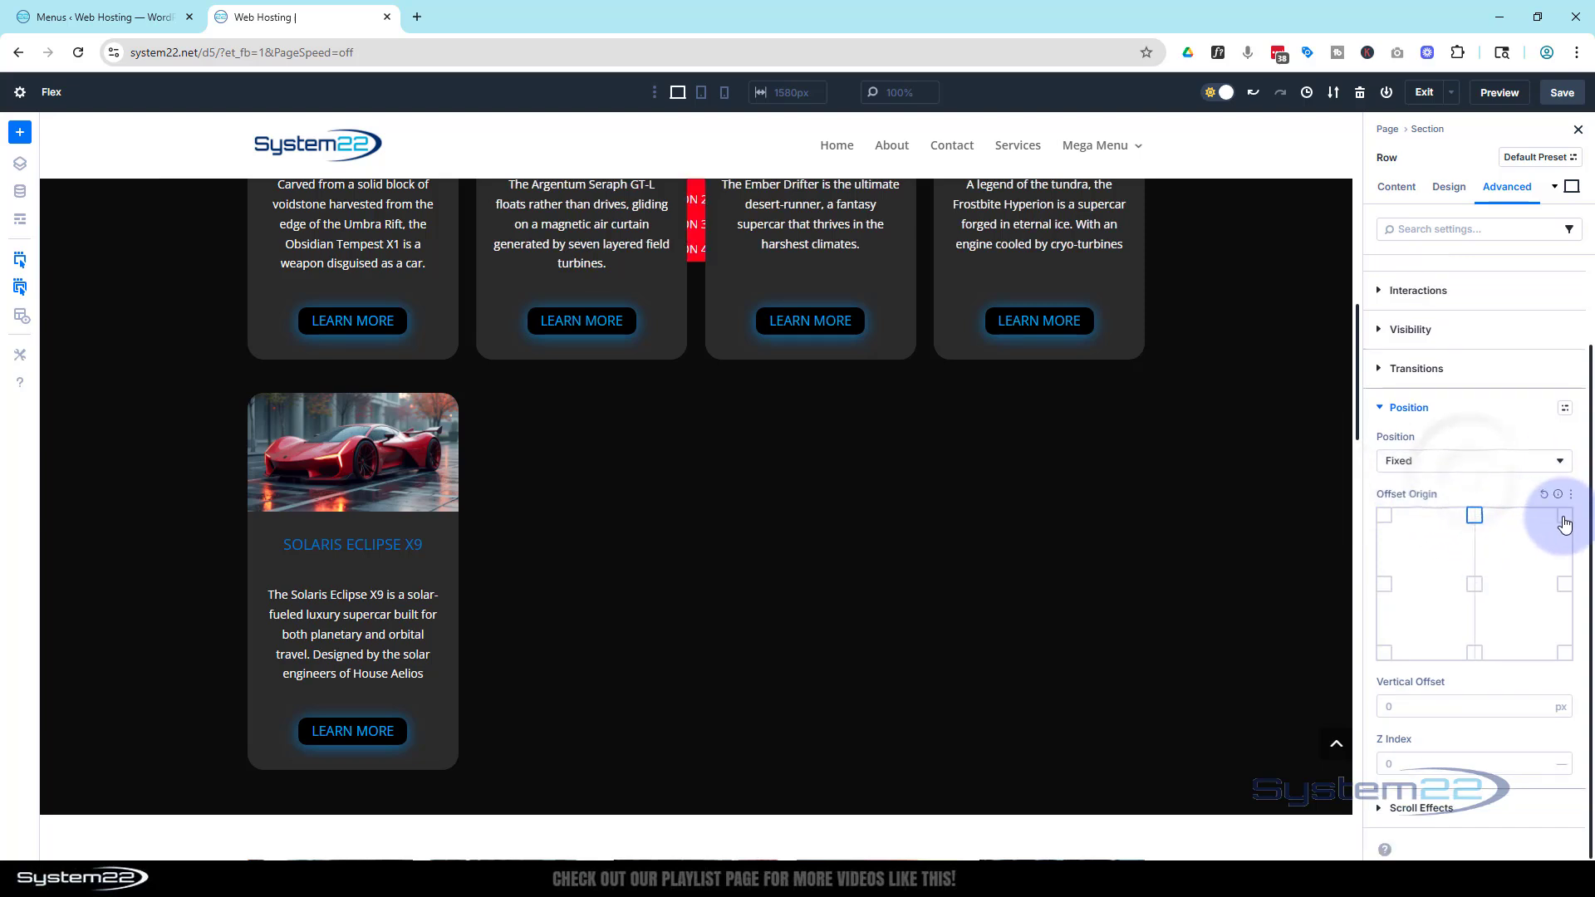
click(1565, 617)
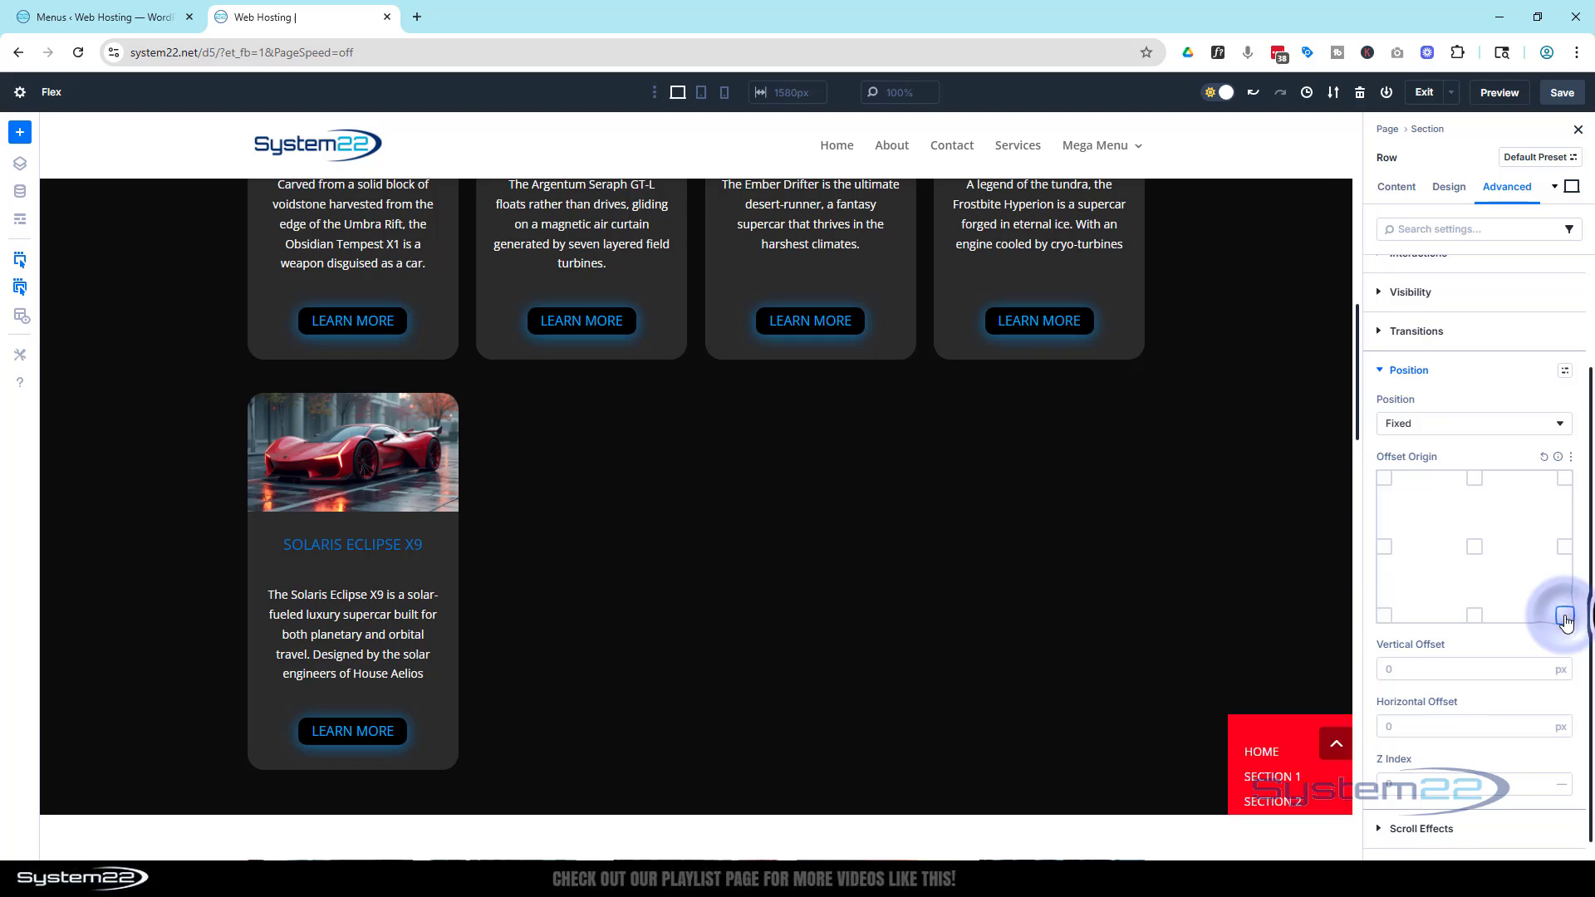
click(1385, 619)
click(1386, 482)
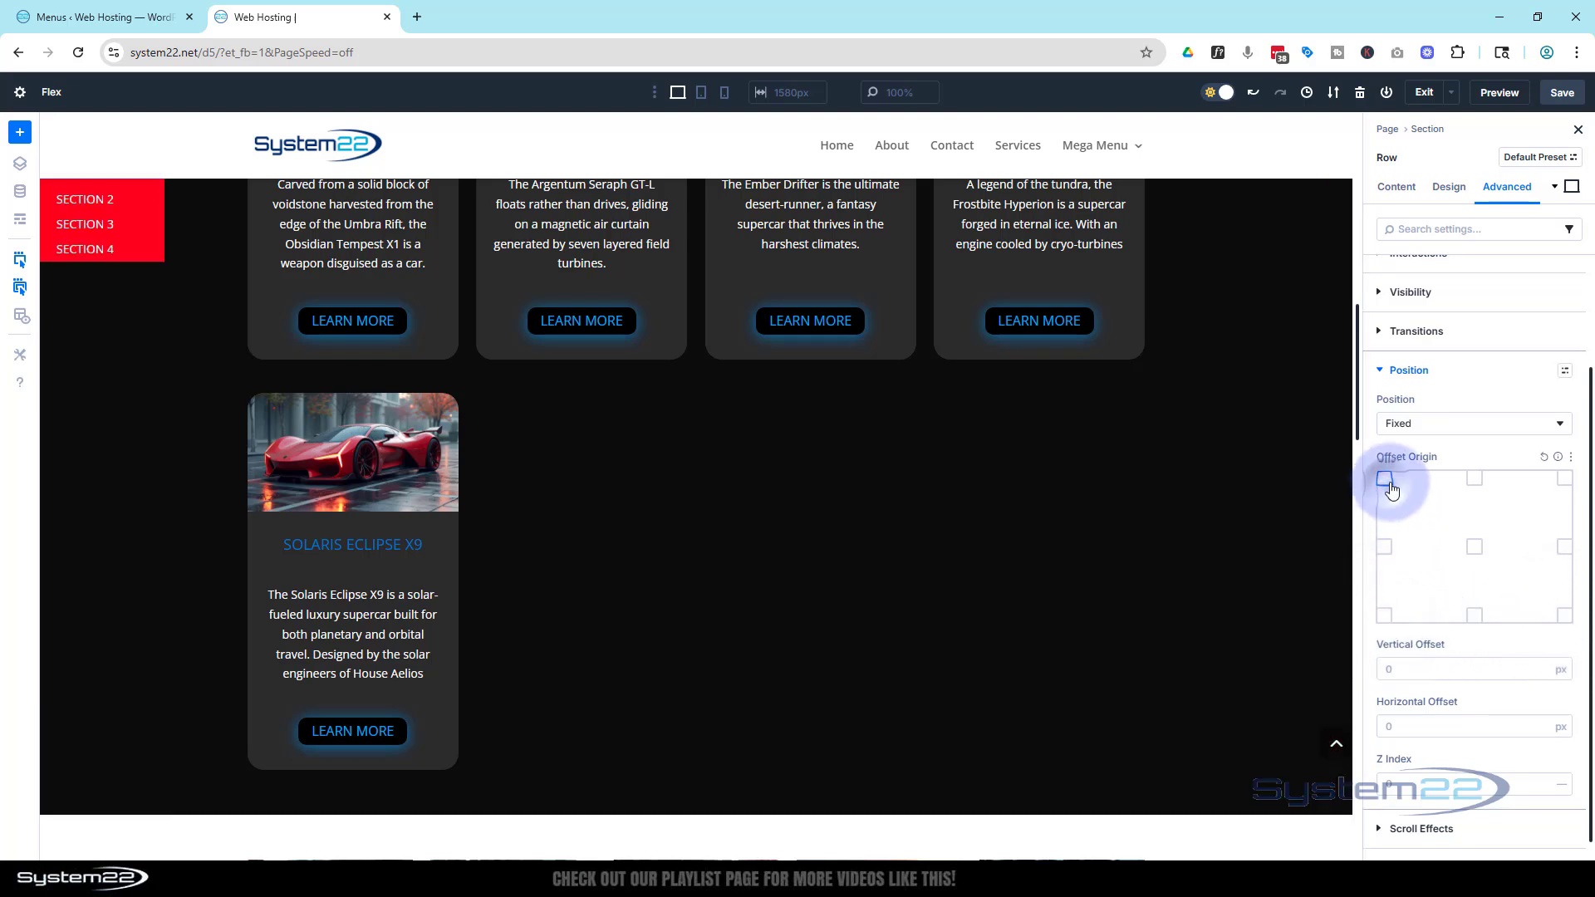
Step: Set the fixed menu row's vertical offset to 80 px
scroll(1410, 510, down, 1)
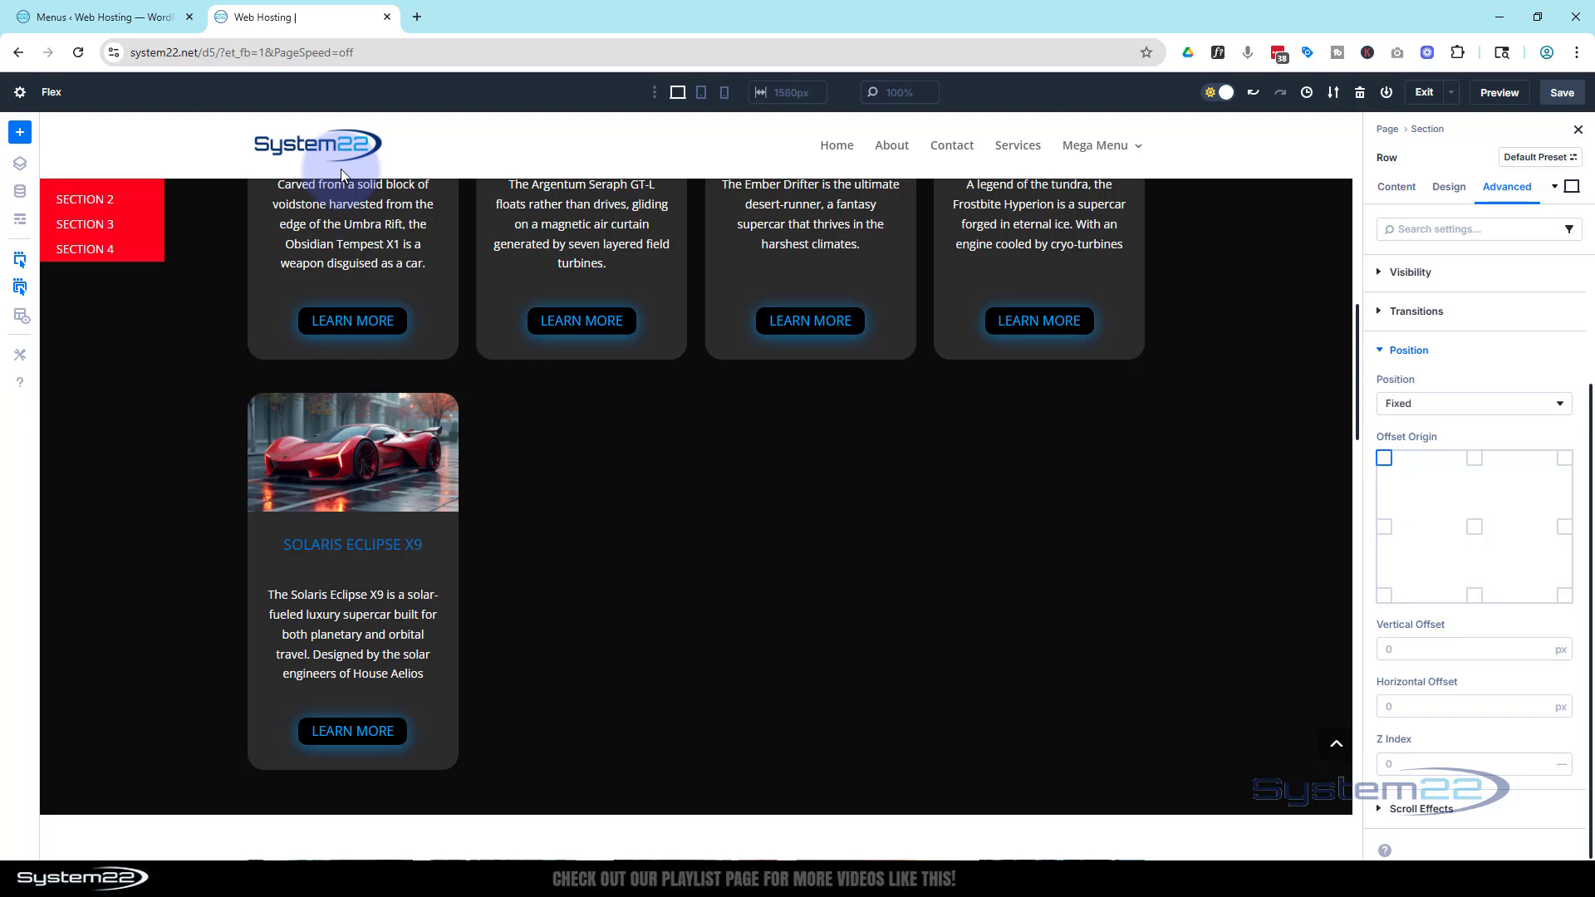
click(1390, 650)
text(8)
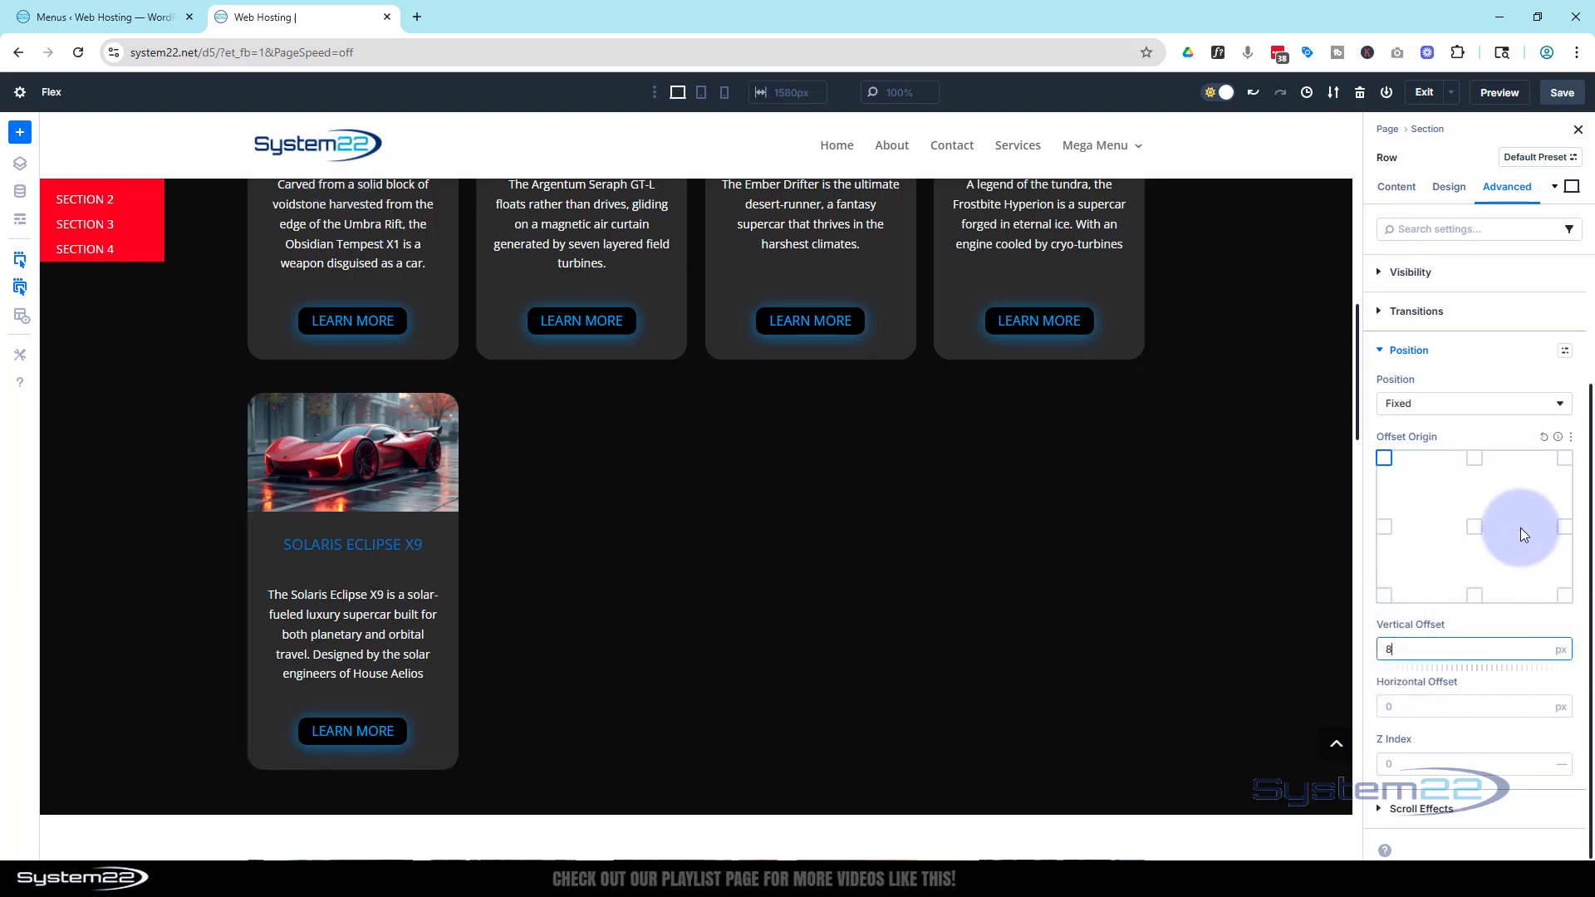
text(0)
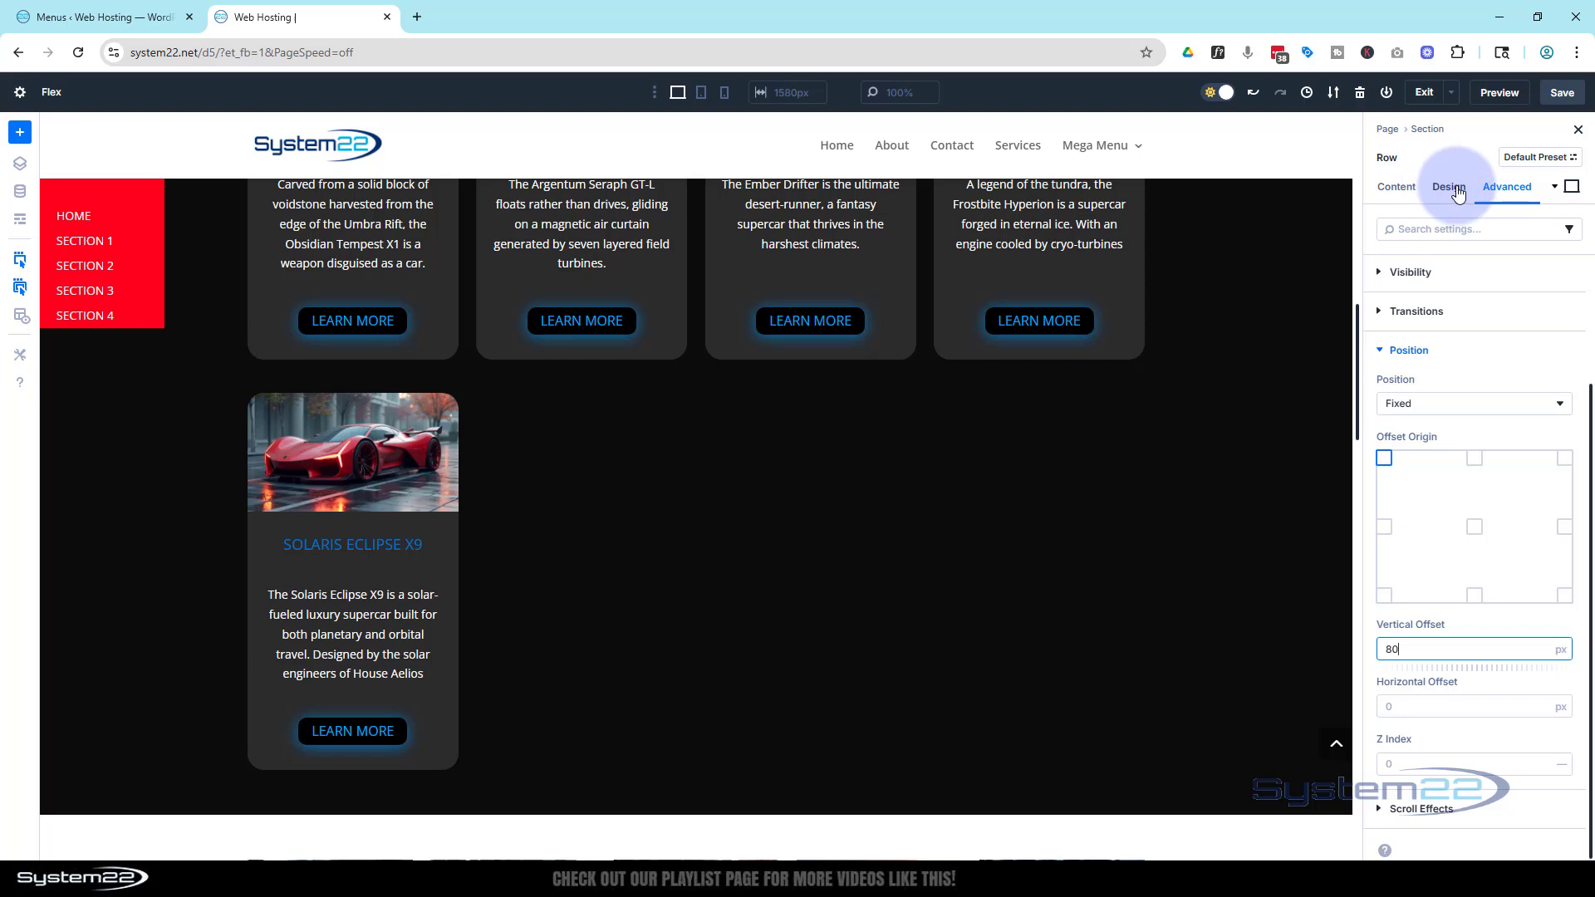
Step: Set the fixed menu row's height to 100vh in its sizing settings
click(1384, 353)
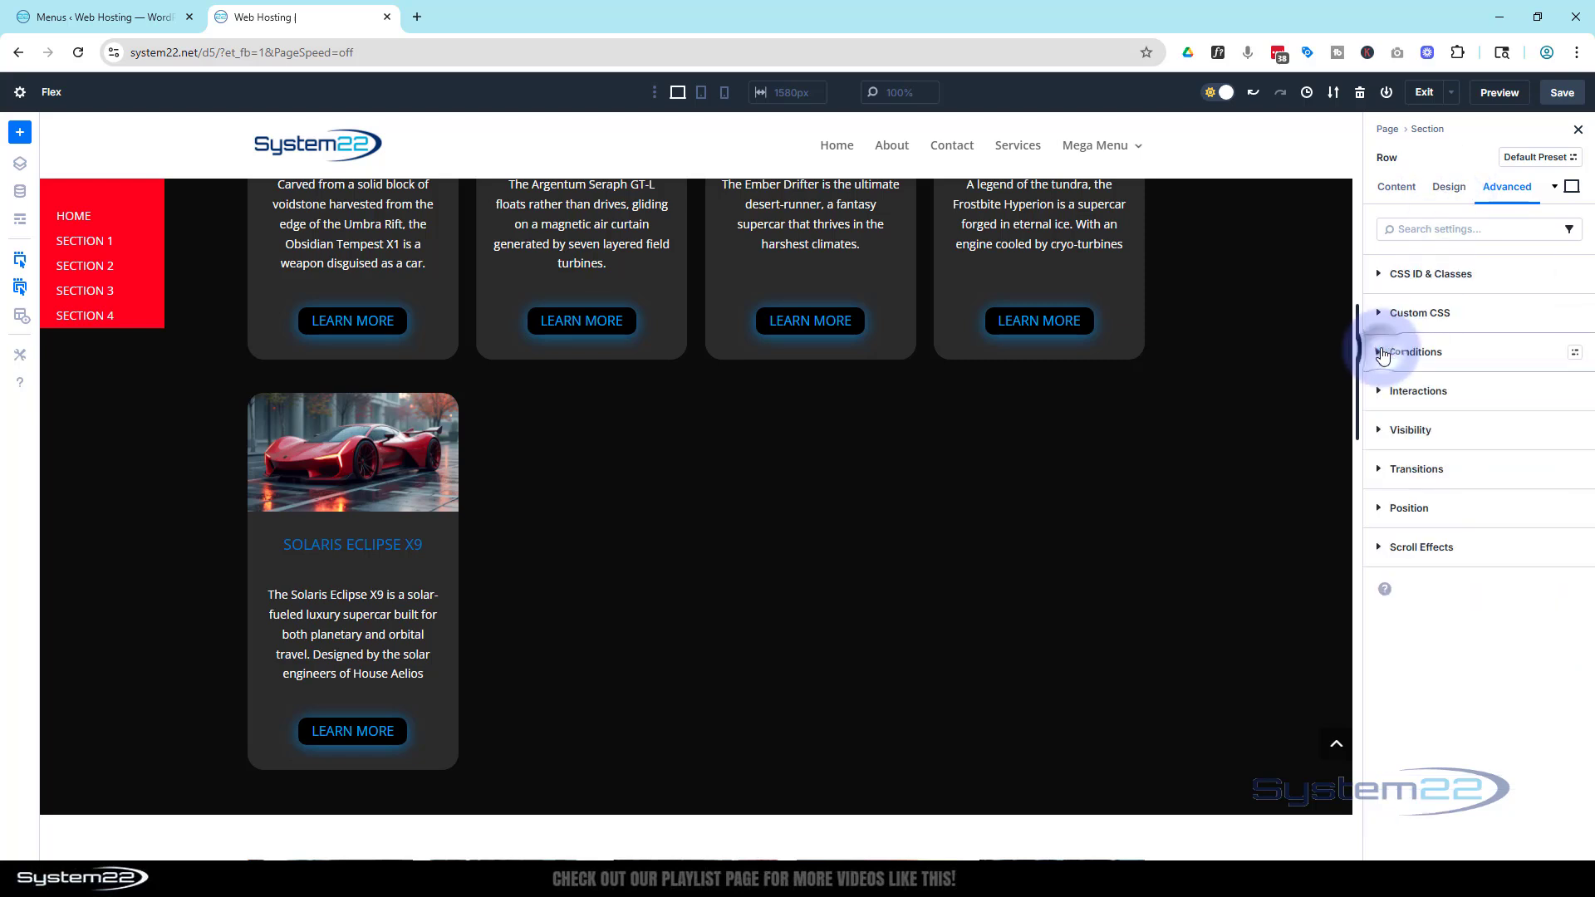
click(1450, 187)
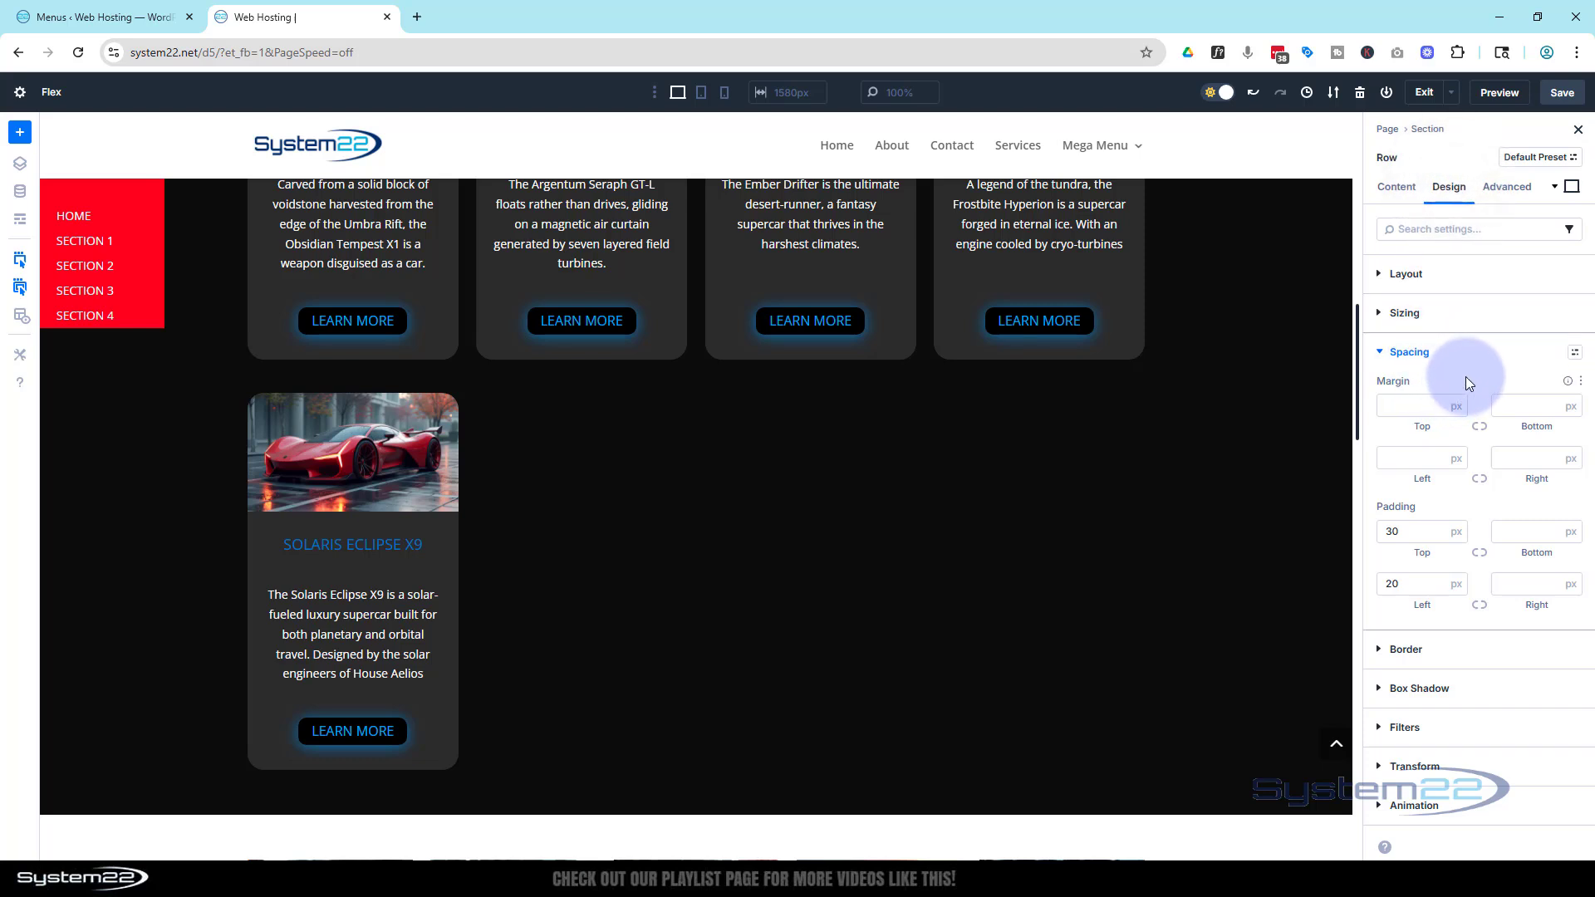
click(1382, 357)
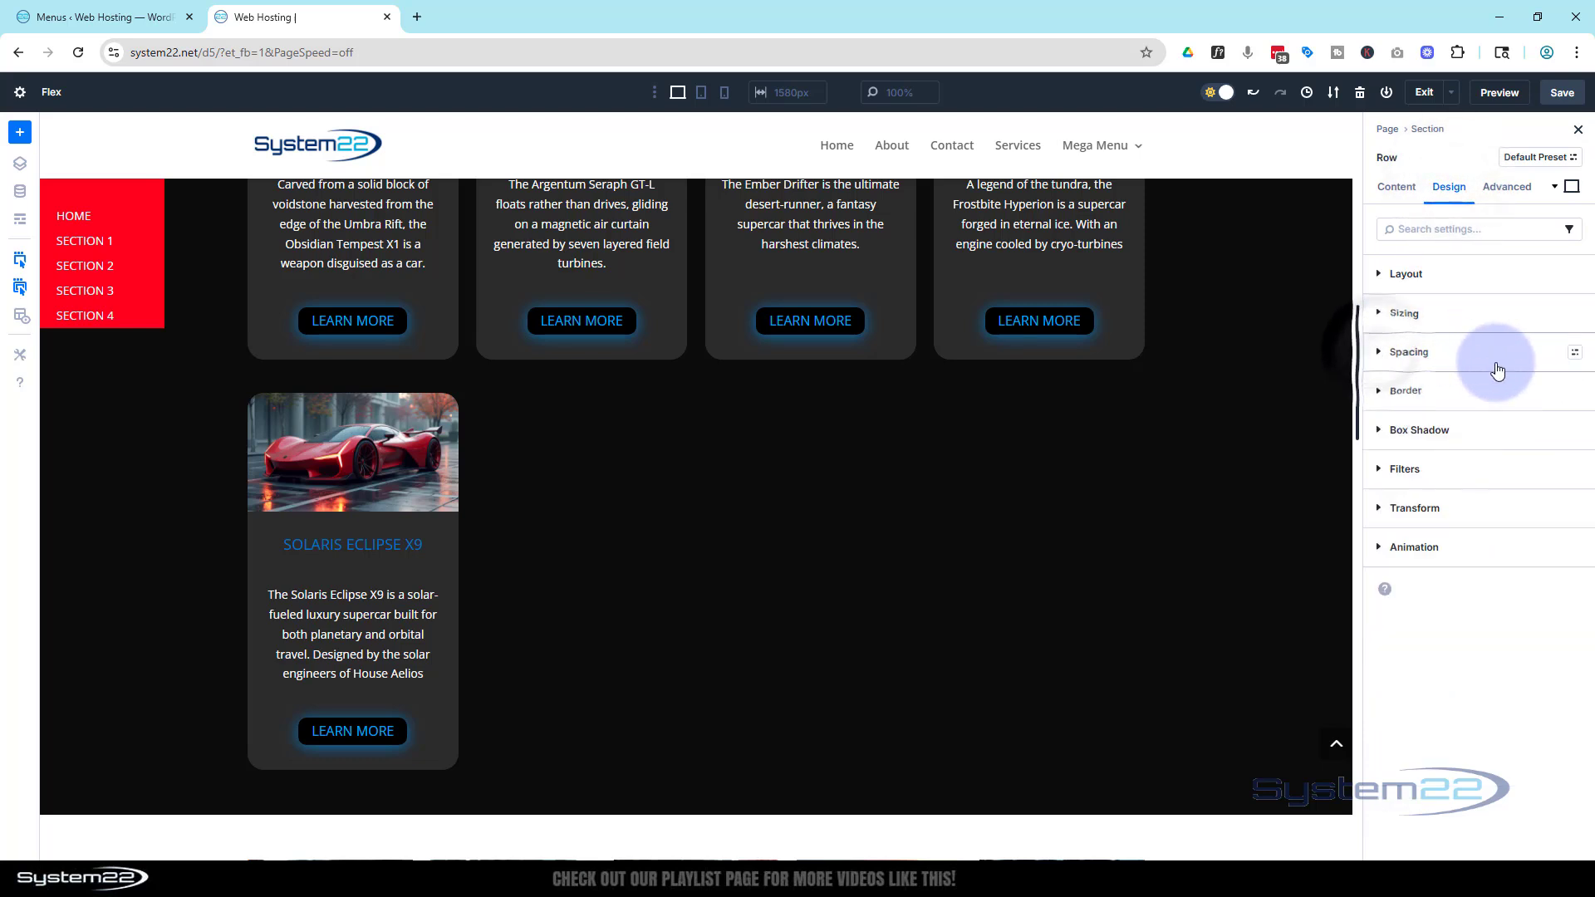
click(1383, 316)
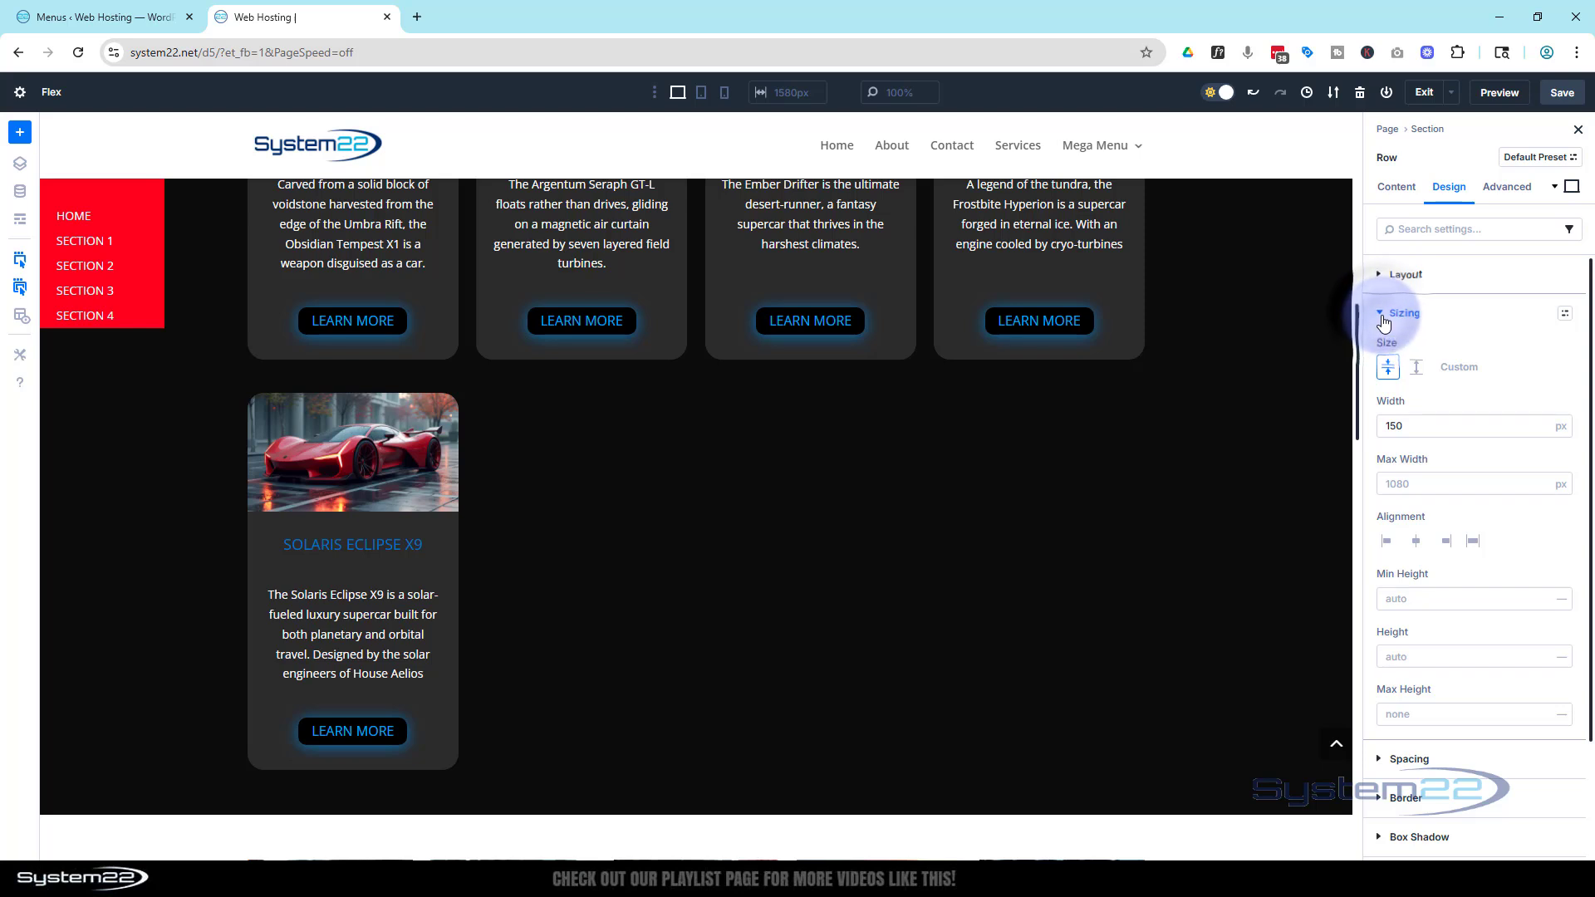
scroll(1424, 424, down, 3)
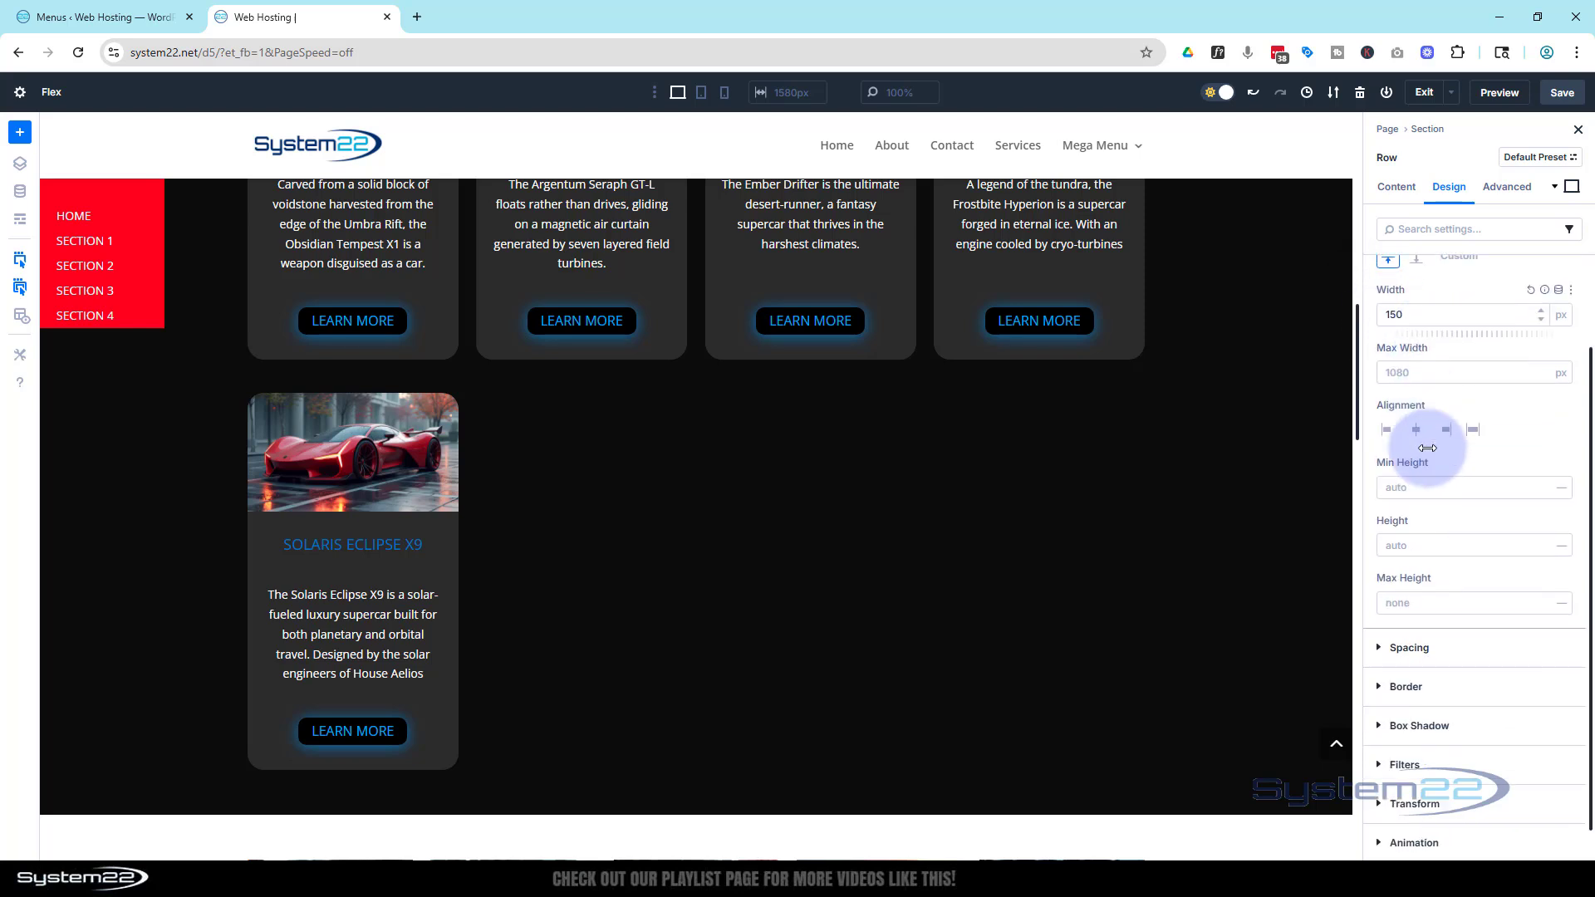
click(1400, 513)
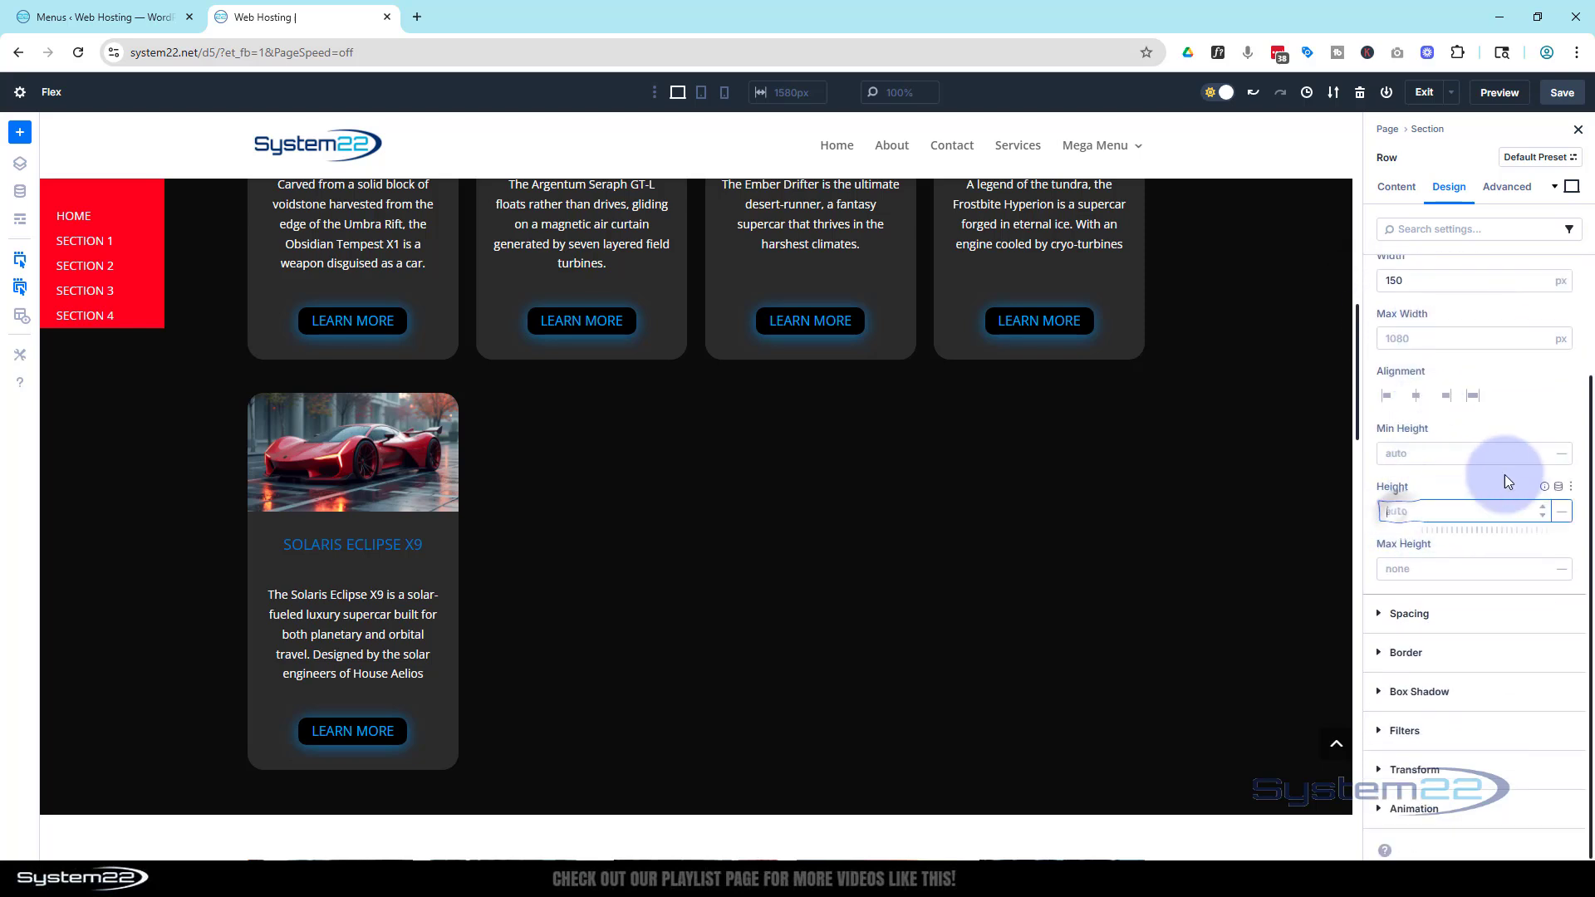
text(100vh)
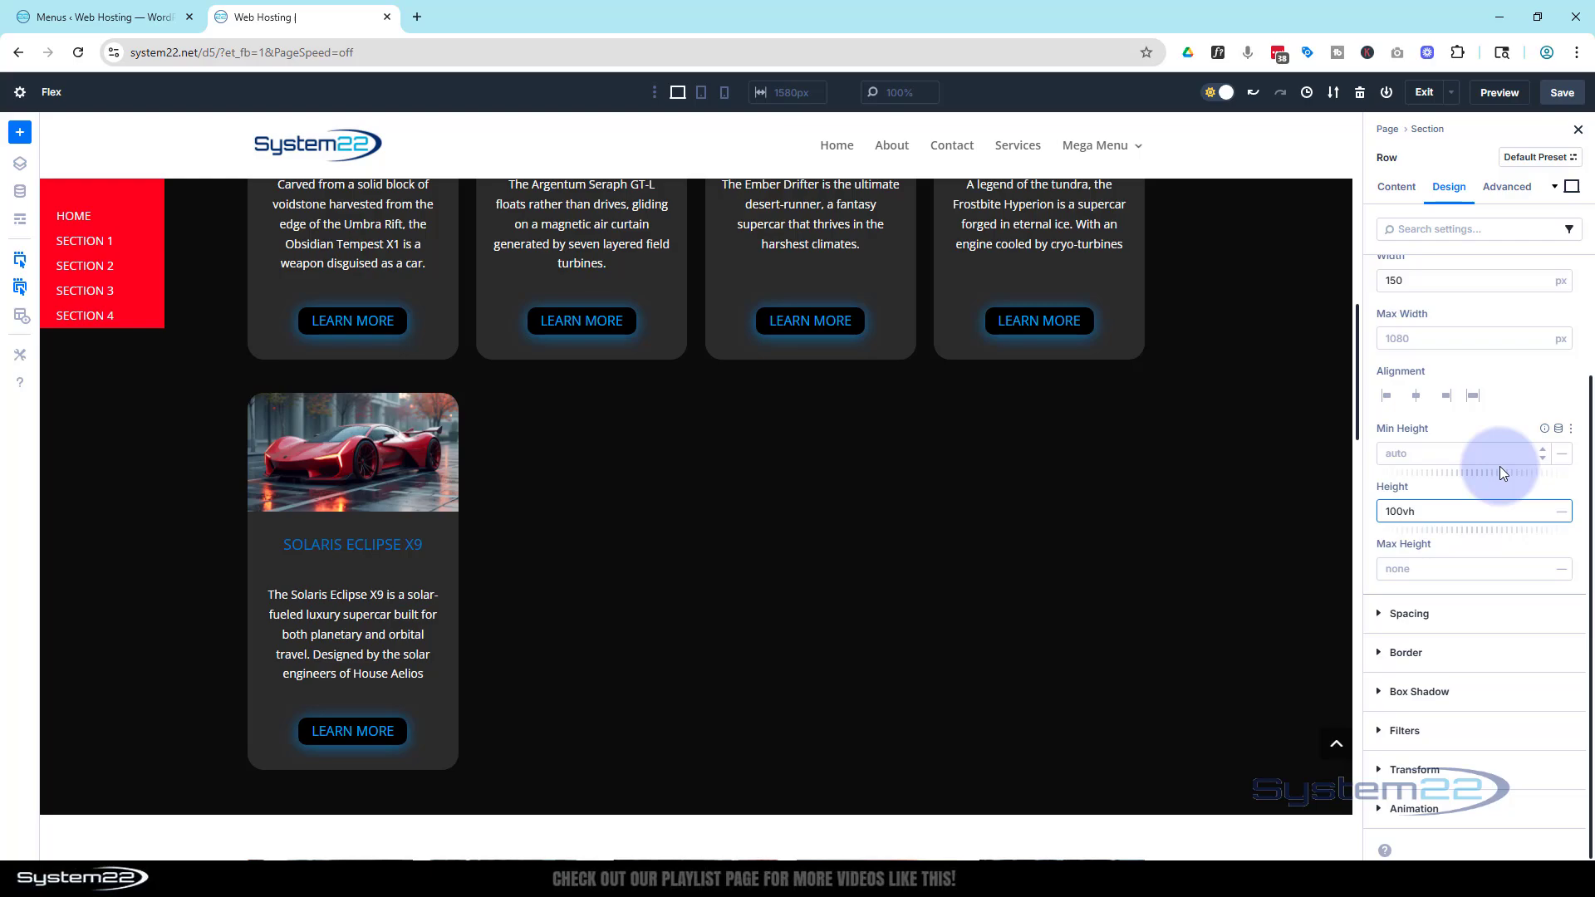
Step: Check how the full-height menu row behaves over each page section, from the supercars banner down to the footer
scroll(543, 510, down, 3)
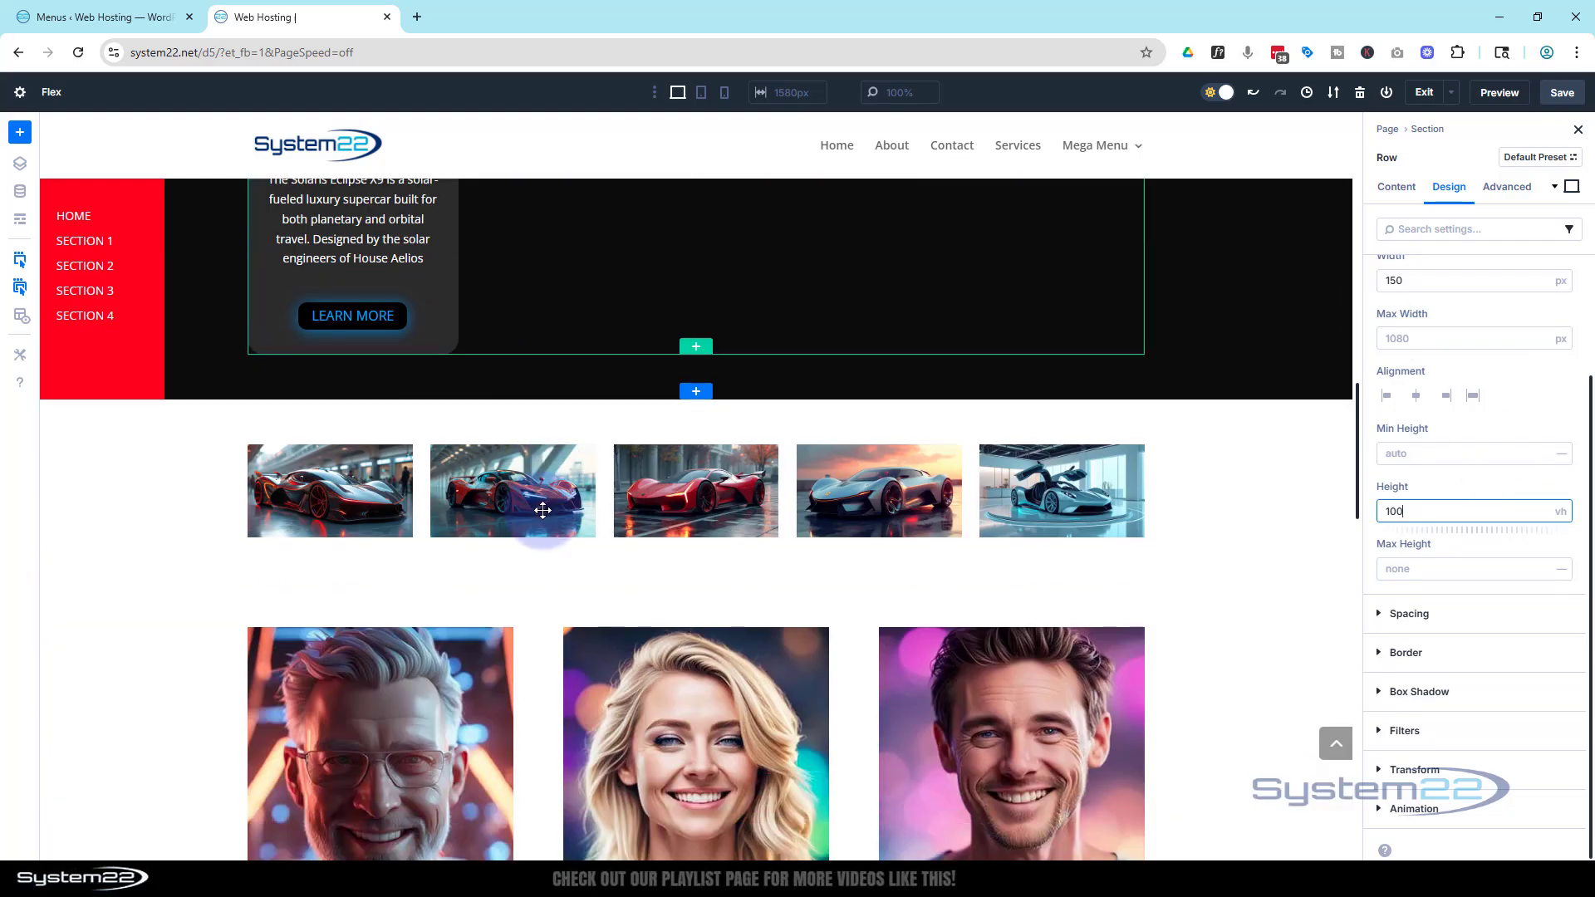
scroll(543, 510, up, 5)
scroll(545, 503, up, 10)
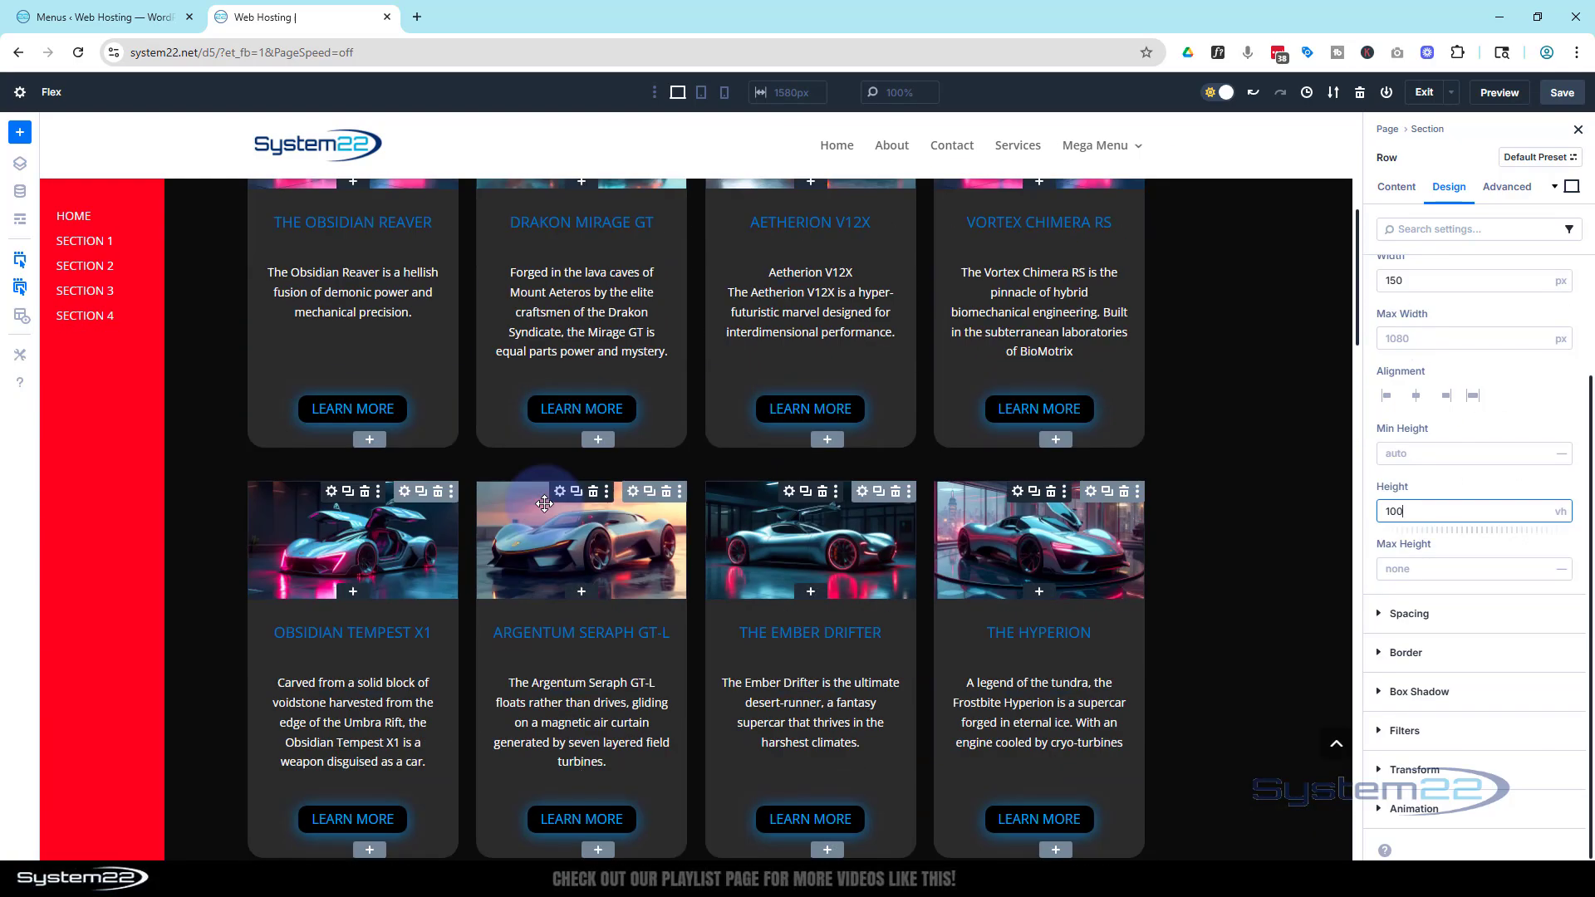
scroll(545, 502, down, 10)
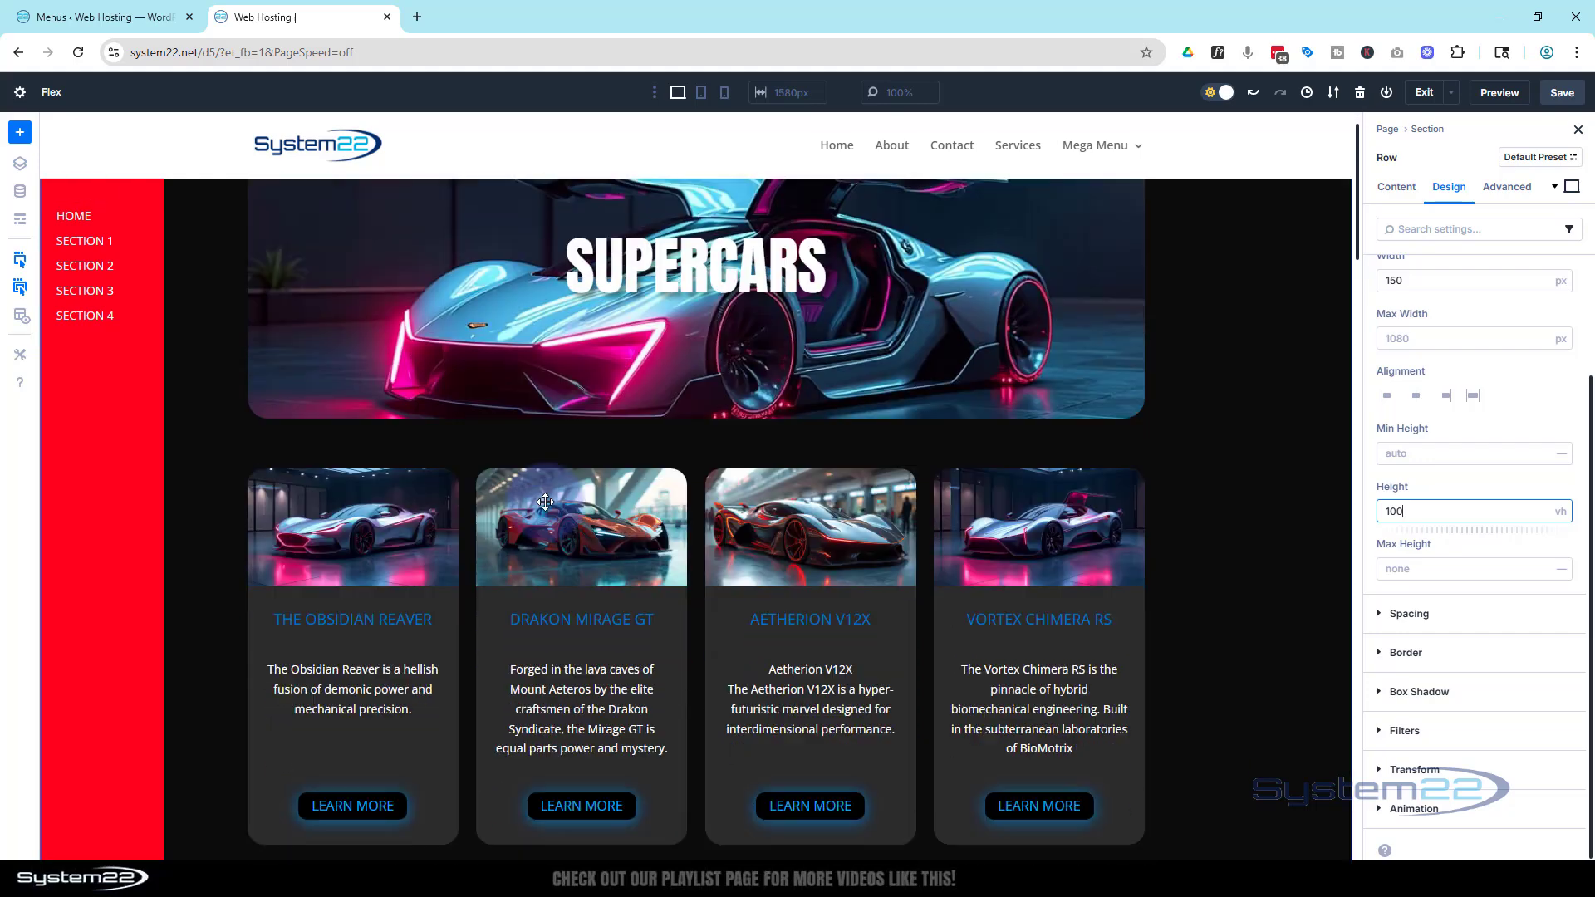
scroll(546, 500, down, 10)
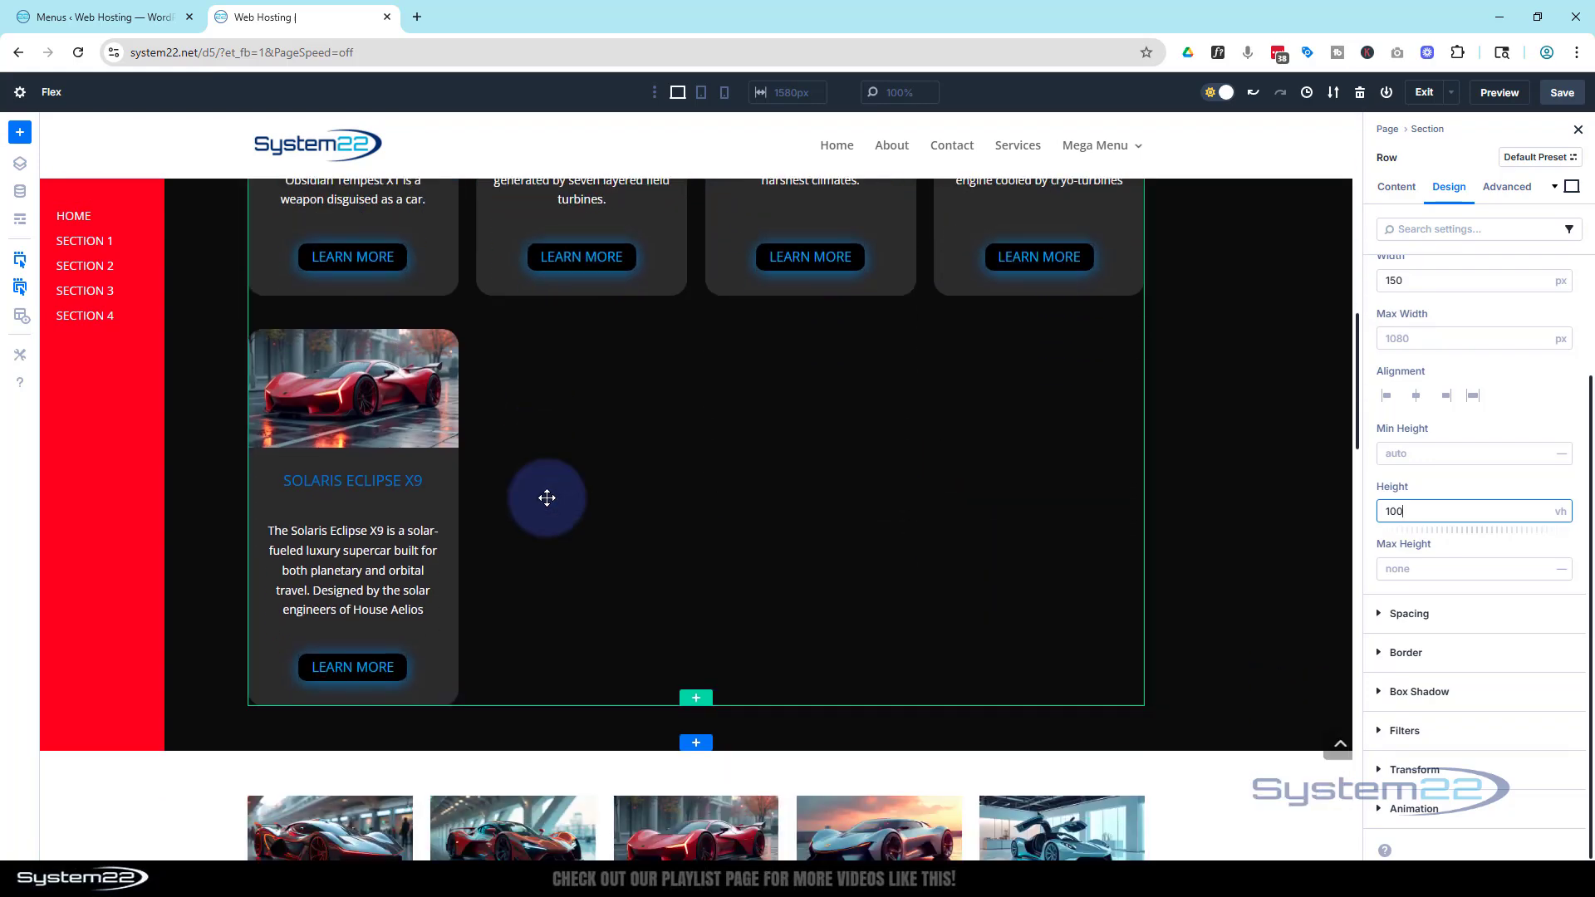
scroll(547, 497, down, 10)
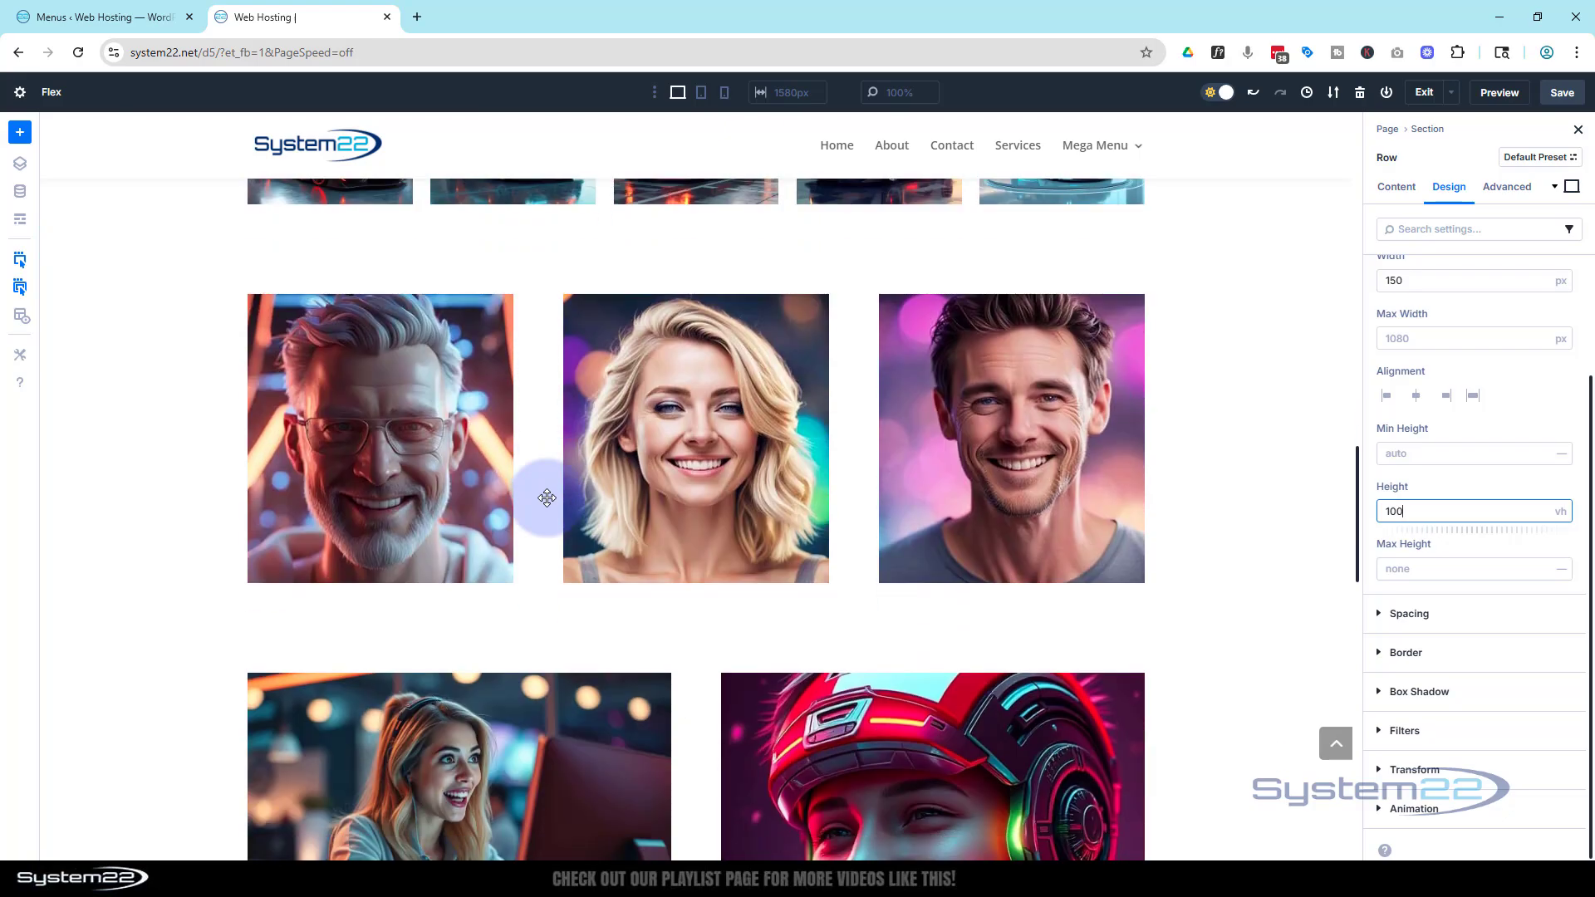
scroll(546, 497, down, 8)
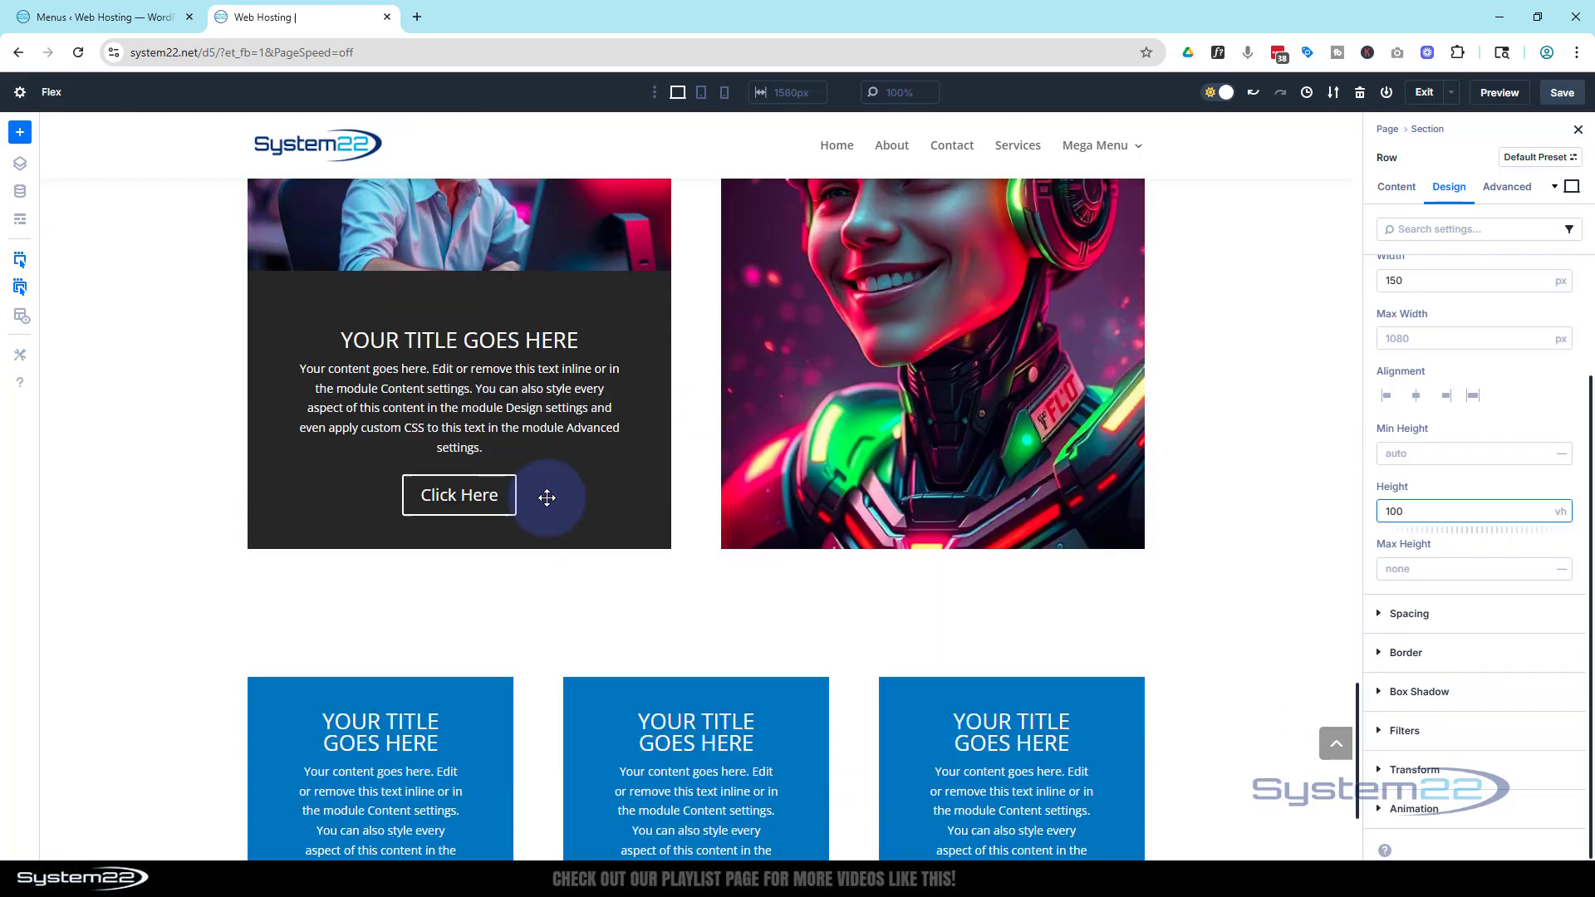
scroll(547, 498, up, 3)
scroll(546, 498, down, 3)
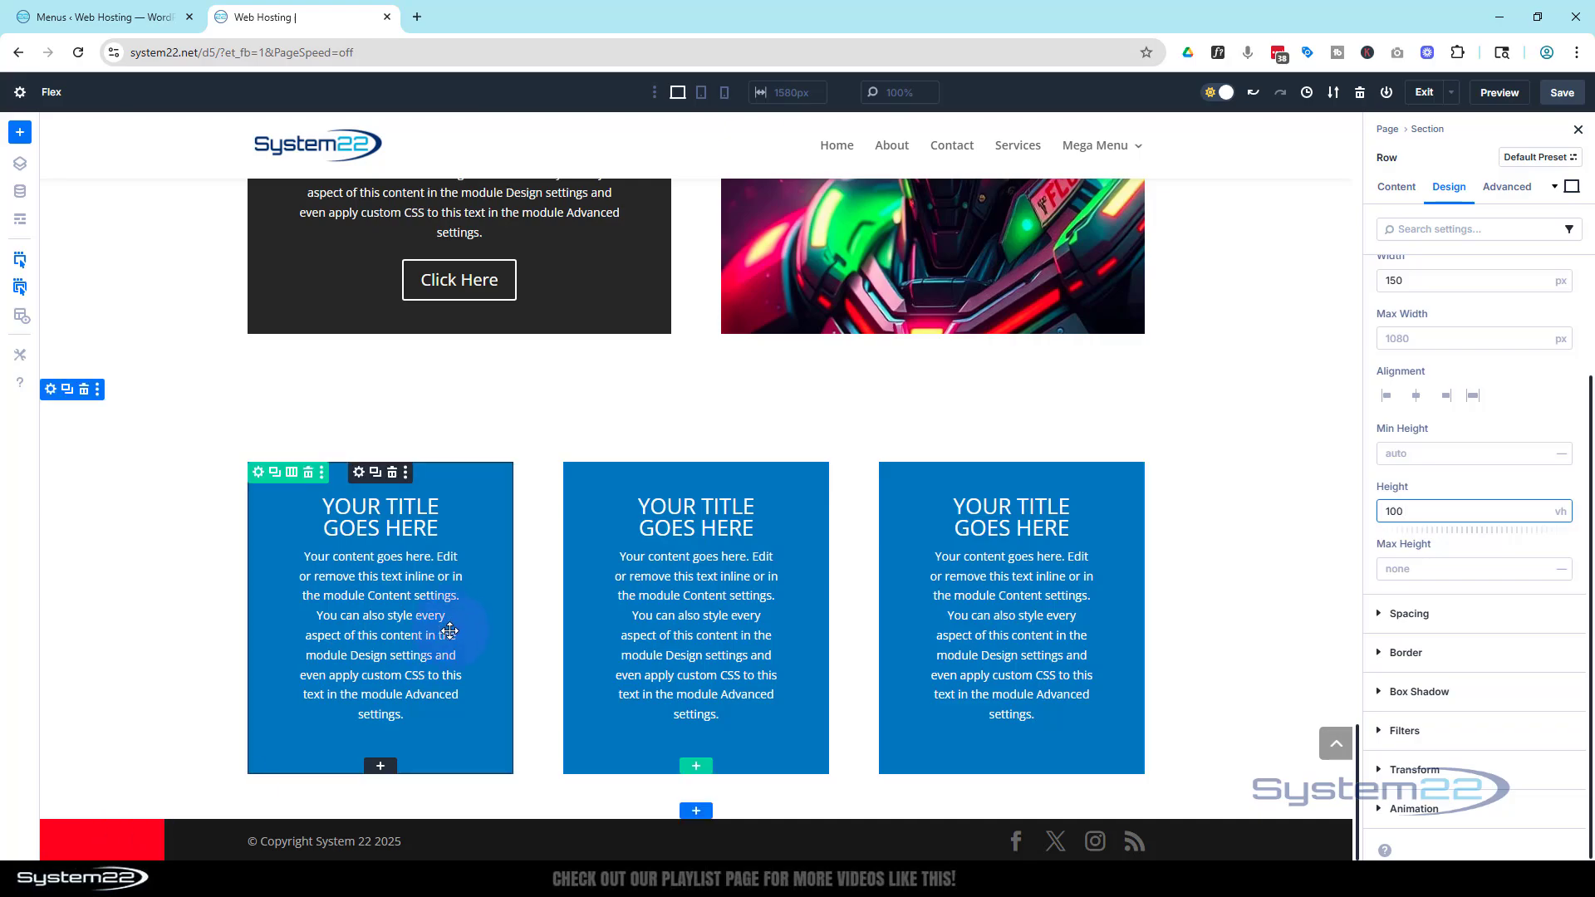
scroll(450, 632, up, 10)
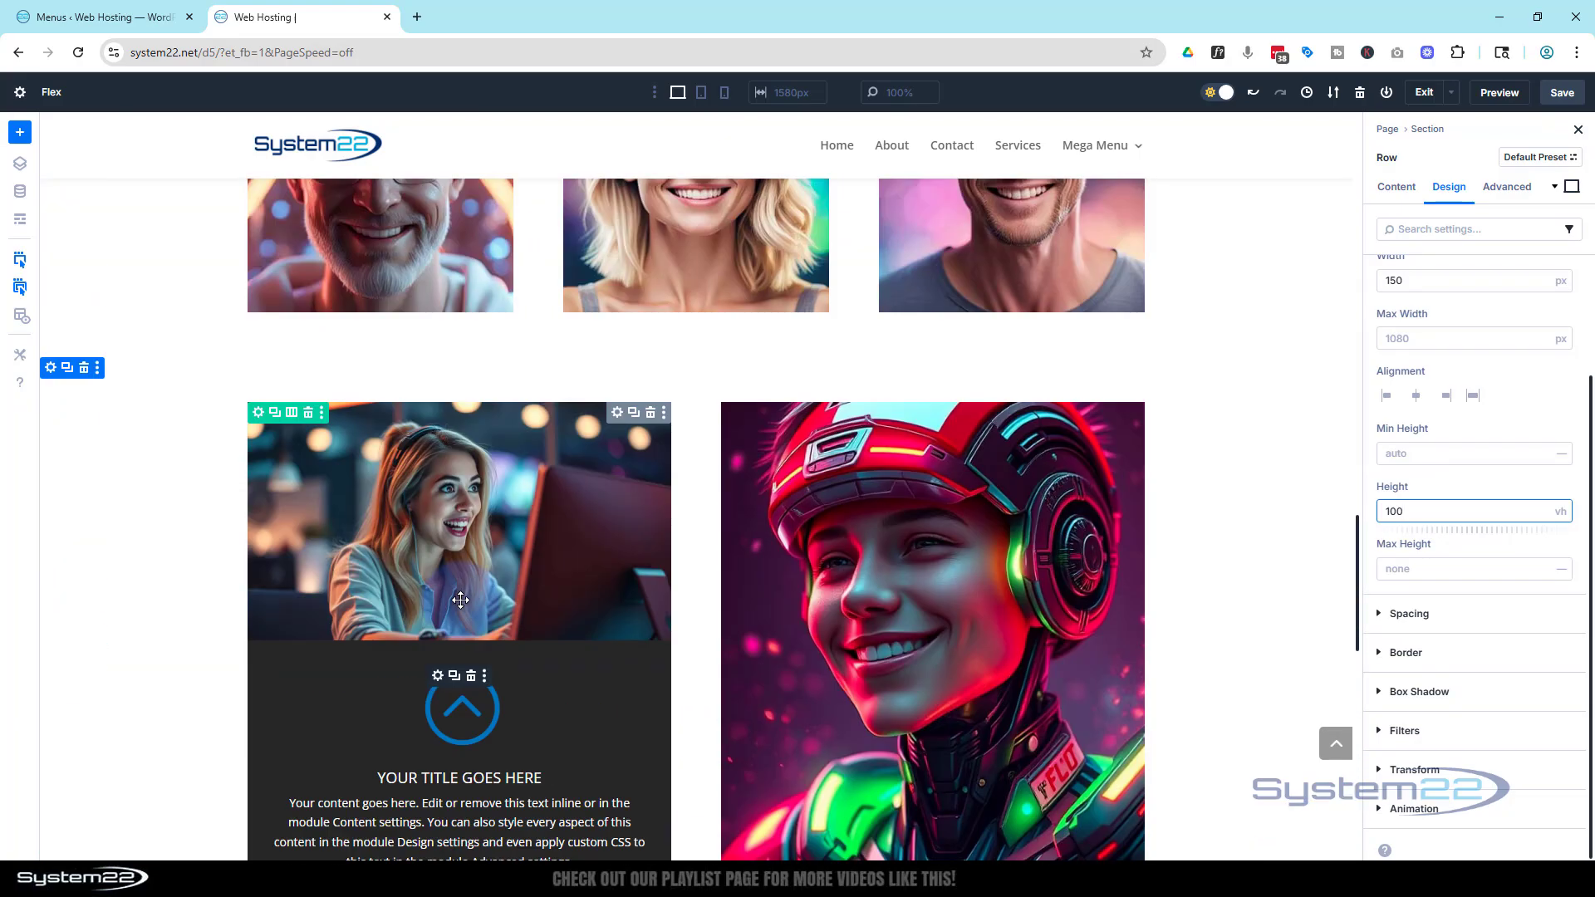
scroll(460, 599, up, 10)
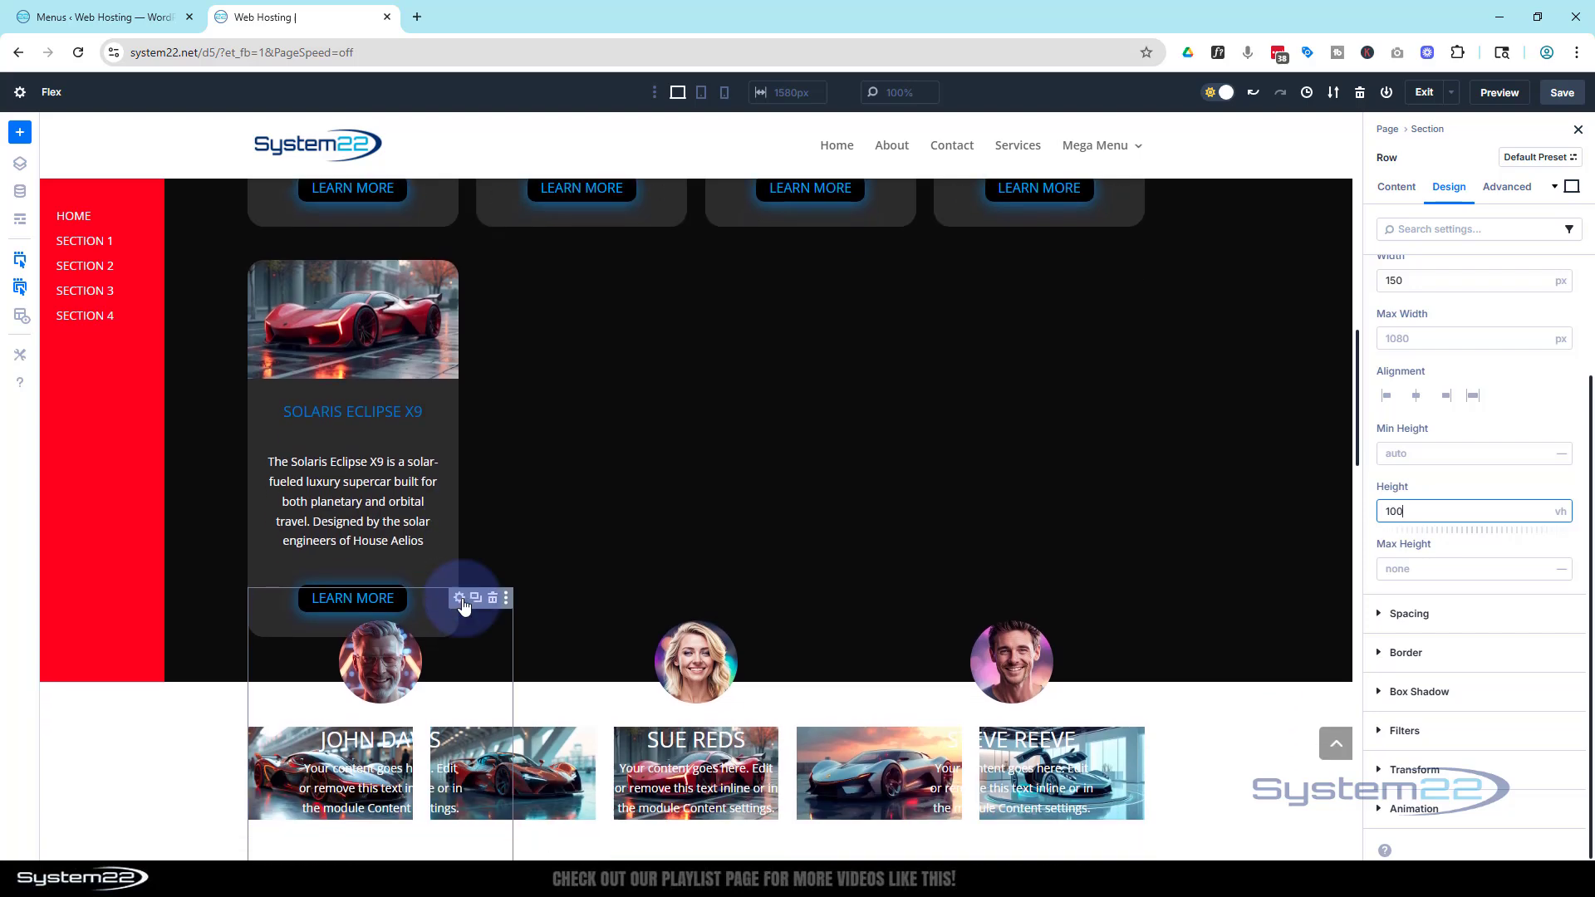
scroll(464, 607, down, 2)
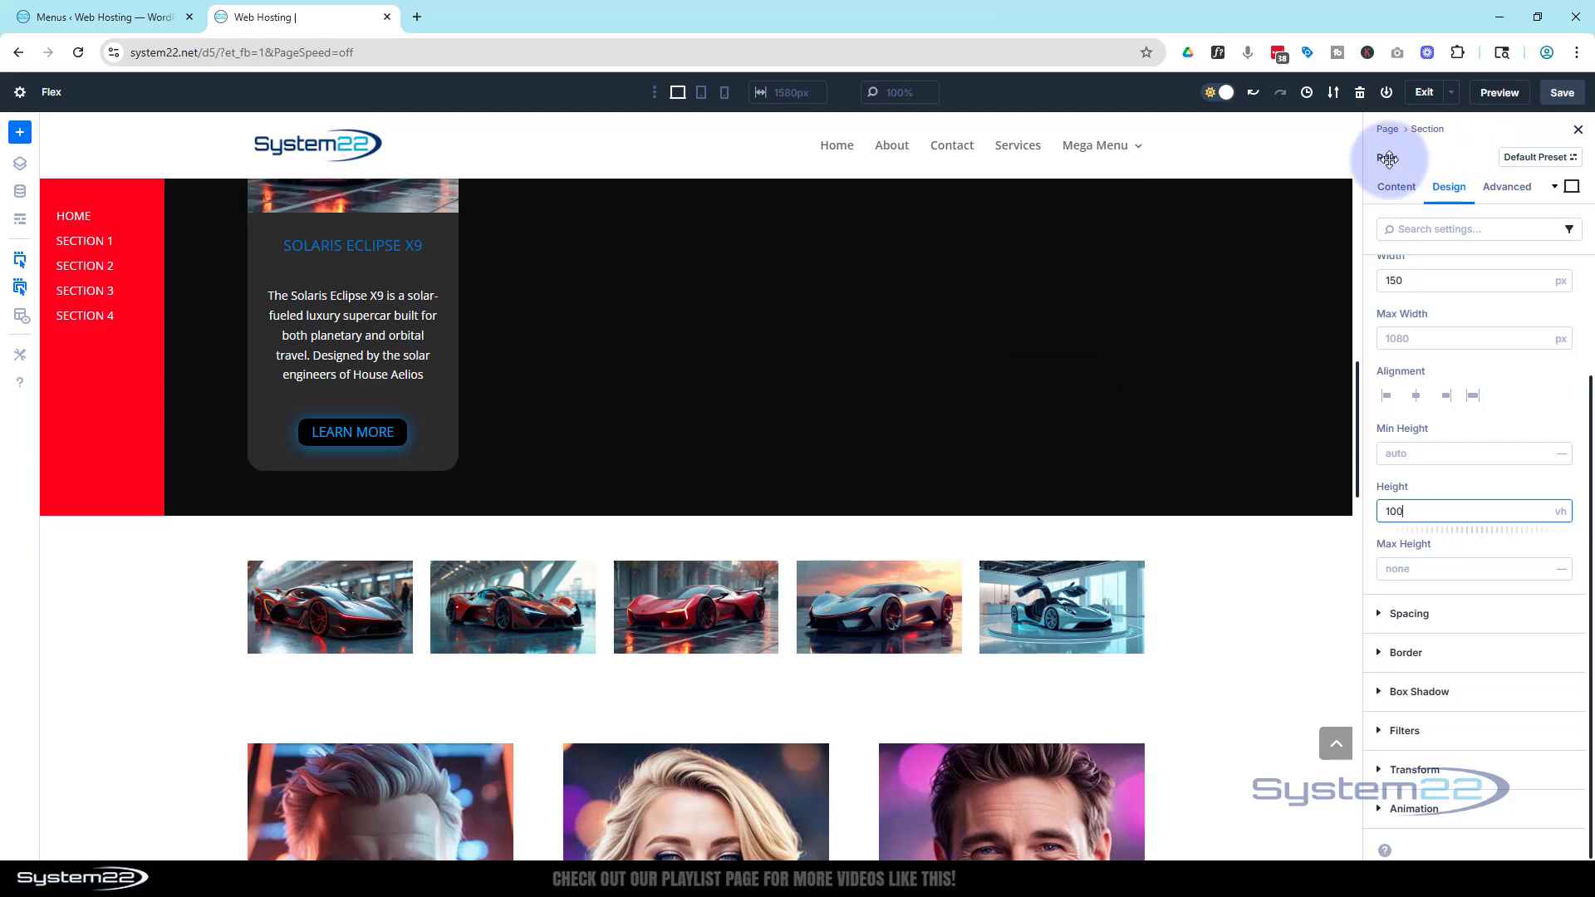
Step: Set the fixed menu row's Z Index to 99
click(1505, 186)
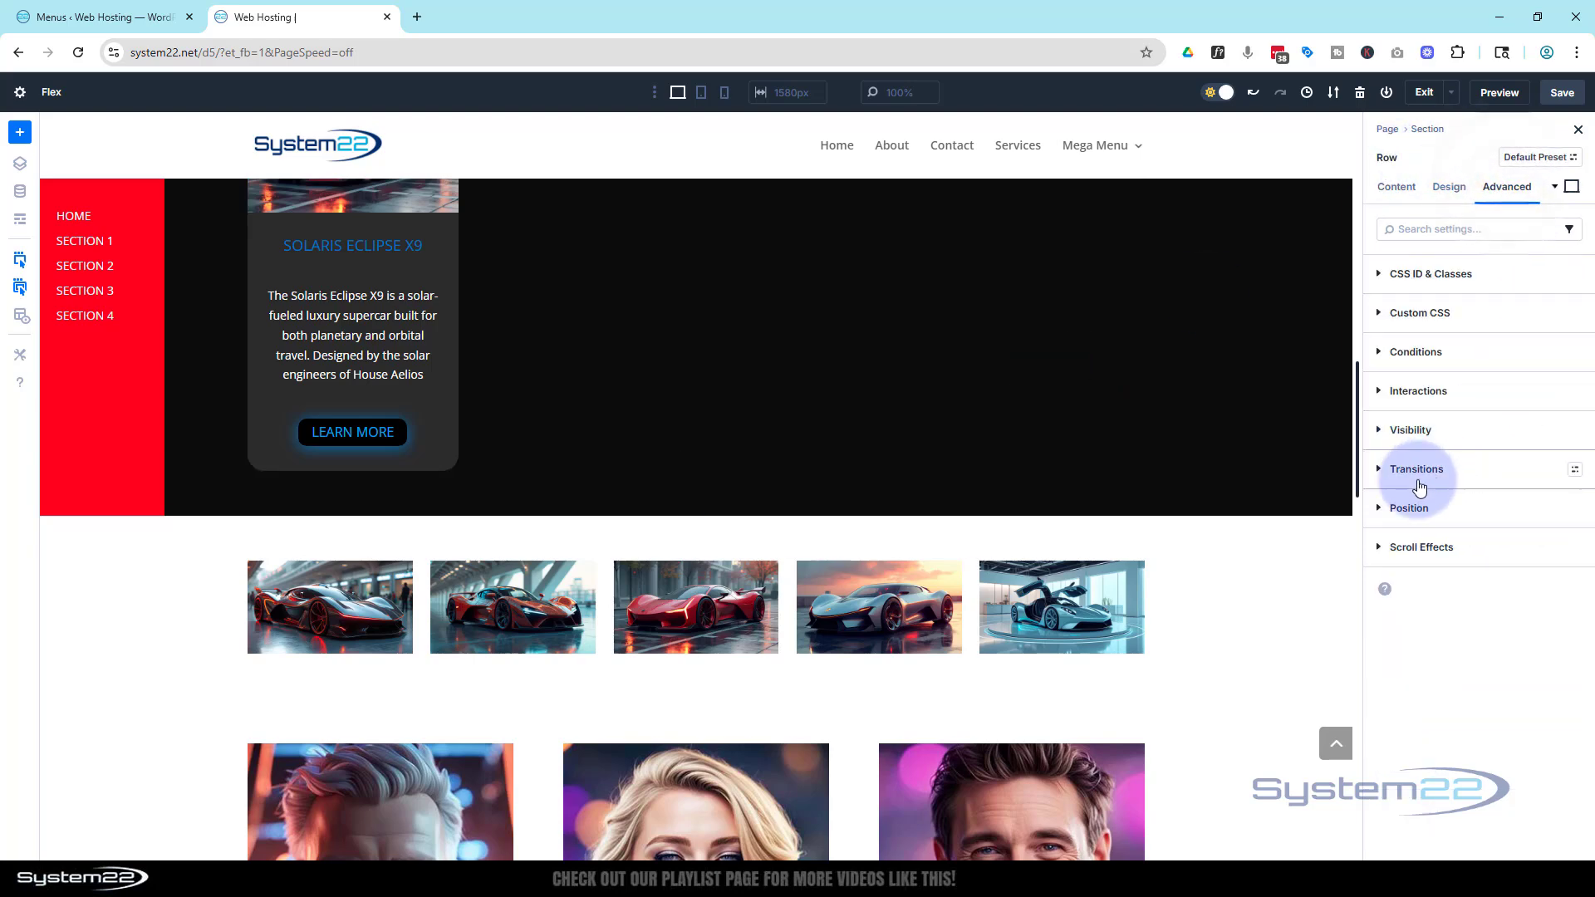
click(1392, 508)
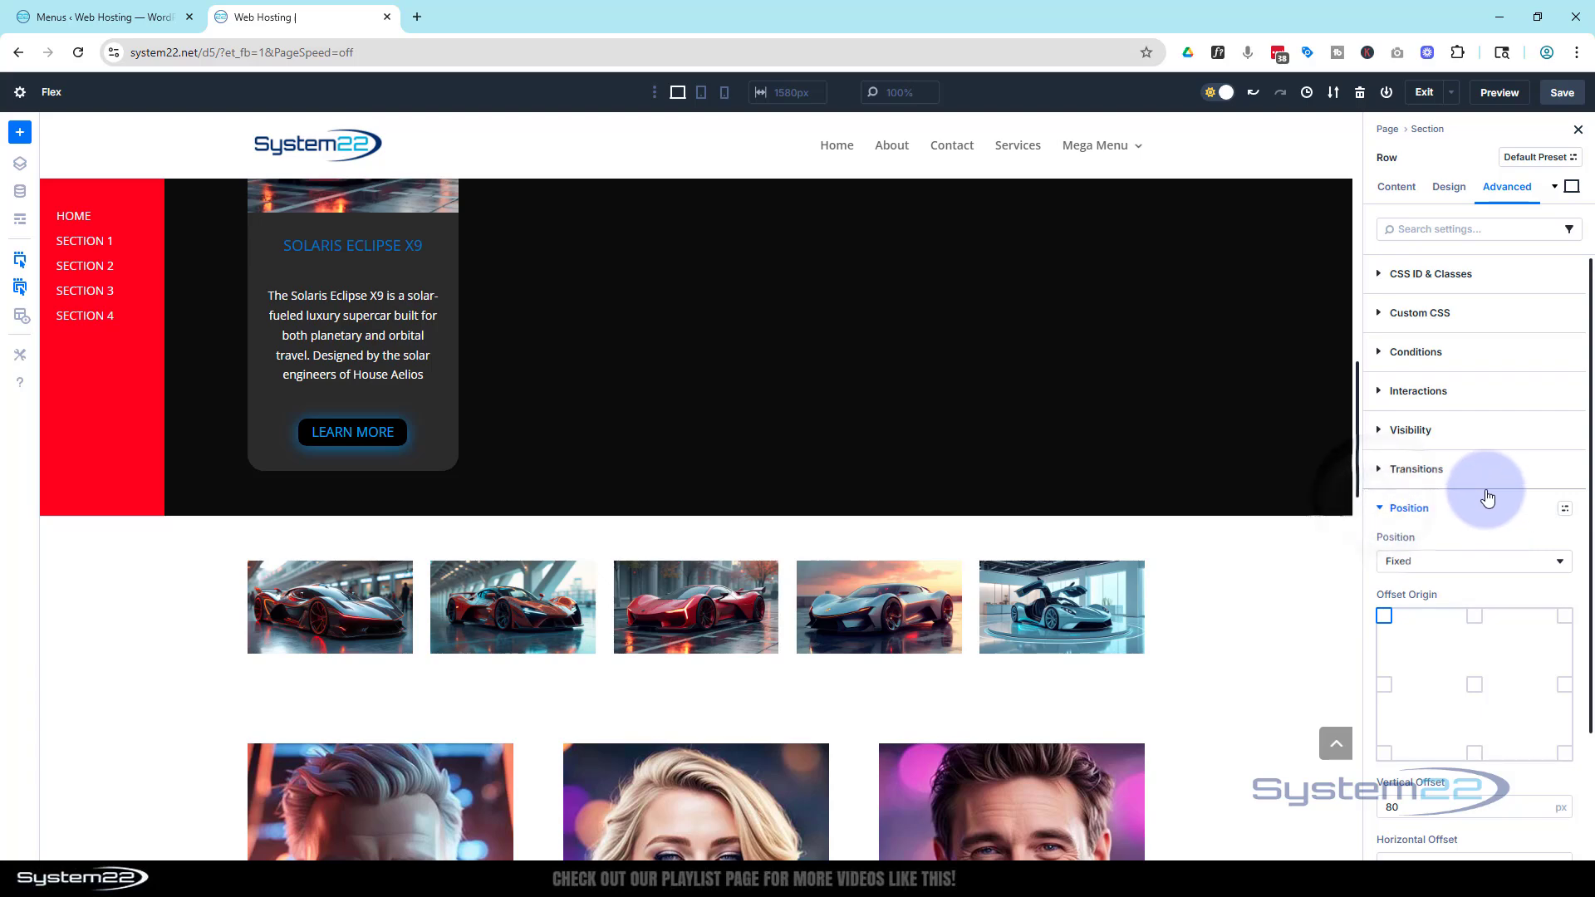
scroll(1488, 497, down, 2)
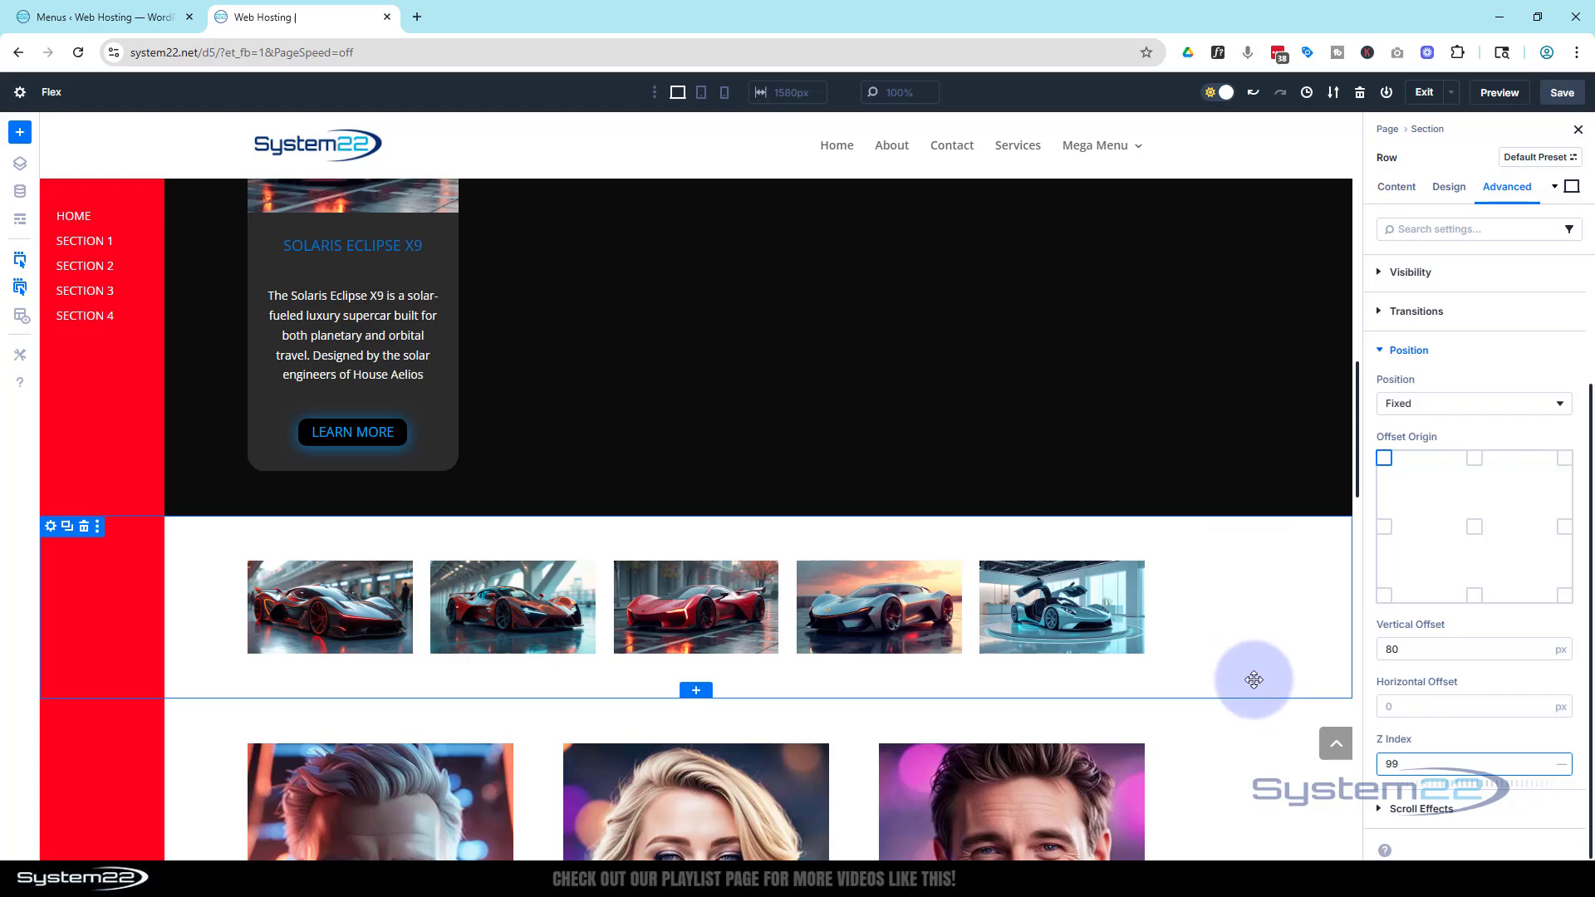
Step: Examine whether the menu row stays in front of every section along the whole page
scroll(1260, 688, down, 4)
scroll(1261, 687, up, 7)
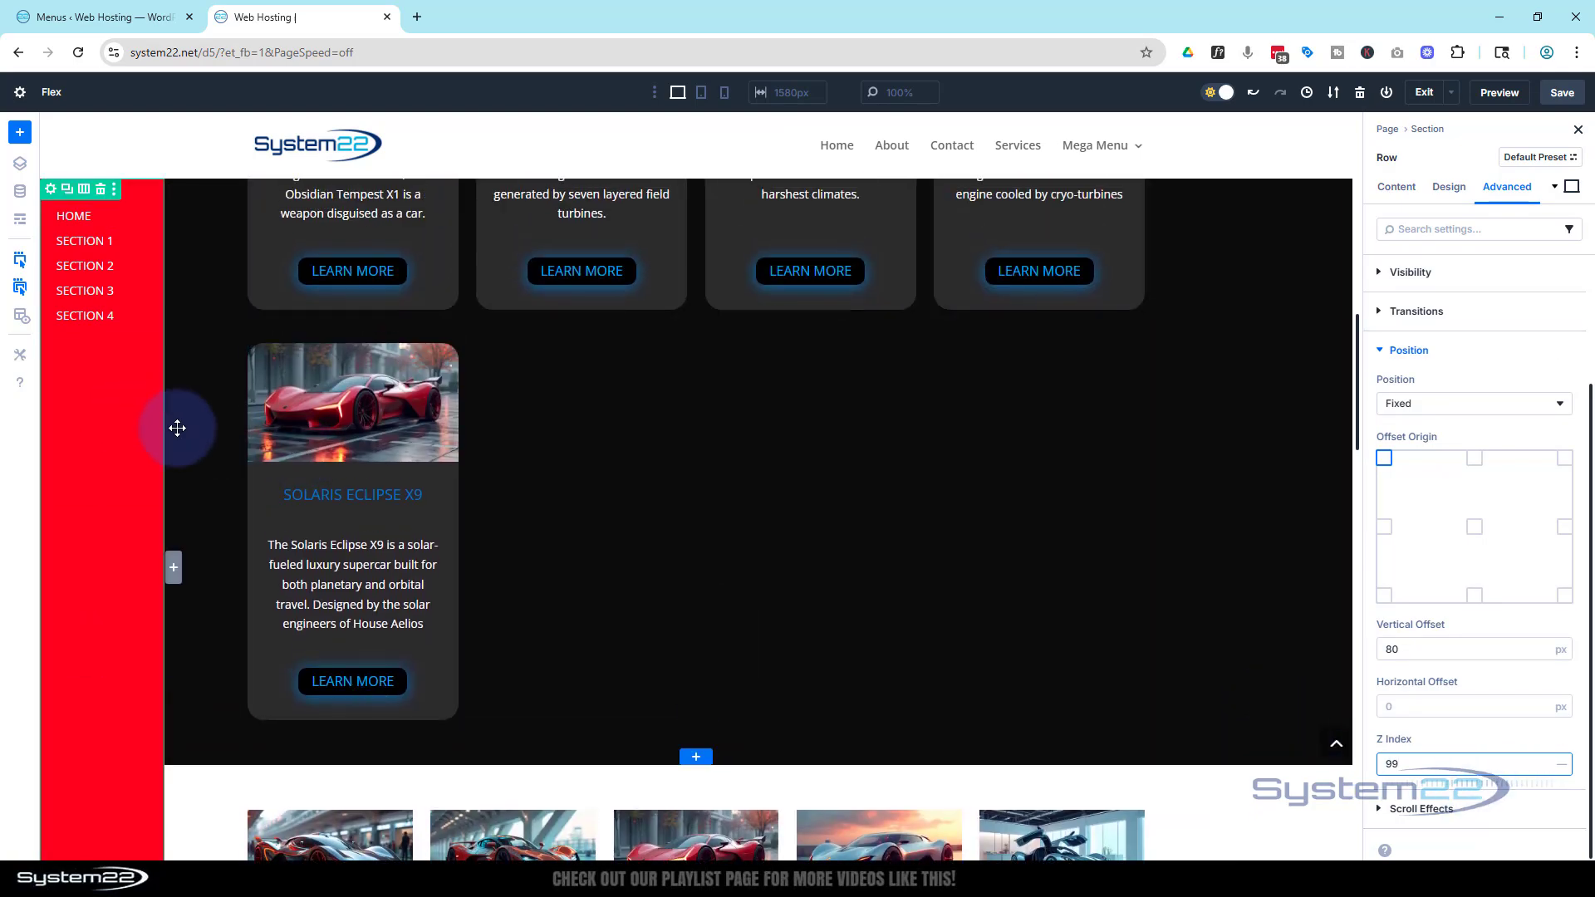
scroll(178, 424, up, 5)
scroll(181, 420, down, 12)
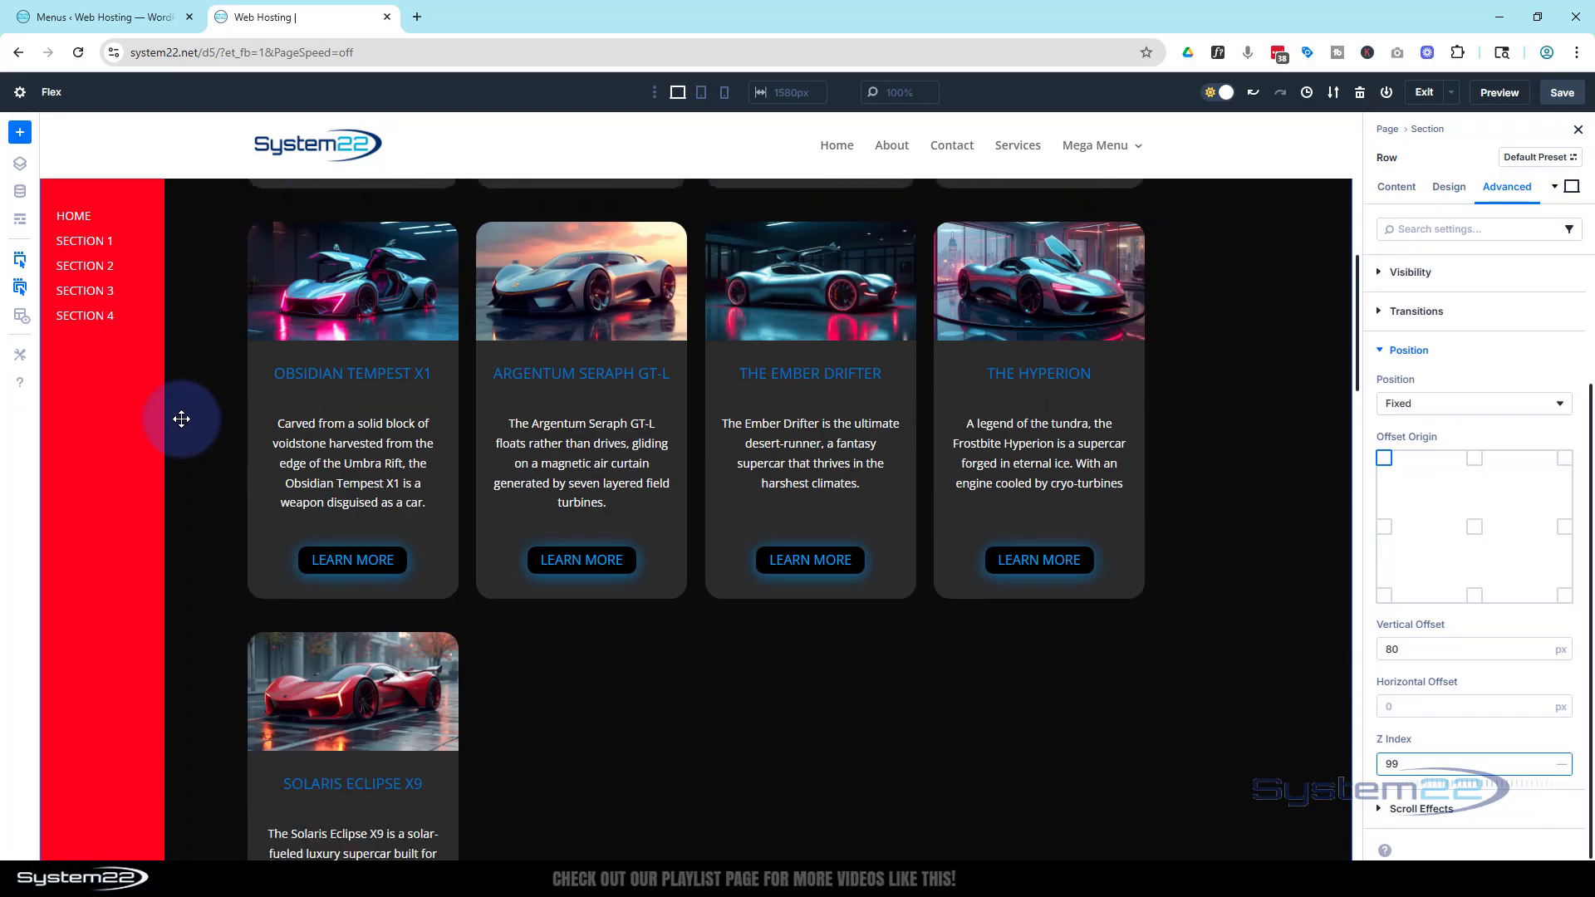
scroll(181, 419, down, 12)
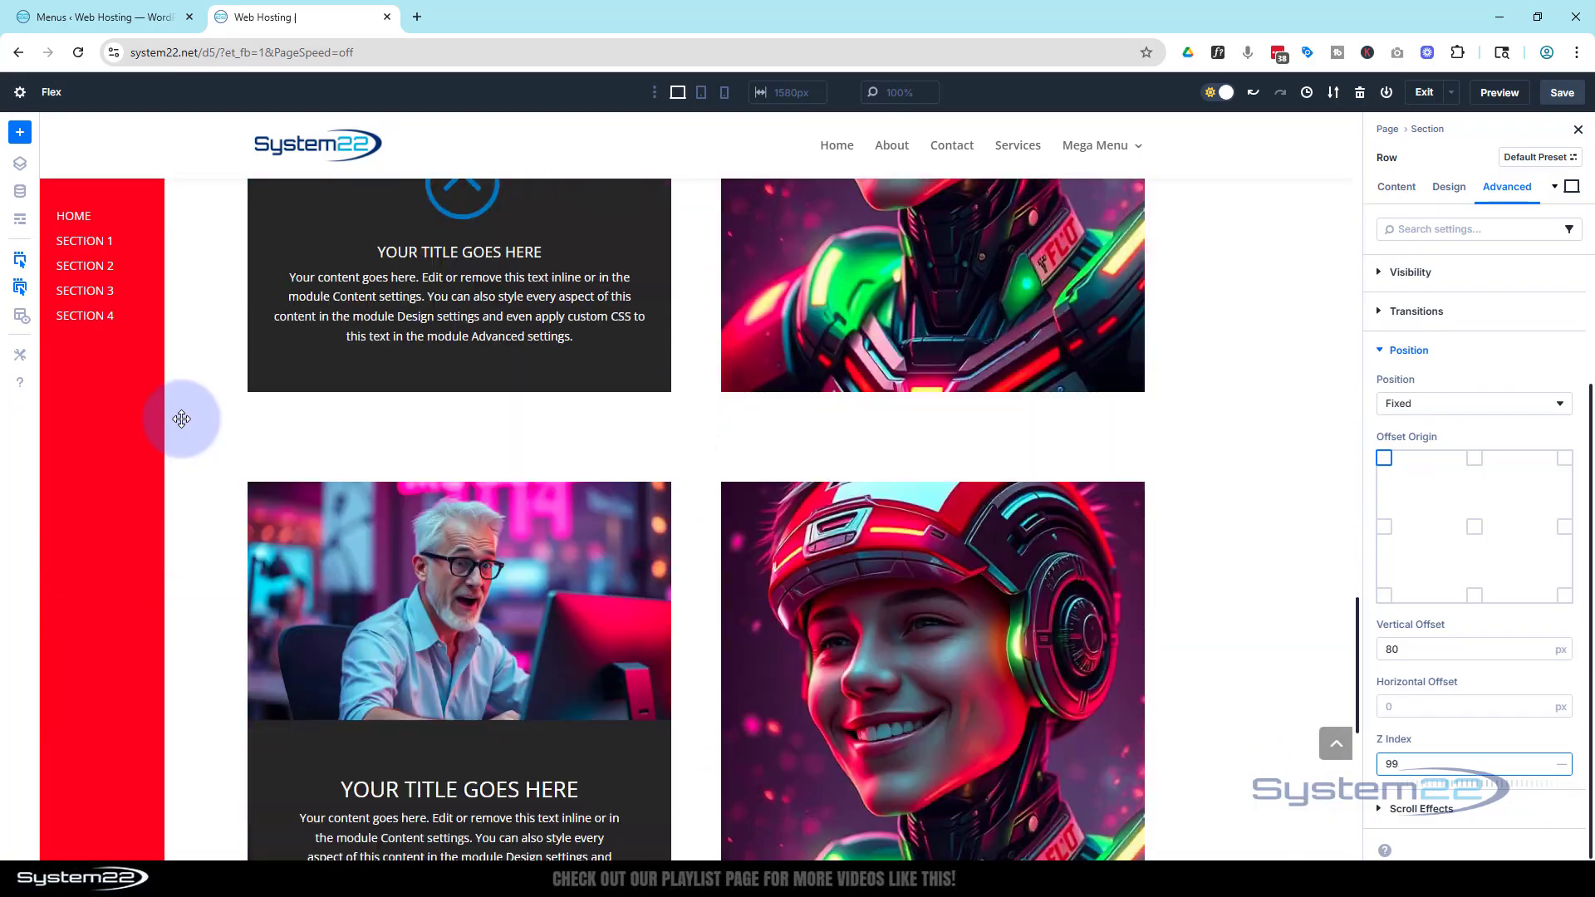
scroll(181, 419, up, 10)
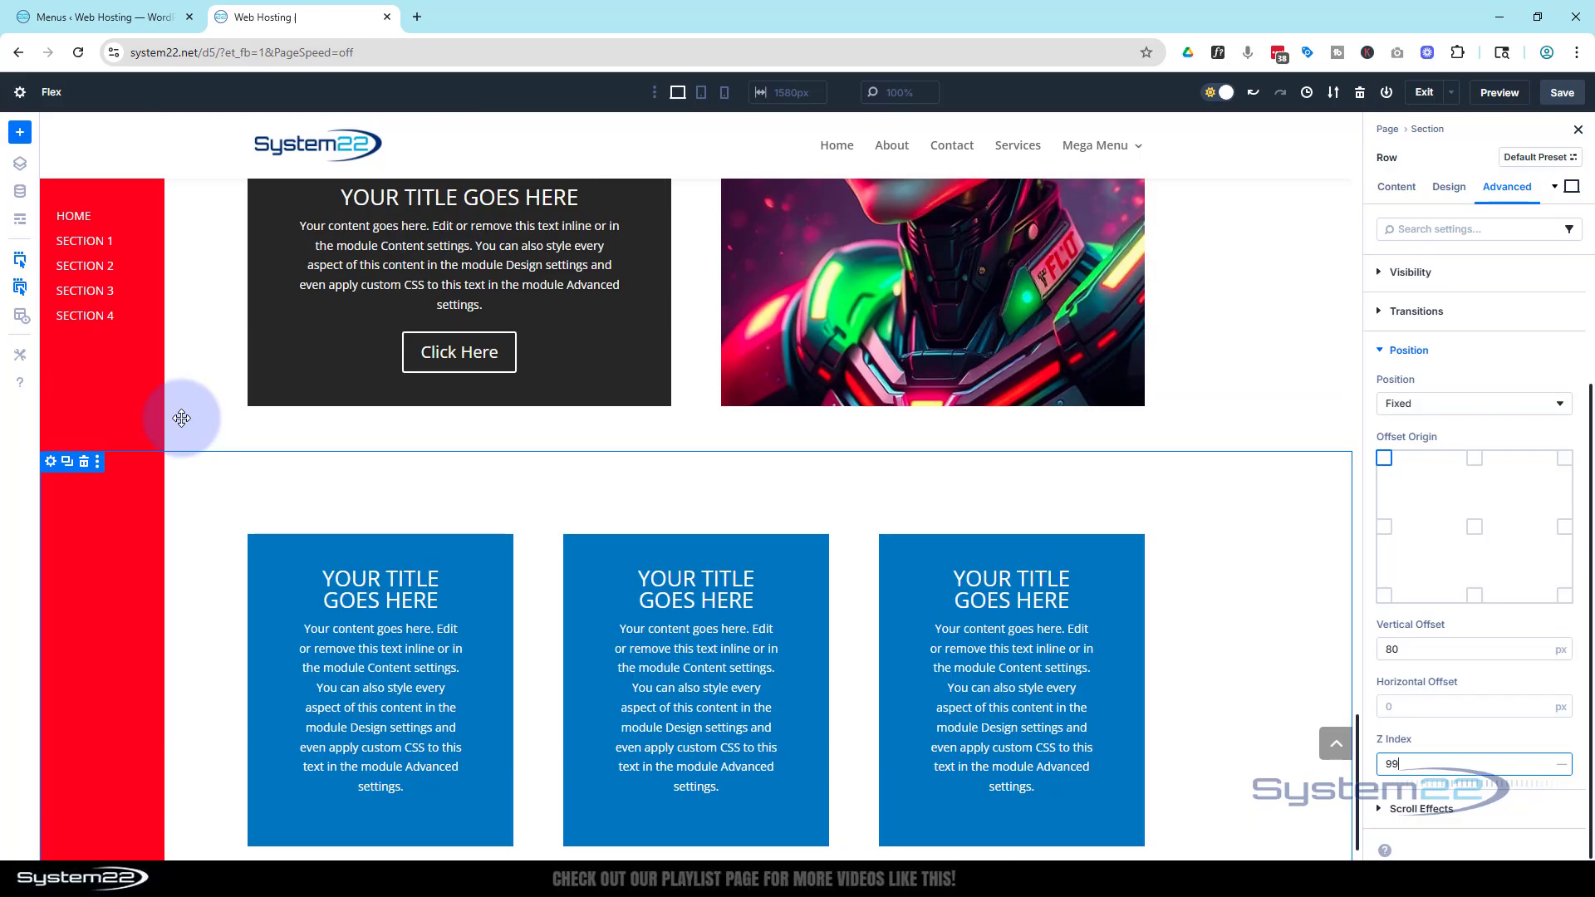
scroll(181, 417, up, 10)
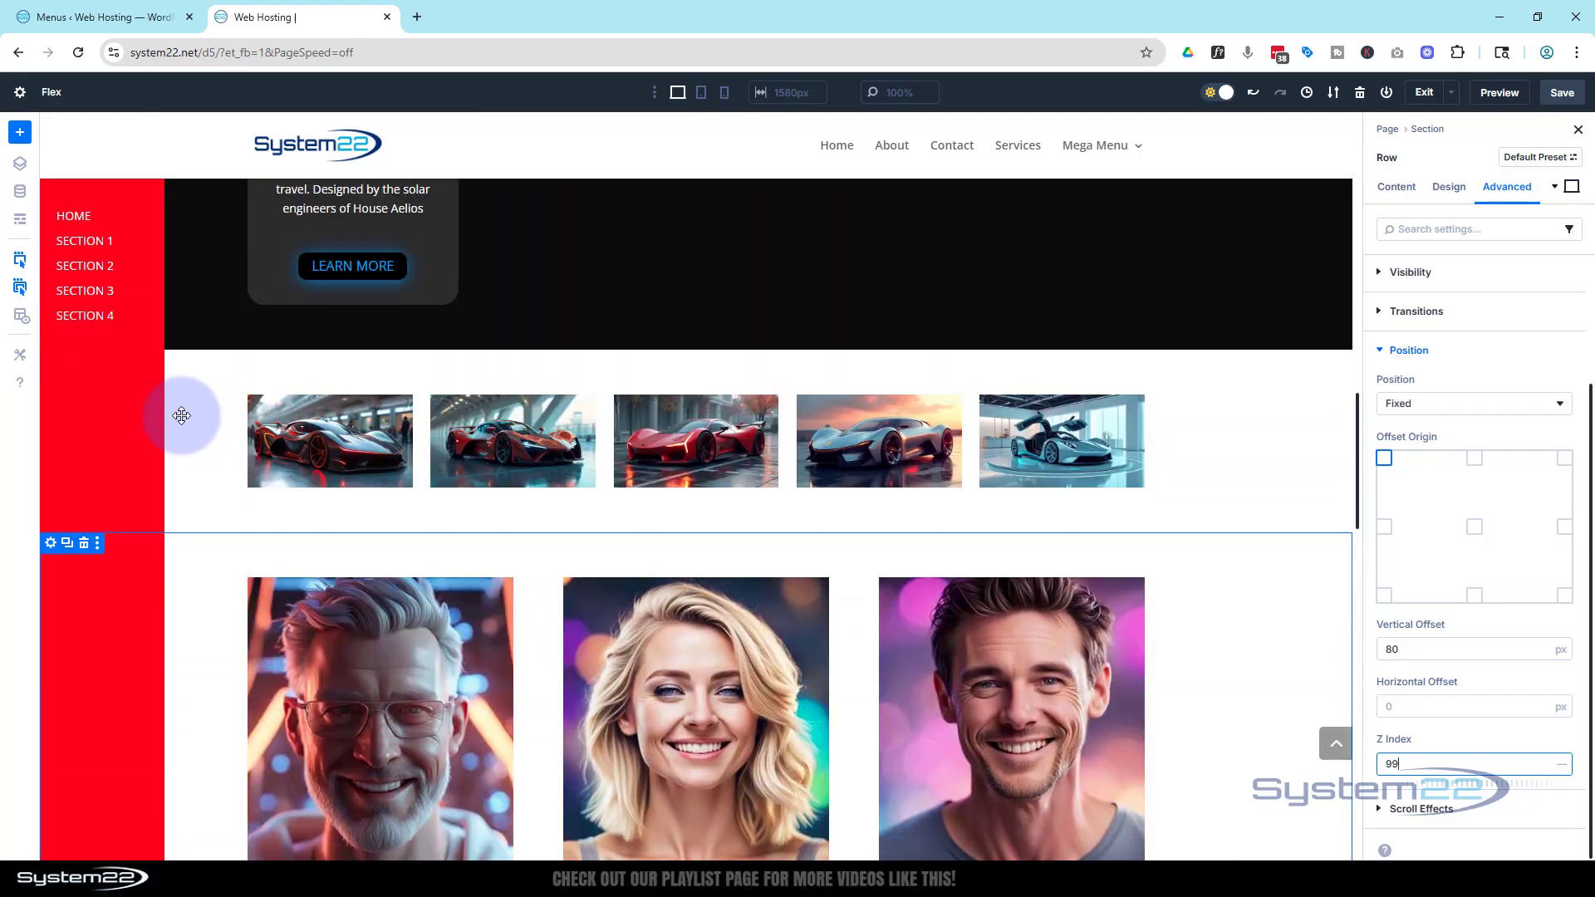
scroll(182, 413, up, 4)
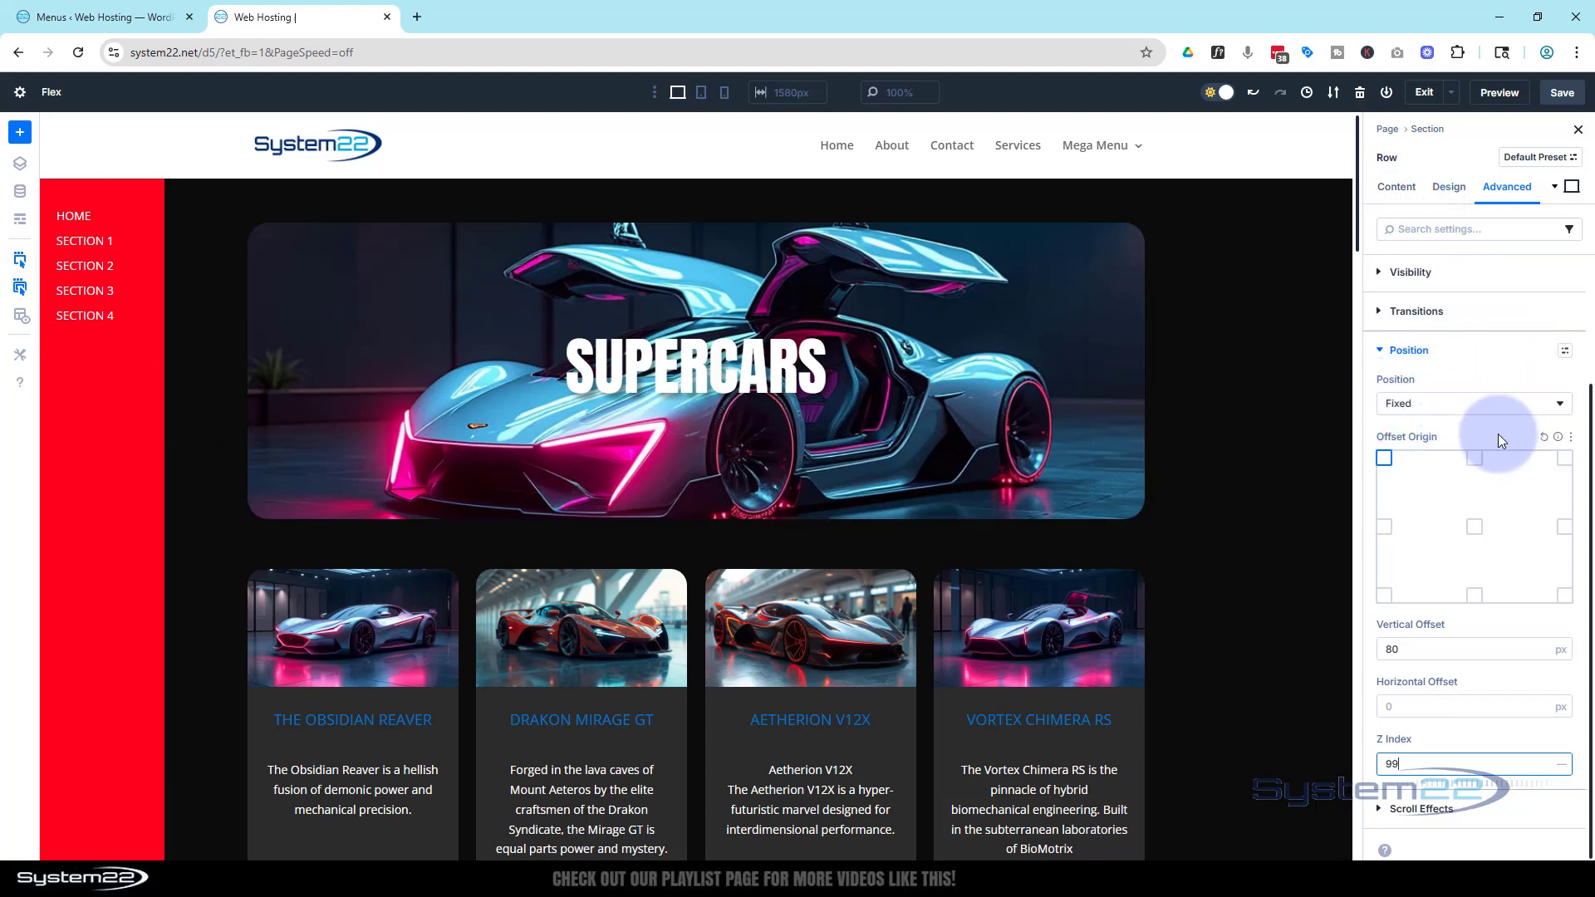
Step: Change the menu row's background color to black (000000)
click(1374, 185)
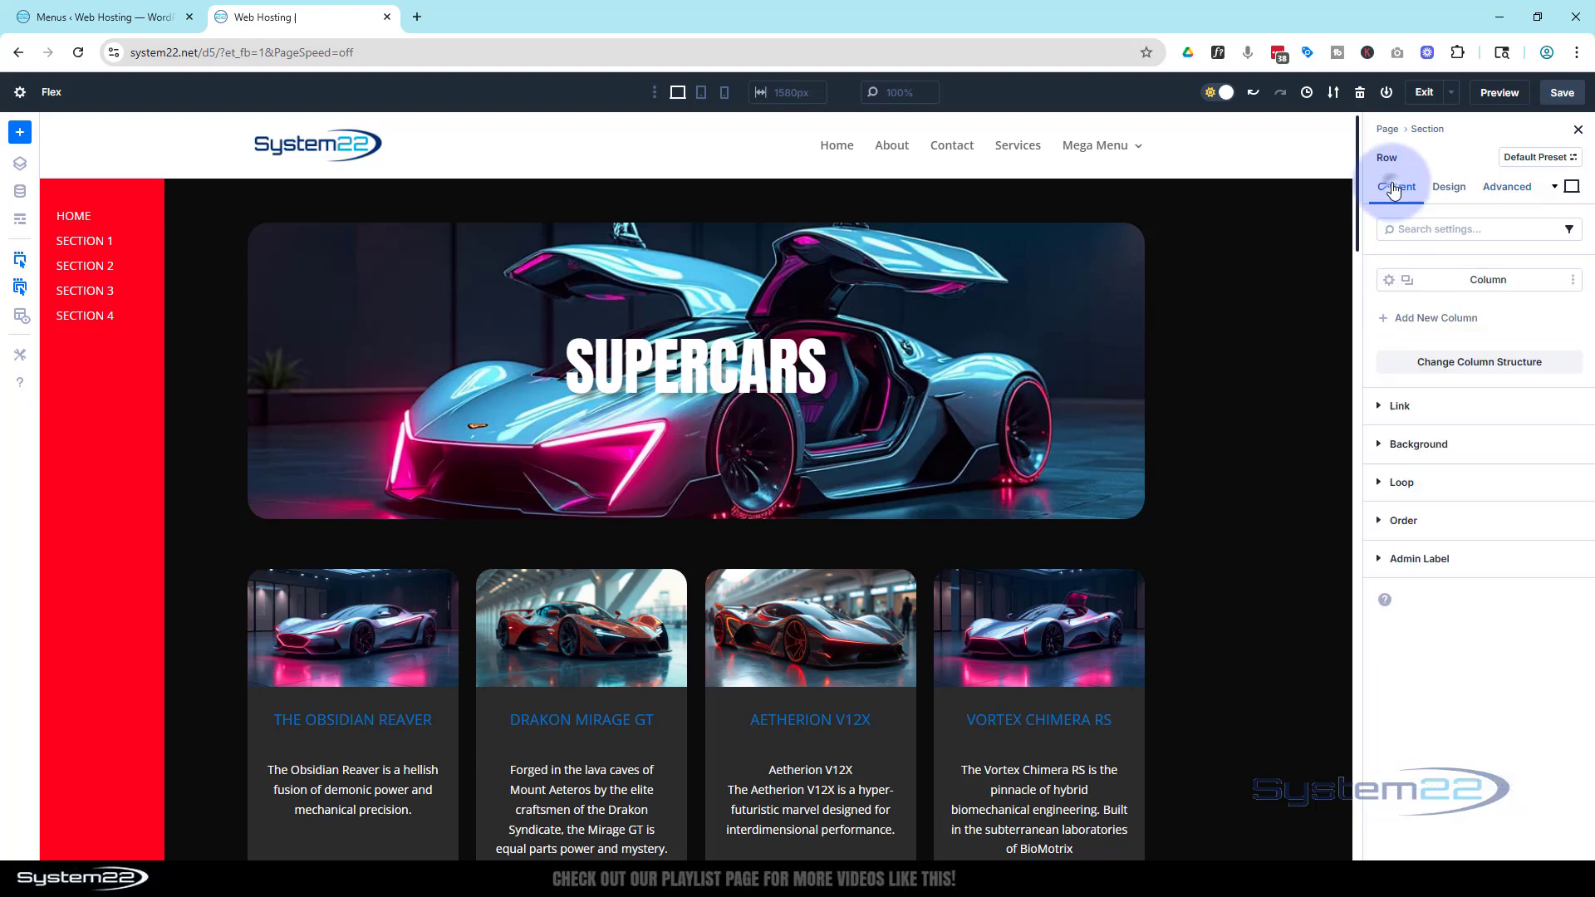
click(1381, 447)
click(1500, 612)
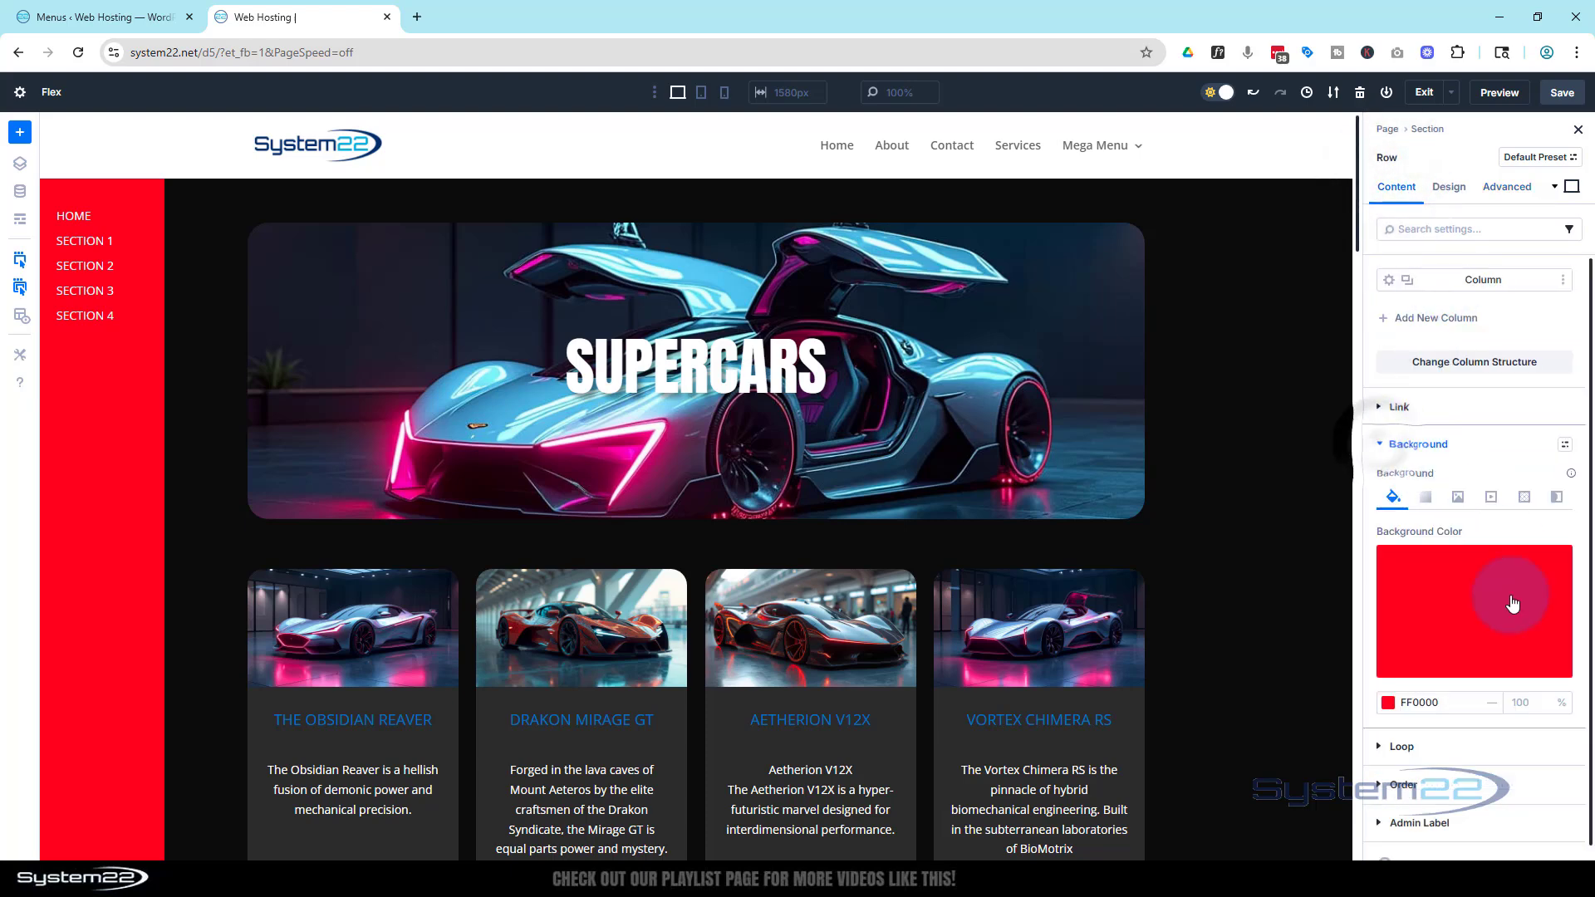
drag(1200, 538, 1142, 591)
drag(213, 388, 186, 394)
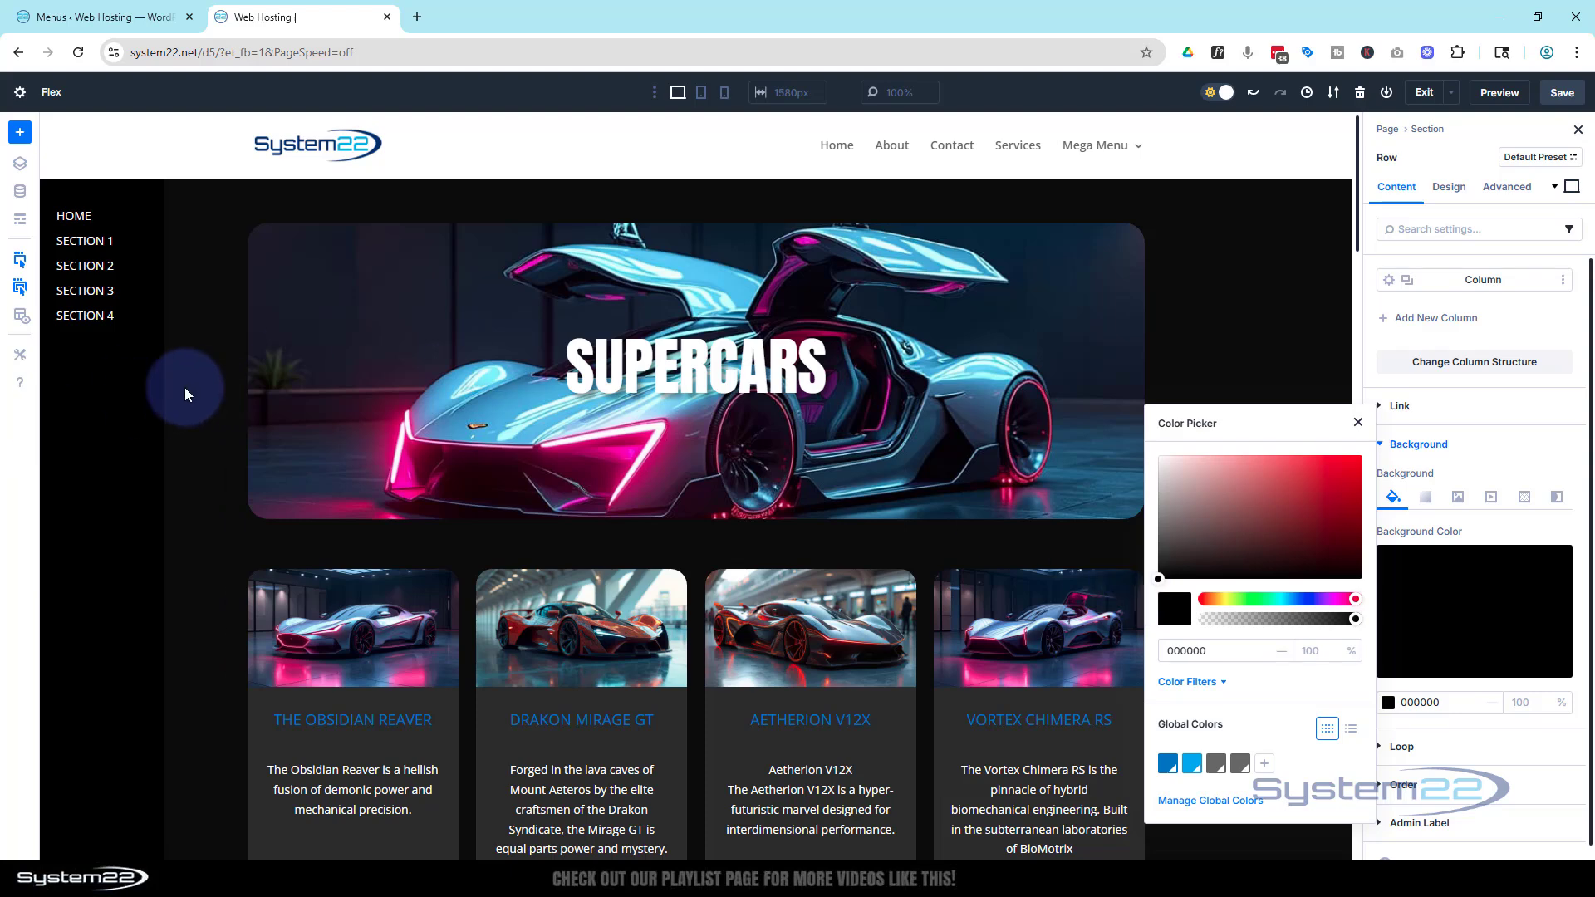
click(1357, 425)
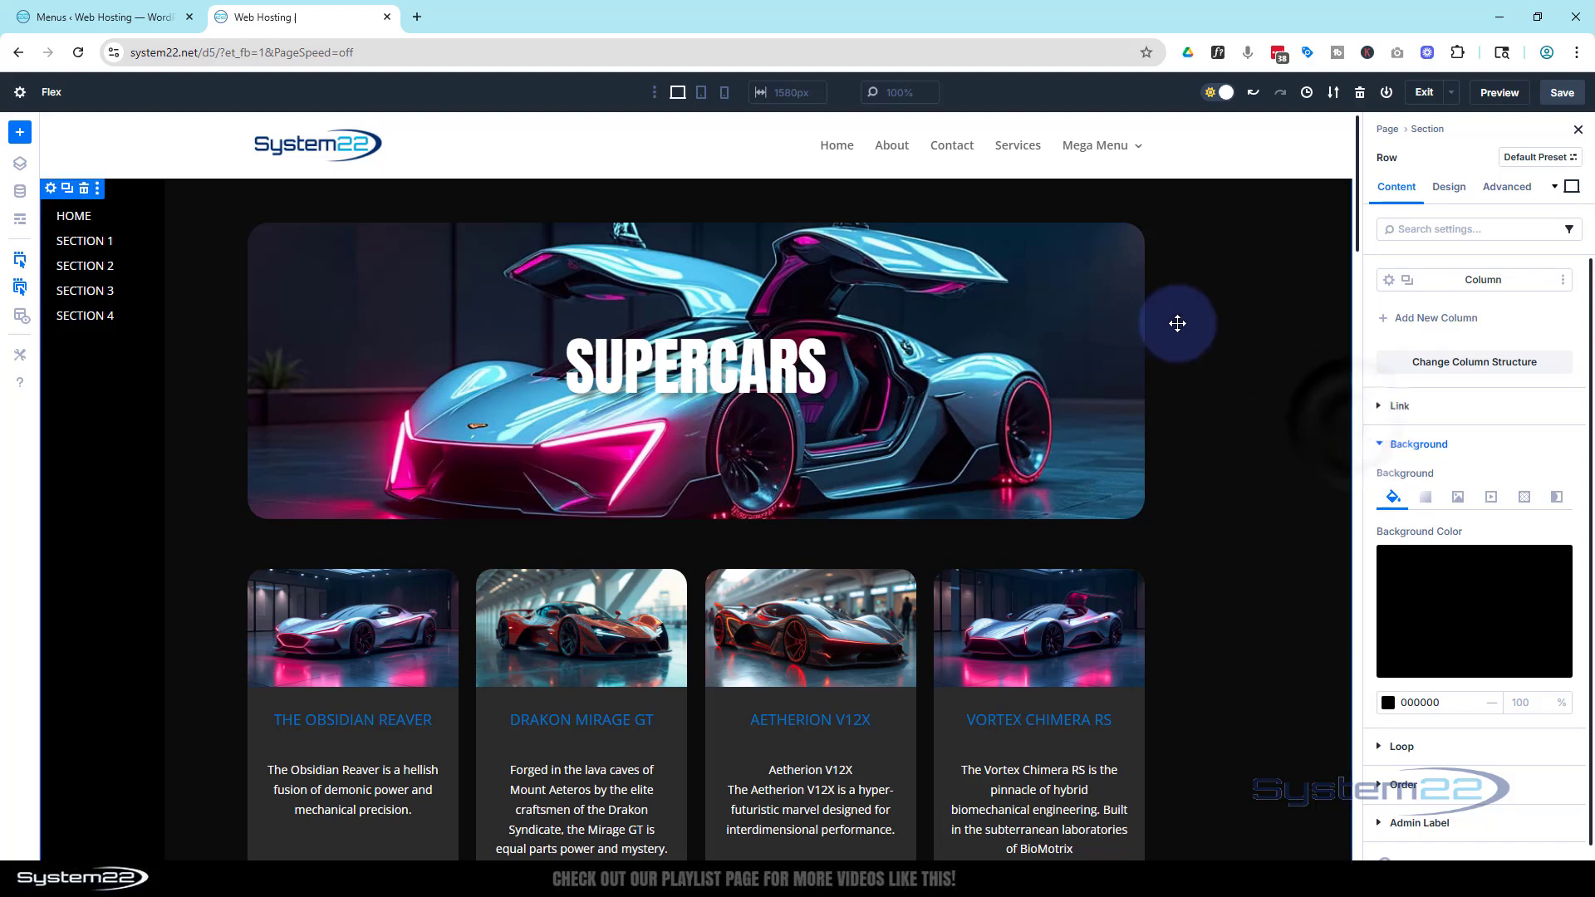
Step: Switch to the tablet view and set the Menu module's text alignment to left
click(704, 95)
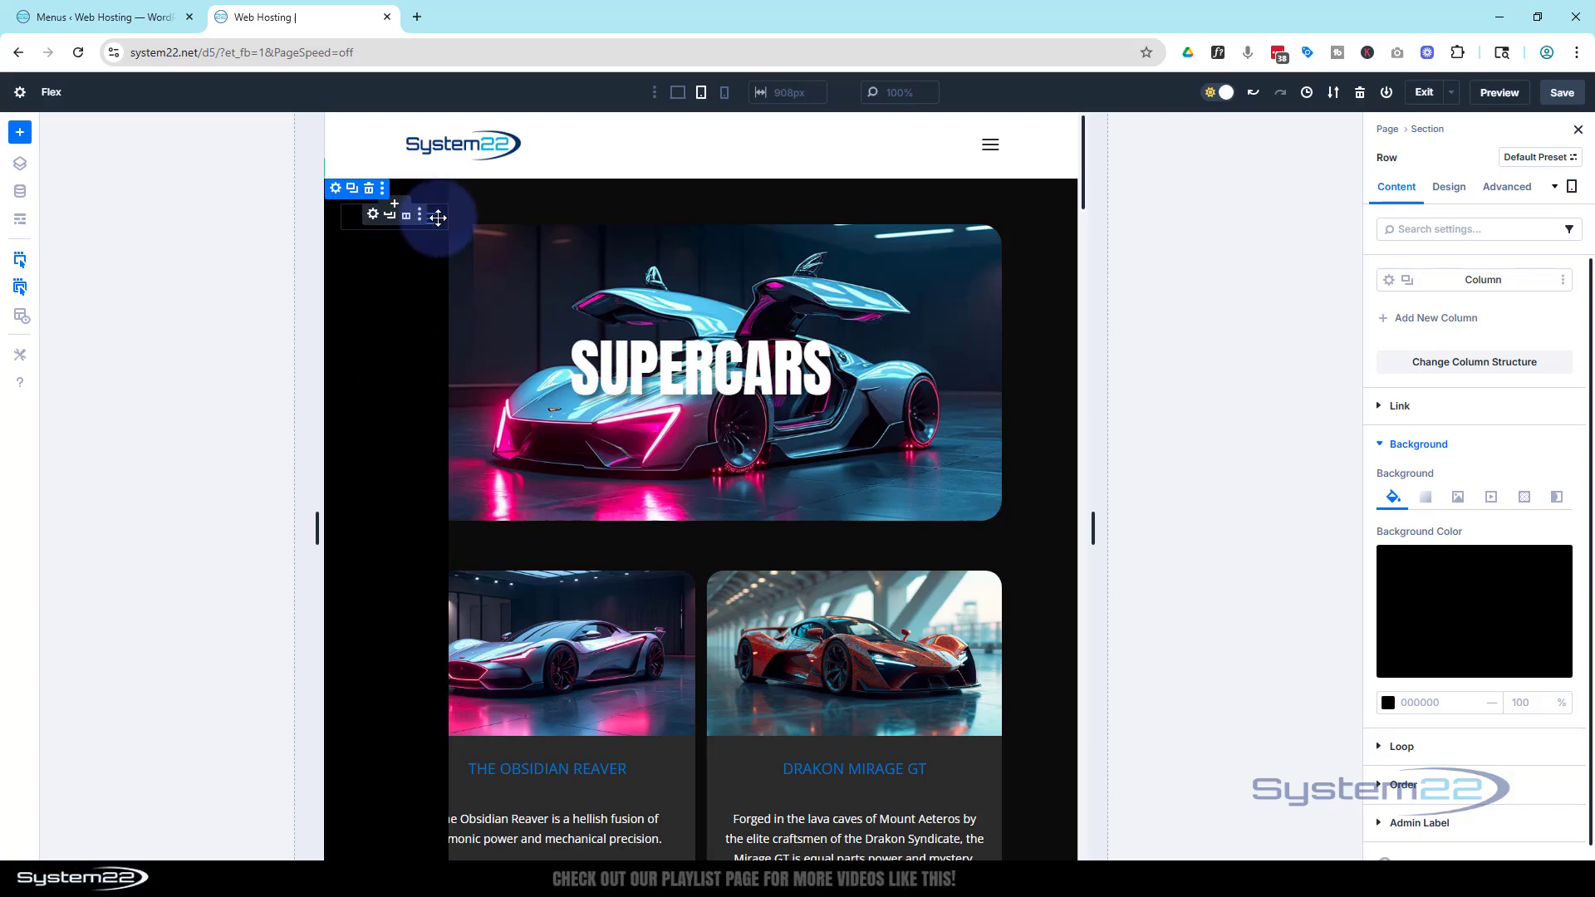
mouse_move(434, 217)
mouse_down()
mouse_move(400, 355)
mouse_move(445, 259)
mouse_move(435, 217)
mouse_up()
click(372, 216)
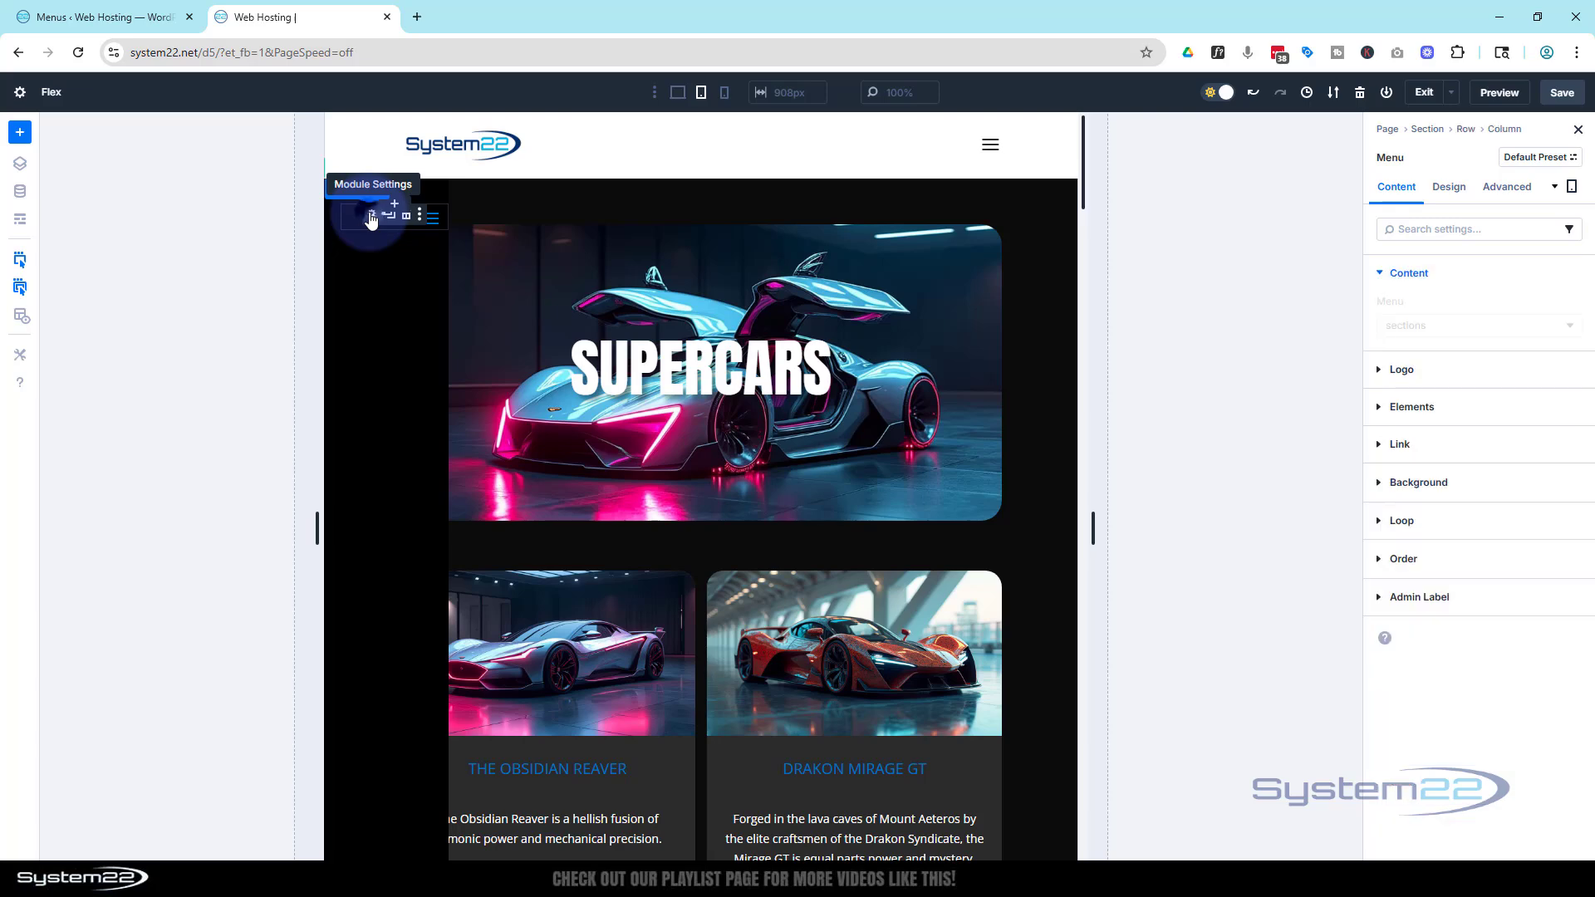
click(1450, 187)
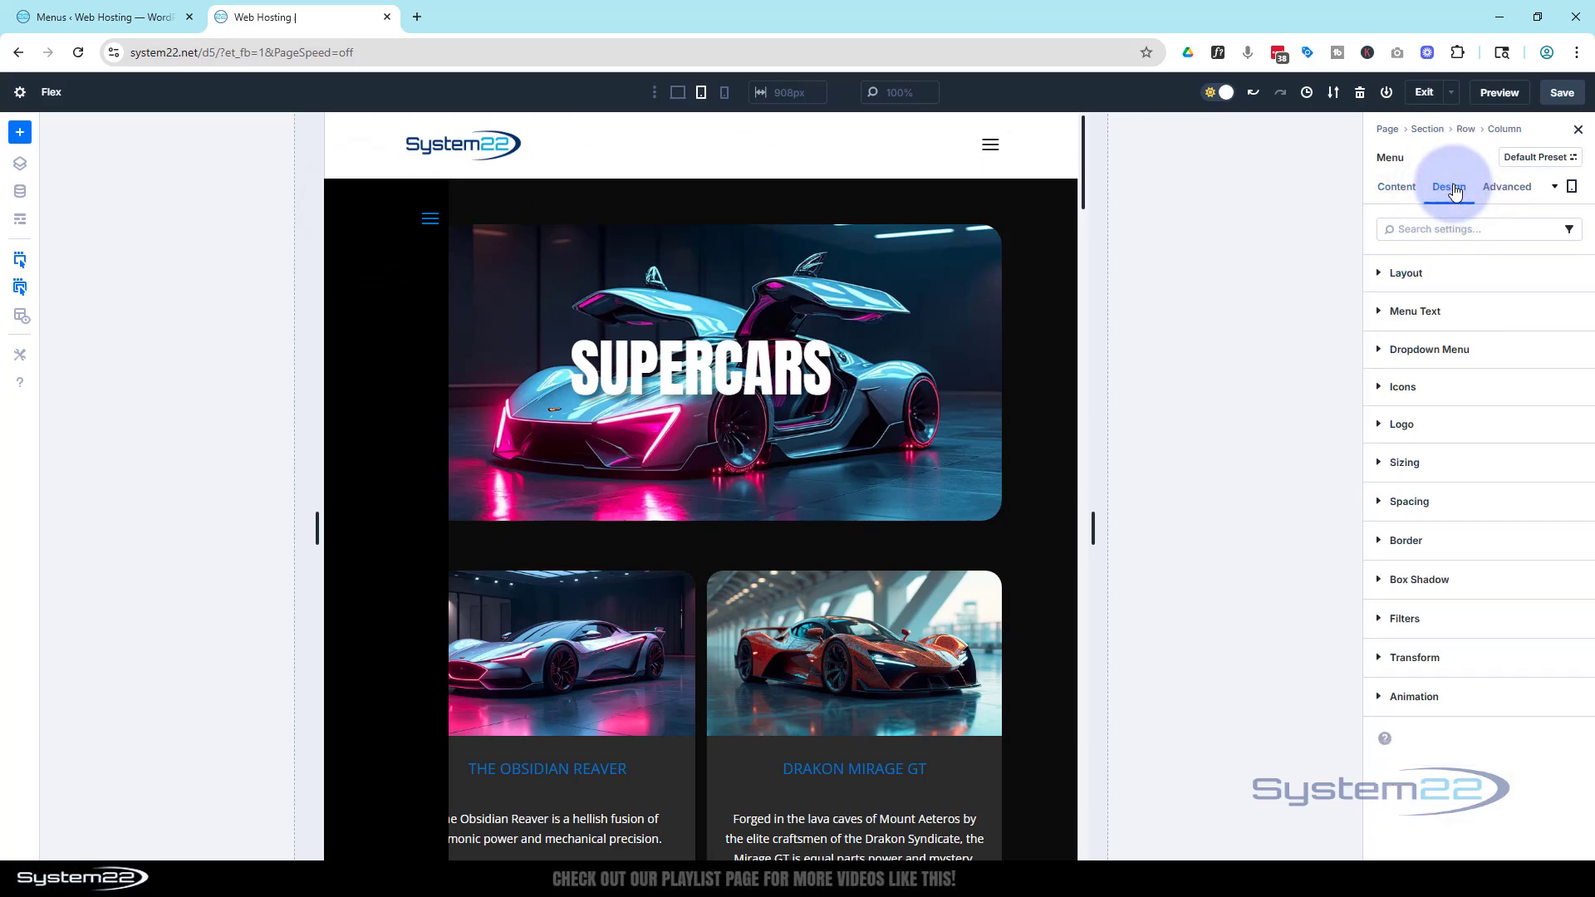
click(1380, 312)
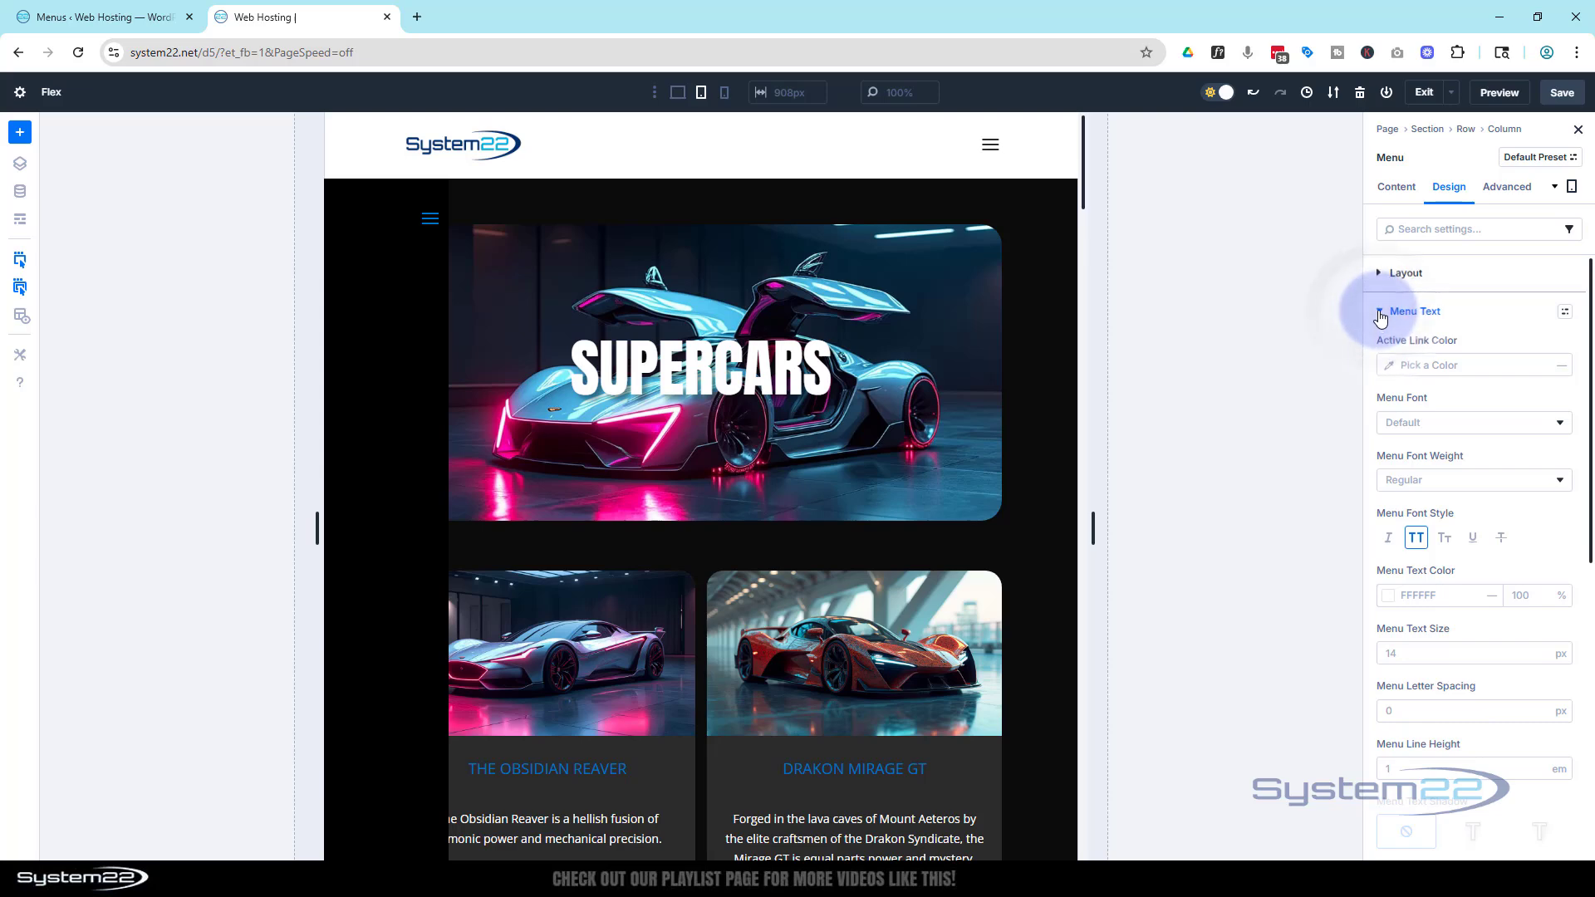
scroll(1477, 348, down, 6)
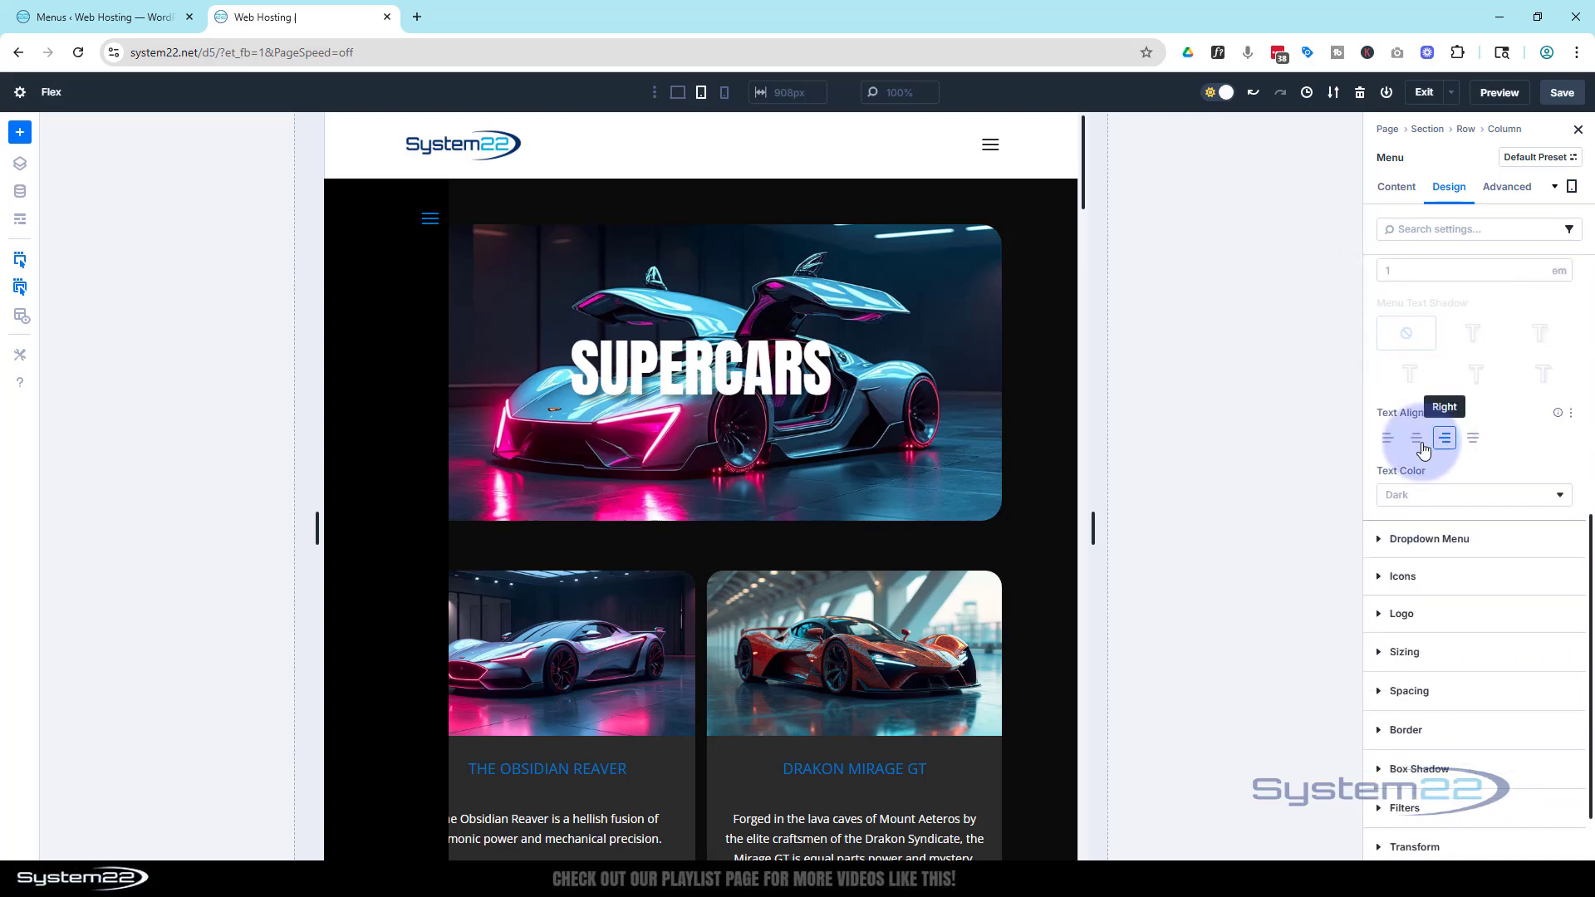
click(1390, 440)
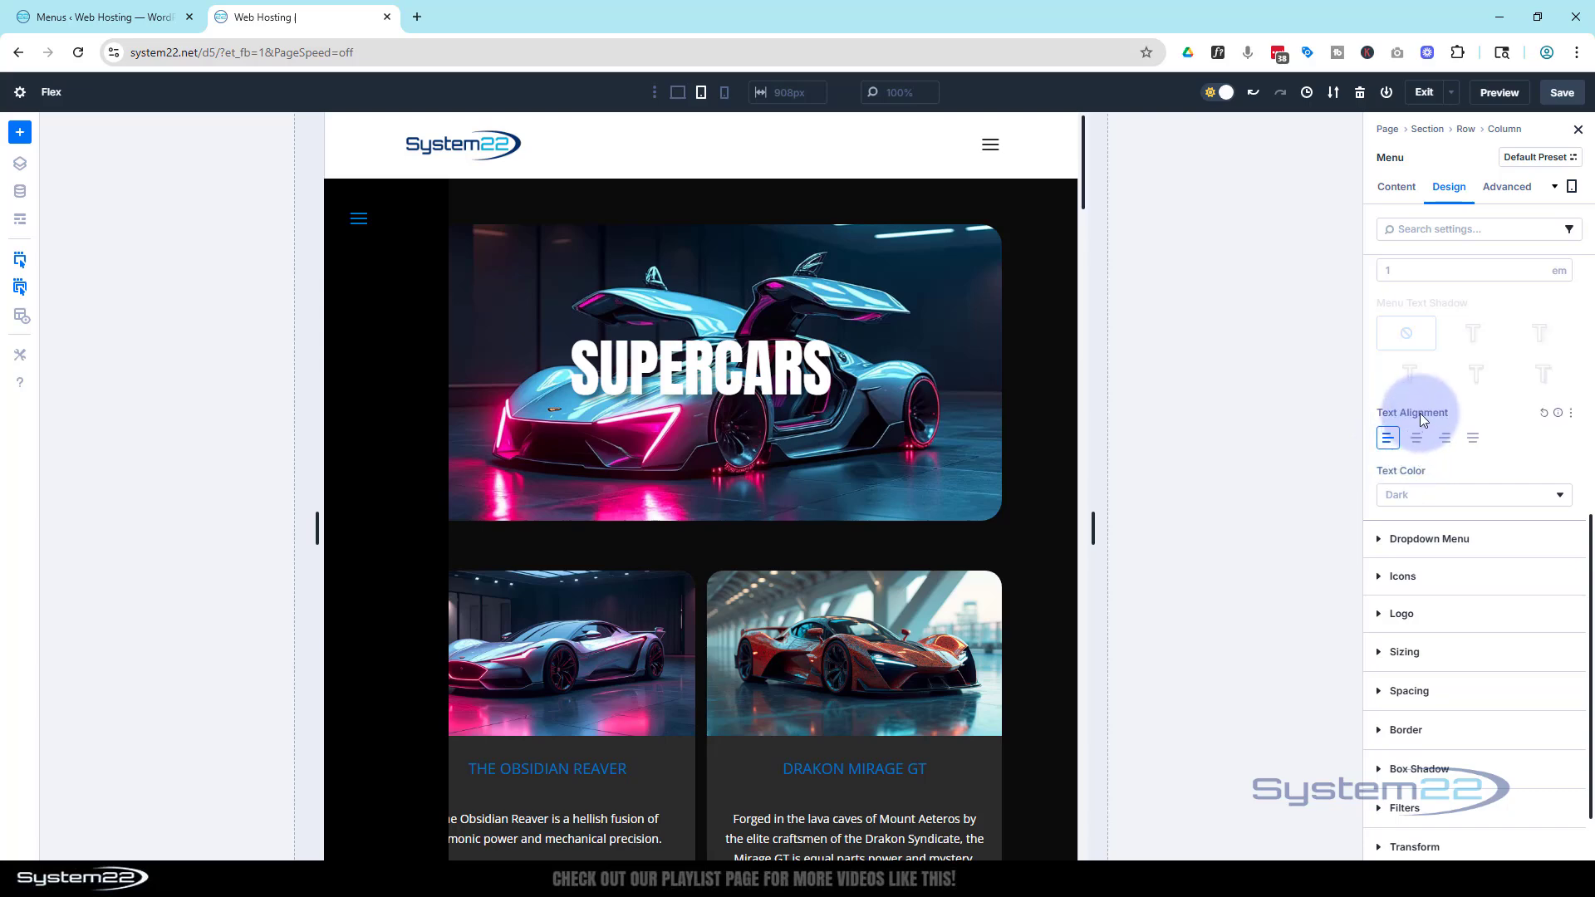
Step: Change the Menu module's hamburger icon color to white (FFFFFF) for tablet
scroll(1493, 427, down, 1)
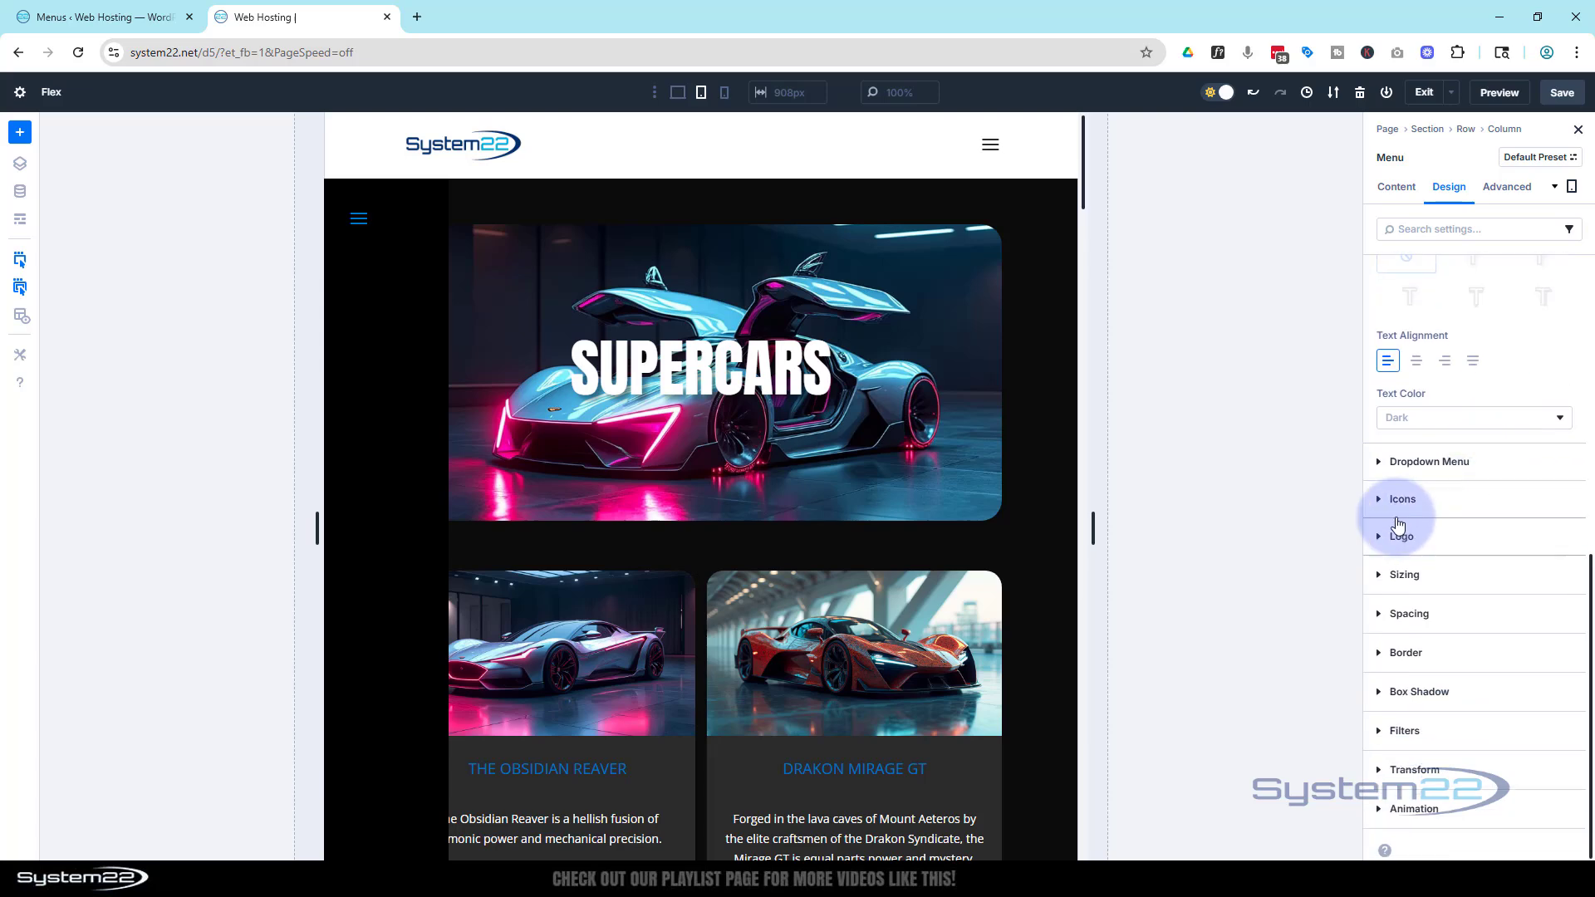
click(1381, 501)
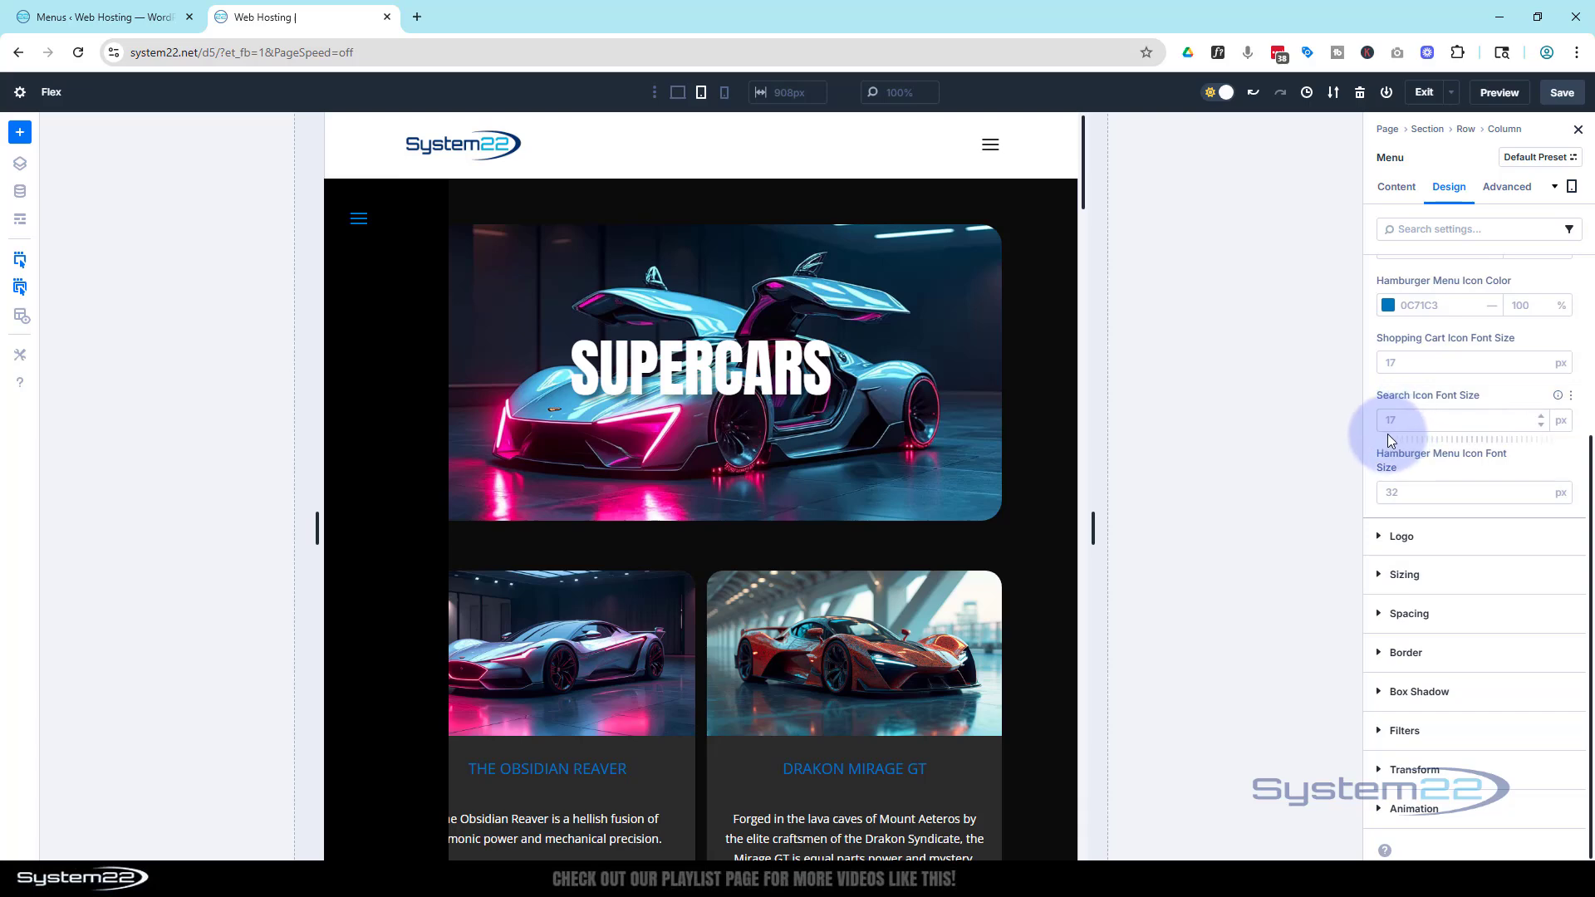
click(1388, 305)
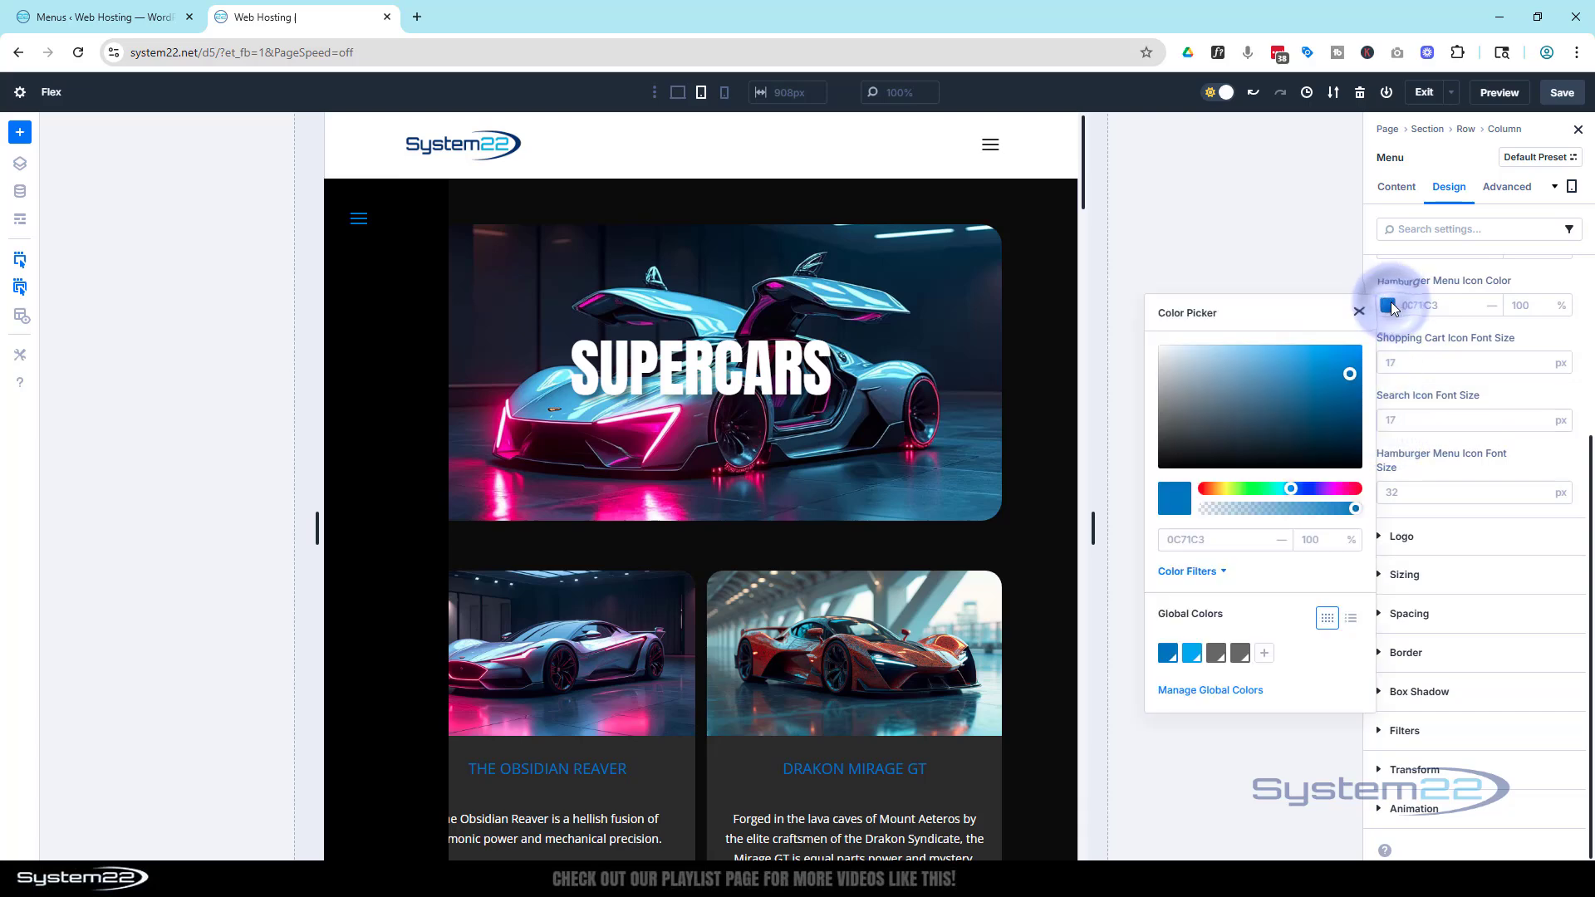
drag(1198, 366, 1141, 337)
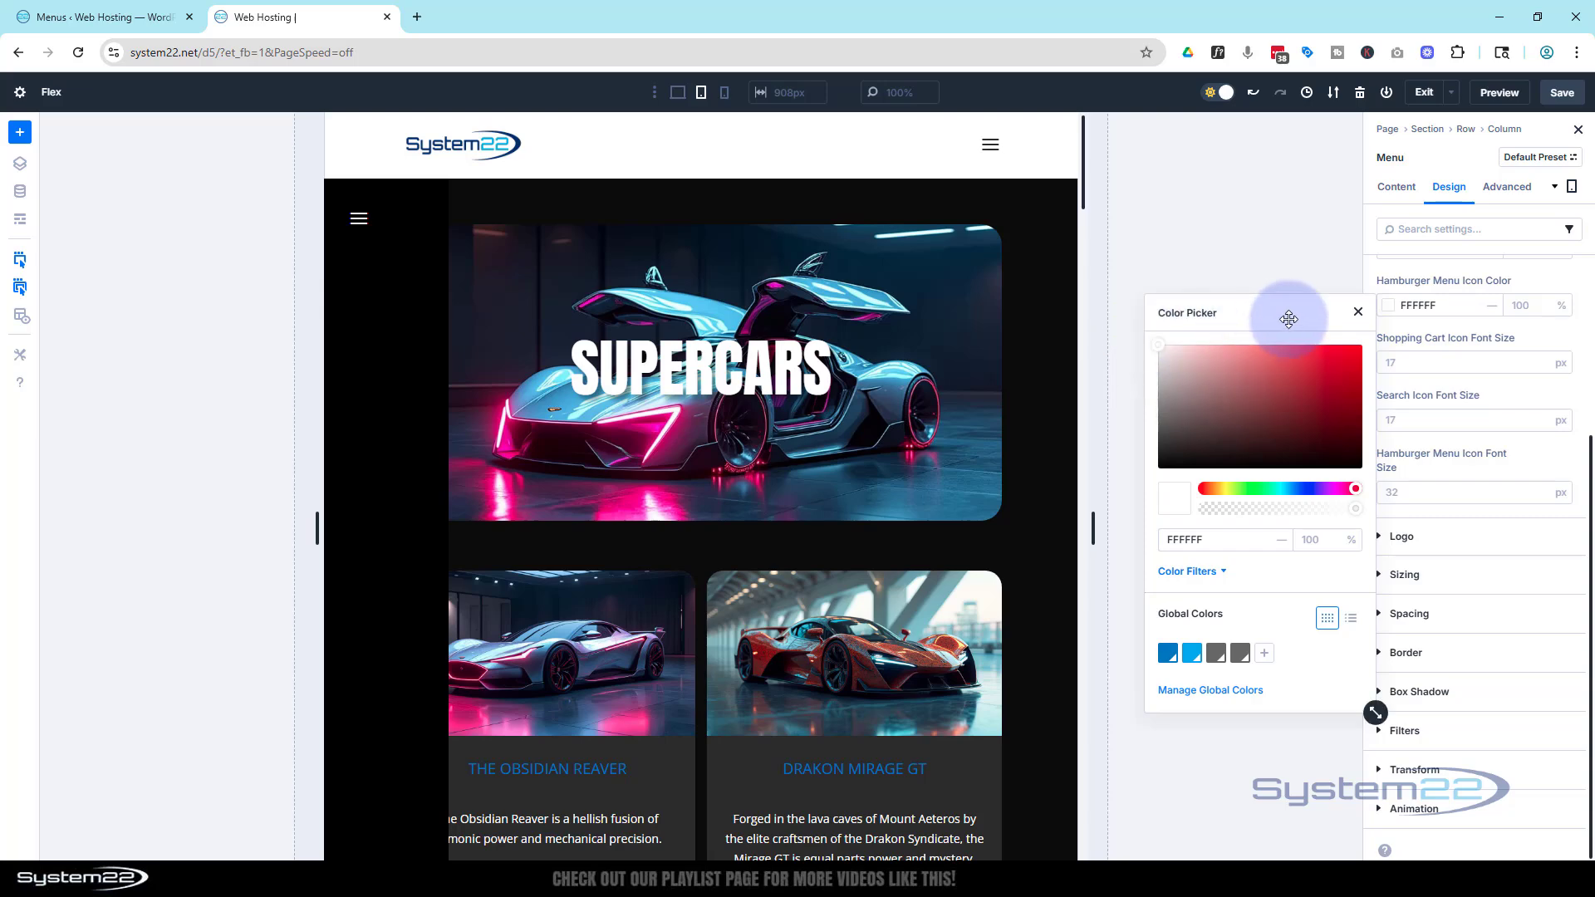
click(1357, 311)
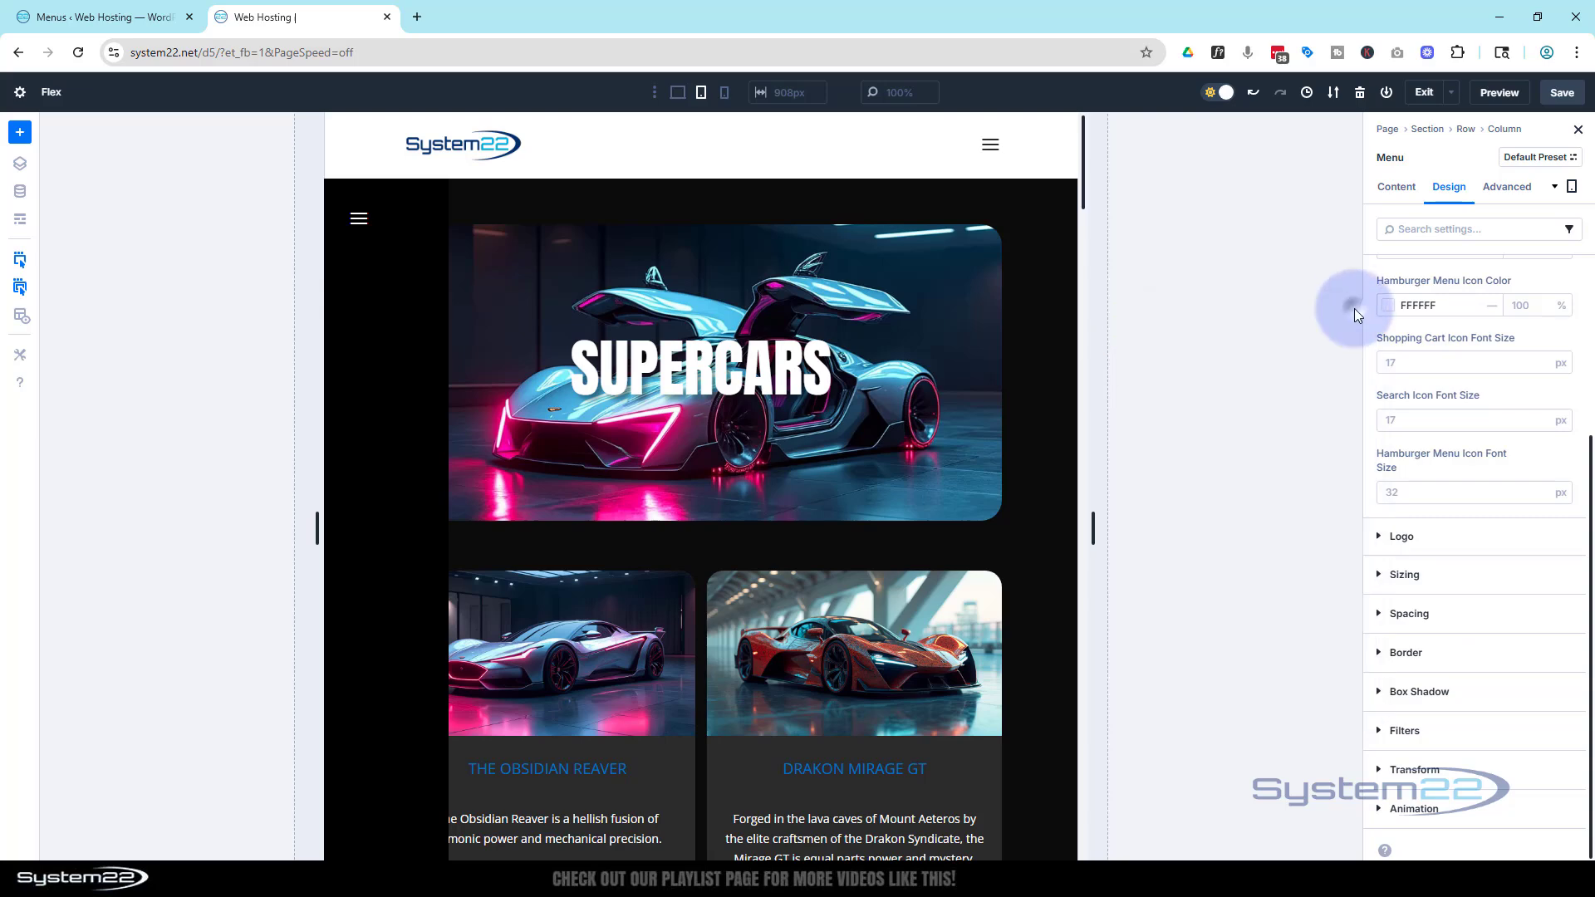
Step: Switch to the phone view and set the Menu module's text alignment to left there as well
click(725, 94)
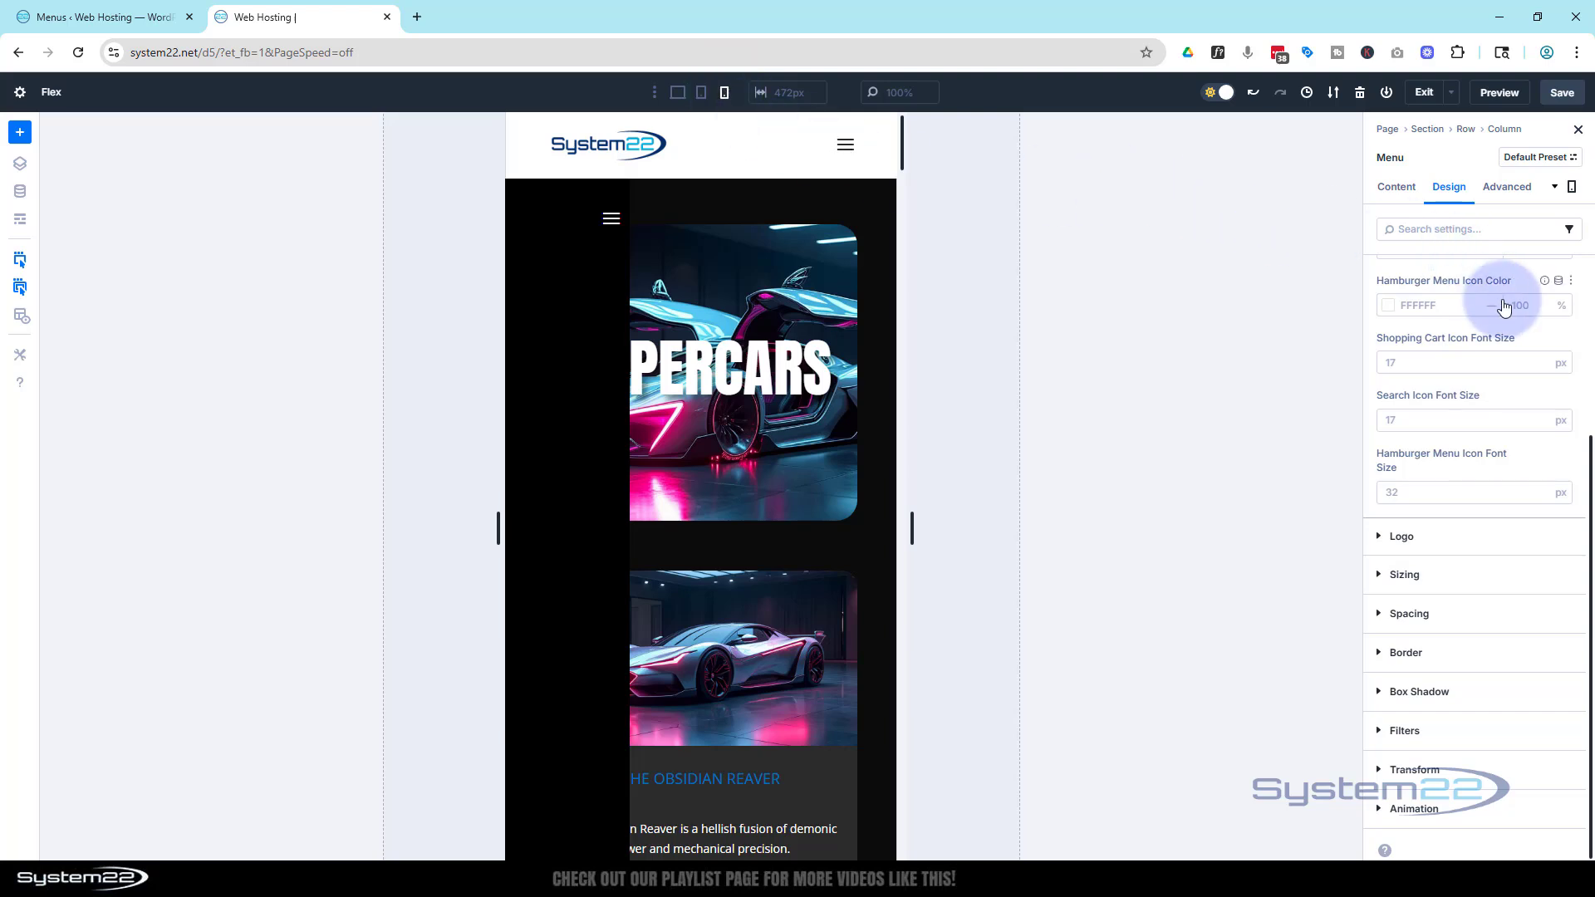
scroll(1473, 325, up, 3)
scroll(1472, 330, up, 1)
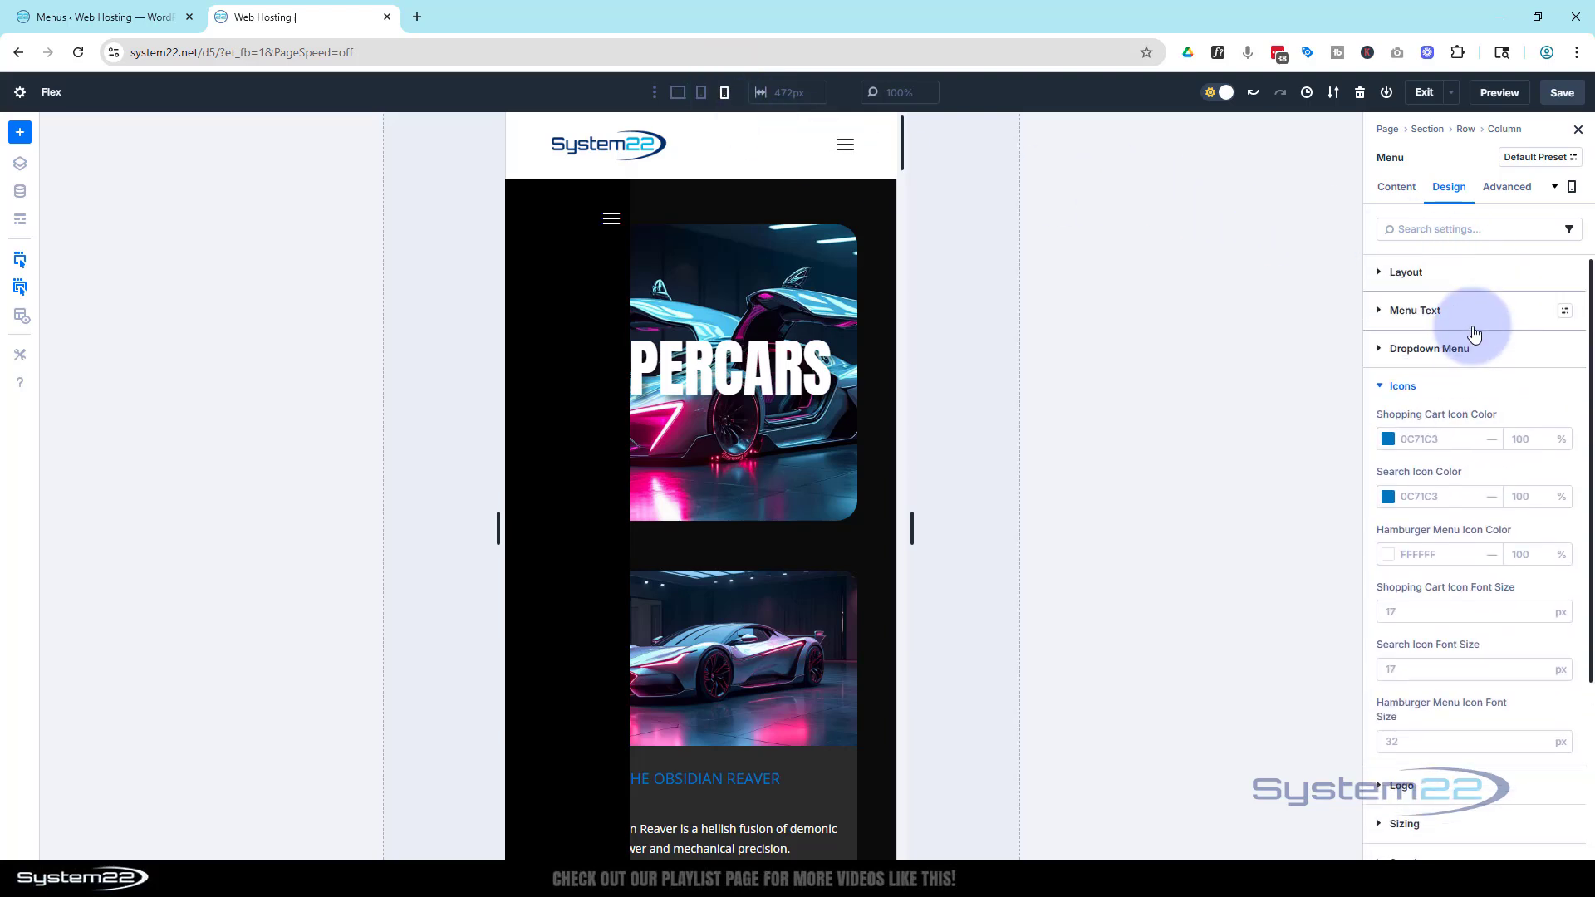
click(1383, 311)
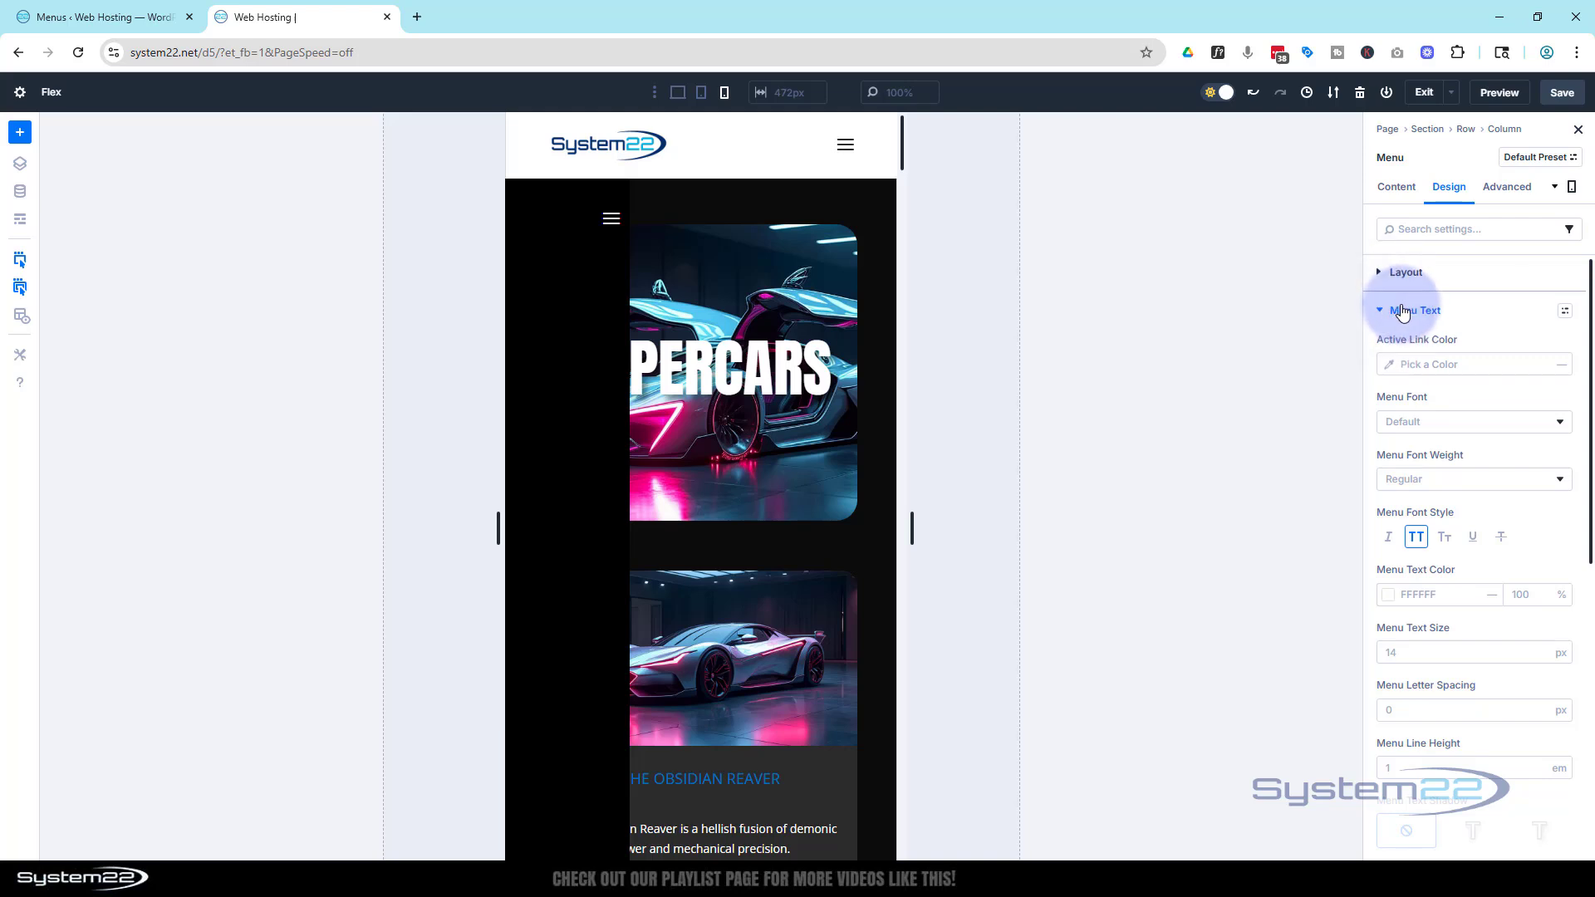
scroll(1403, 312, down, 5)
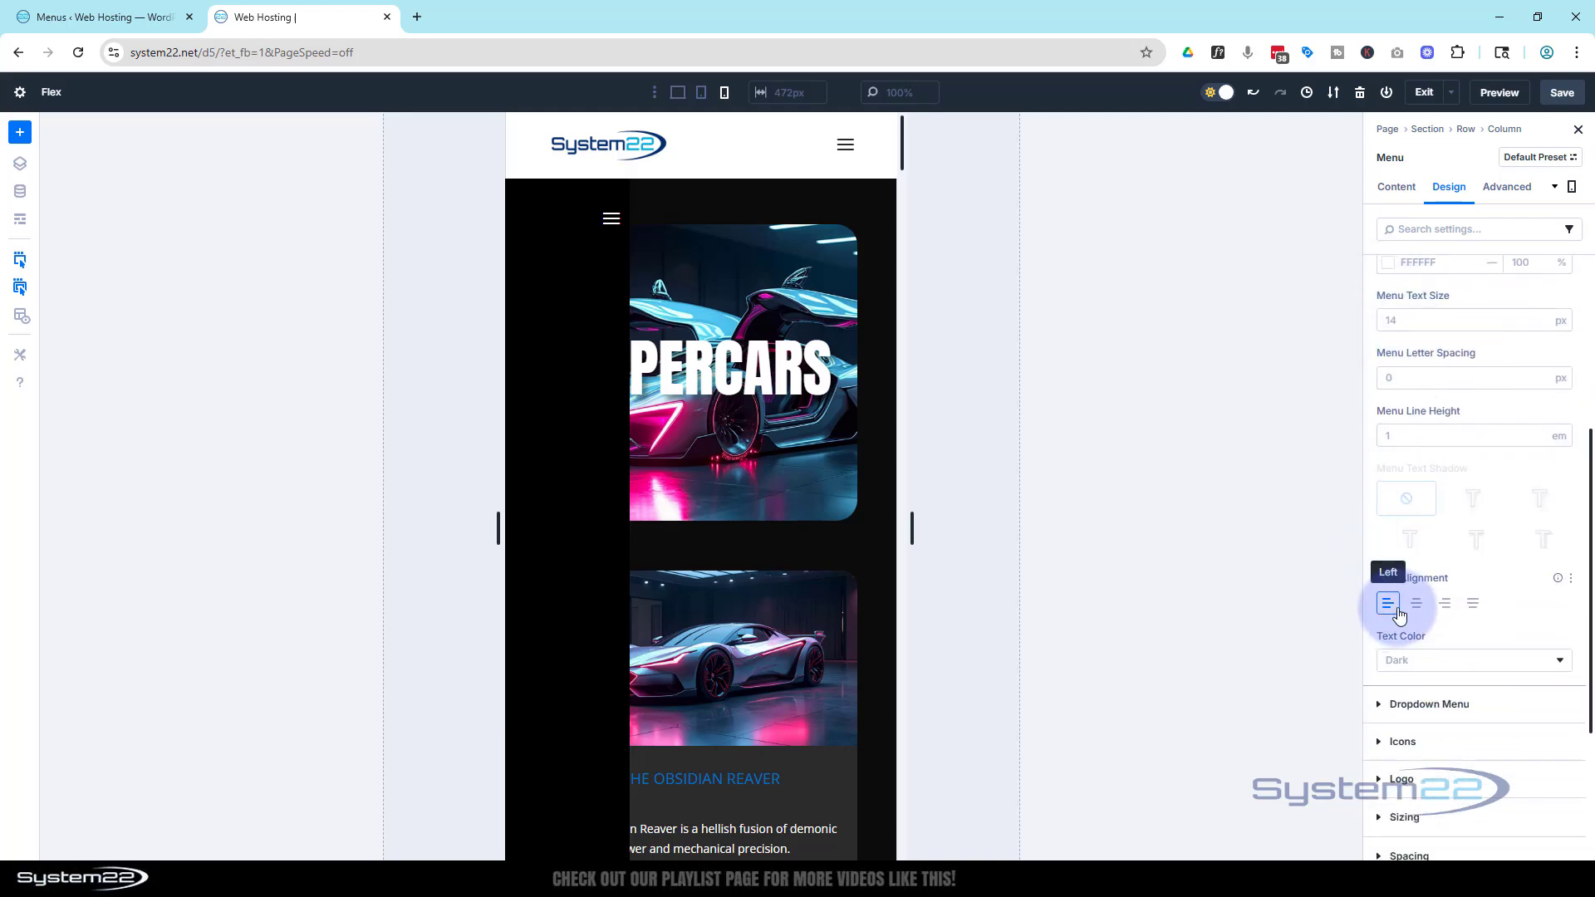
click(1400, 616)
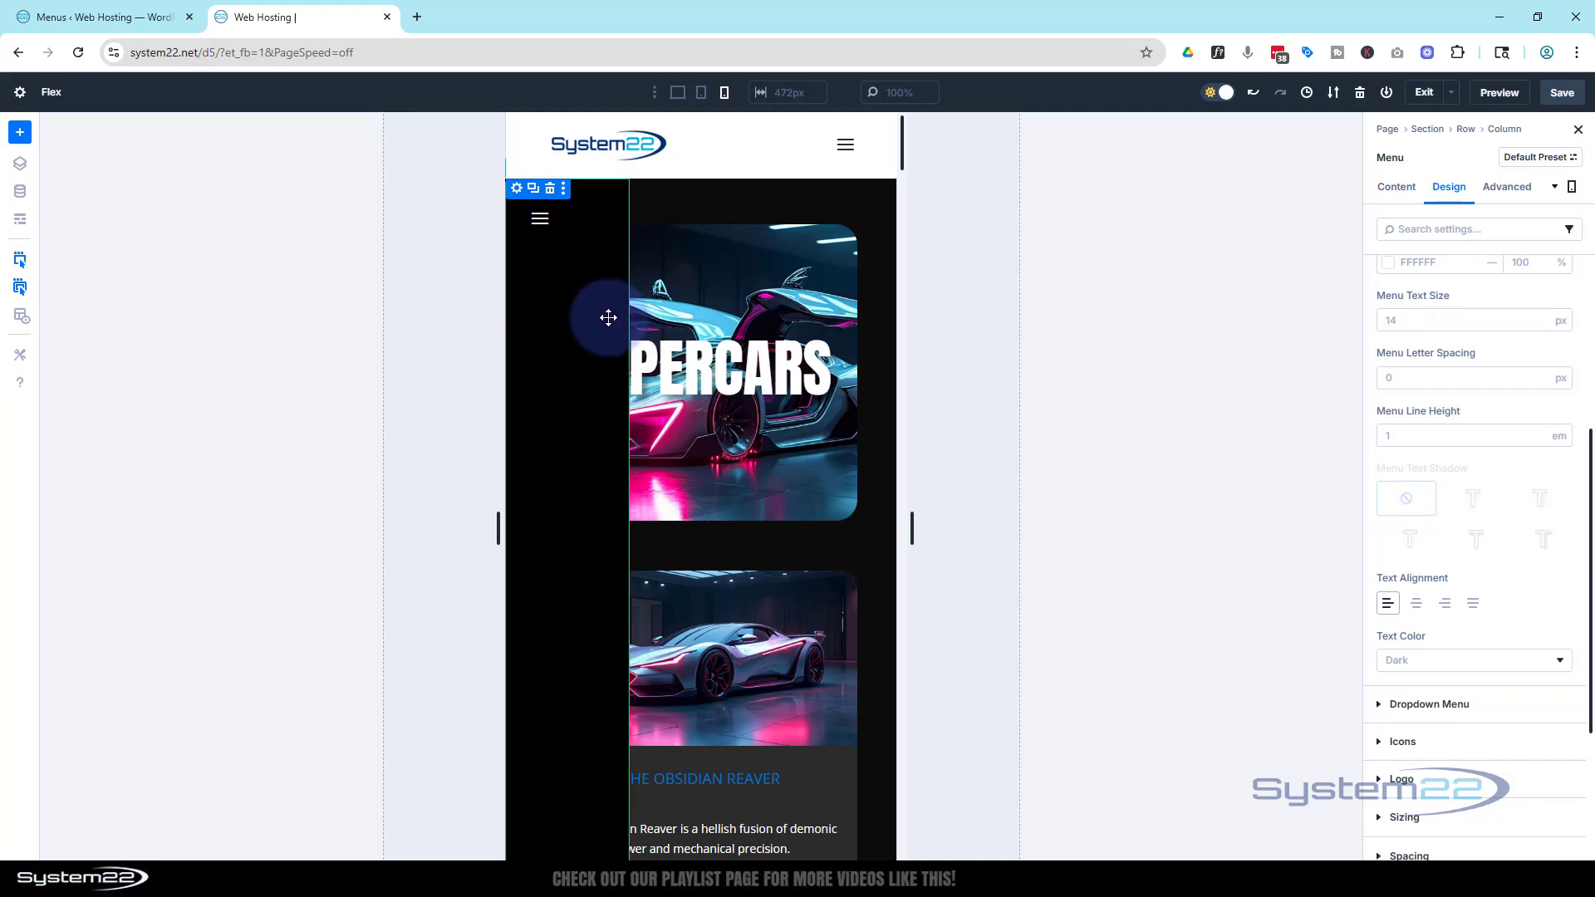
Step: Back in tablet view, set the menu row's height to auto and its top and bottom padding to 10 px
click(703, 93)
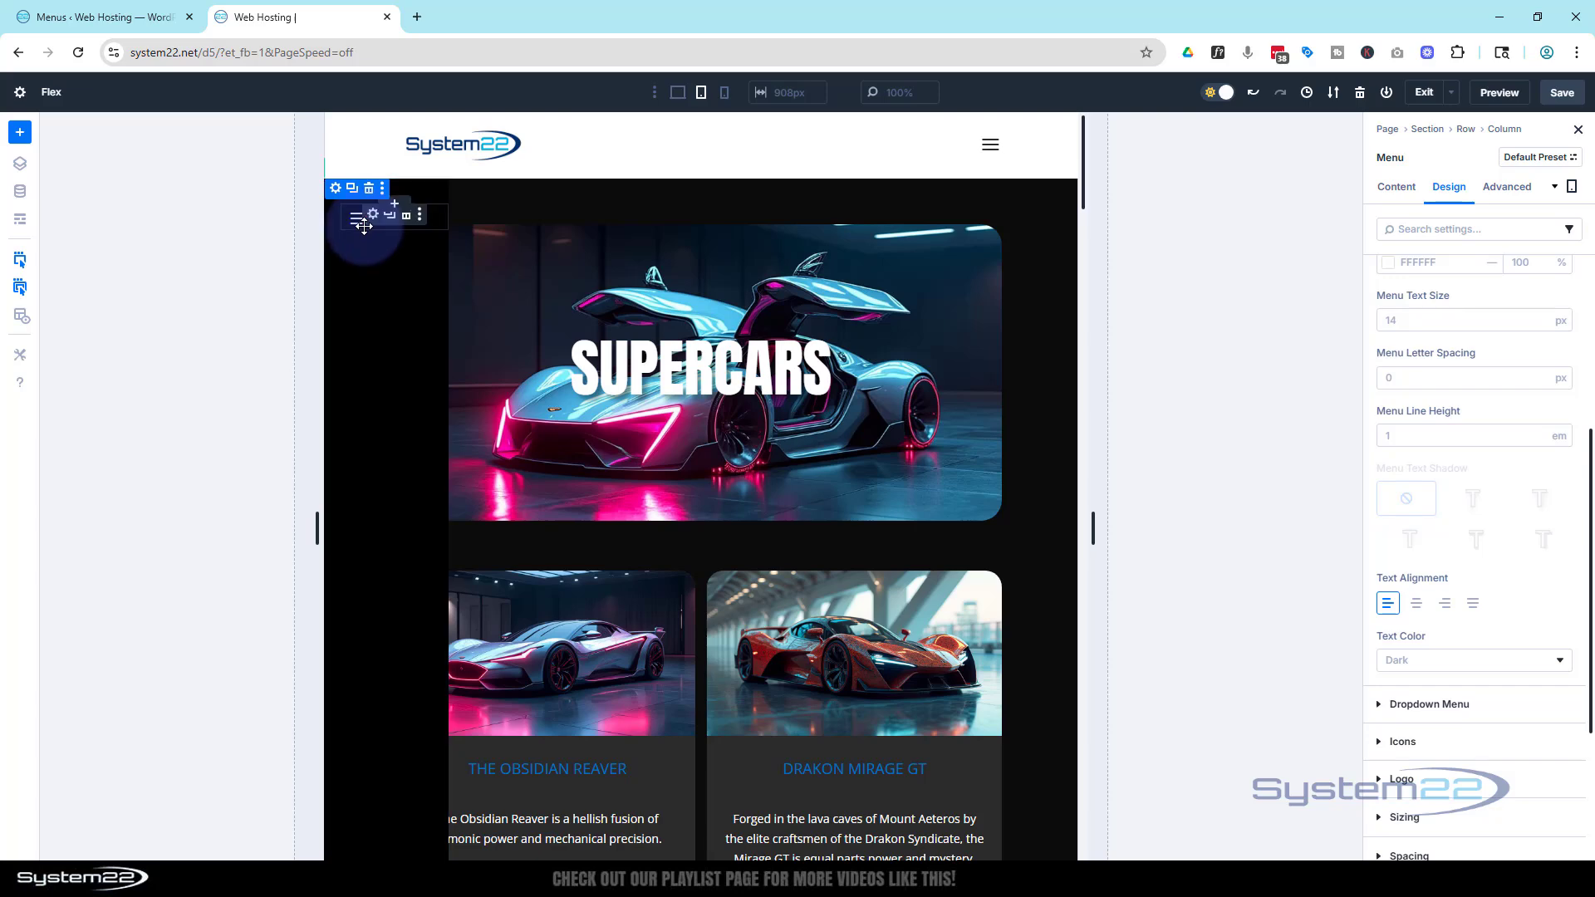
click(371, 283)
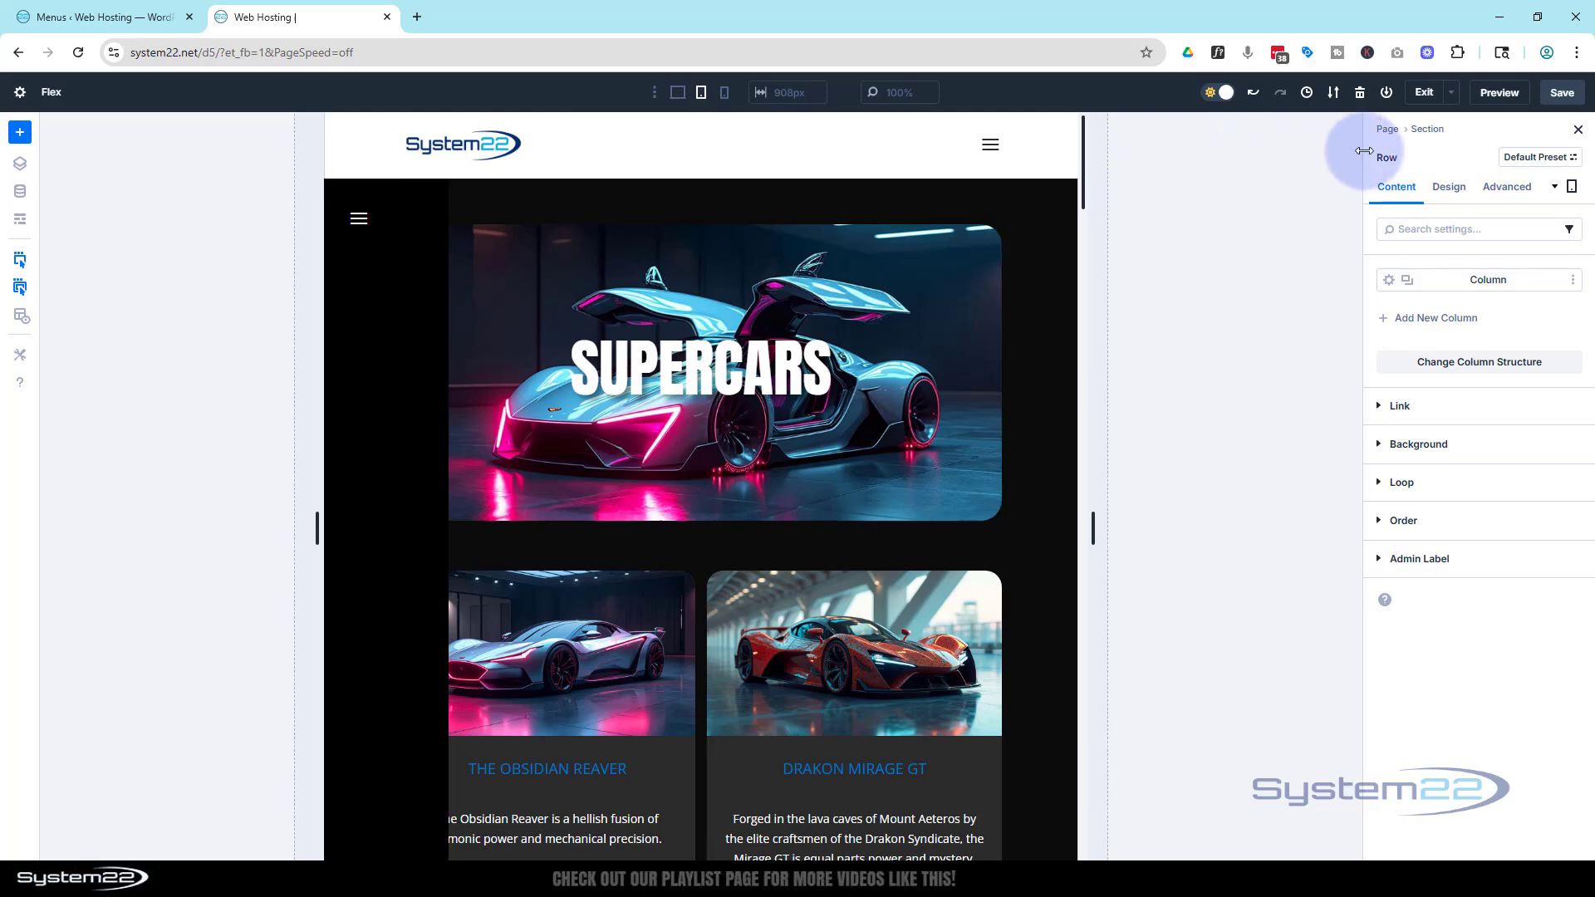
click(1449, 187)
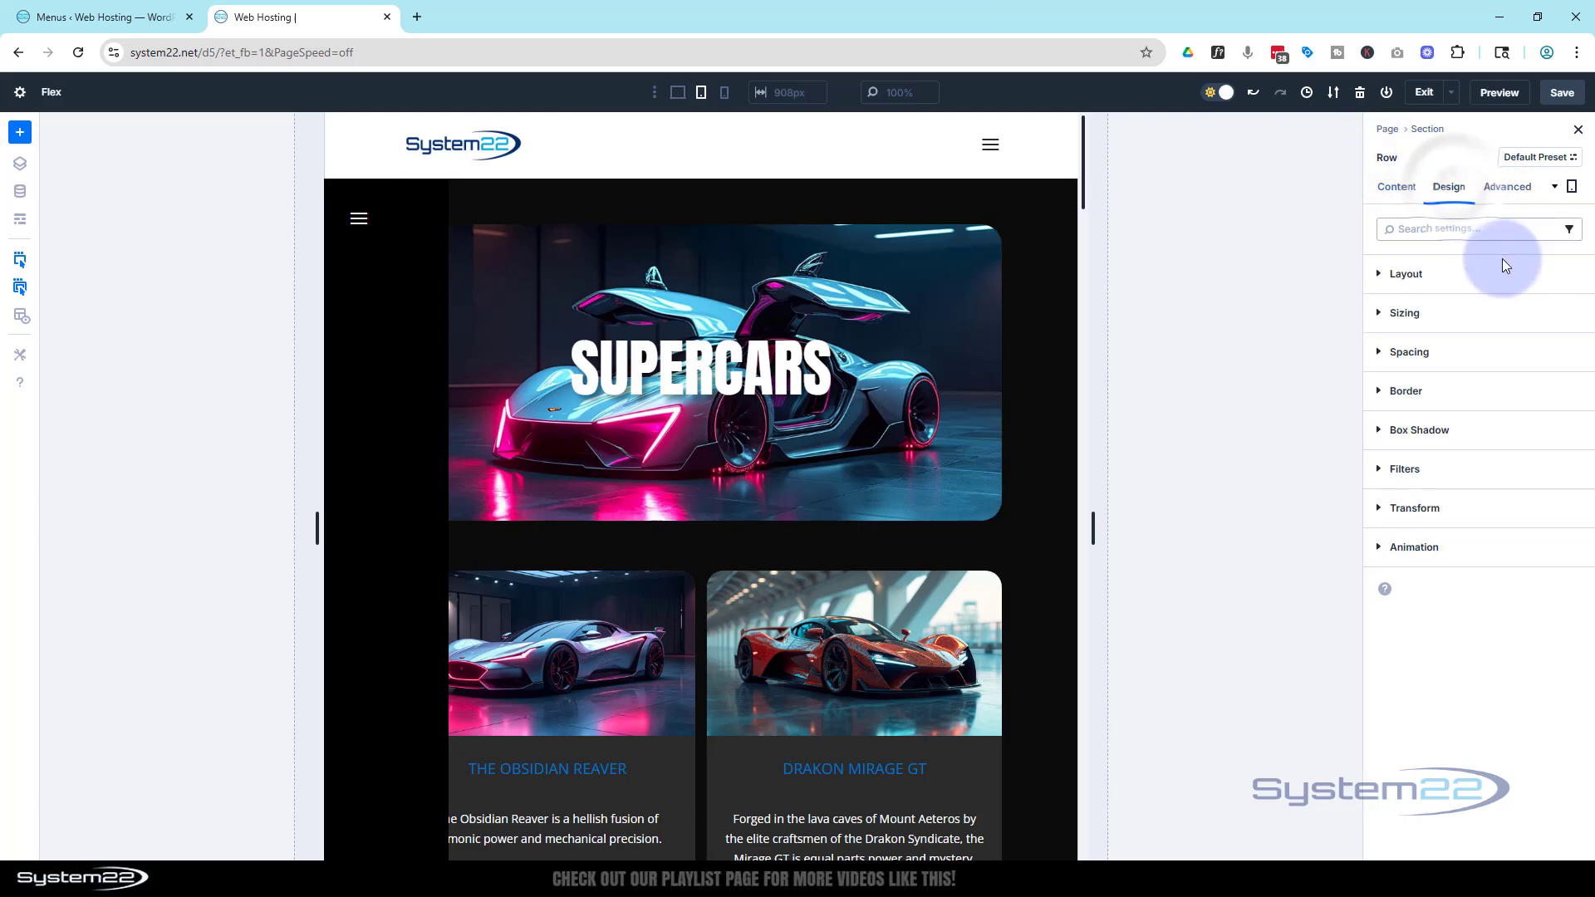
click(1379, 315)
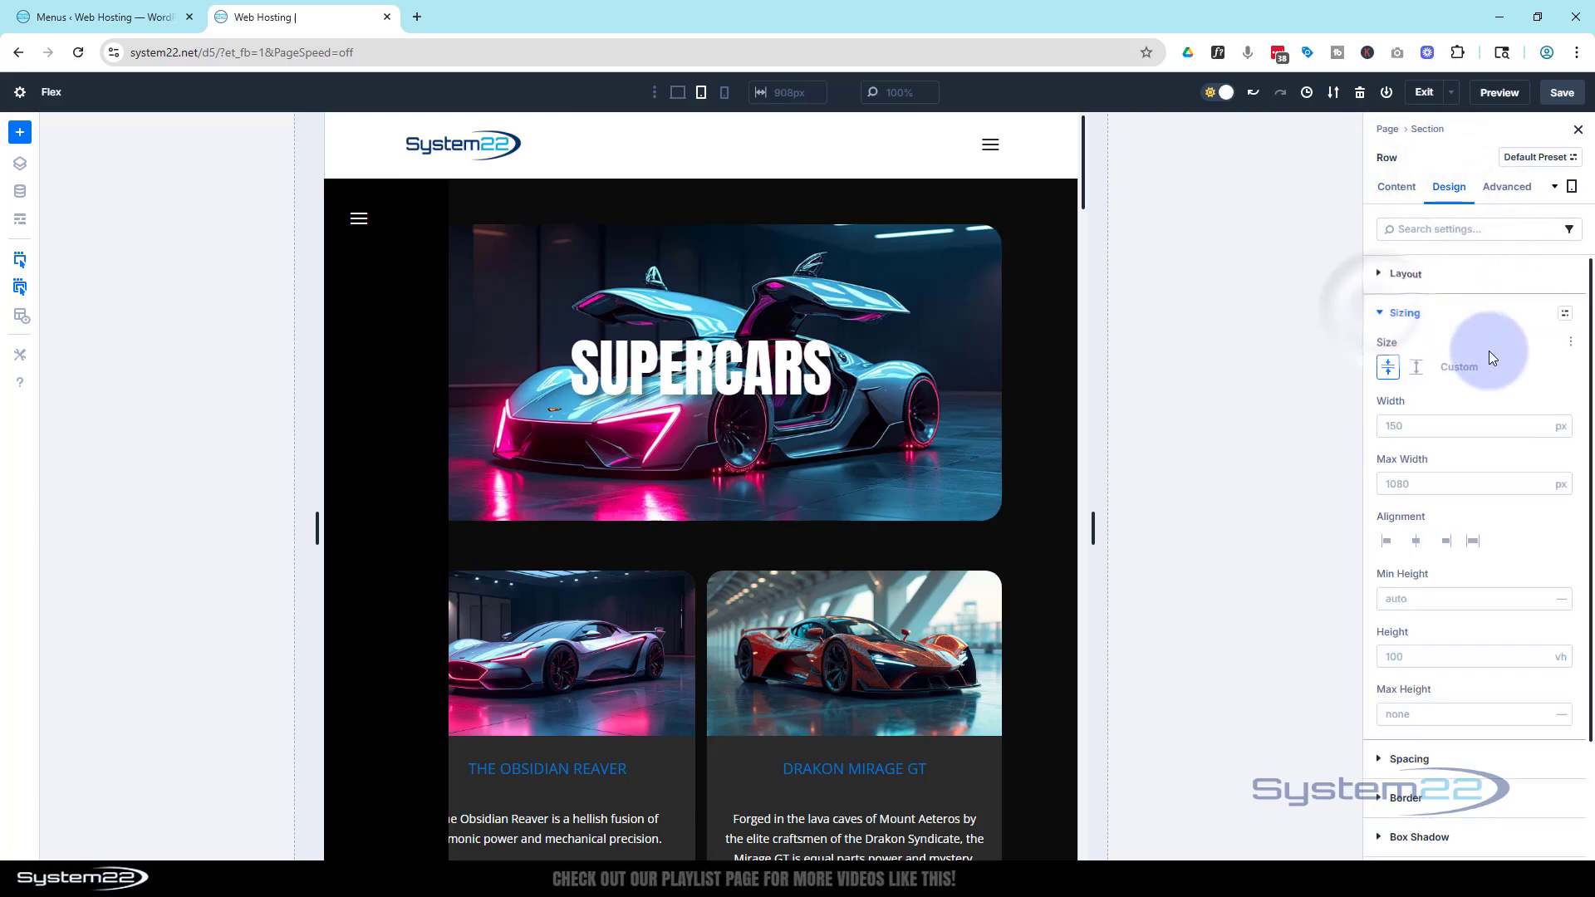
scroll(1489, 352, down, 1)
scroll(1488, 352, down, 1)
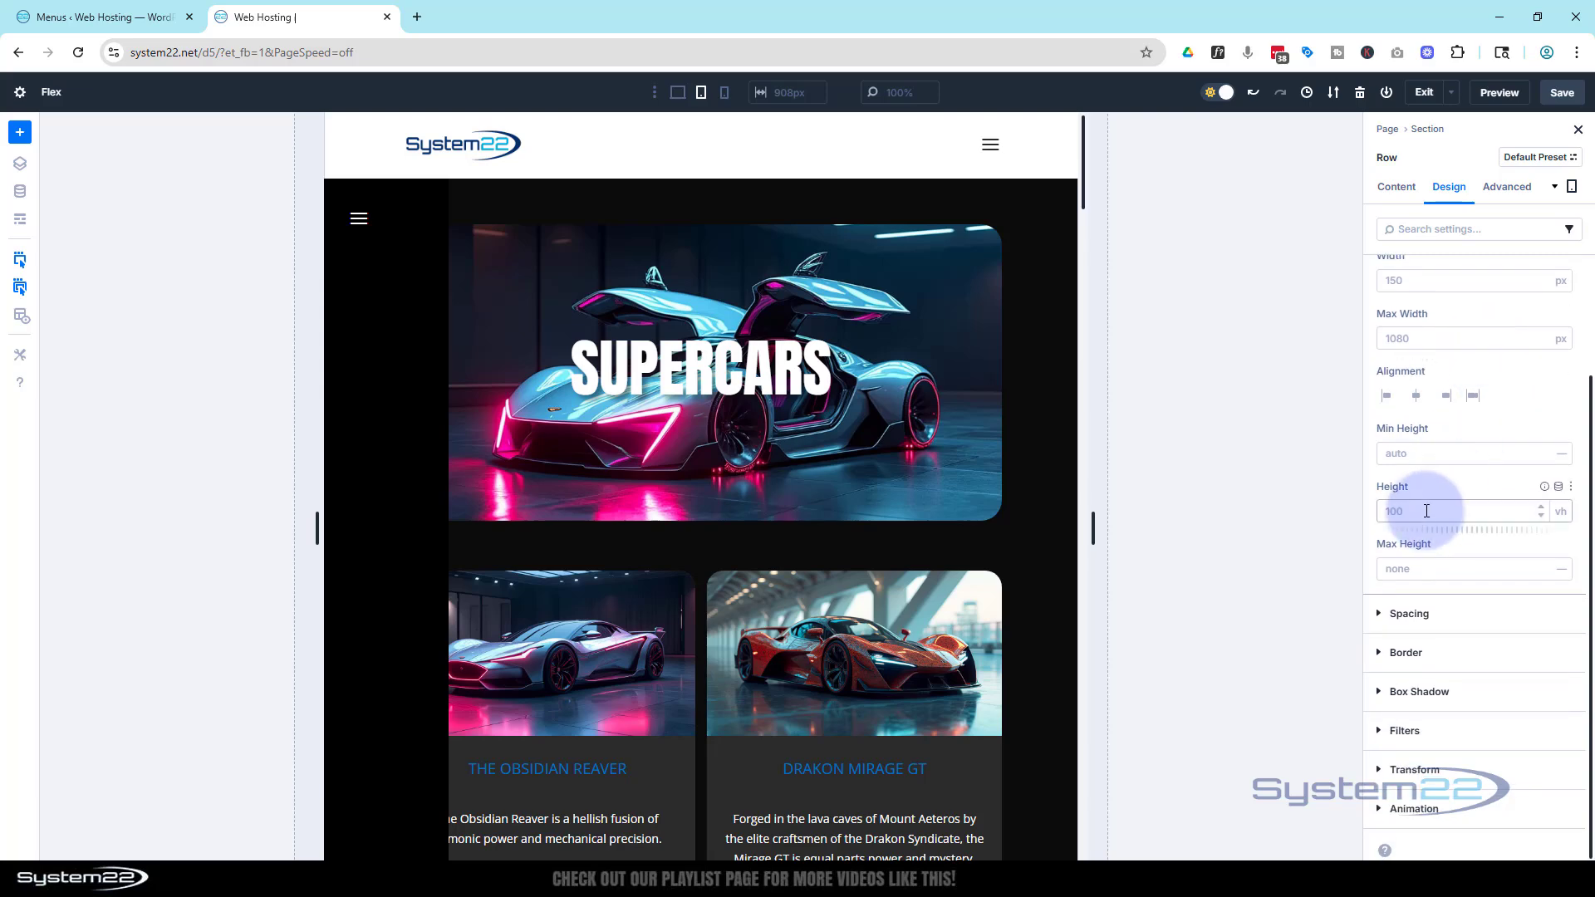
click(1427, 511)
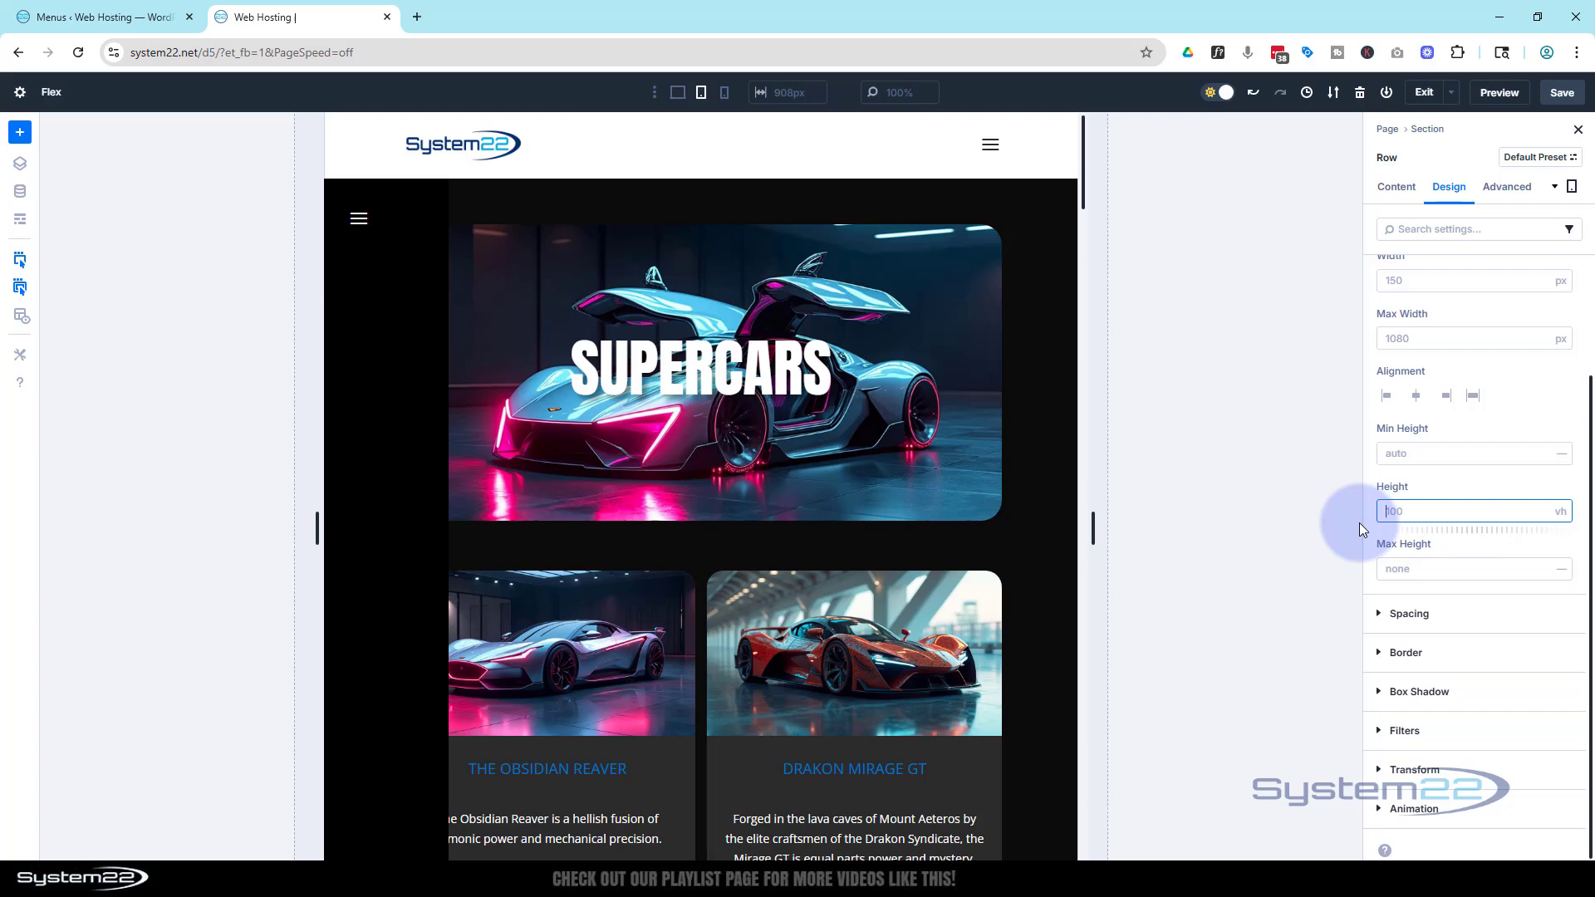
text(auto)
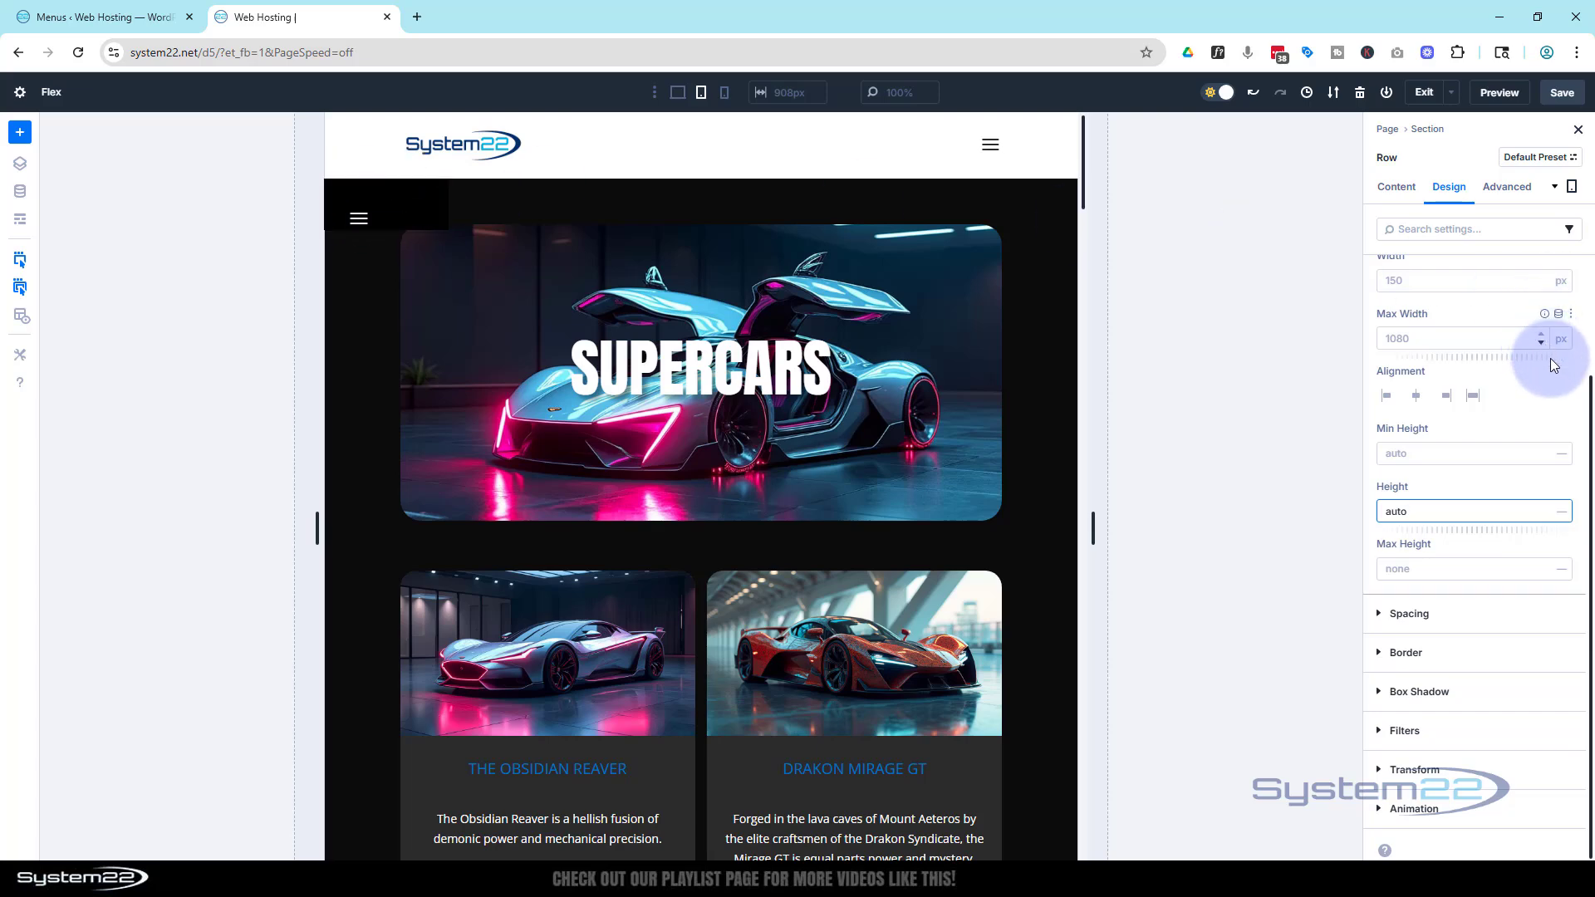
click(1380, 619)
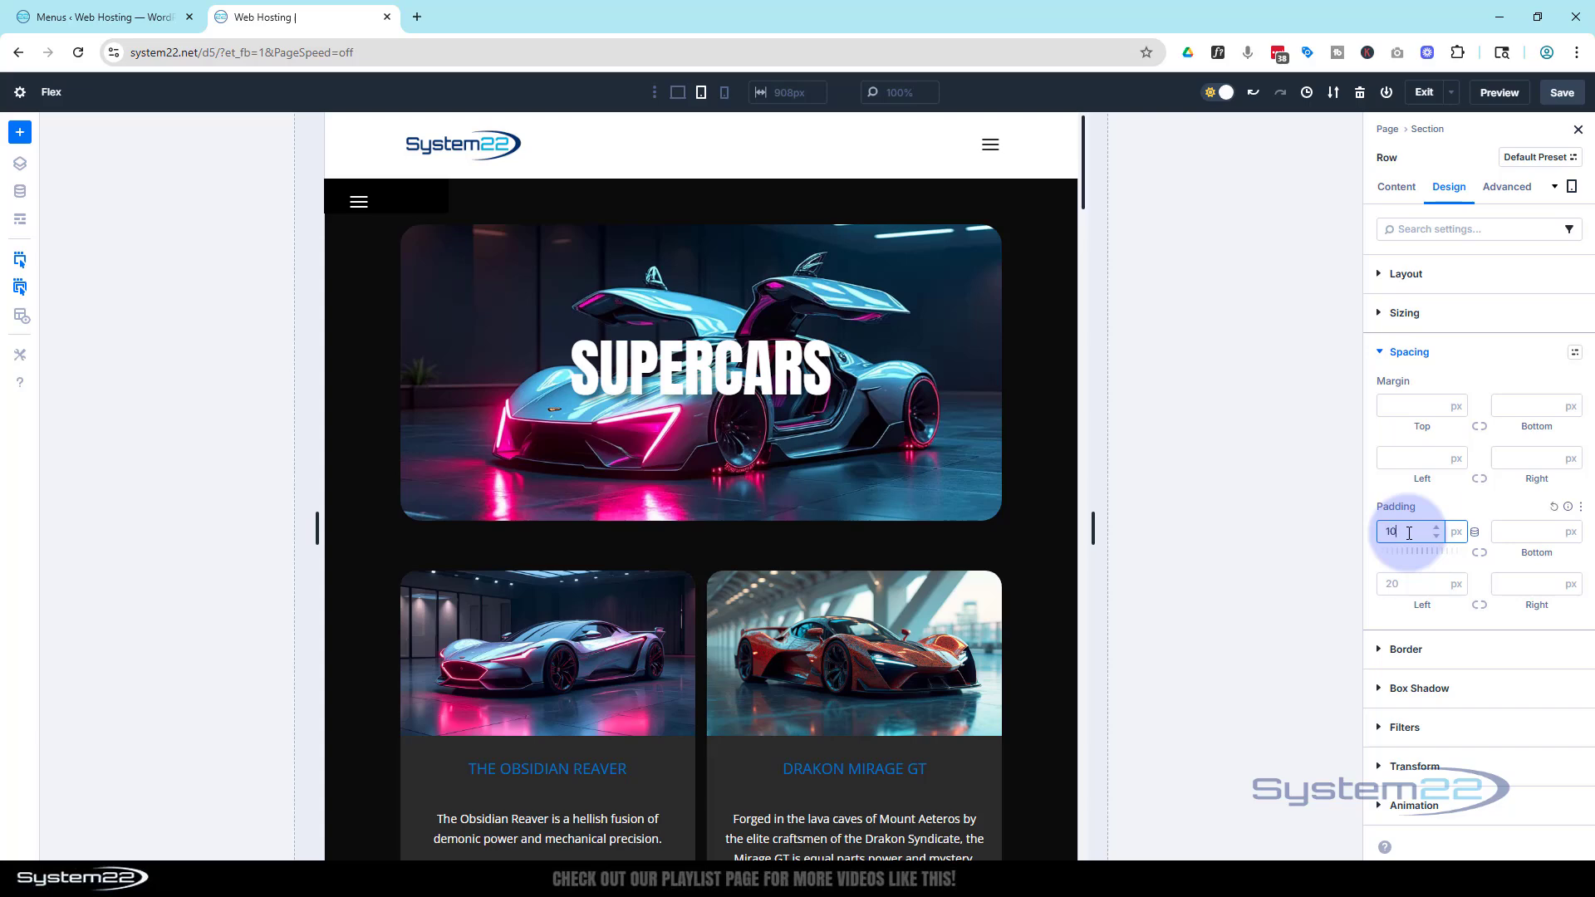
click(1480, 553)
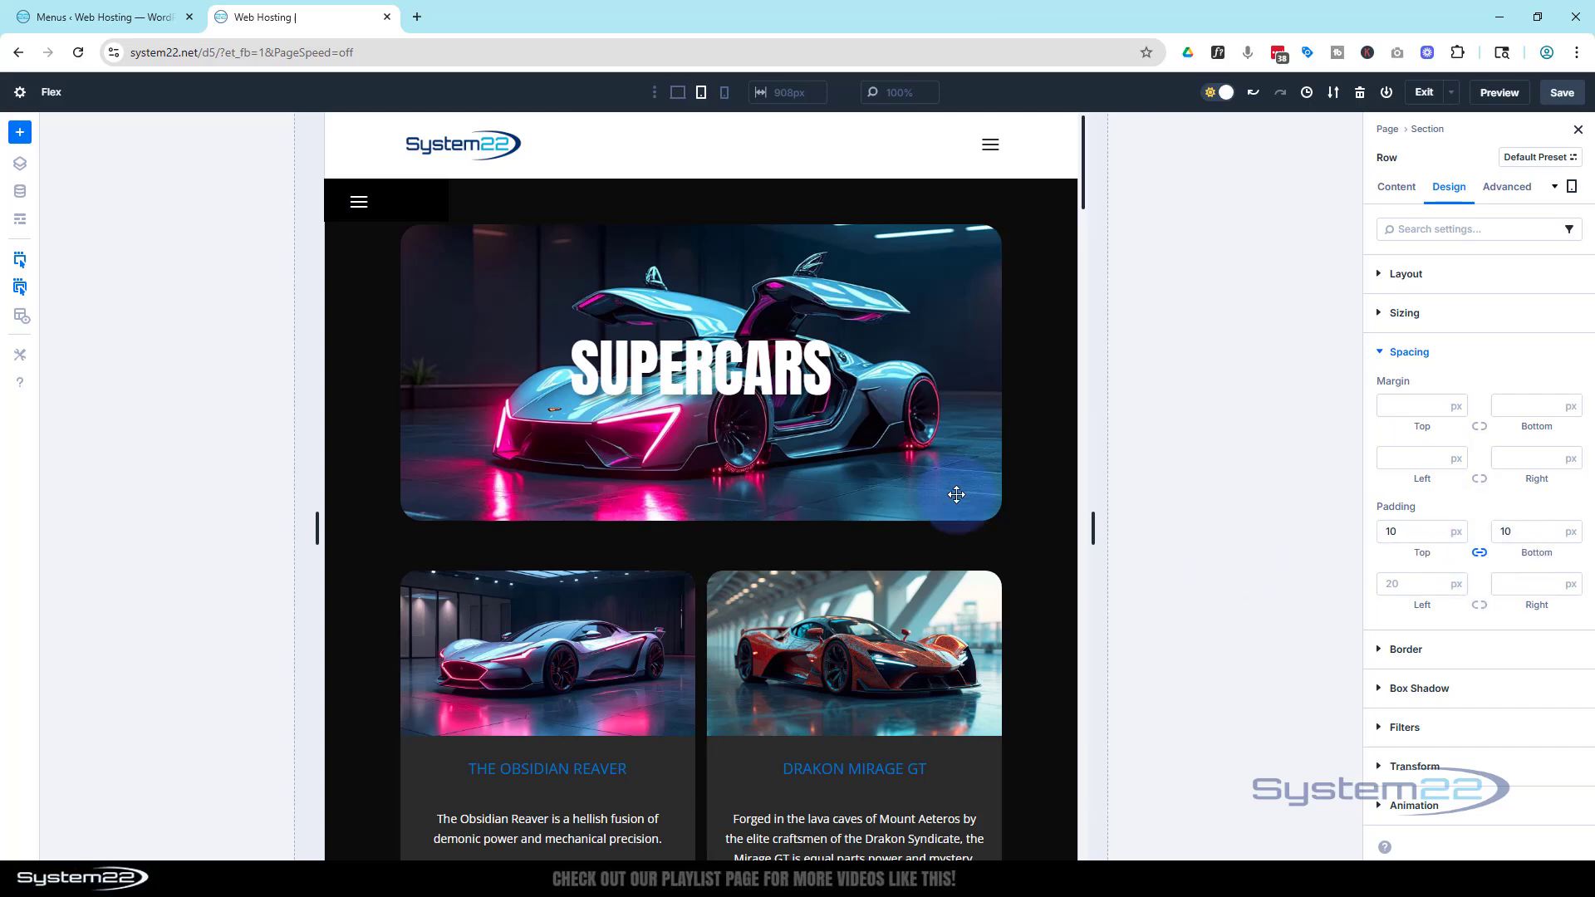
Step: Examine how the compact hamburger row sits over the banner and car cards along the page in tablet view
click(428, 213)
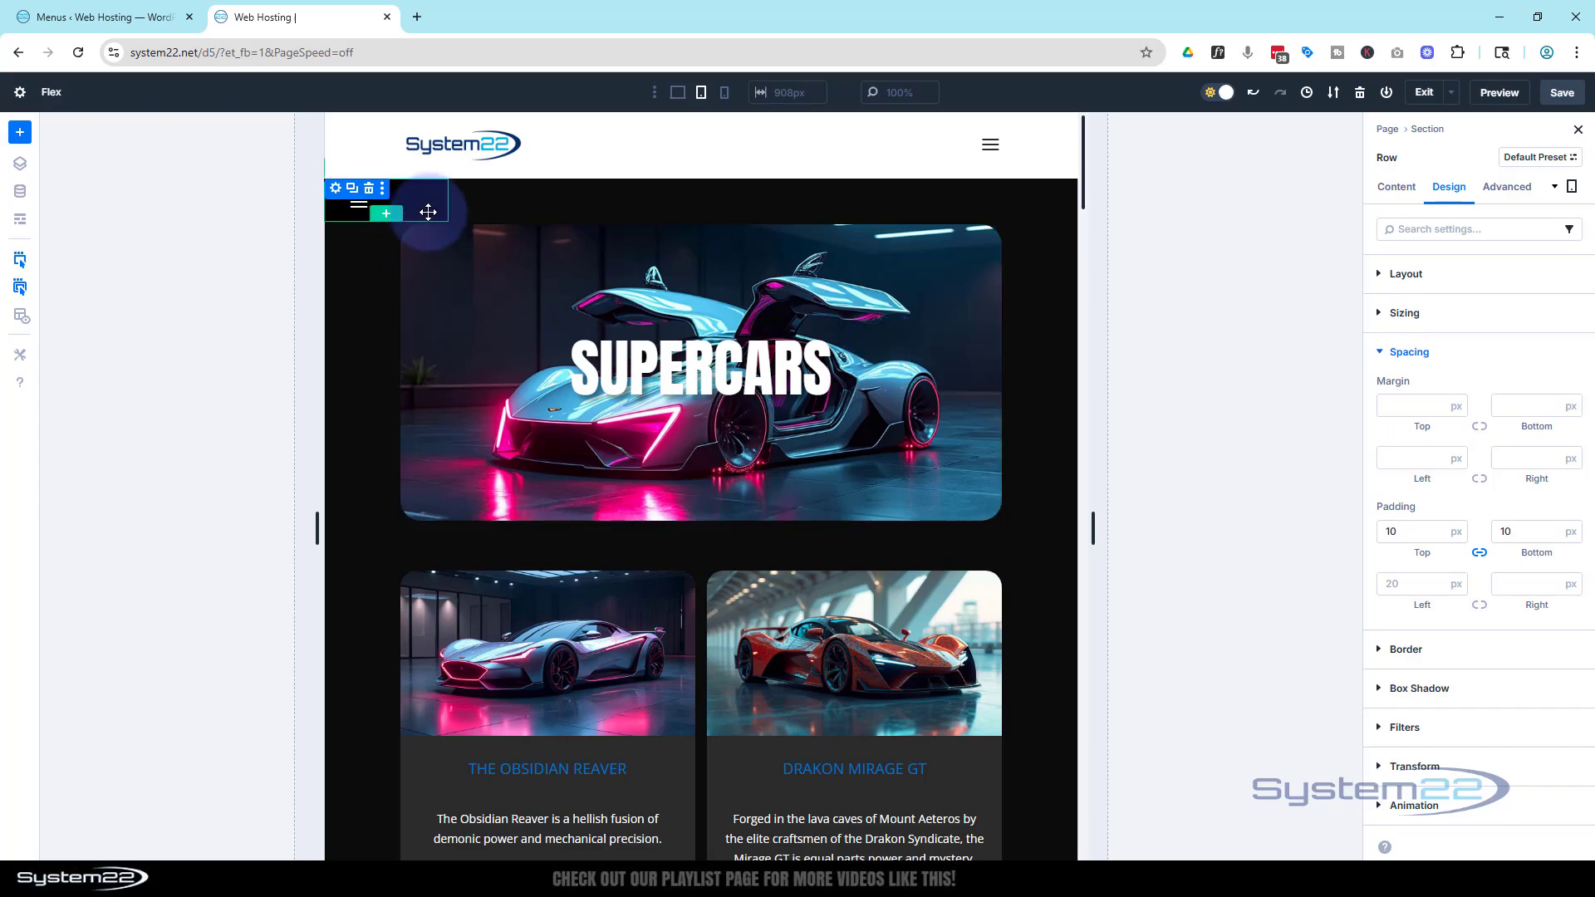
click(566, 310)
scroll(566, 310, down, 7)
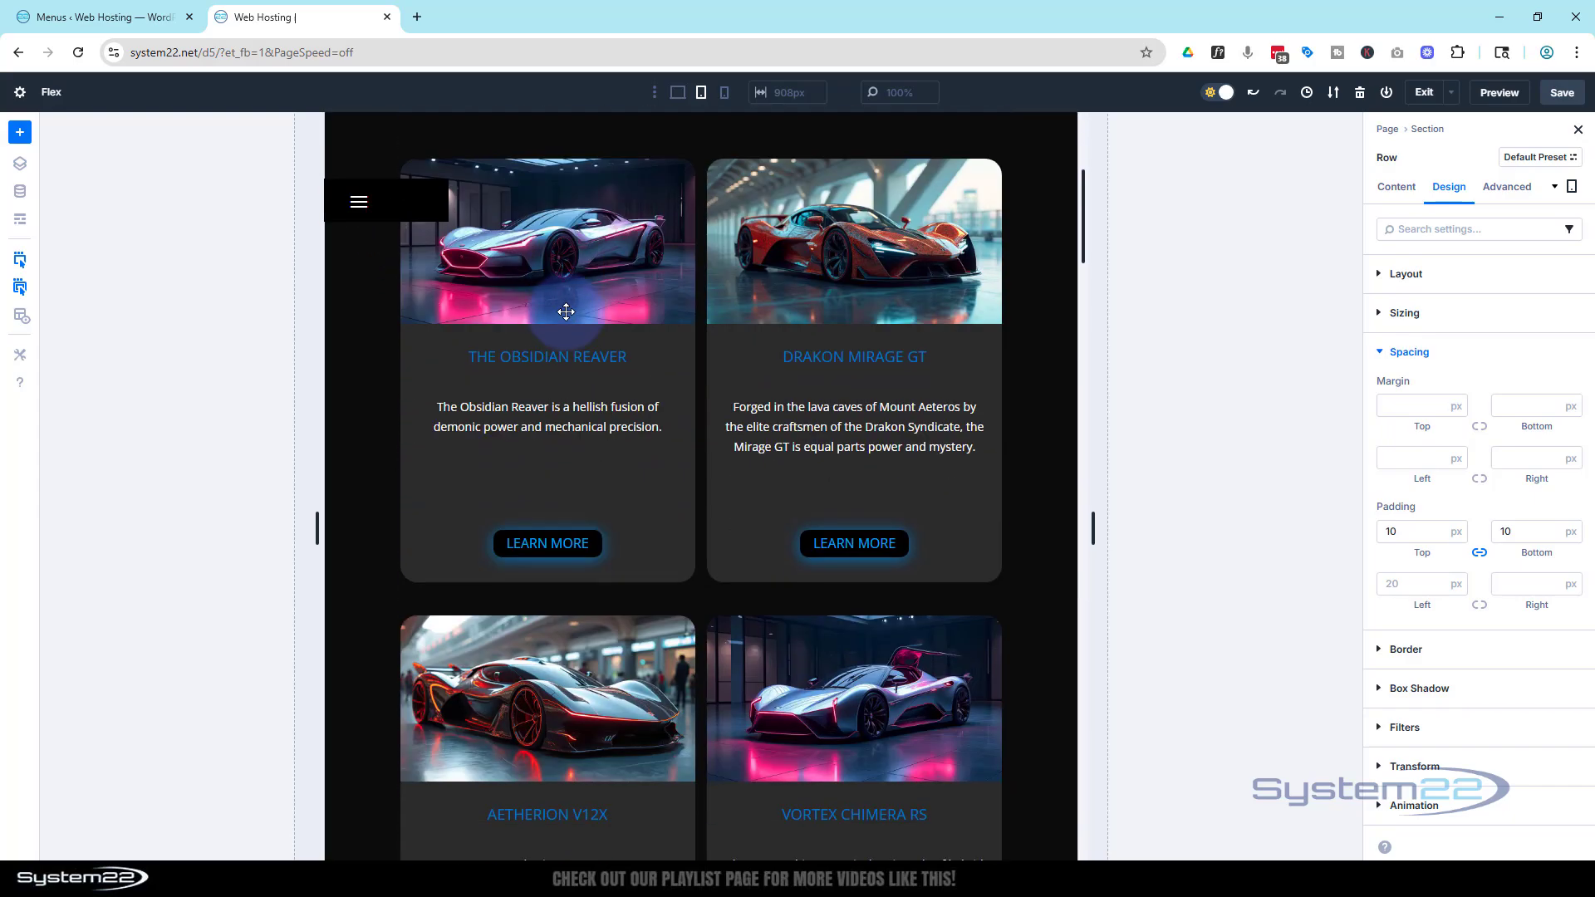
scroll(565, 310, down, 10)
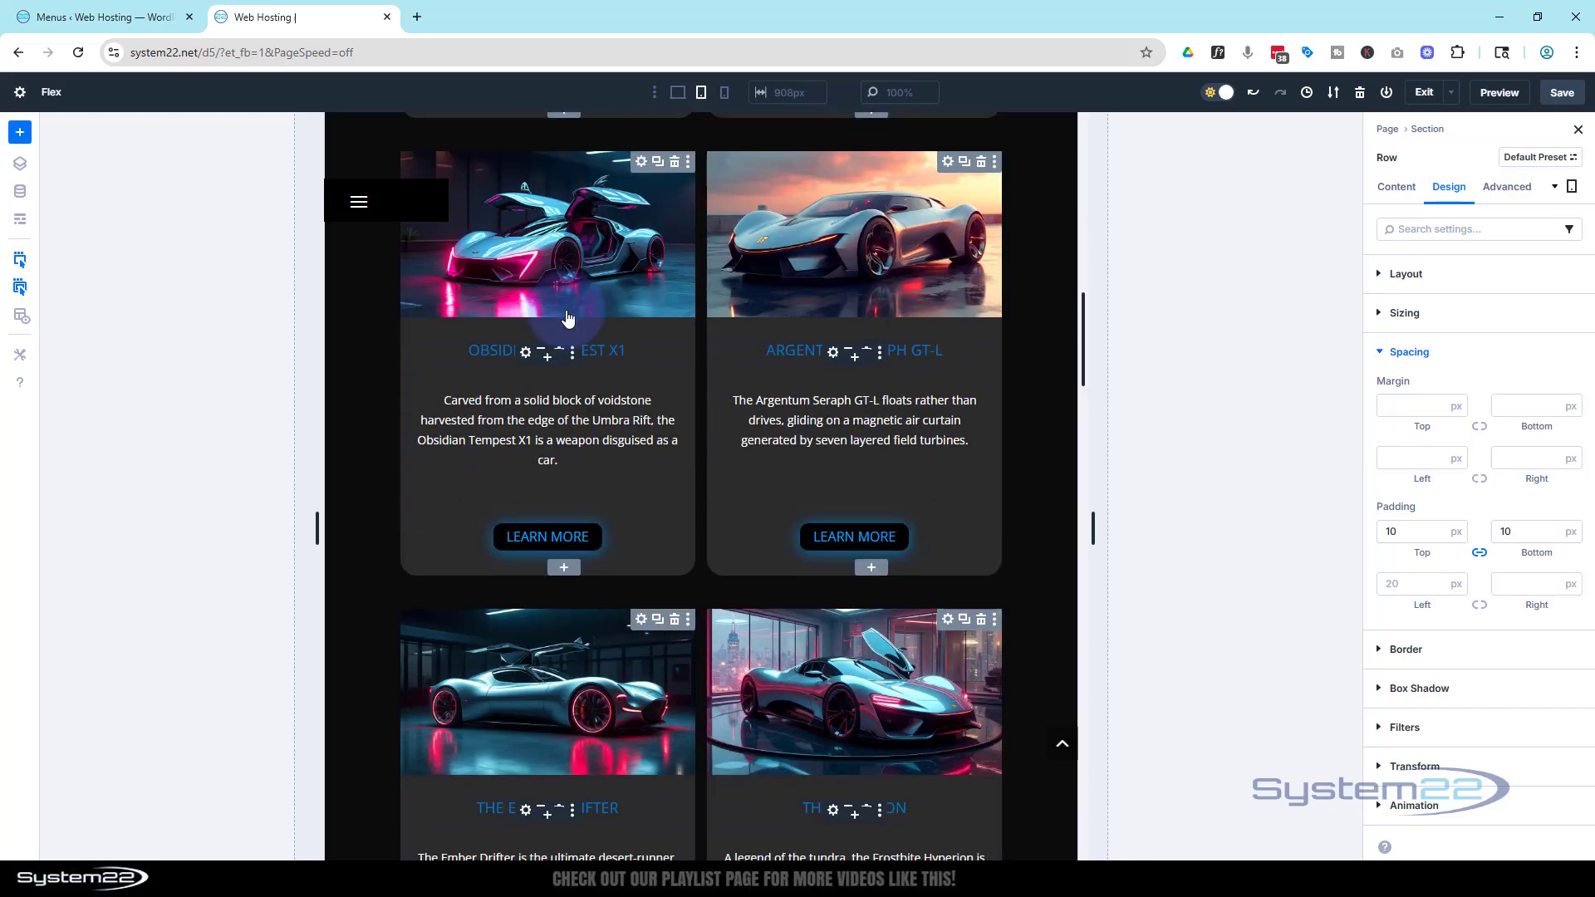
scroll(567, 316, up, 15)
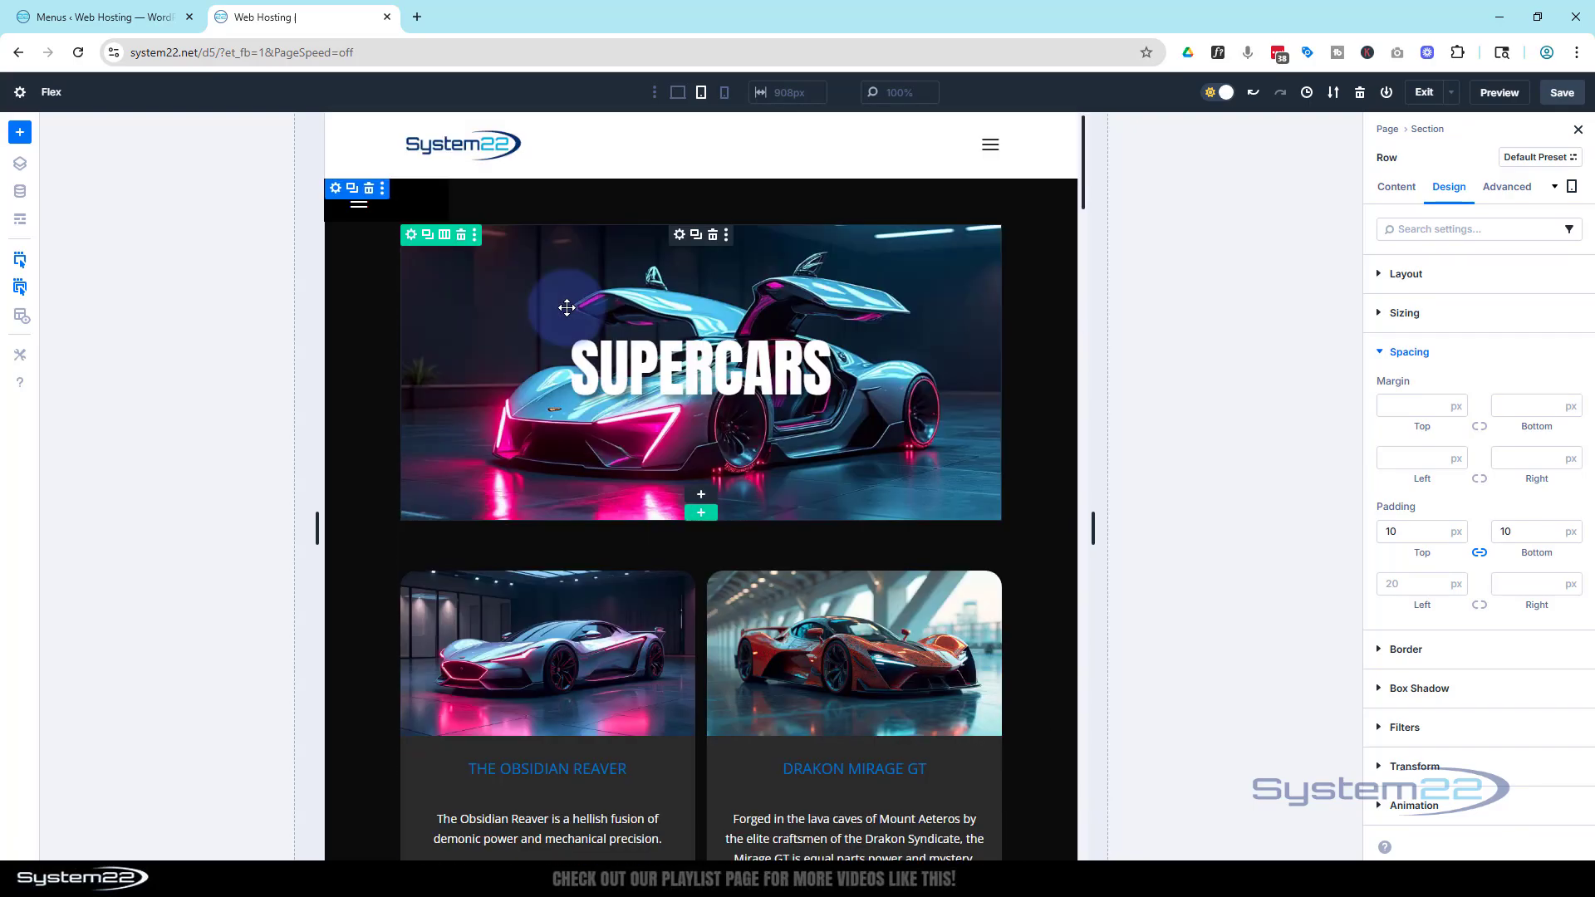
click(410, 199)
click(353, 207)
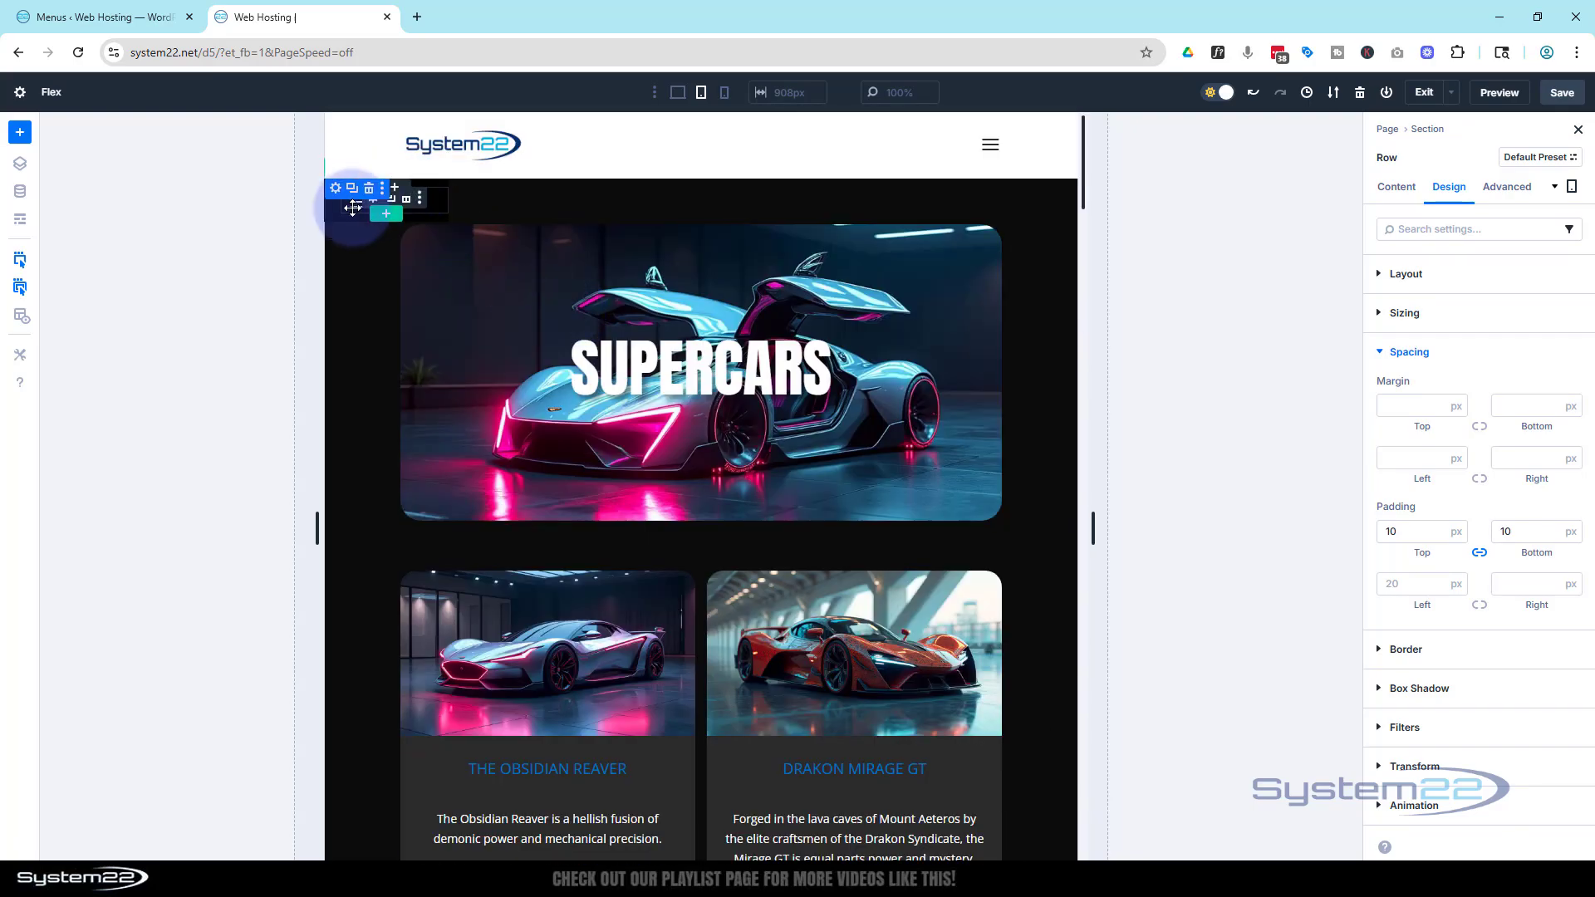
click(666, 241)
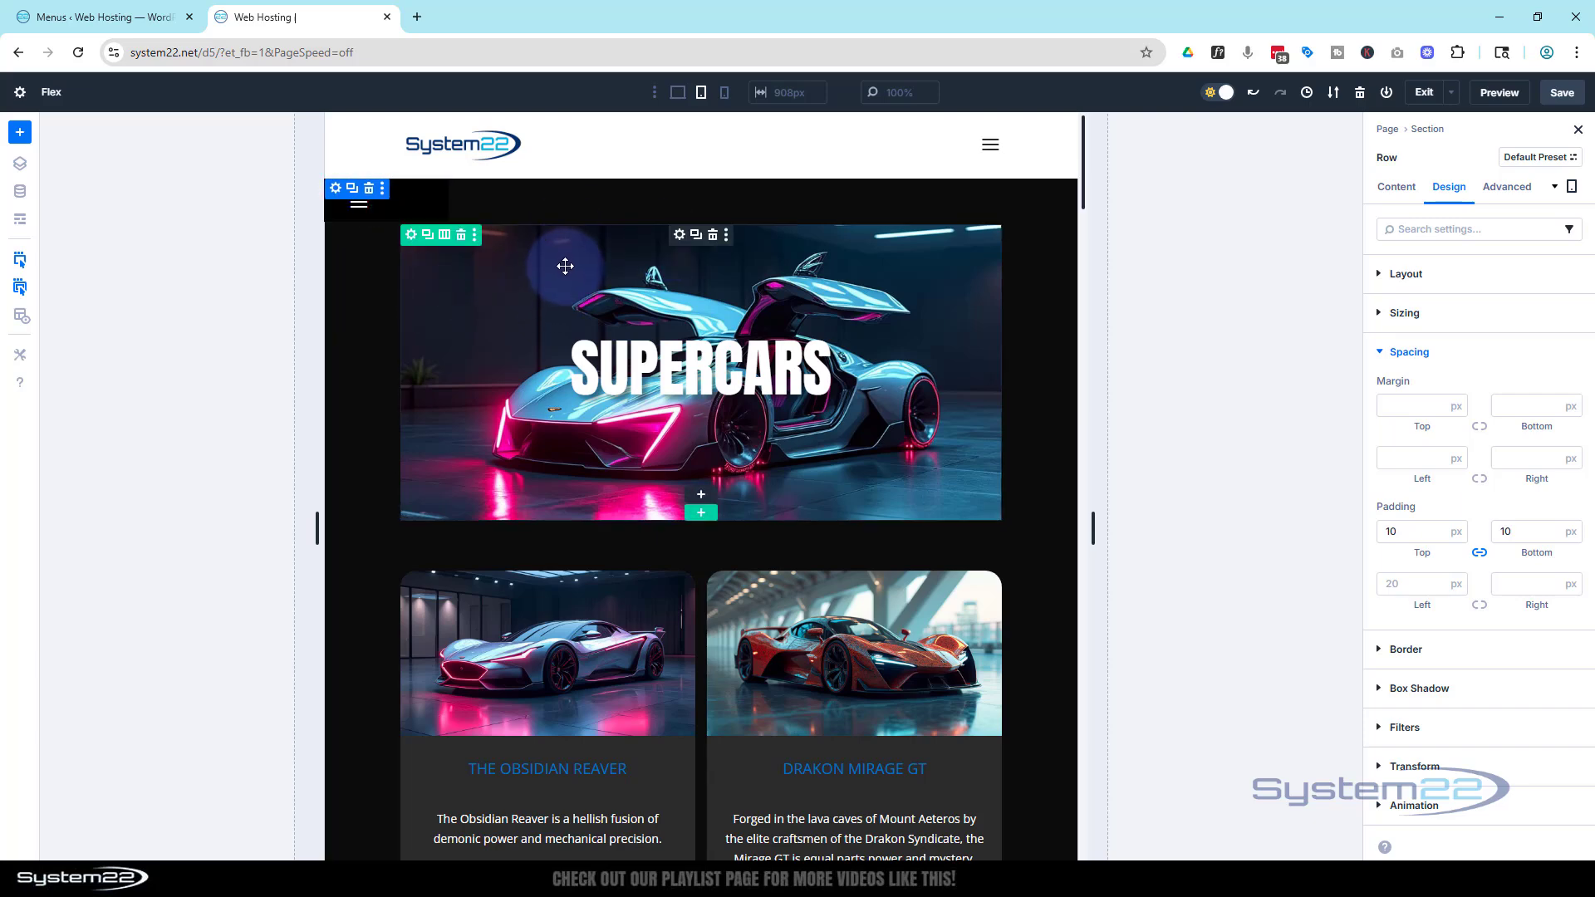
Step: Set the Menu module's dropdown menu line color to black (000000) for tablet
click(360, 206)
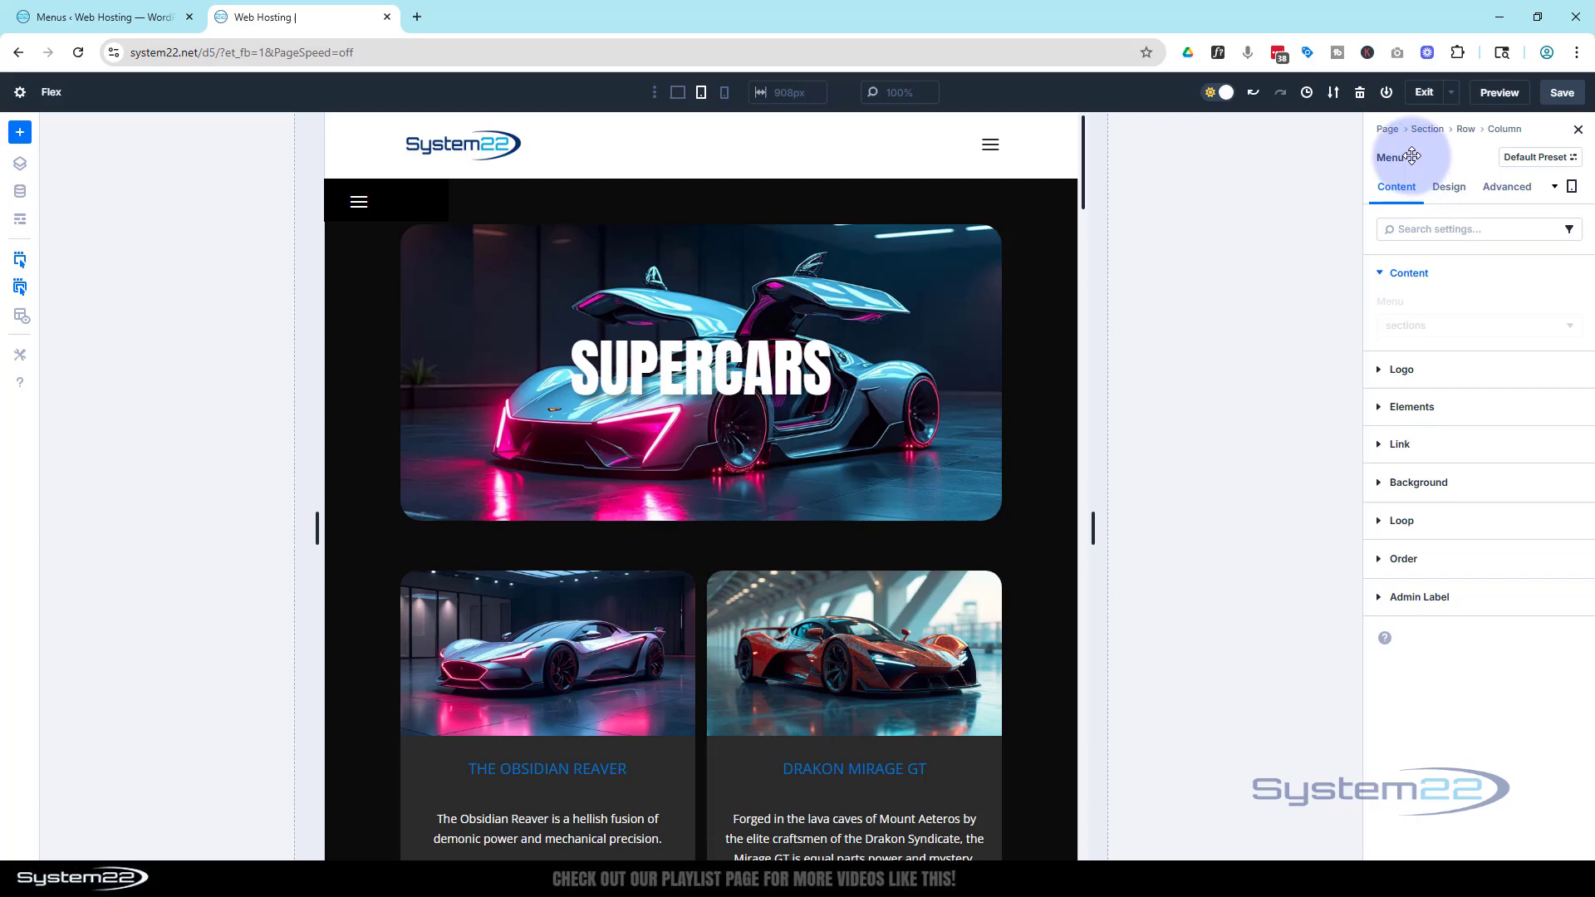
click(1450, 186)
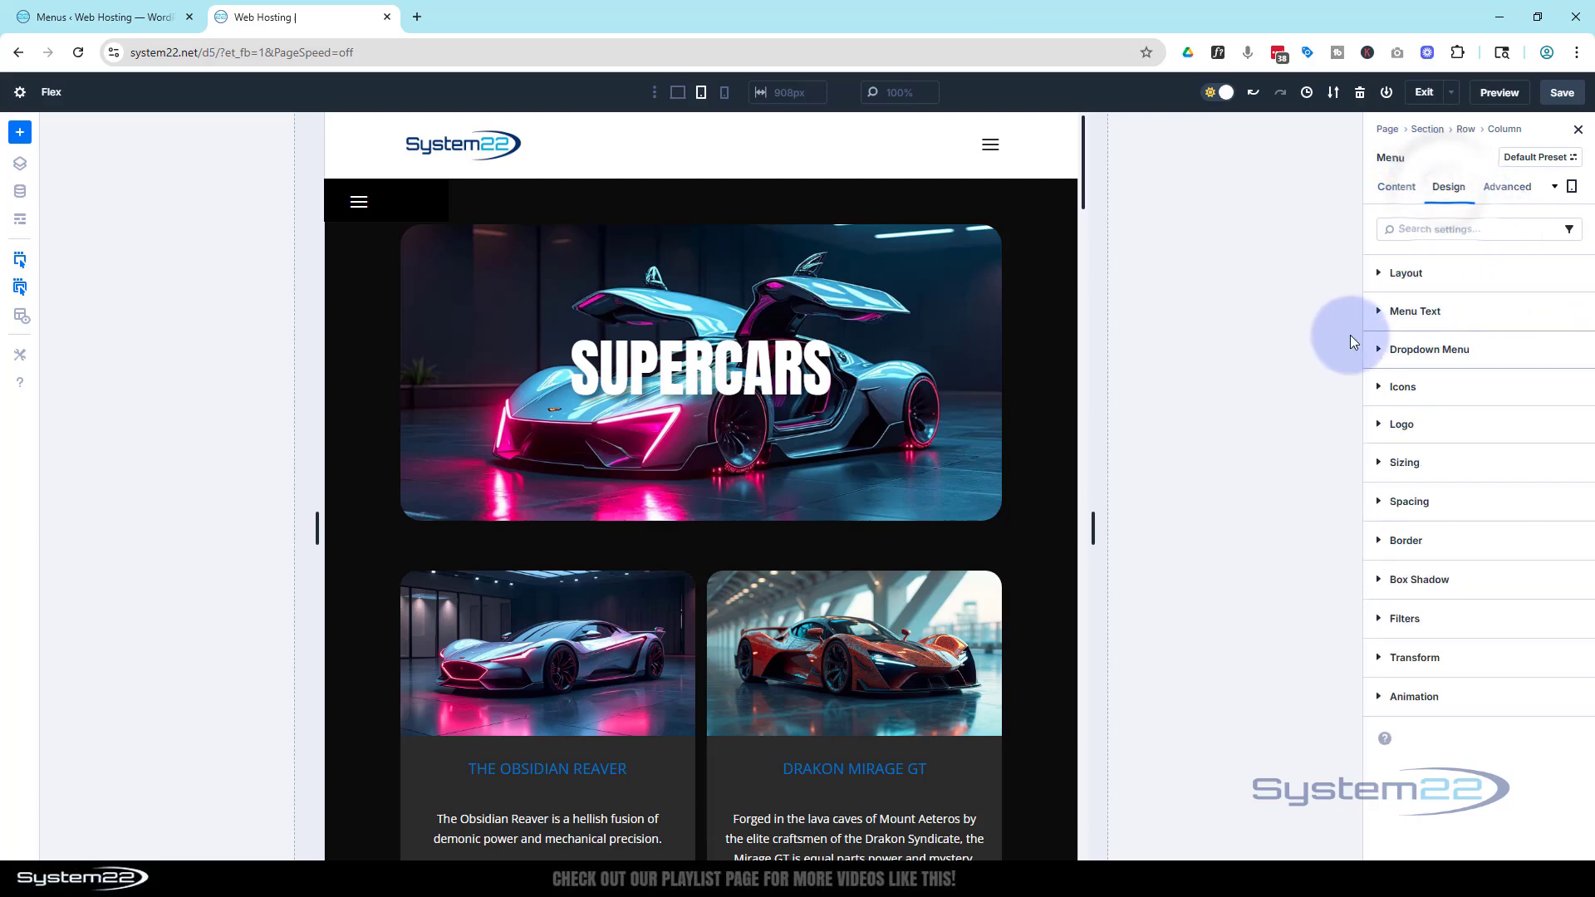
click(1381, 355)
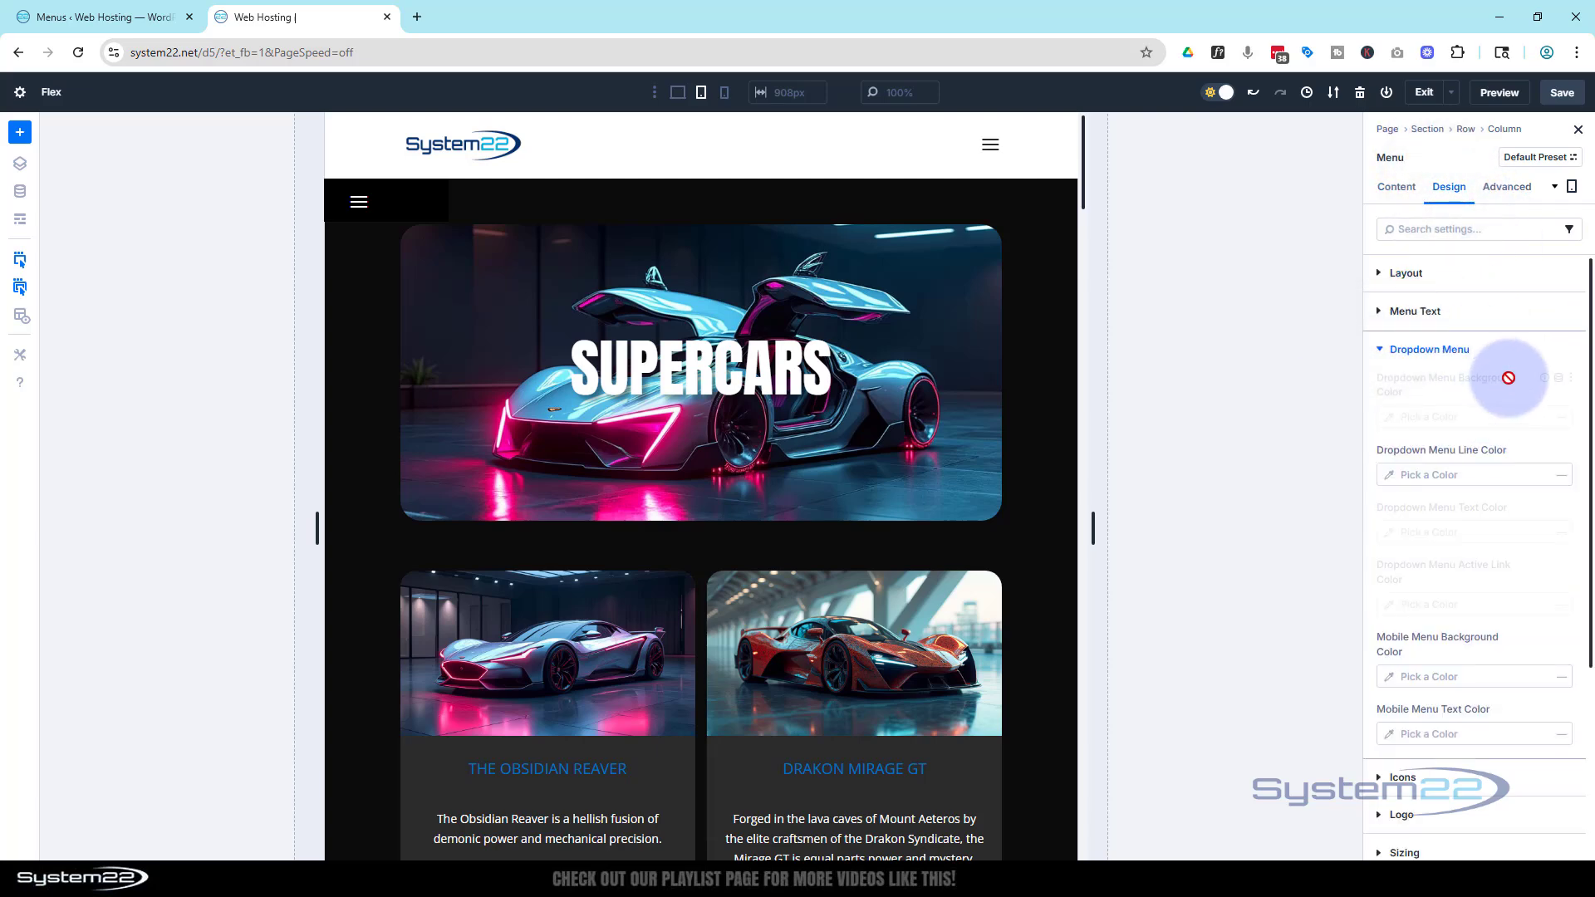
scroll(1495, 382, down, 2)
scroll(1502, 377, up, 1)
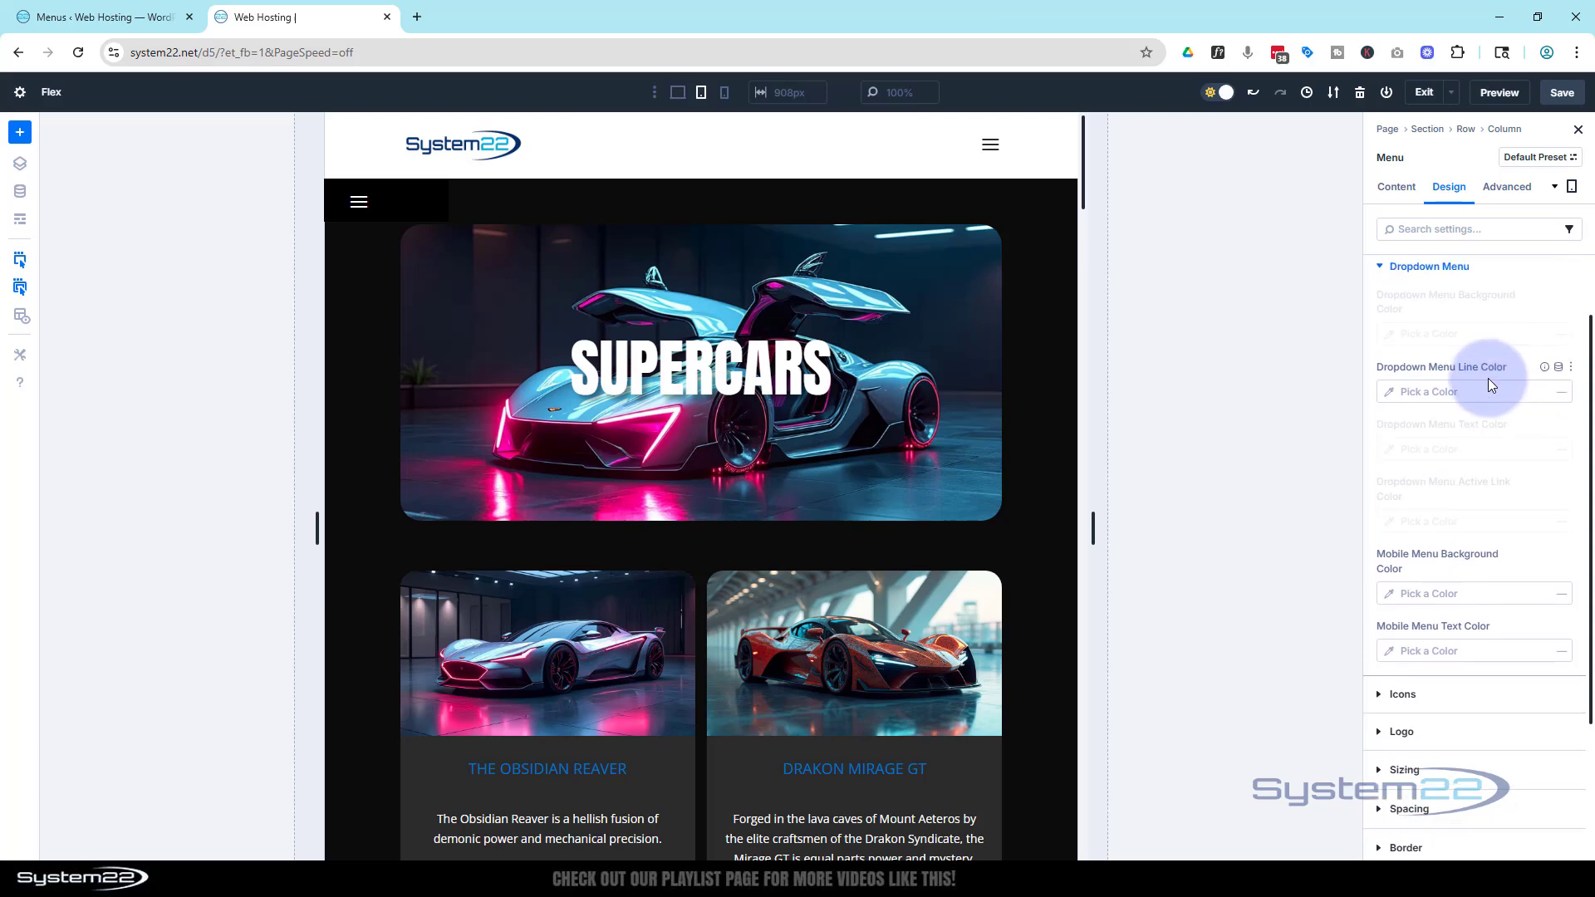
click(1485, 387)
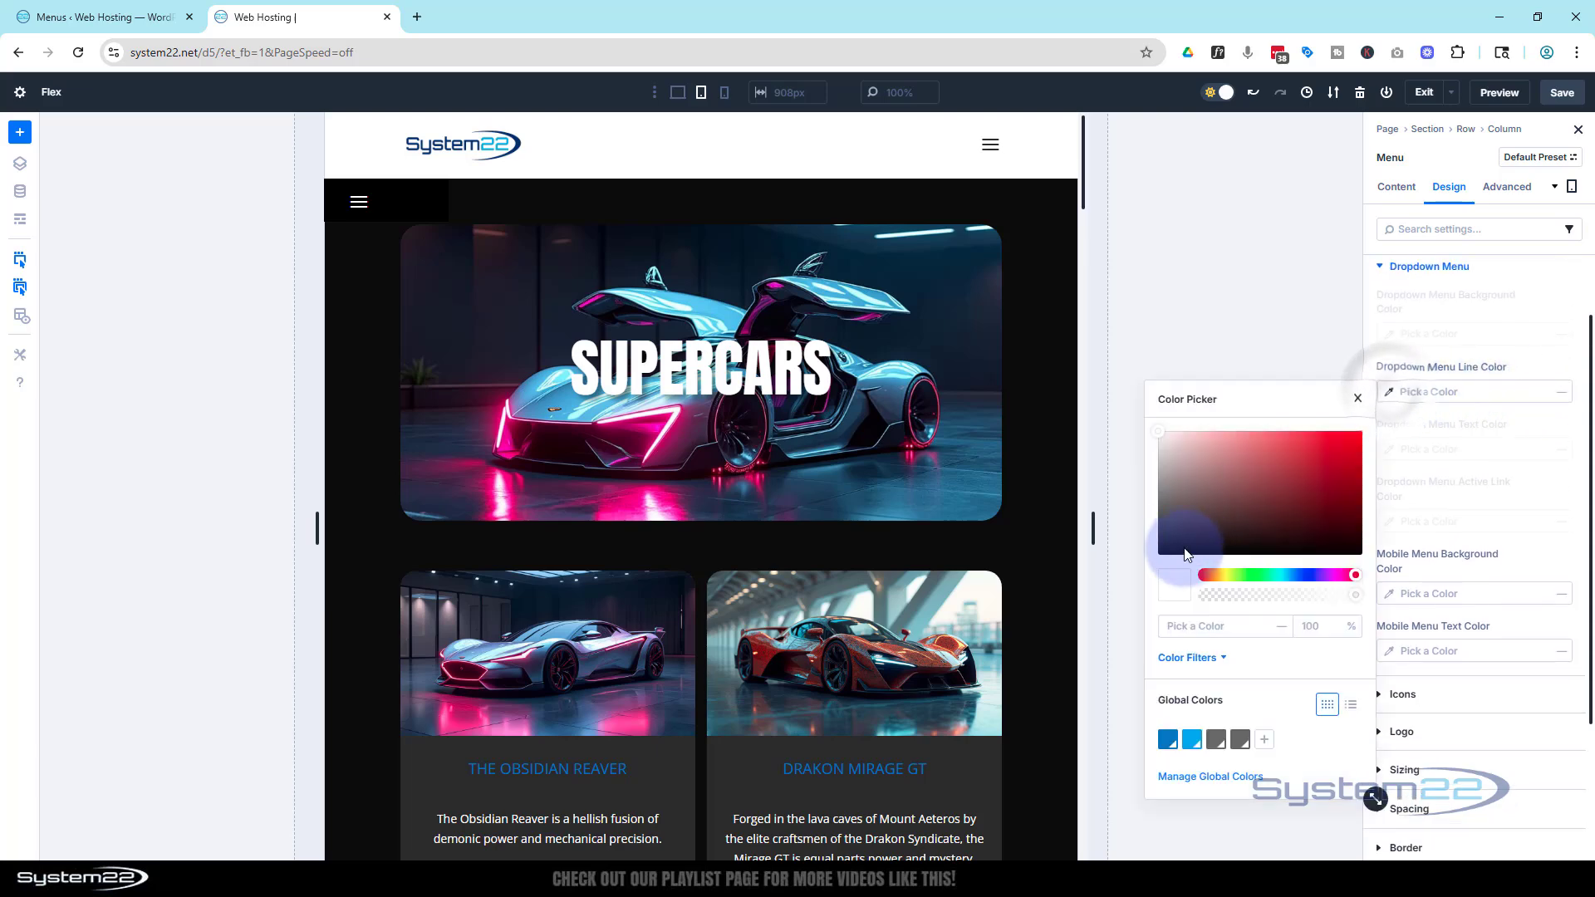
click(1531, 342)
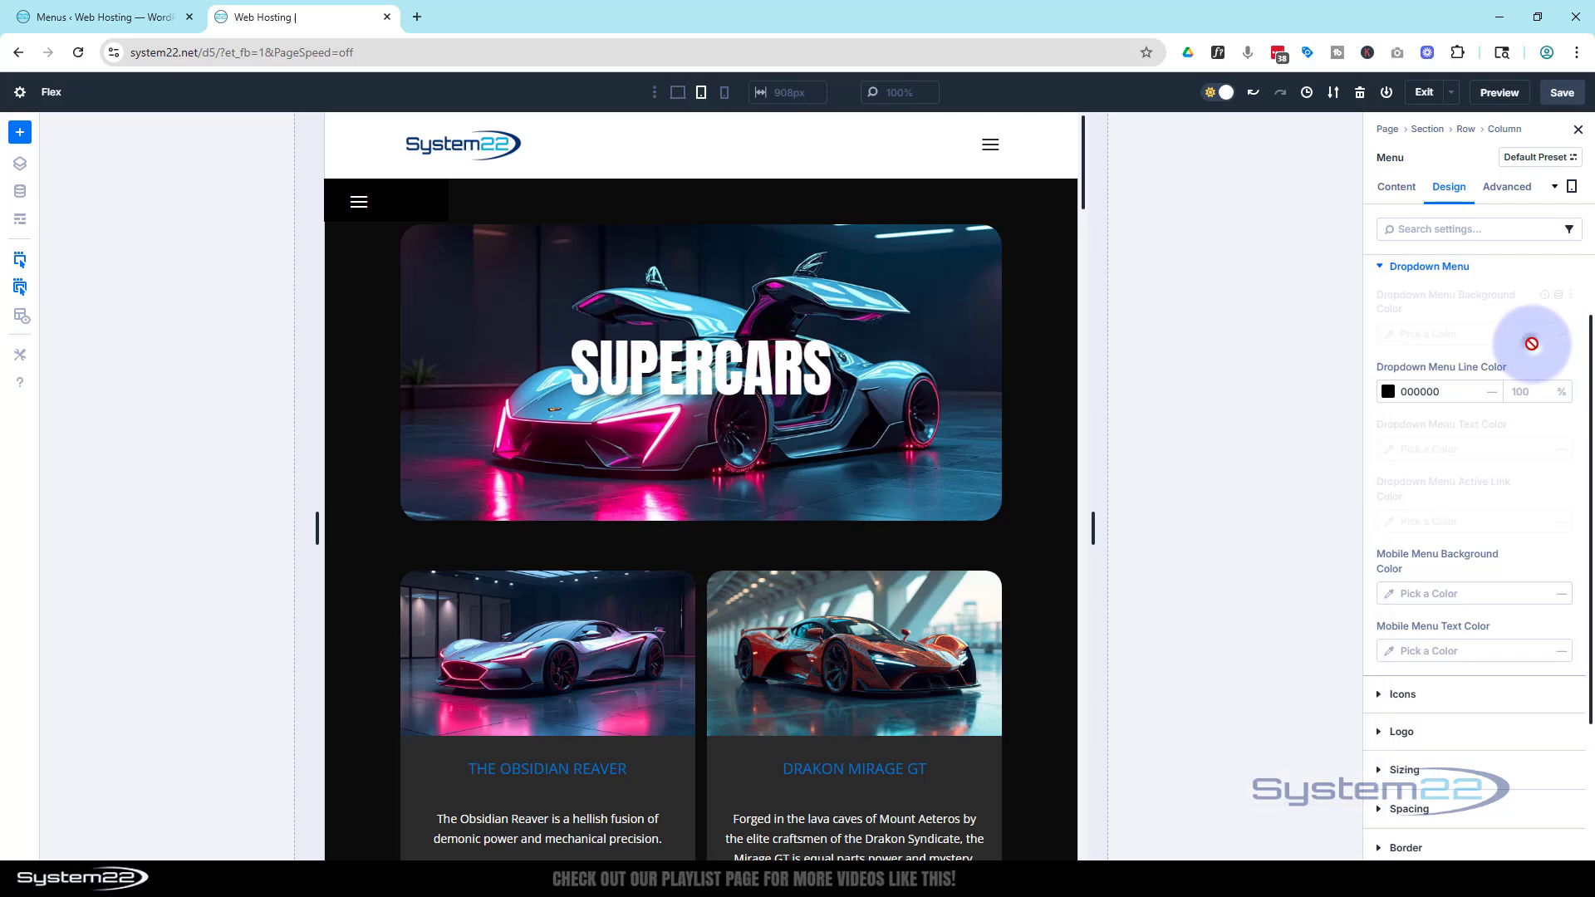
Step: Set the Menu module's mobile menu background color to black (000000) for tablet
scroll(1524, 515, down, 1)
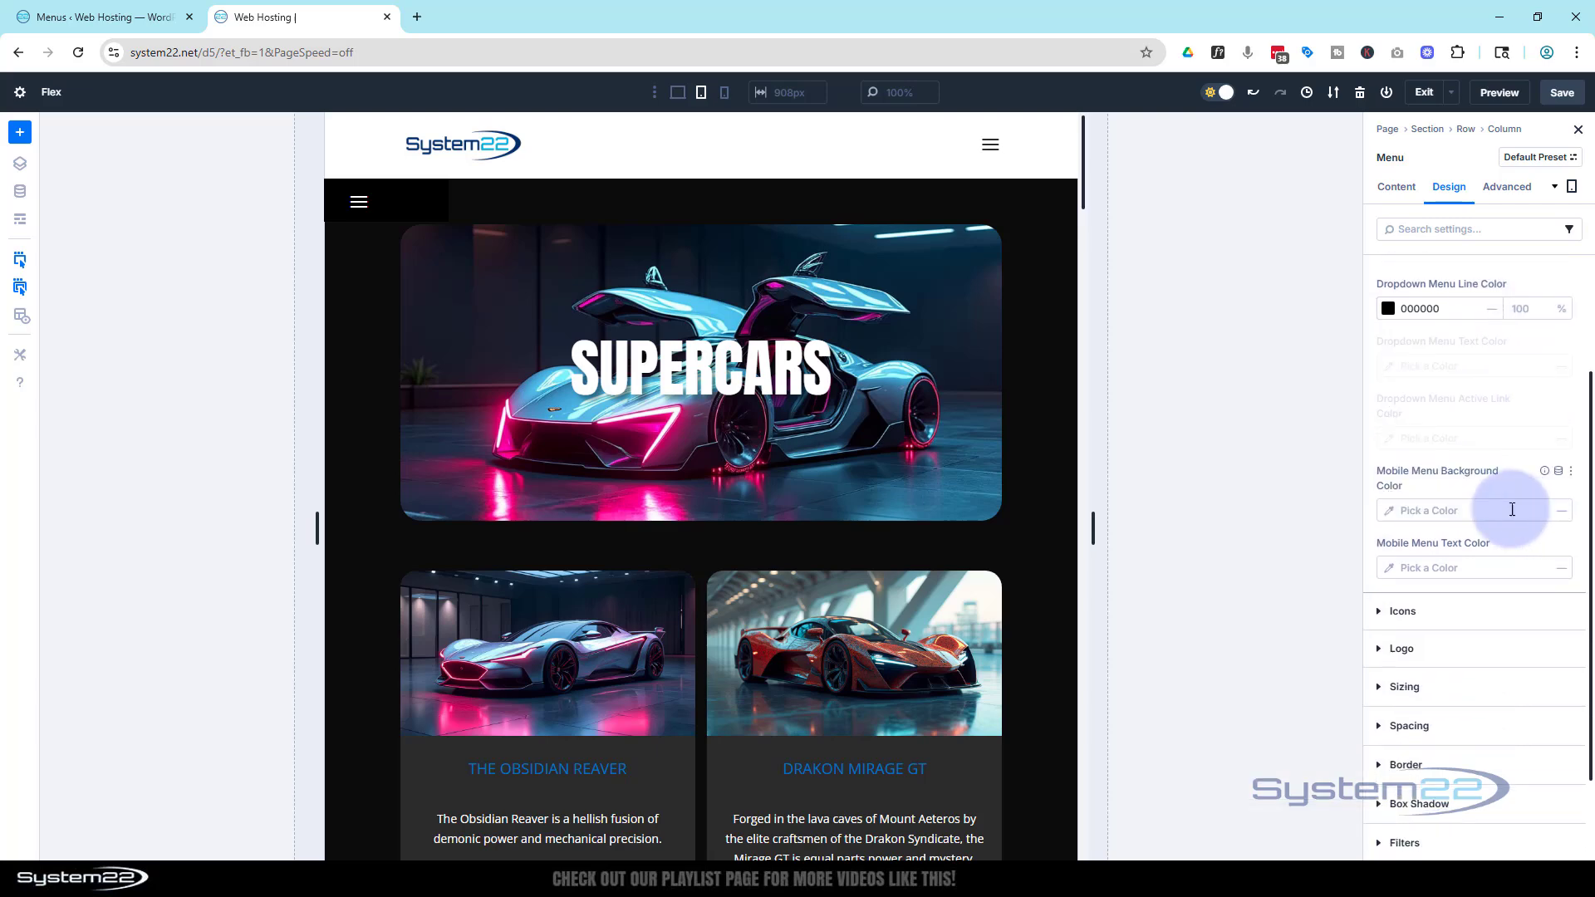
click(1389, 510)
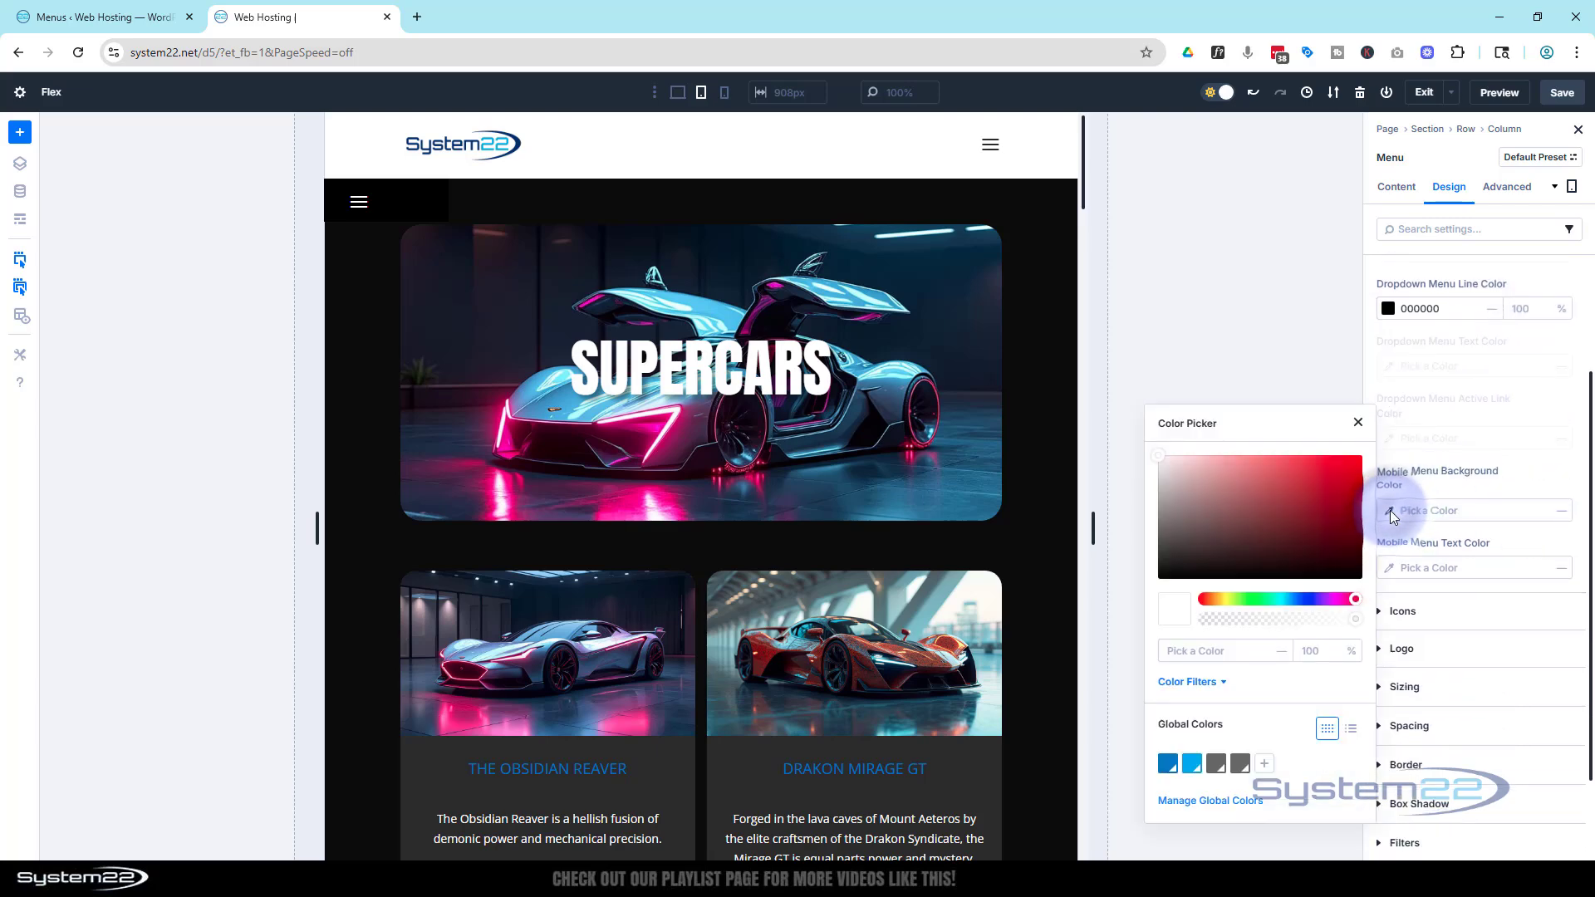
click(1151, 586)
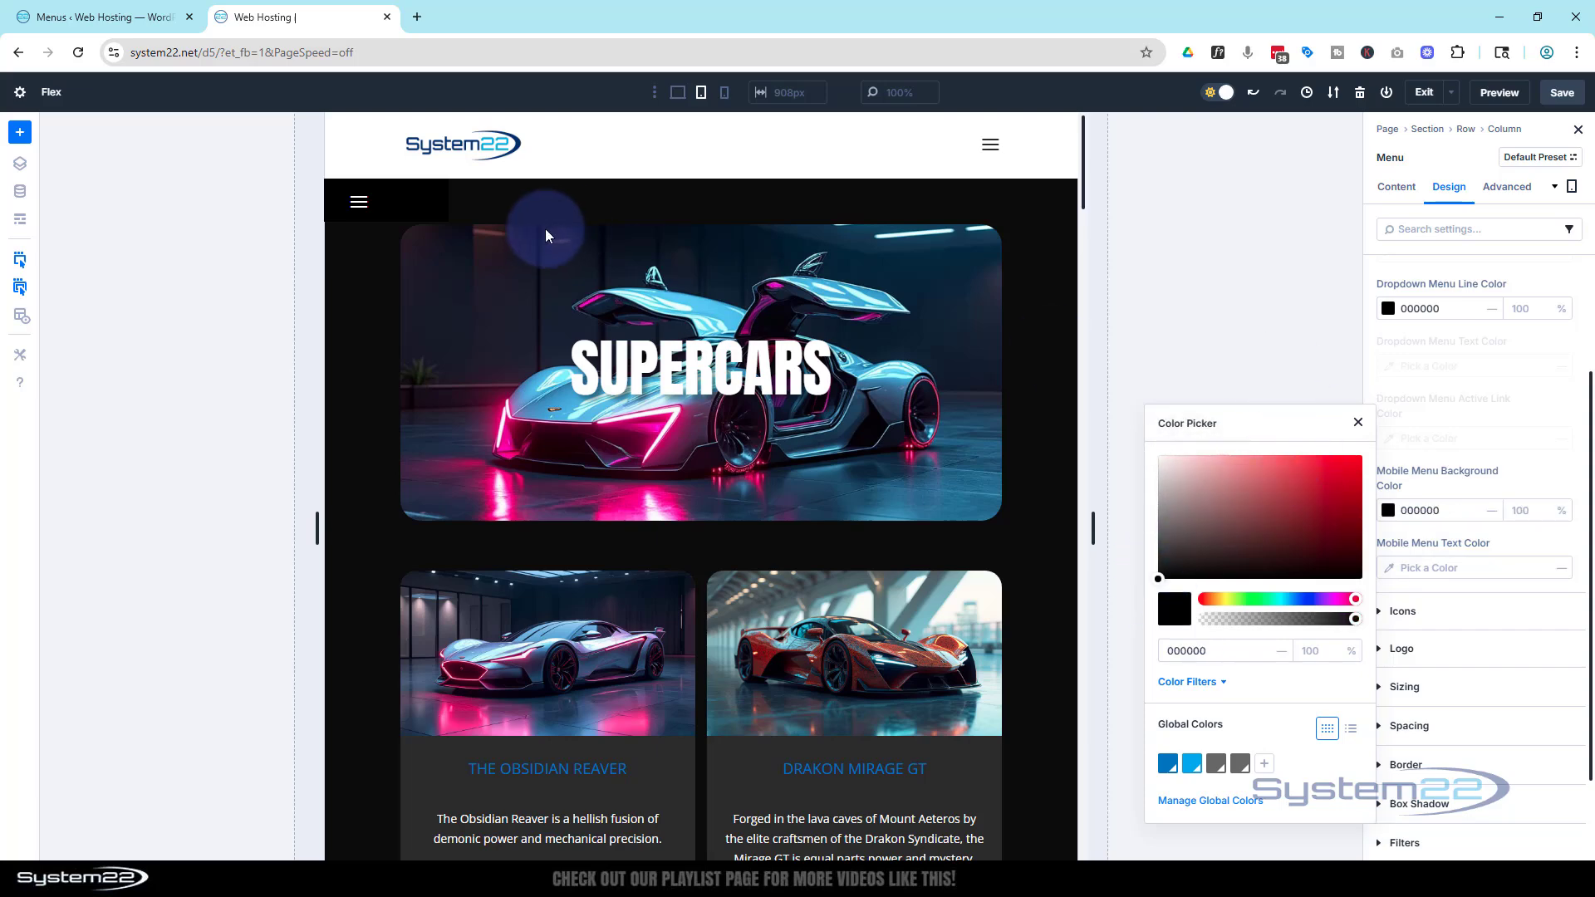
click(416, 208)
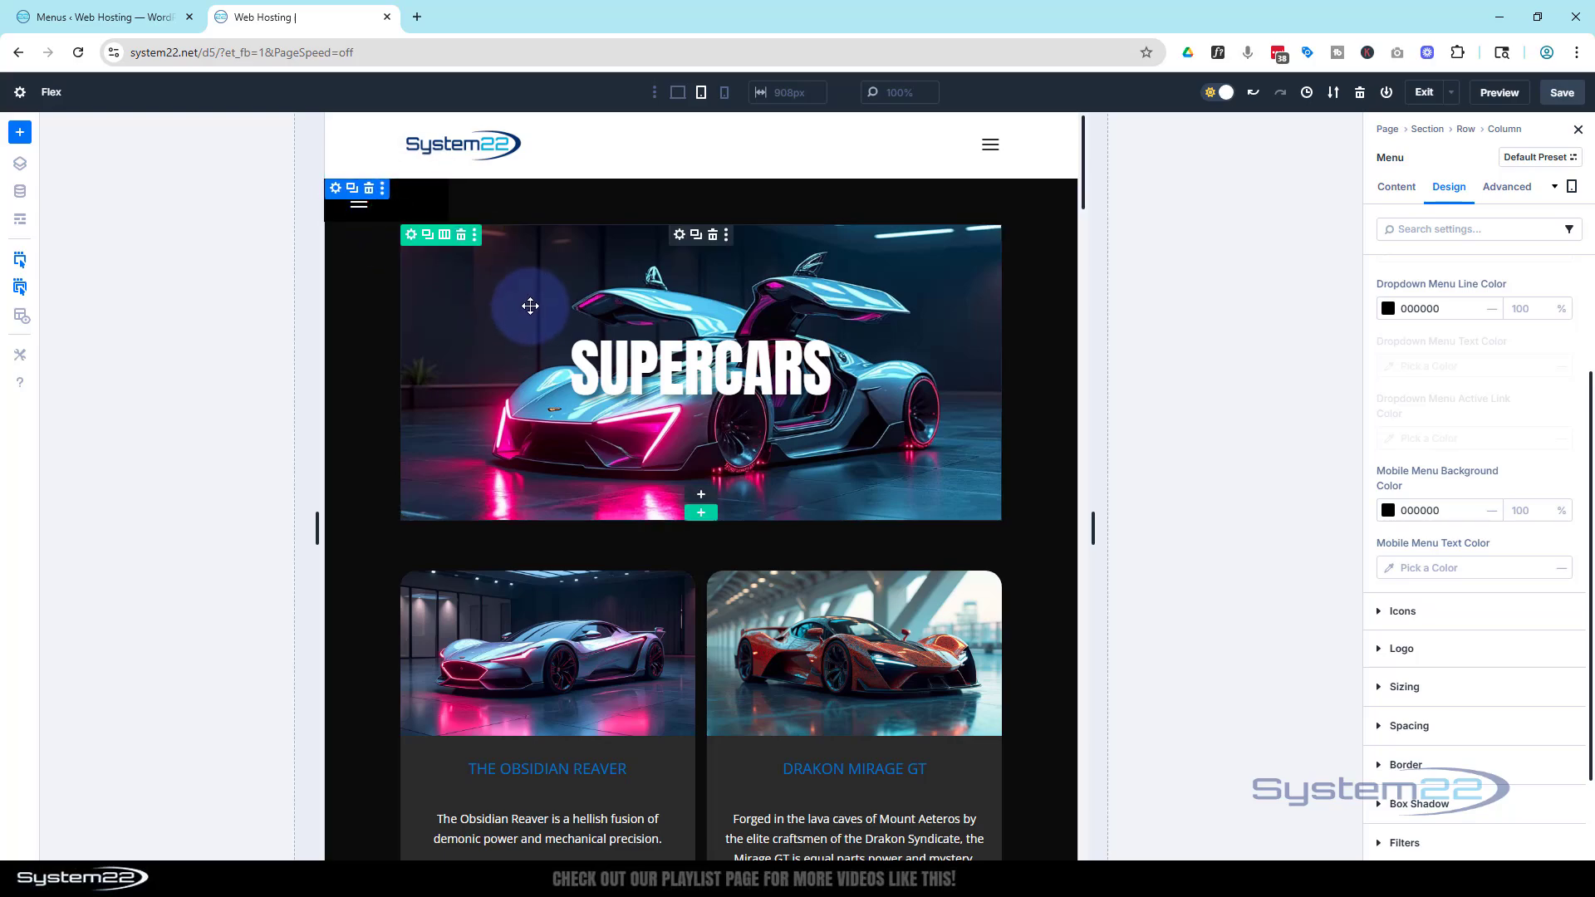
Step: Examine how the menu row's solid black background looks against the dark car cards and the white gallery section
scroll(530, 306, down, 8)
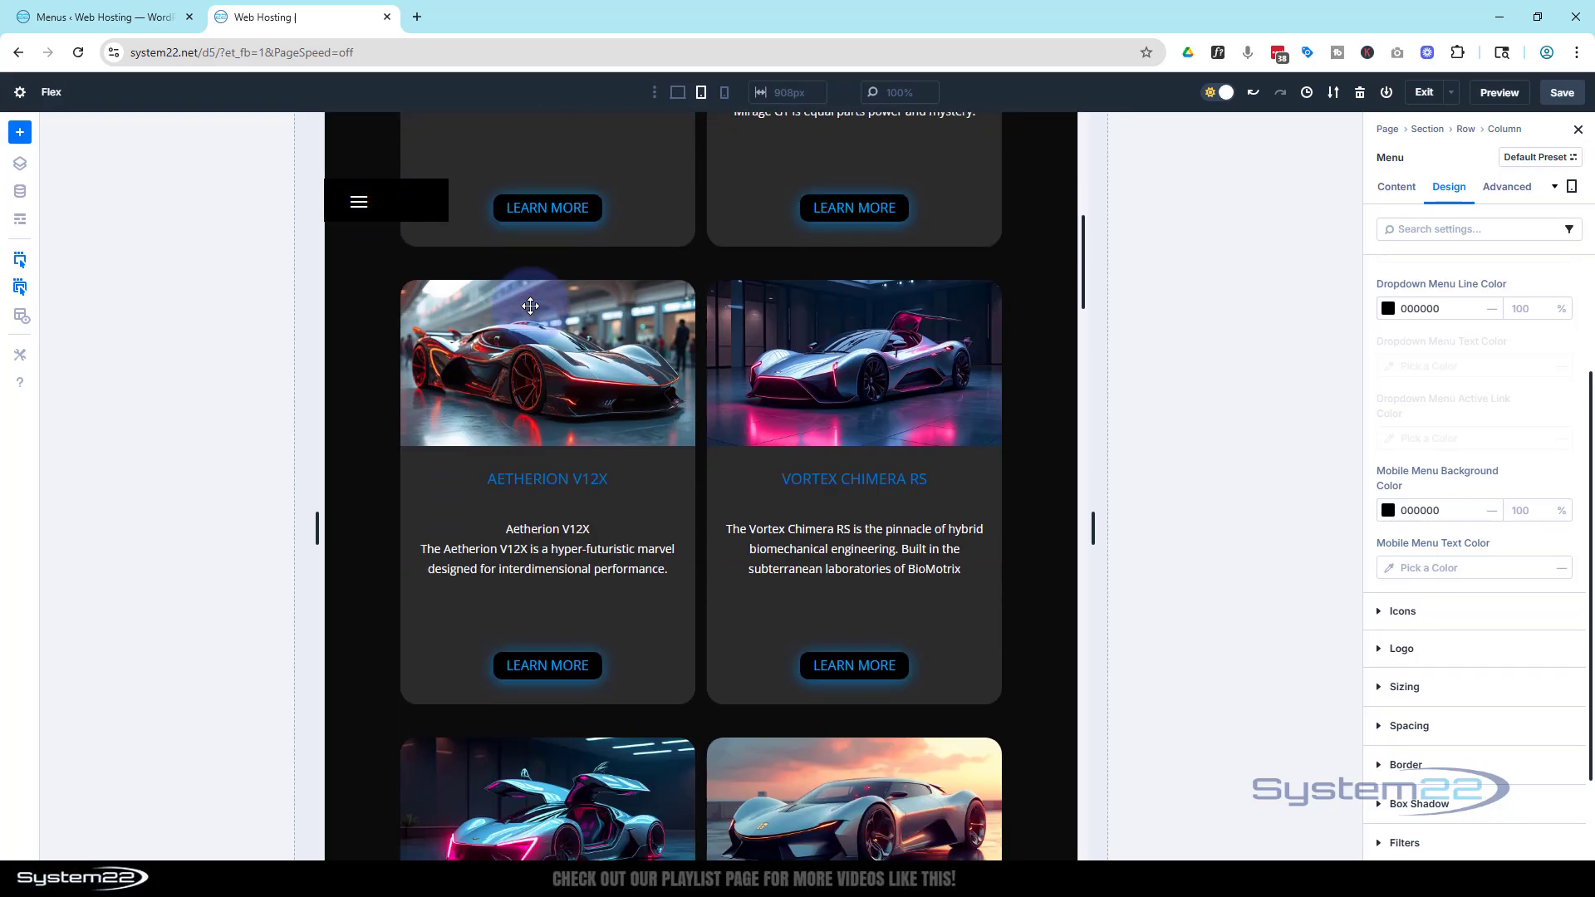
scroll(530, 306, down, 10)
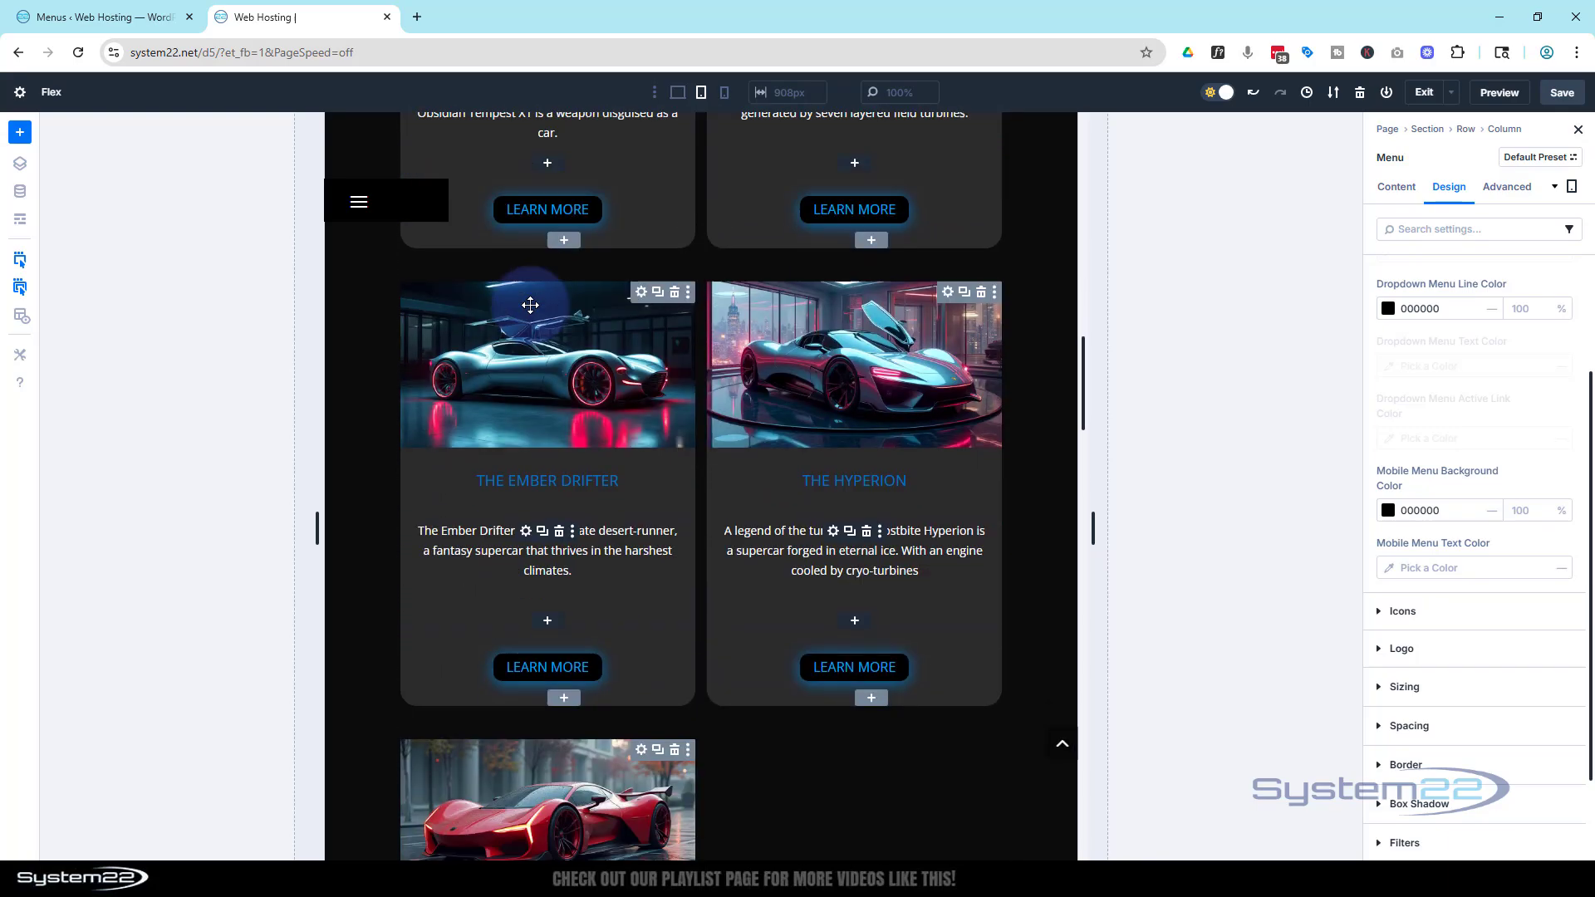
scroll(530, 306, down, 10)
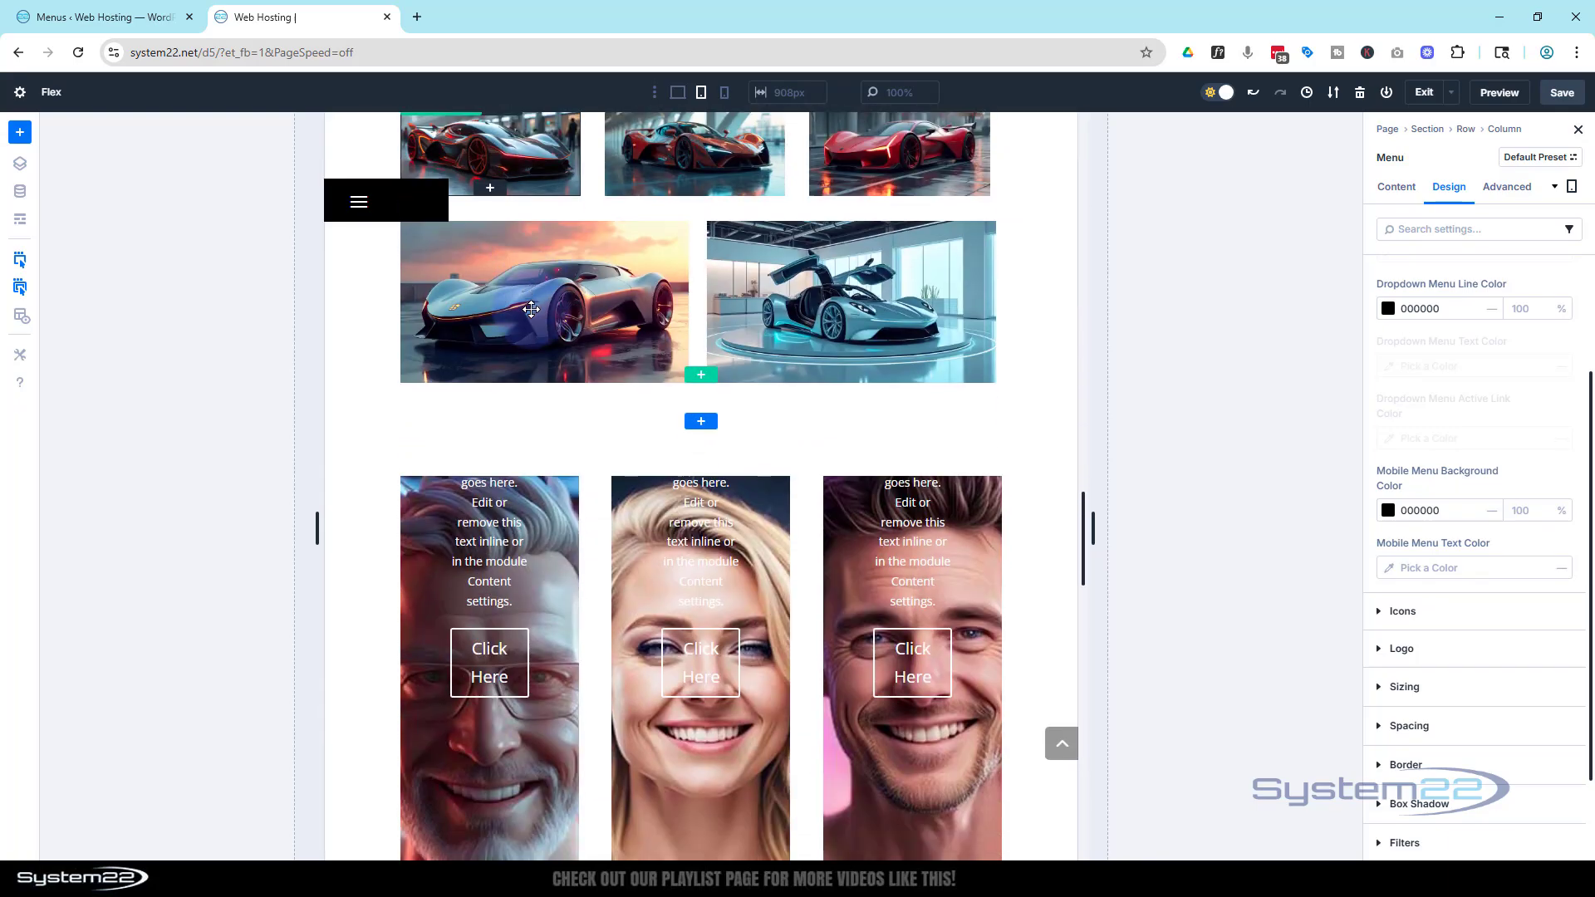
scroll(532, 309, down, 1)
scroll(532, 309, up, 4)
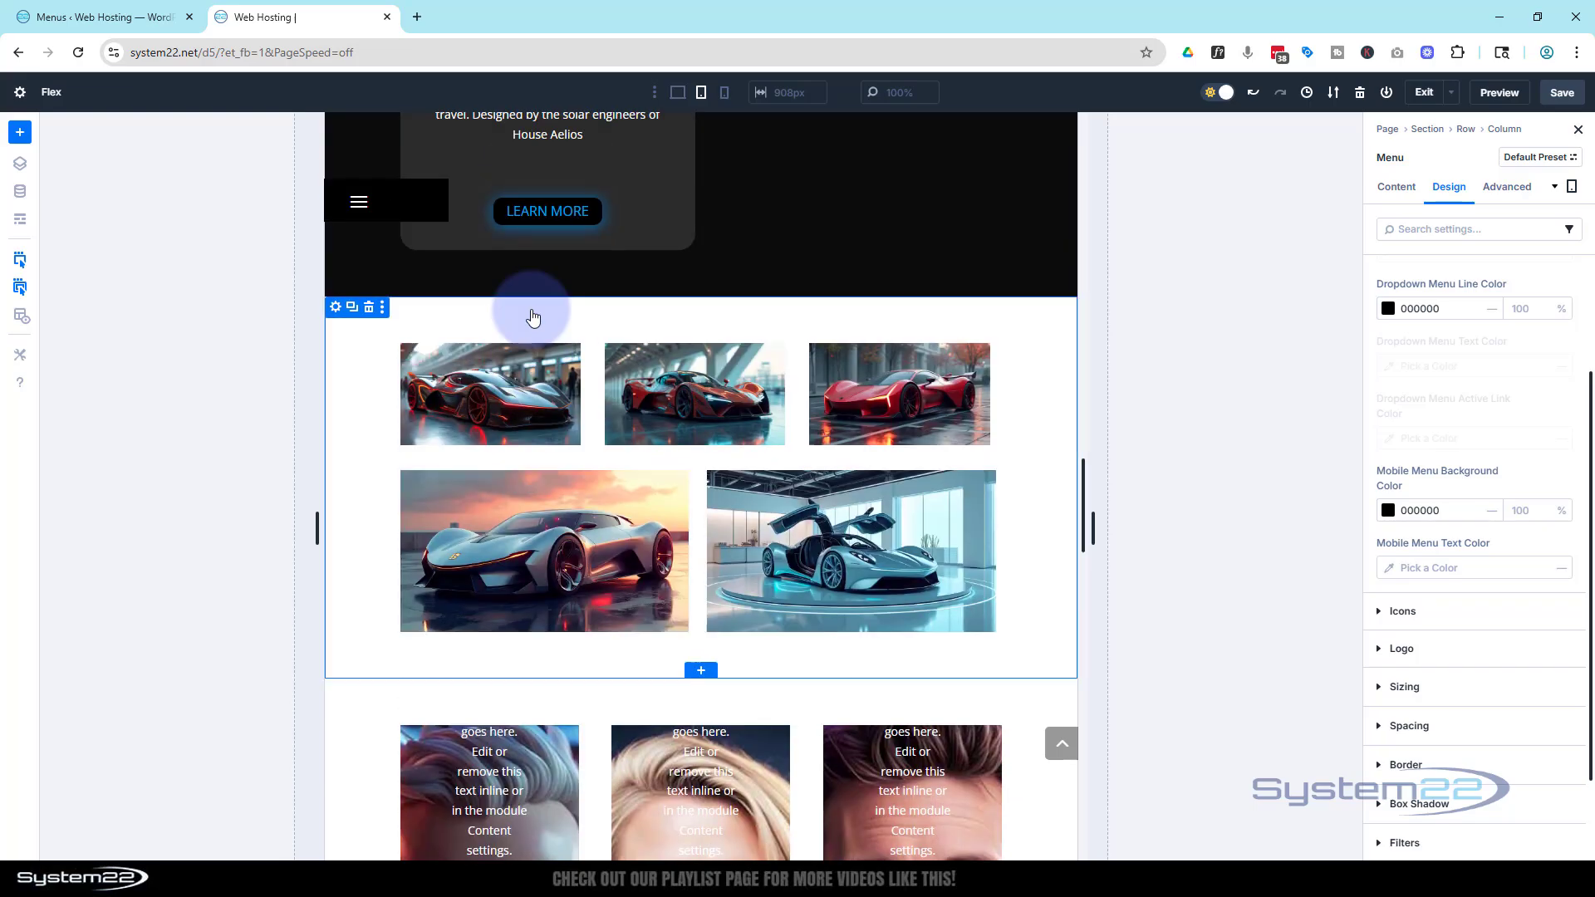
scroll(533, 315, up, 12)
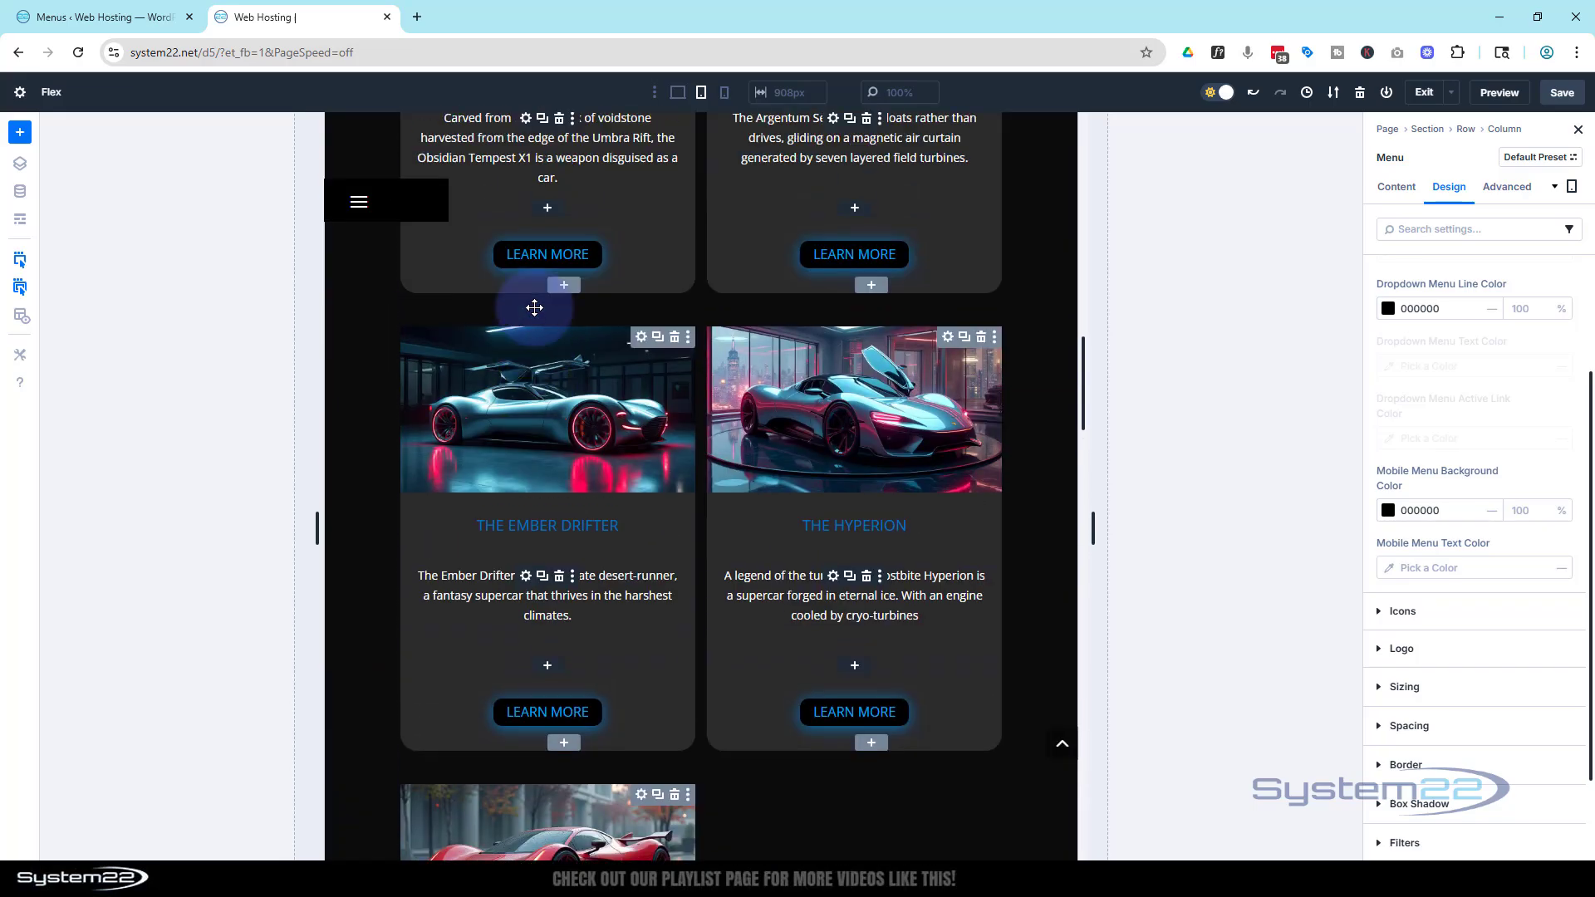
scroll(535, 307, up, 15)
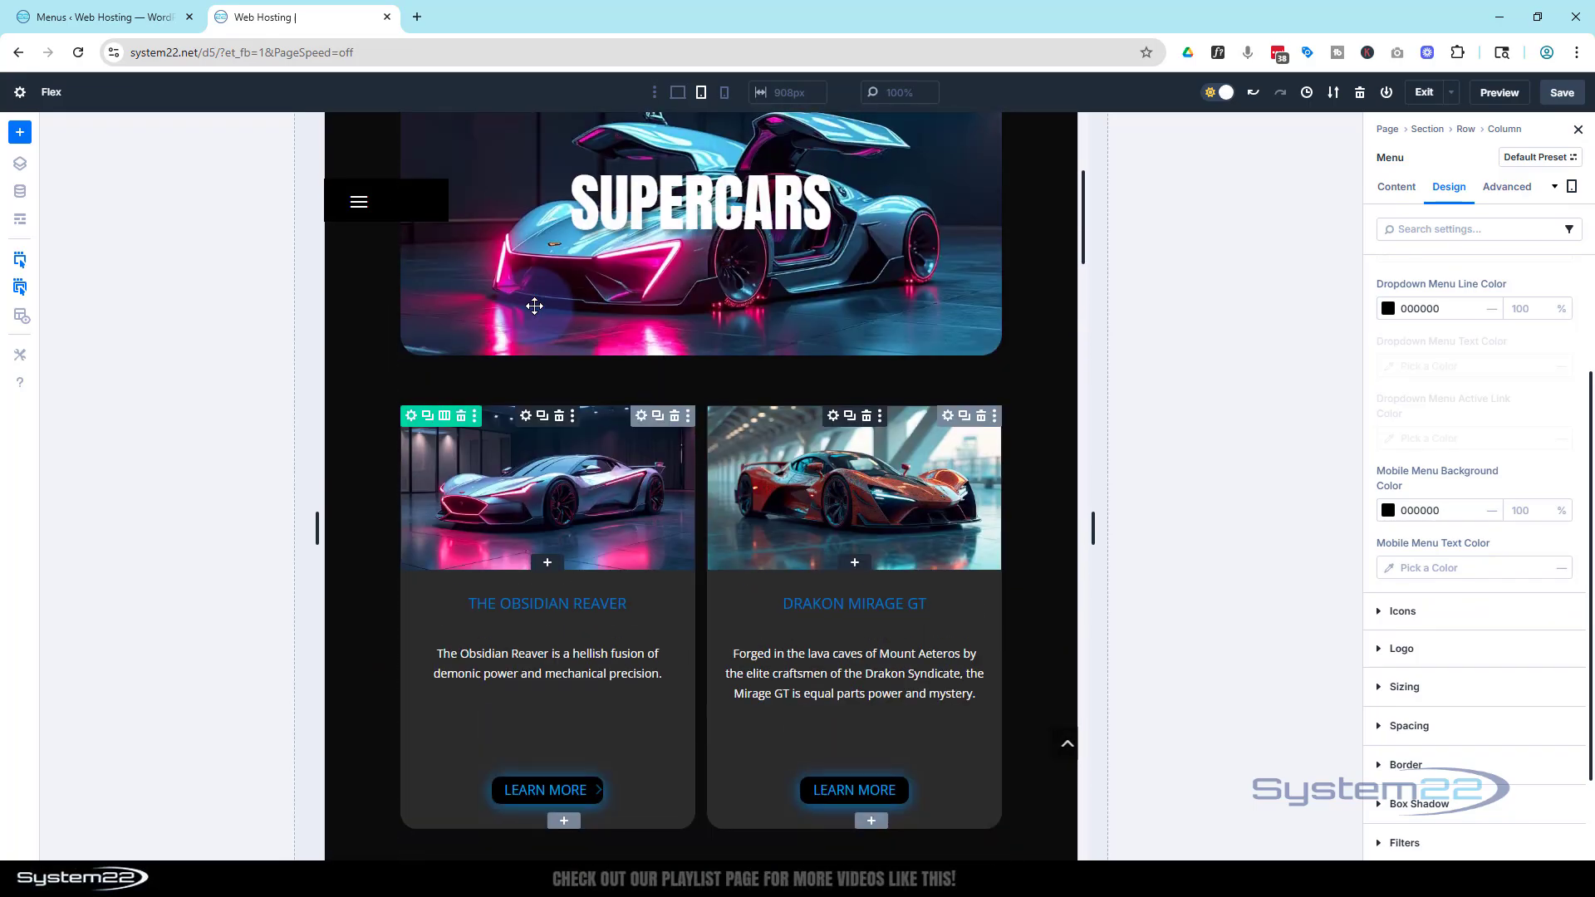
scroll(535, 307, up, 3)
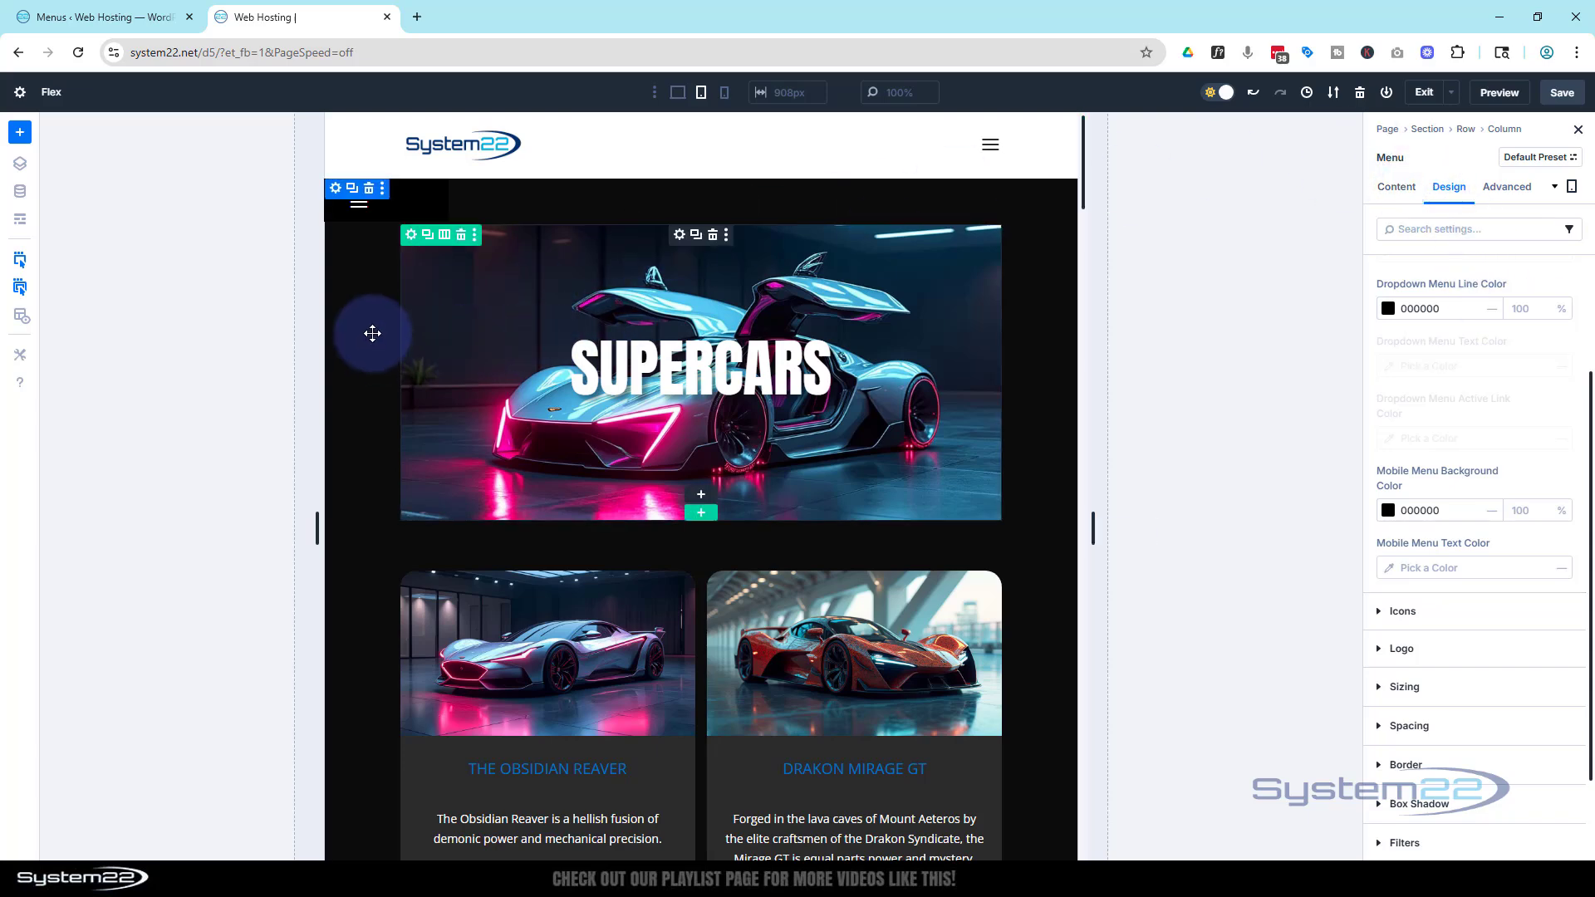
Step: Set the menu row's black background color to 0% opacity in tablet view
click(381, 219)
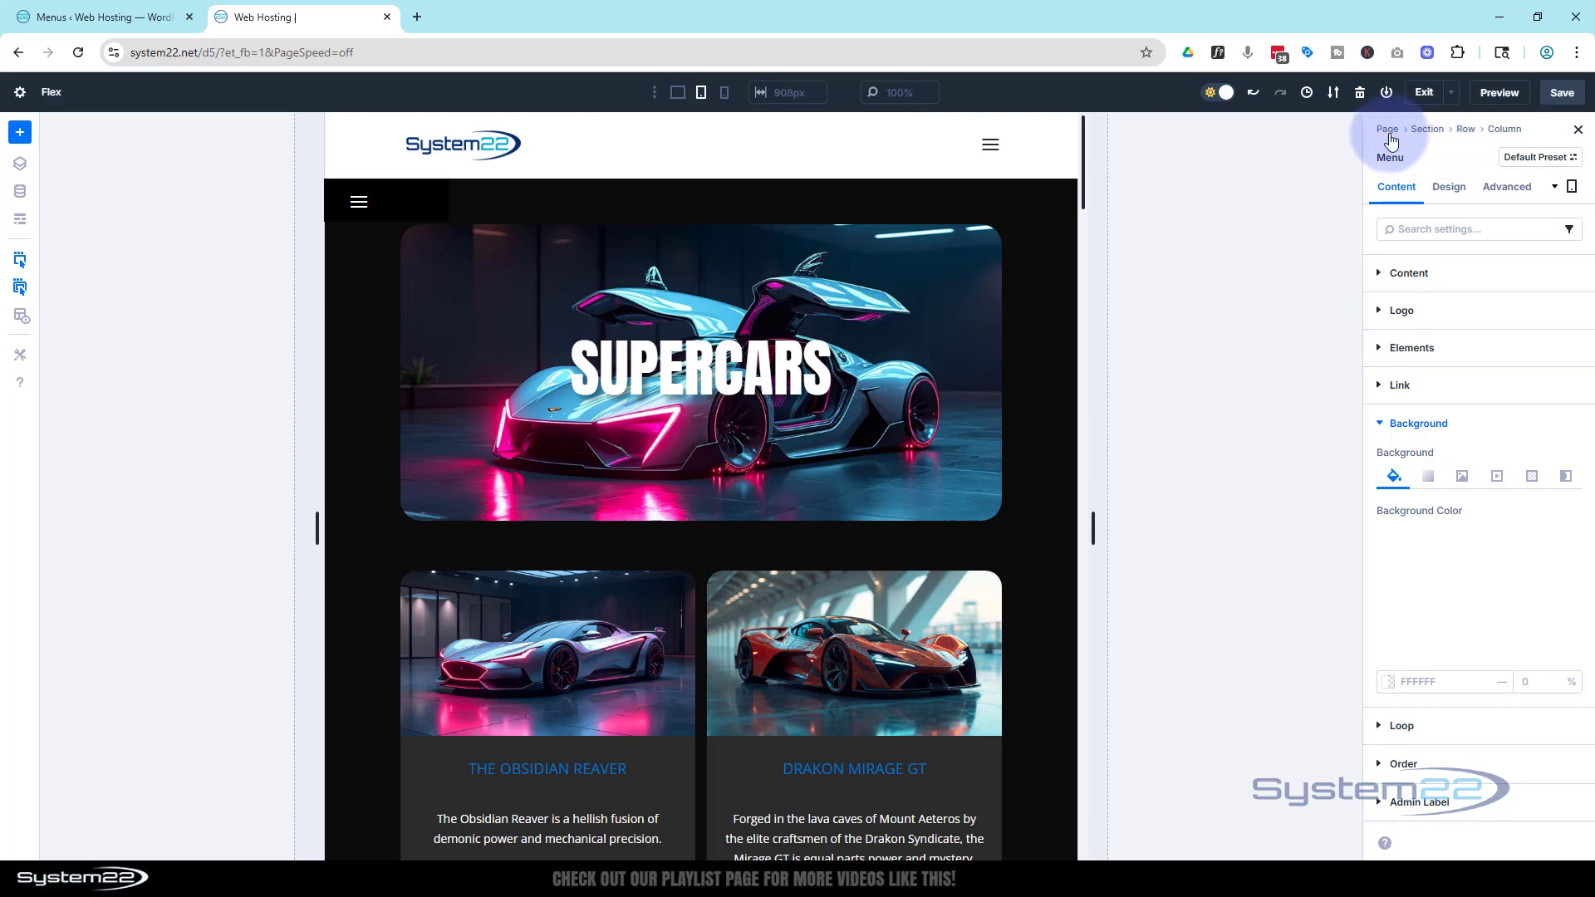
click(1466, 129)
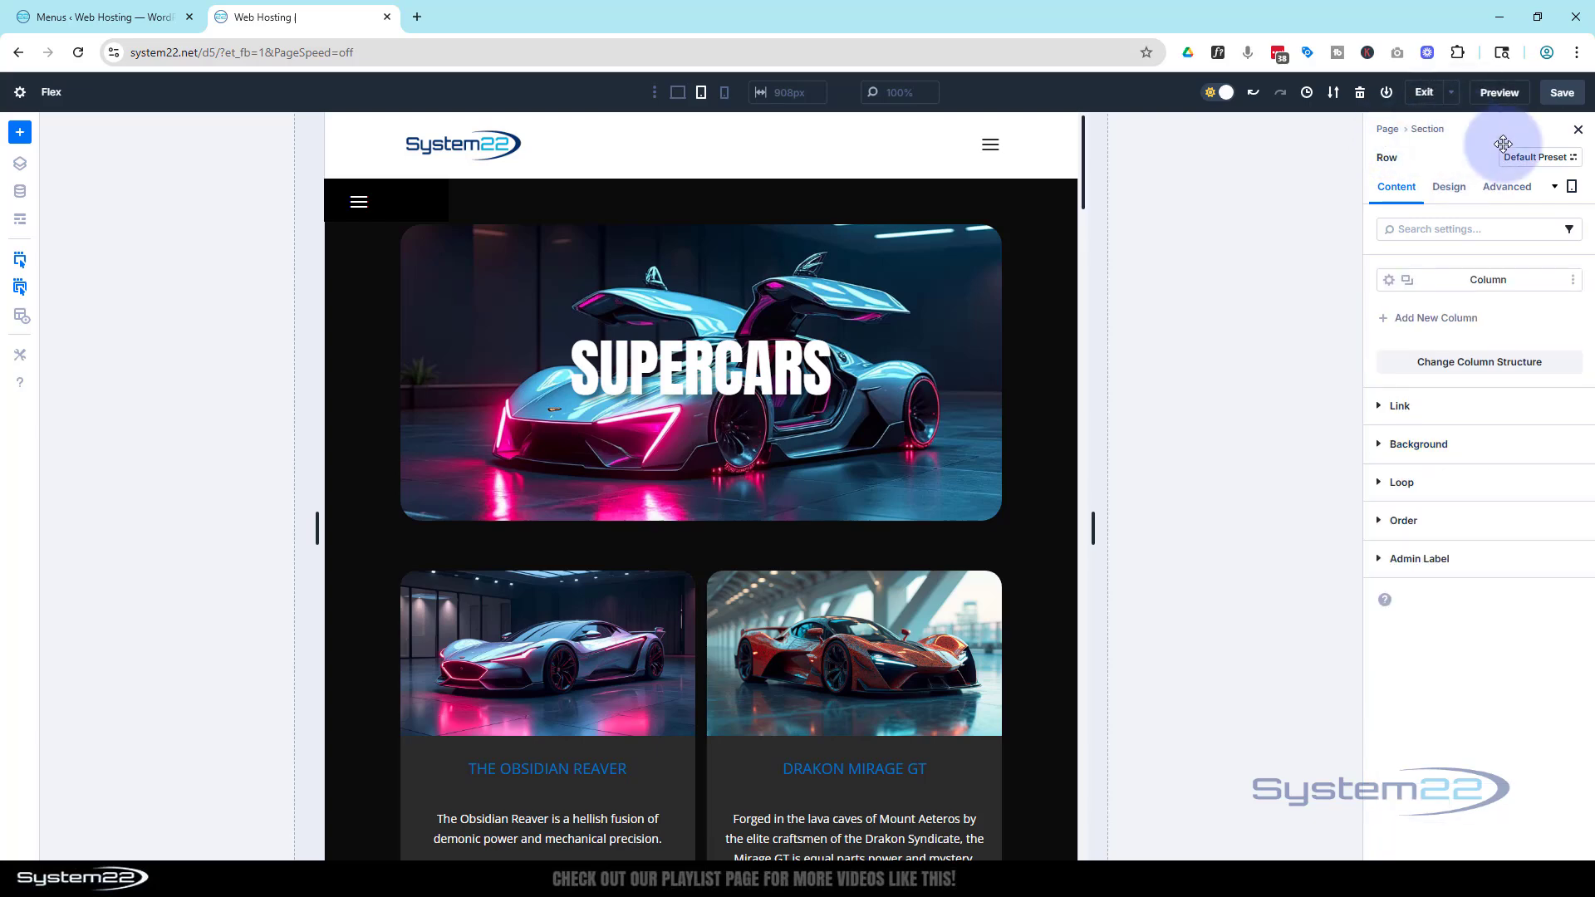
click(1459, 437)
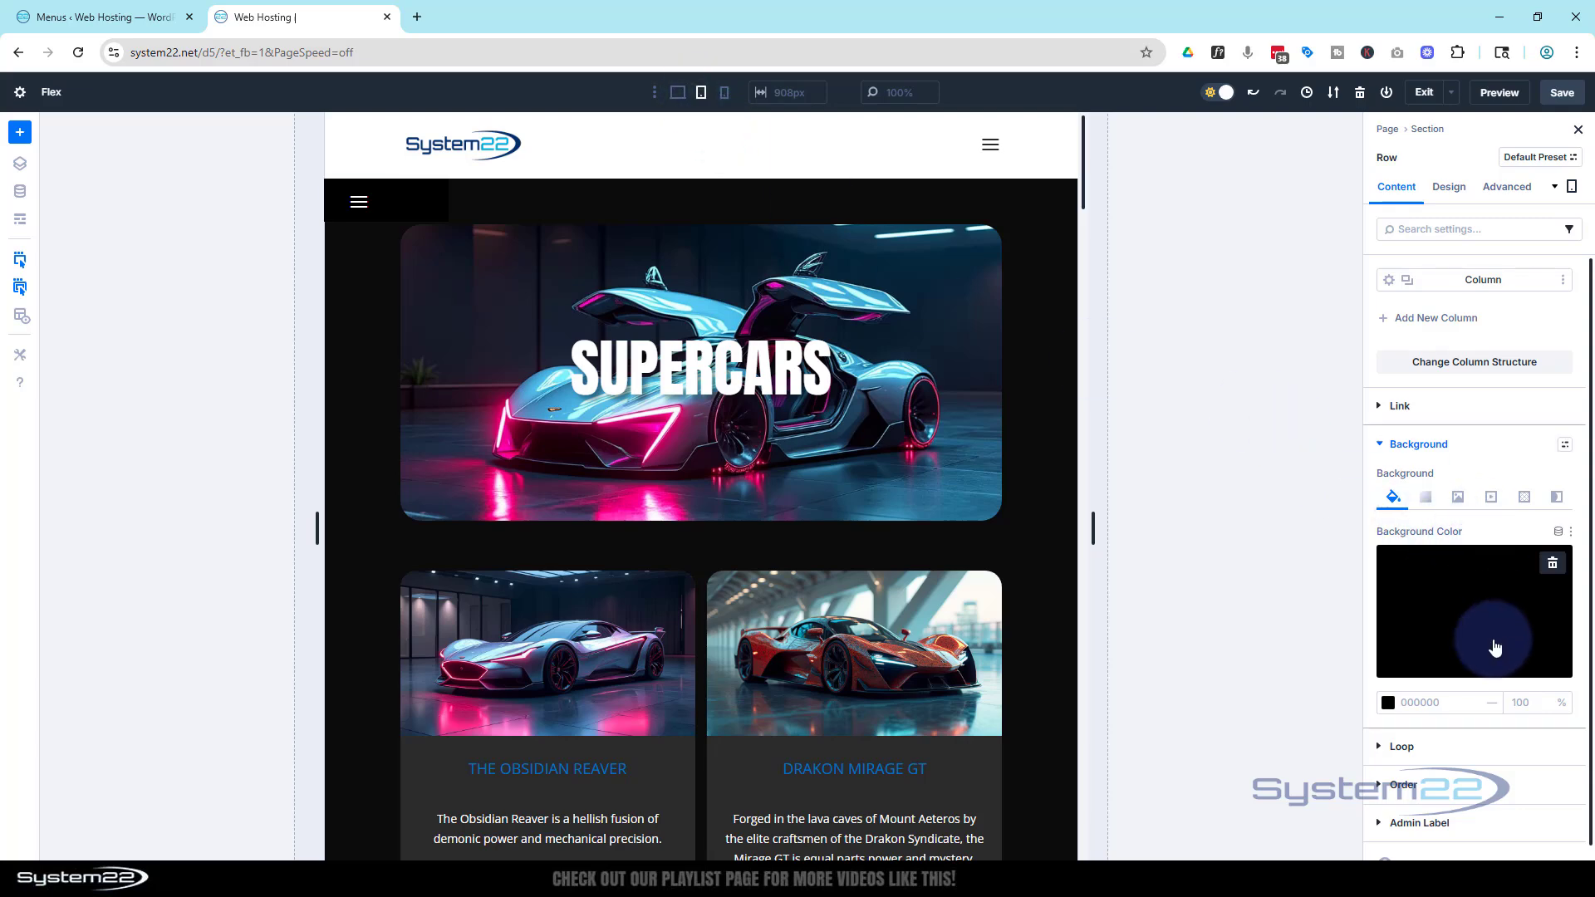
click(1460, 650)
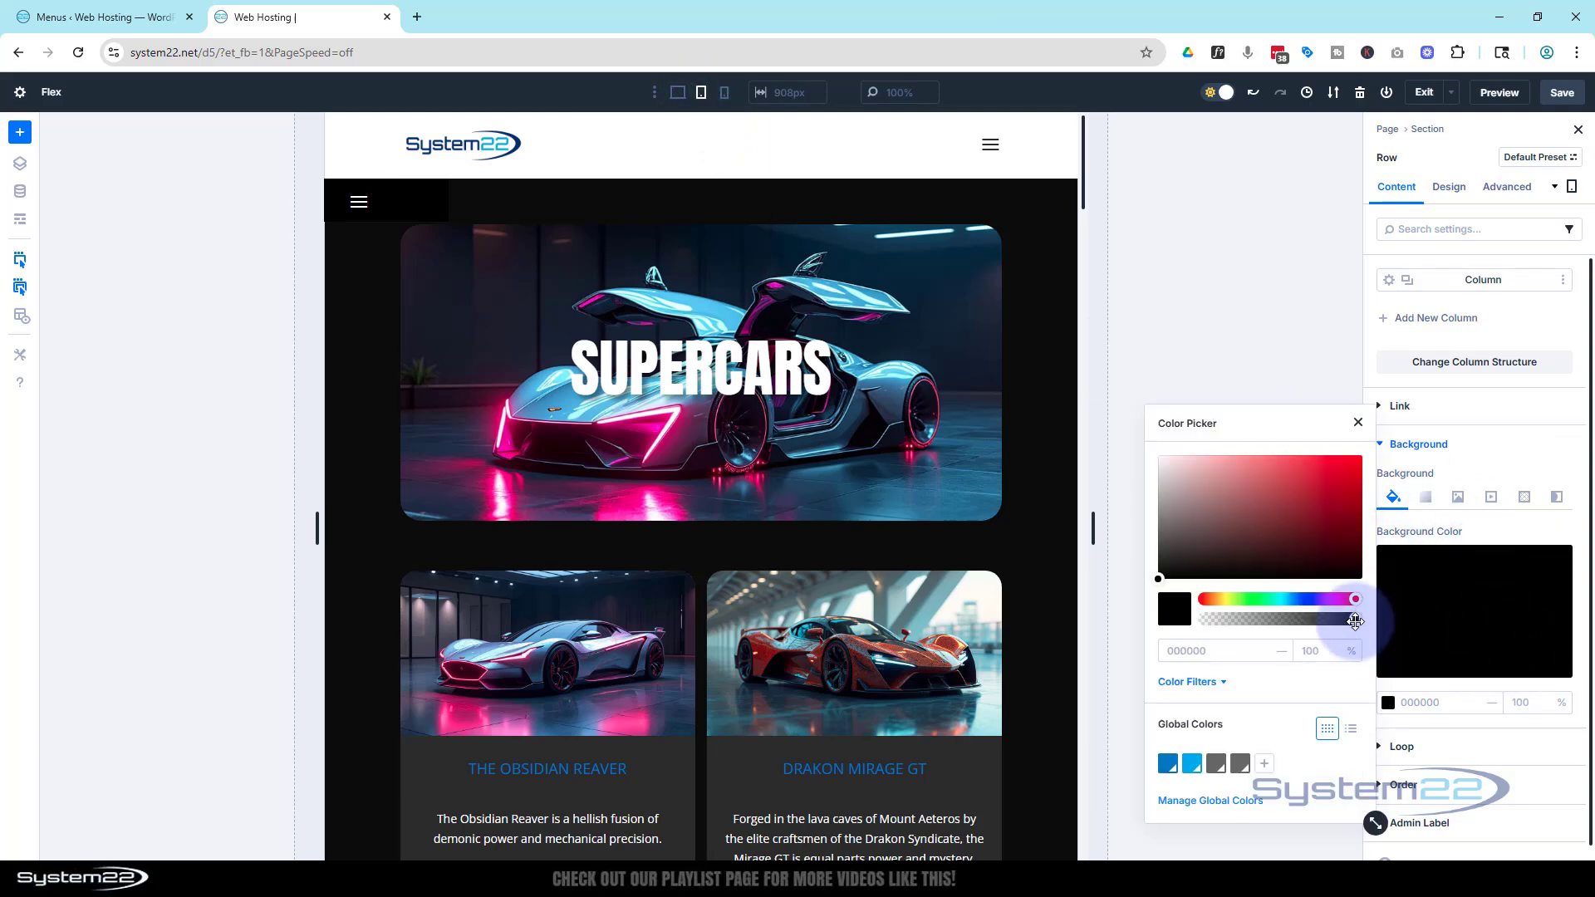
drag(1355, 621, 1201, 620)
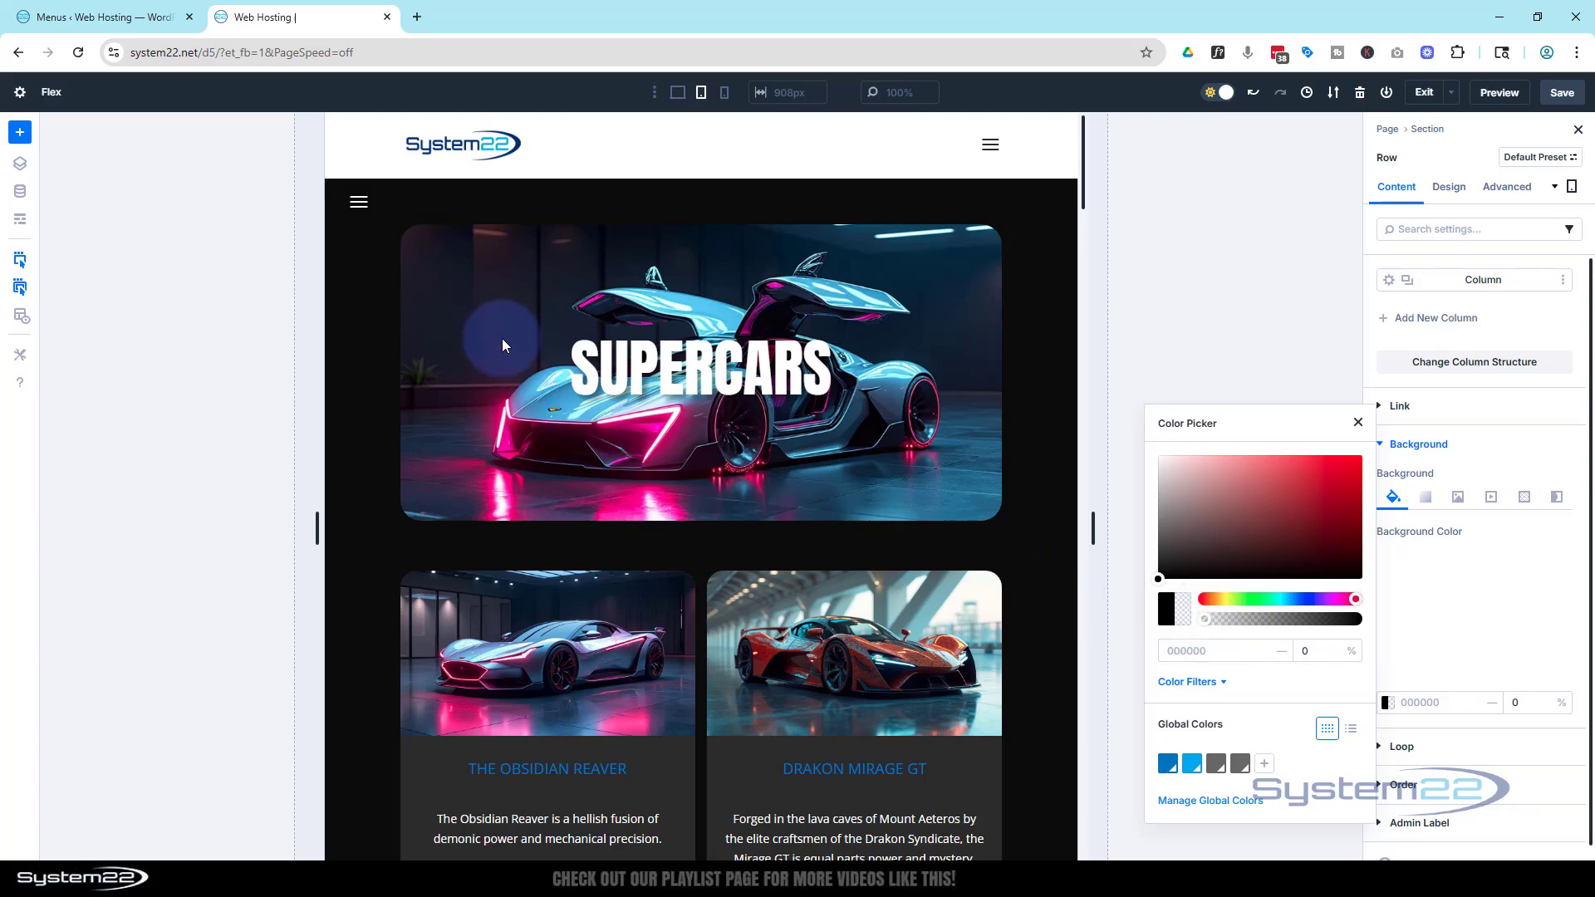
click(949, 327)
Step: Check the white hamburger icon's visibility without a row background over the dark car cards and the white gallery section
scroll(949, 327, down, 7)
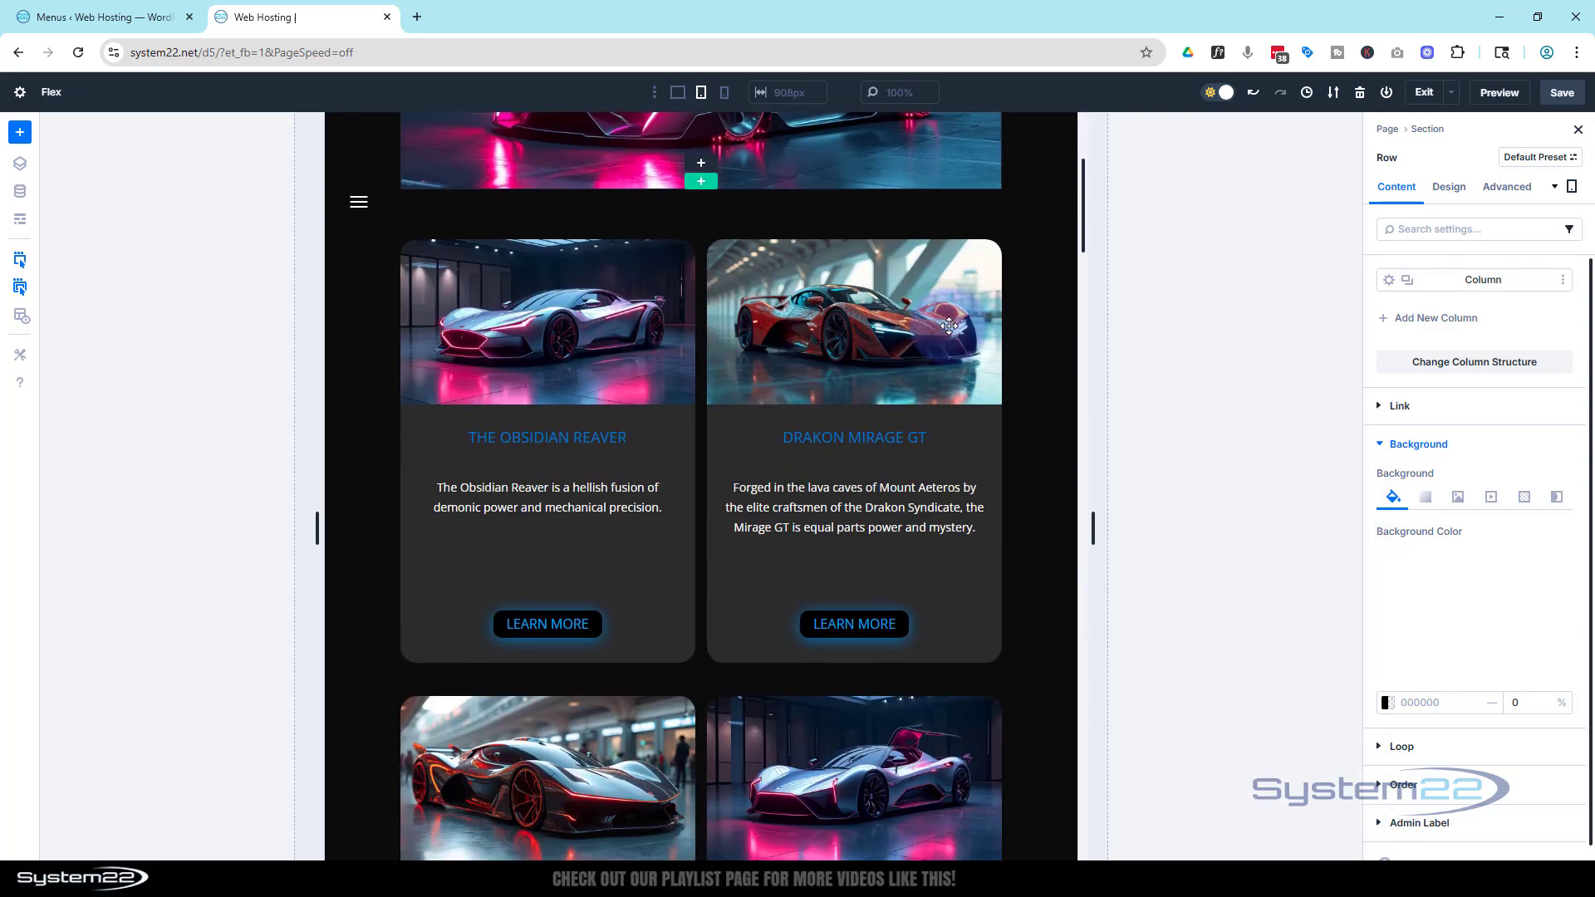
scroll(950, 323, down, 14)
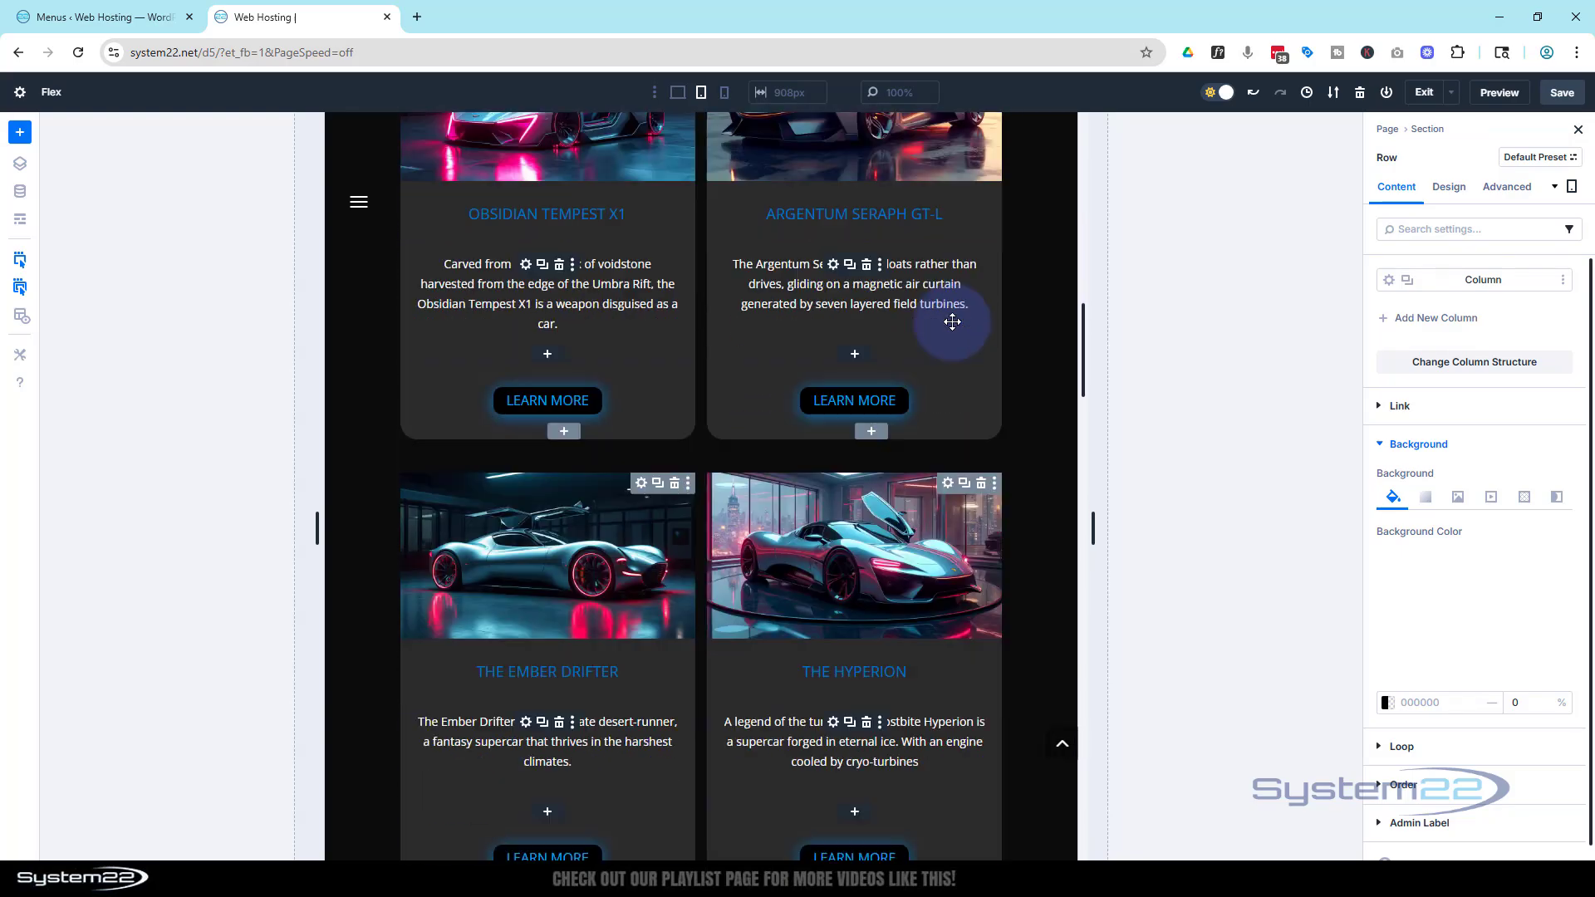
scroll(953, 321, down, 11)
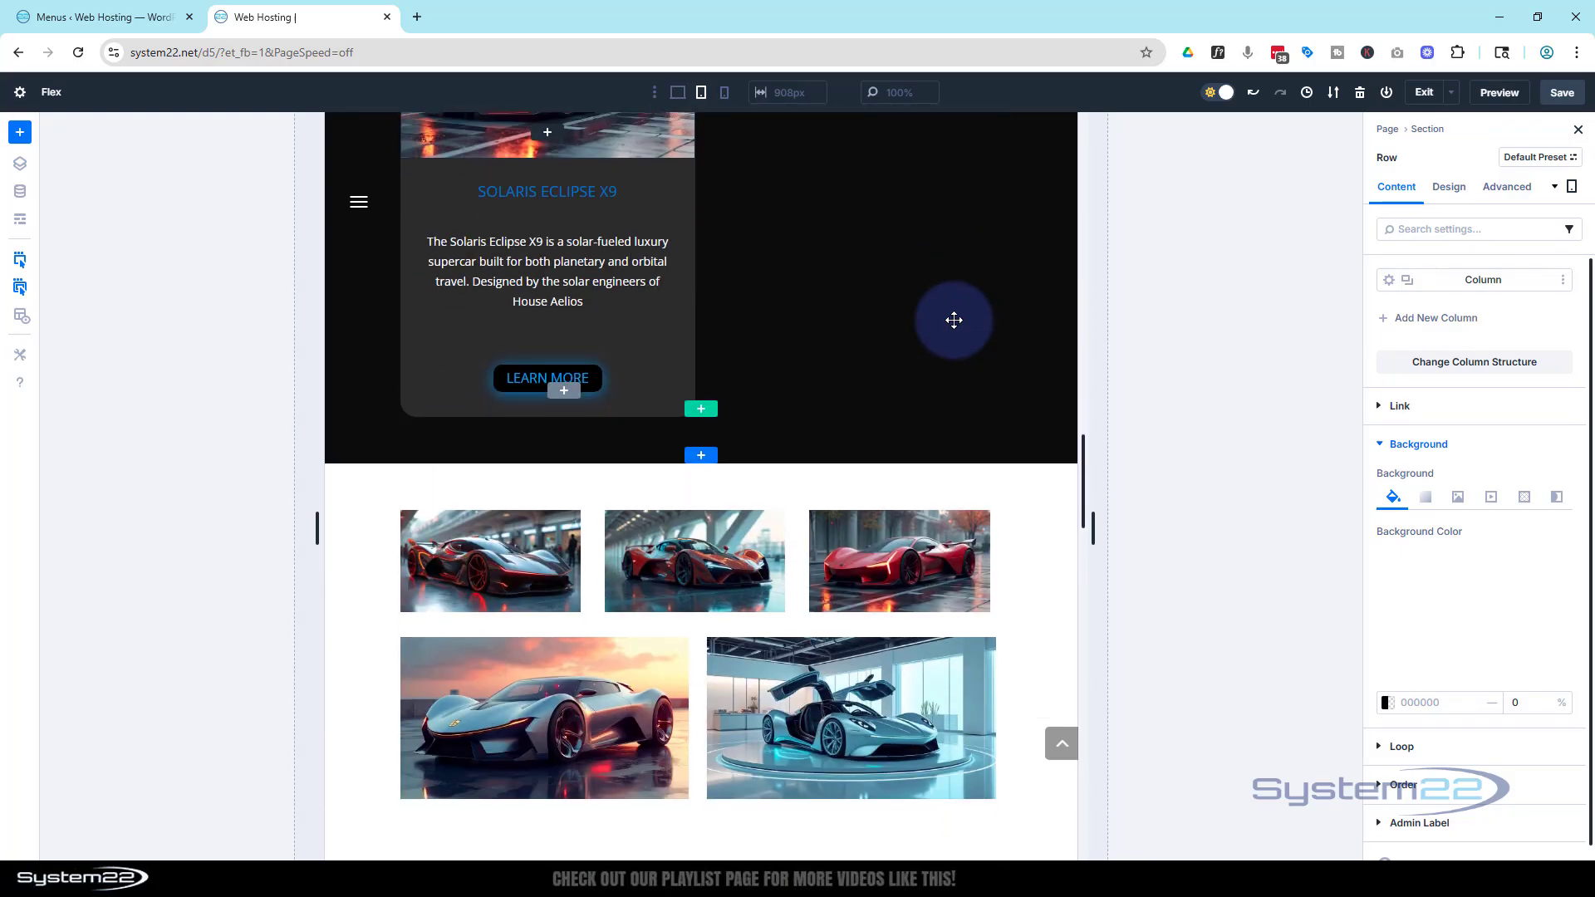
scroll(955, 320, down, 2)
scroll(955, 319, up, 2)
scroll(956, 319, down, 3)
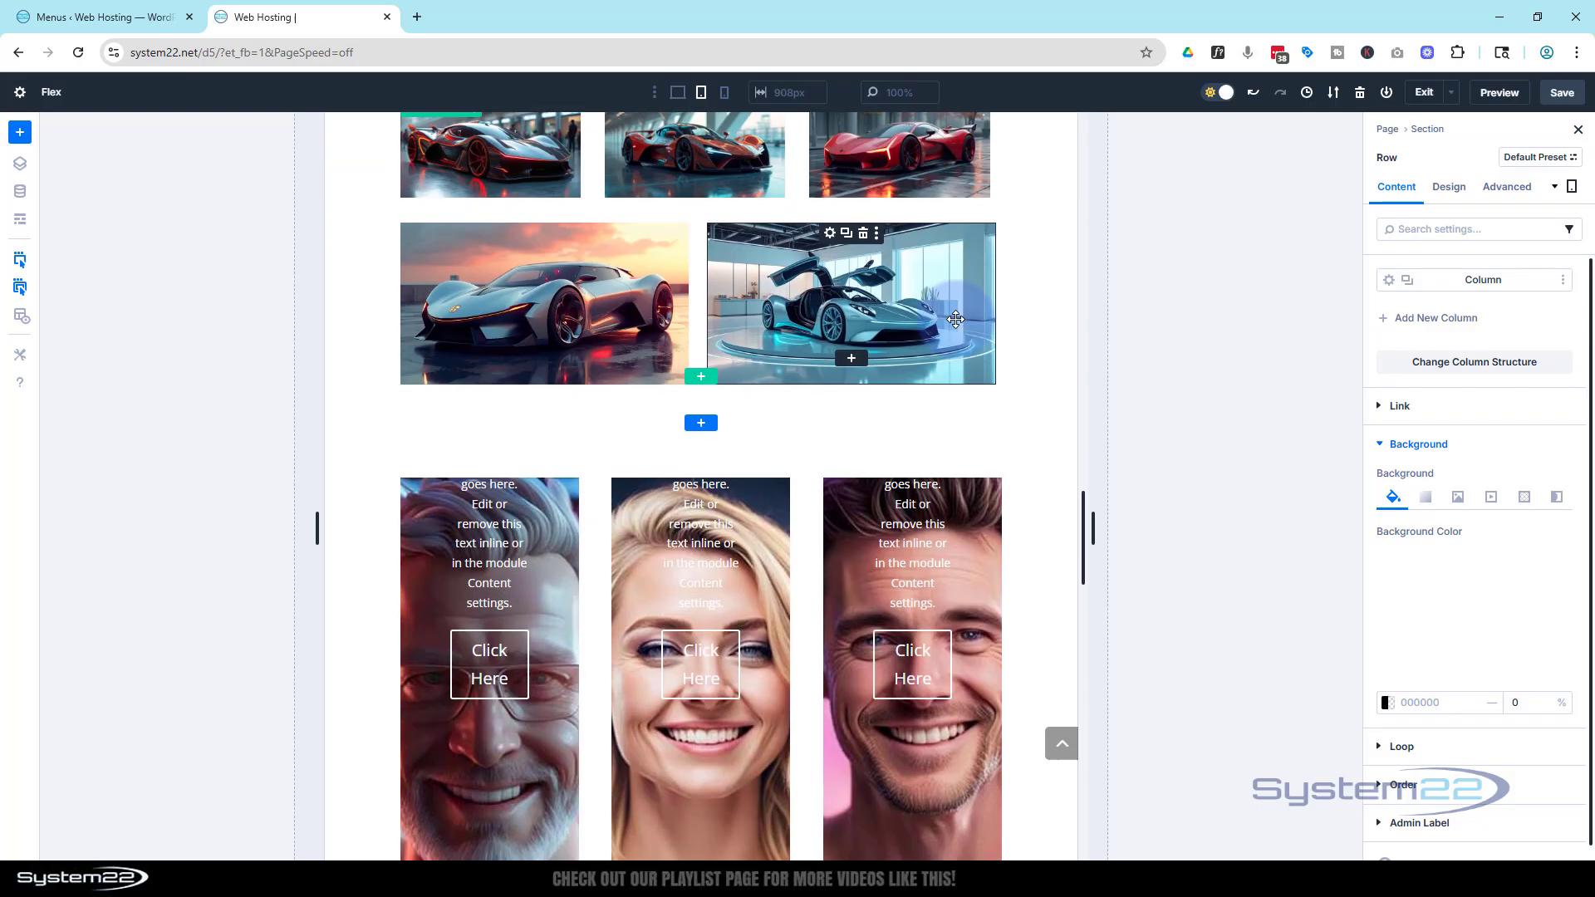
scroll(956, 319, down, 2)
scroll(957, 318, up, 9)
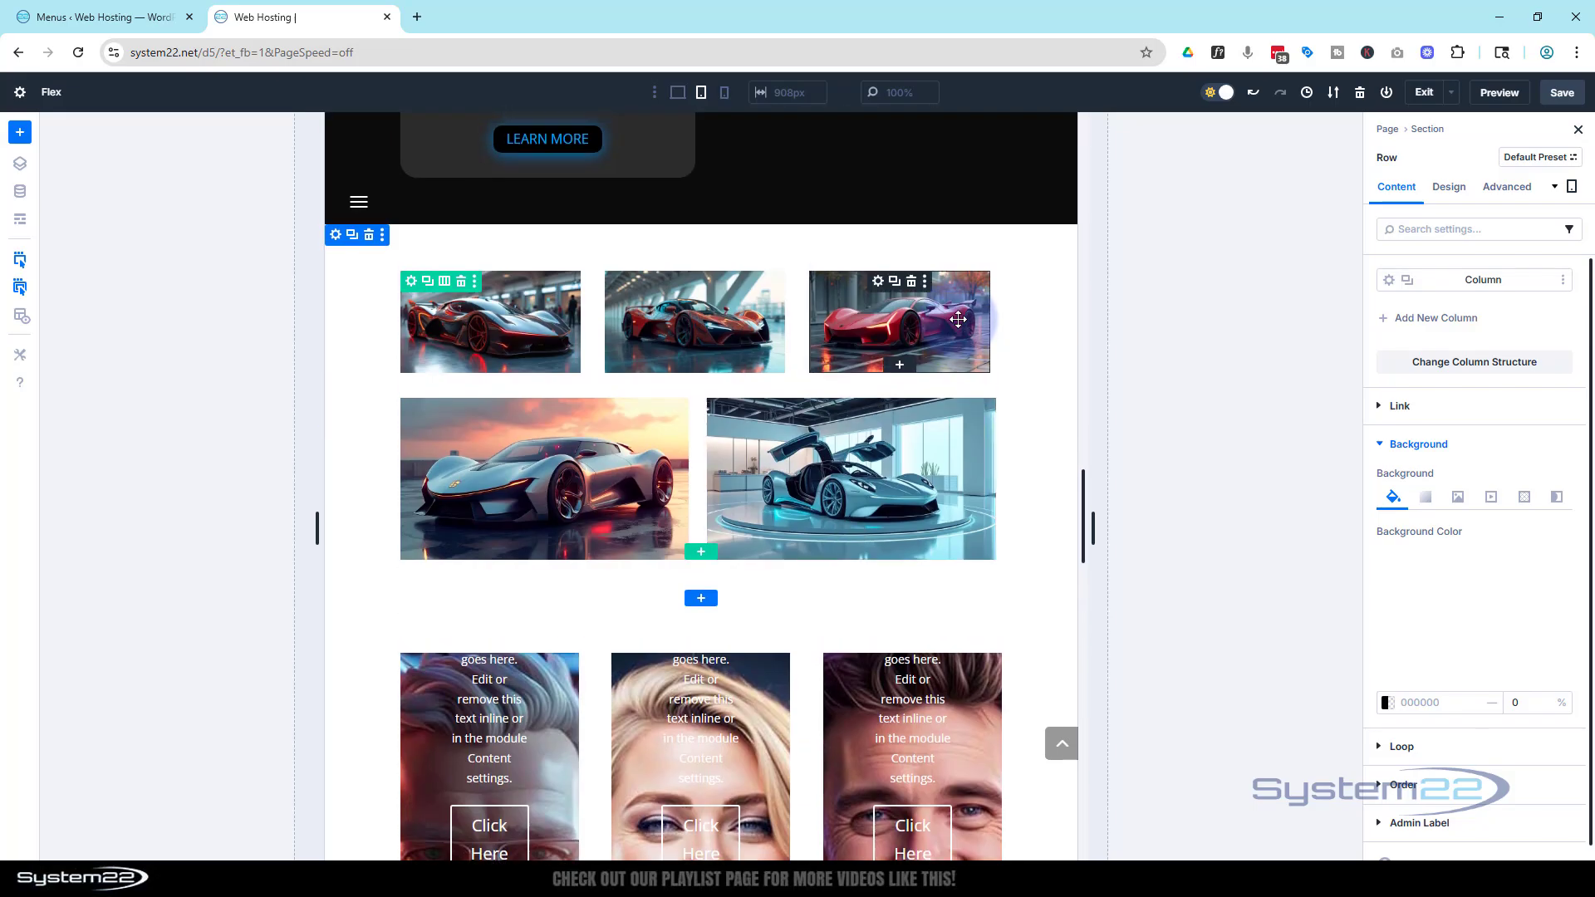
scroll(960, 315, up, 15)
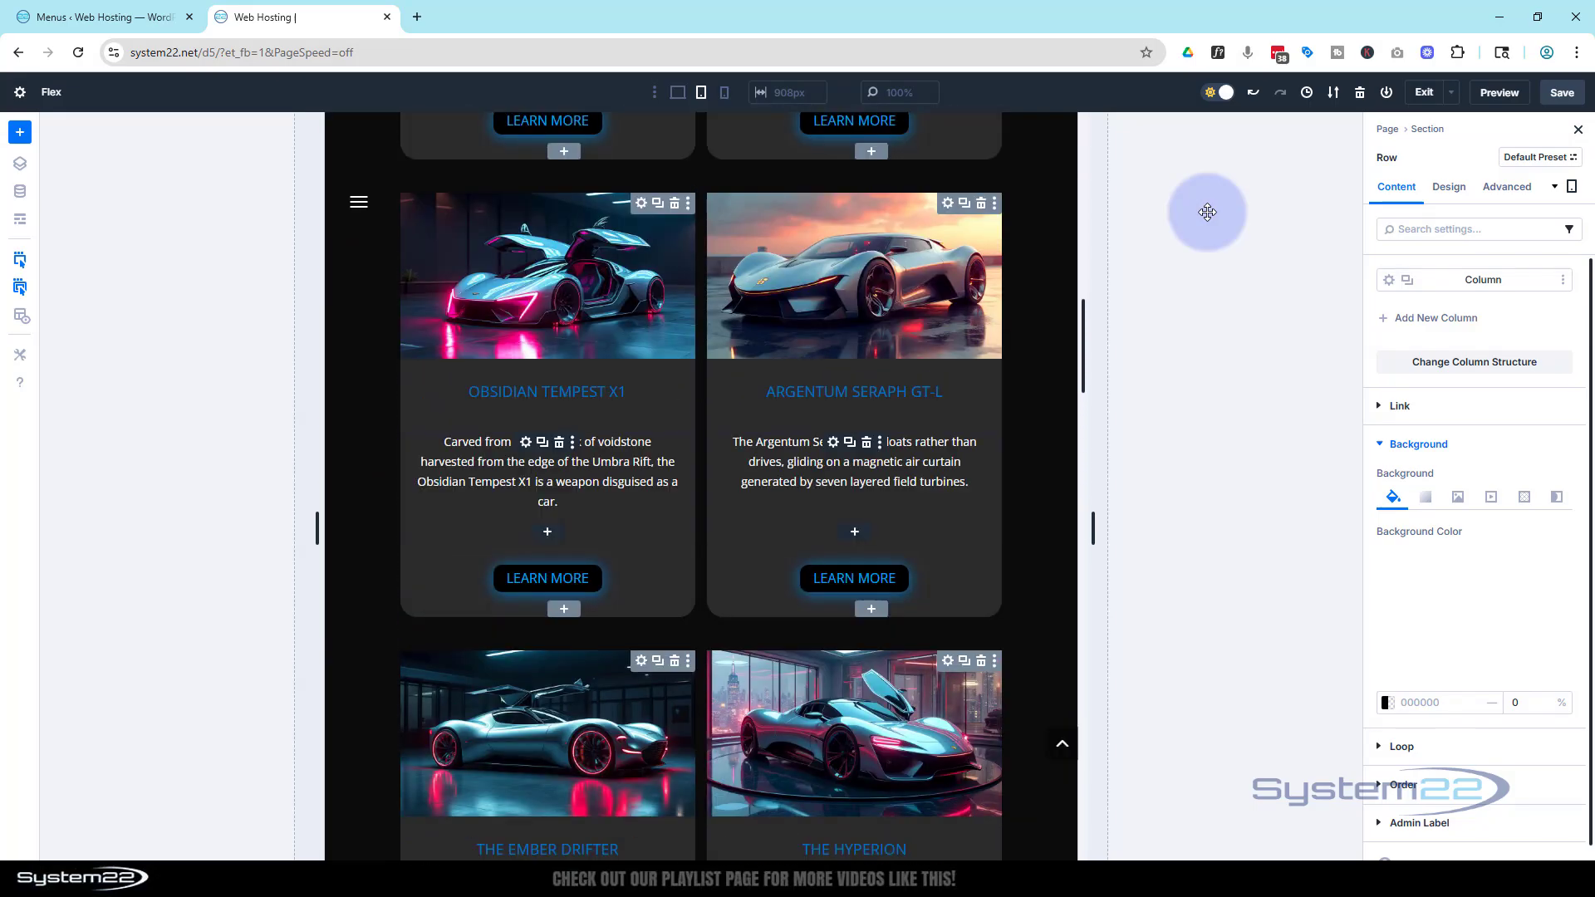
Step: Set the menu row's black background to 20% opacity for tablet and check it over the dark and white sections
click(1397, 188)
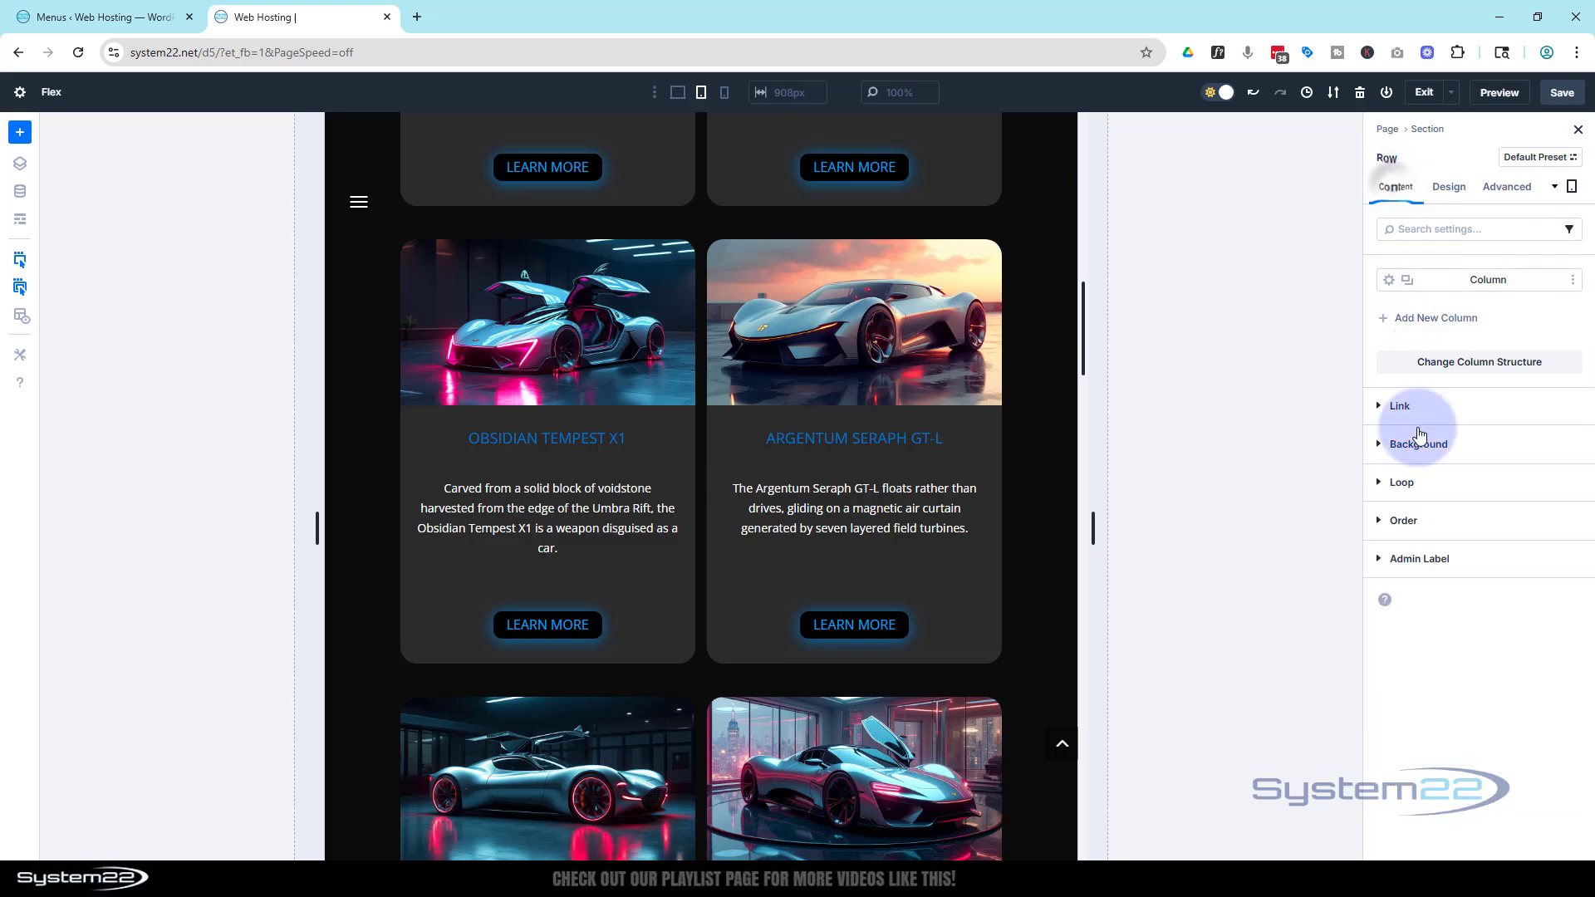
click(1444, 446)
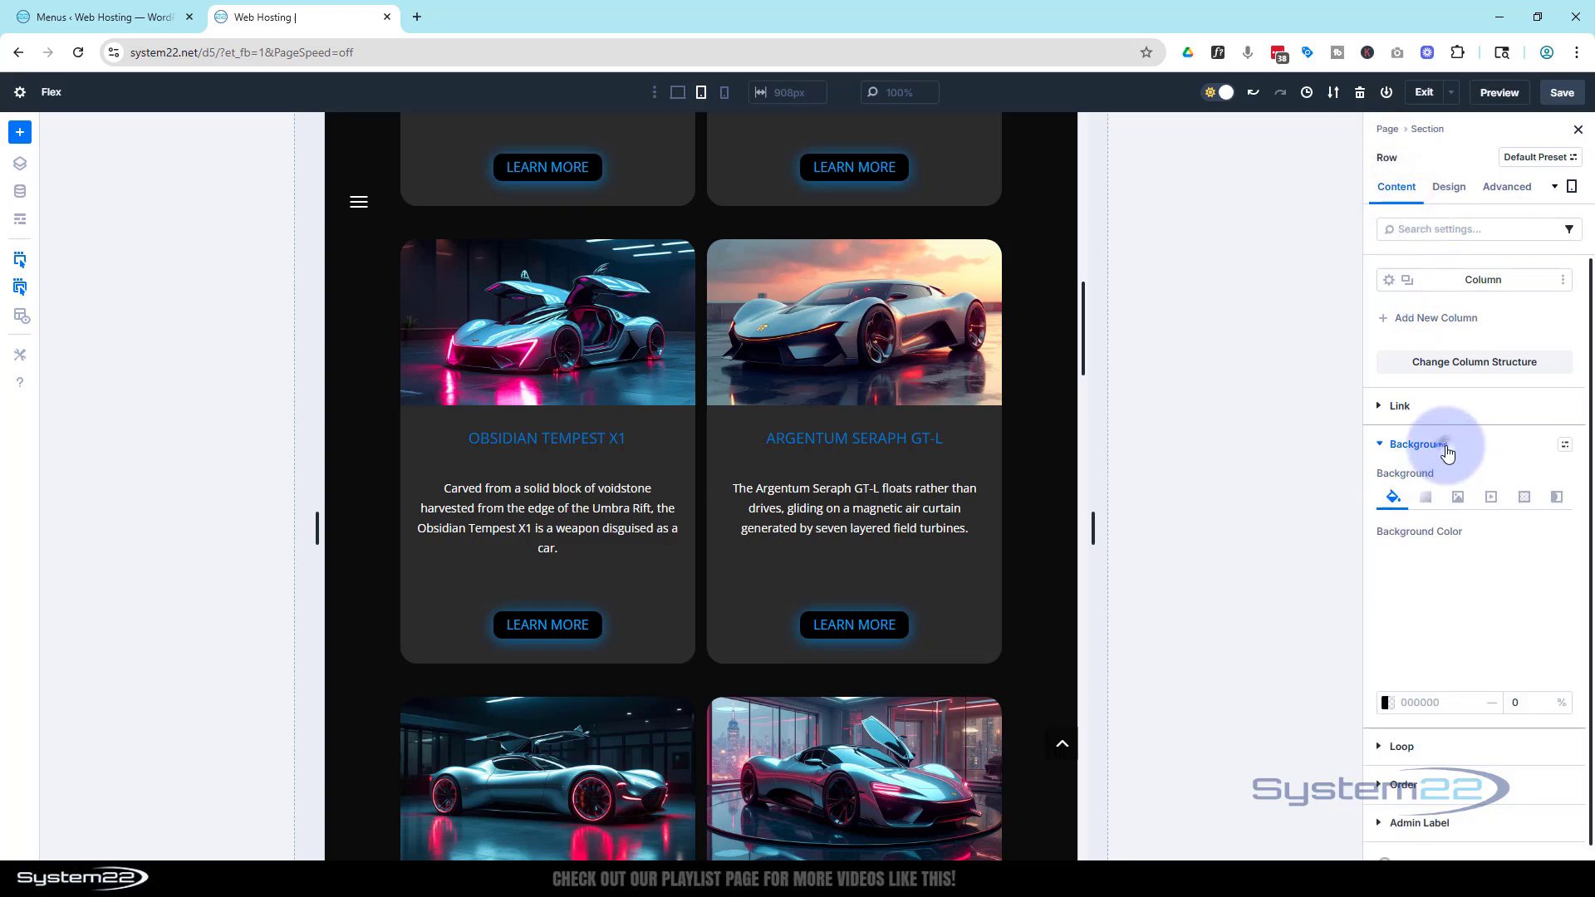
click(1394, 540)
drag(1288, 625, 1237, 619)
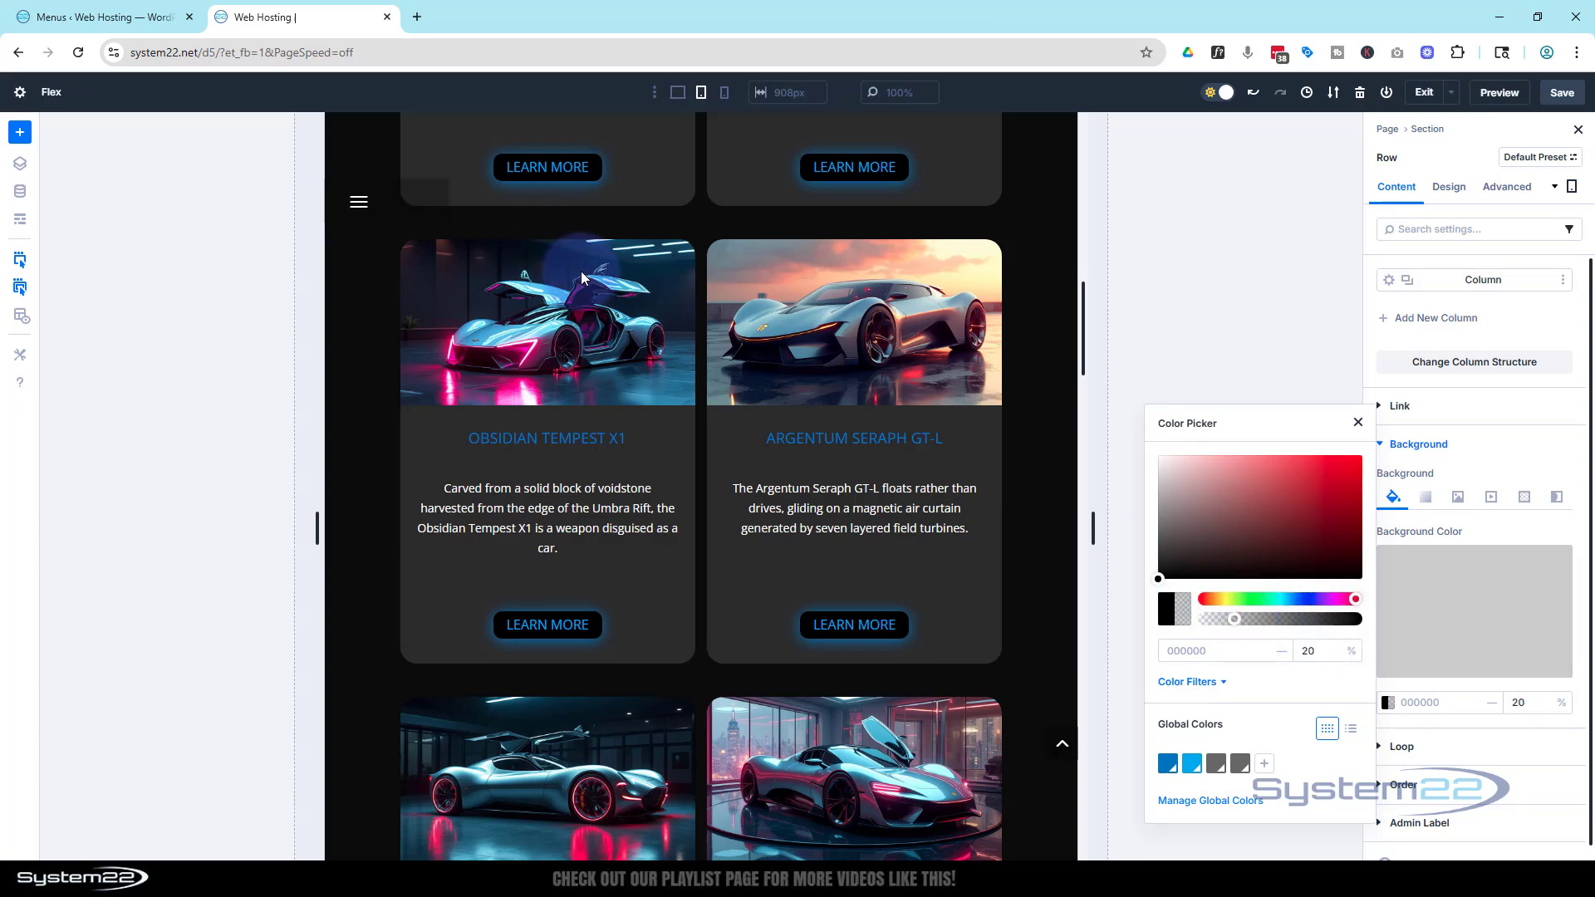
click(586, 224)
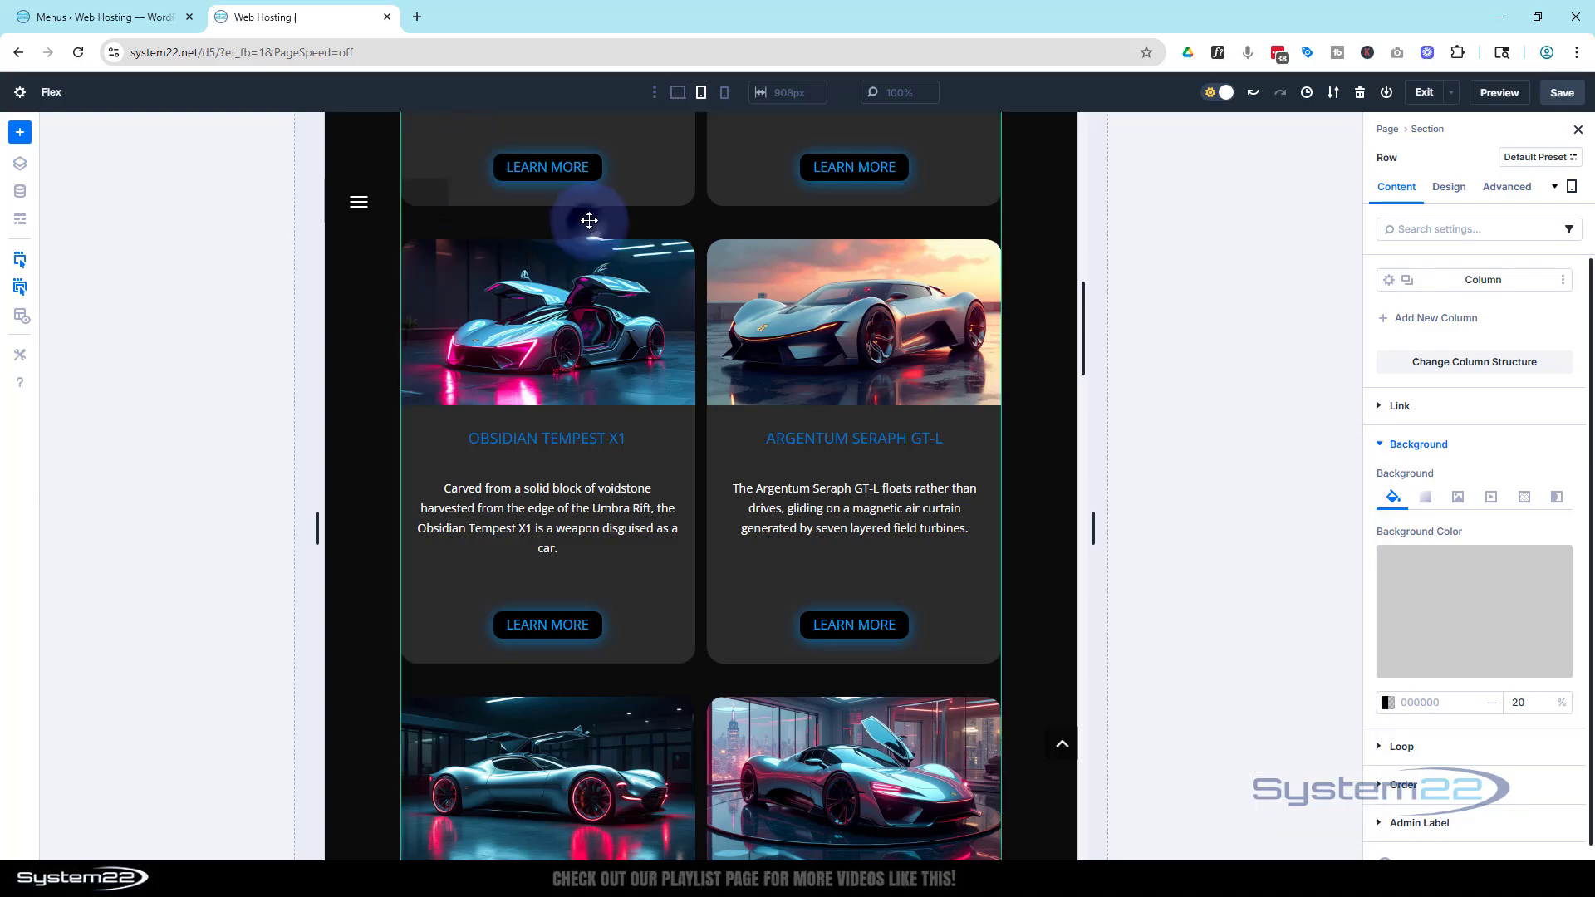
scroll(586, 217, down, 5)
scroll(586, 216, down, 10)
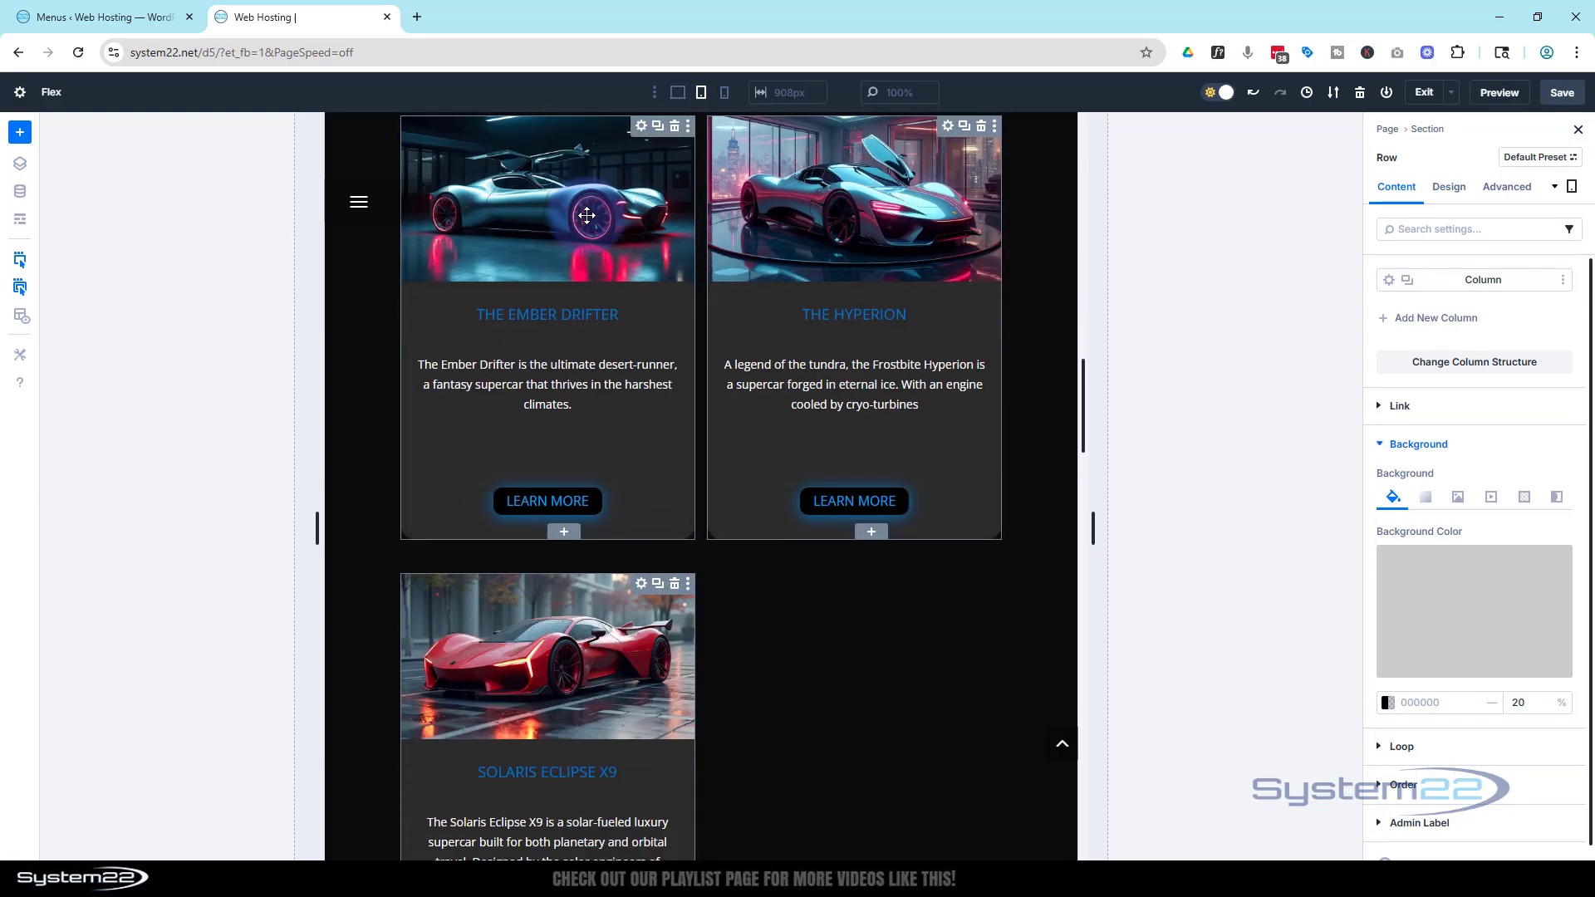
scroll(586, 216, down, 3)
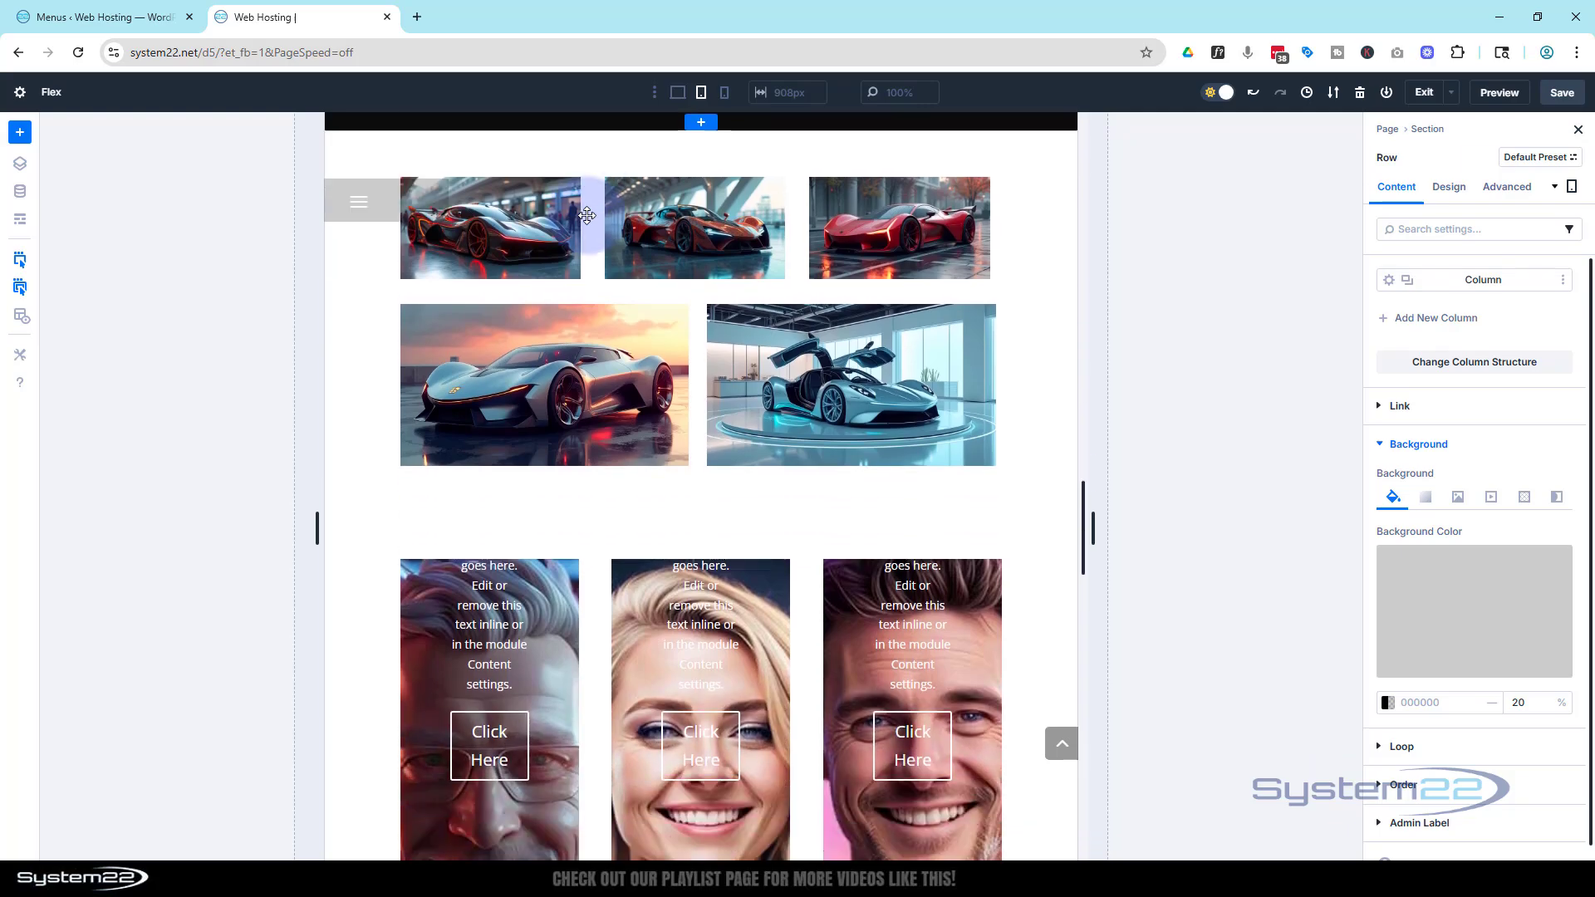
scroll(586, 216, down, 8)
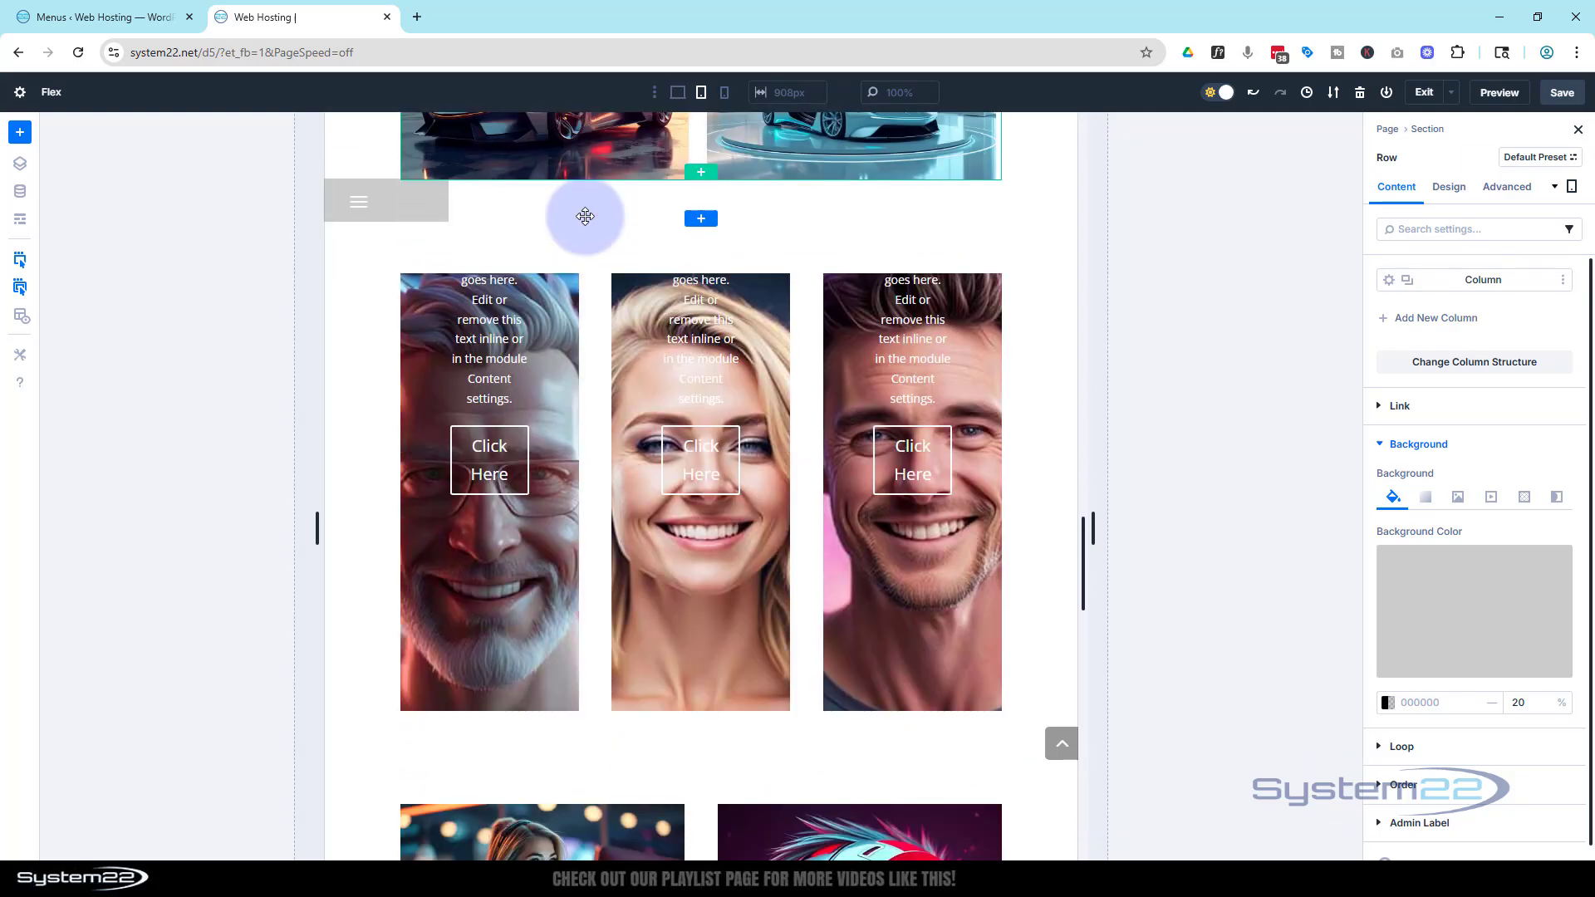
Step: Set the menu row's black background to 0% opacity for tablet and check it over the dark and white sections
scroll(585, 216, up, 5)
scroll(586, 216, up, 12)
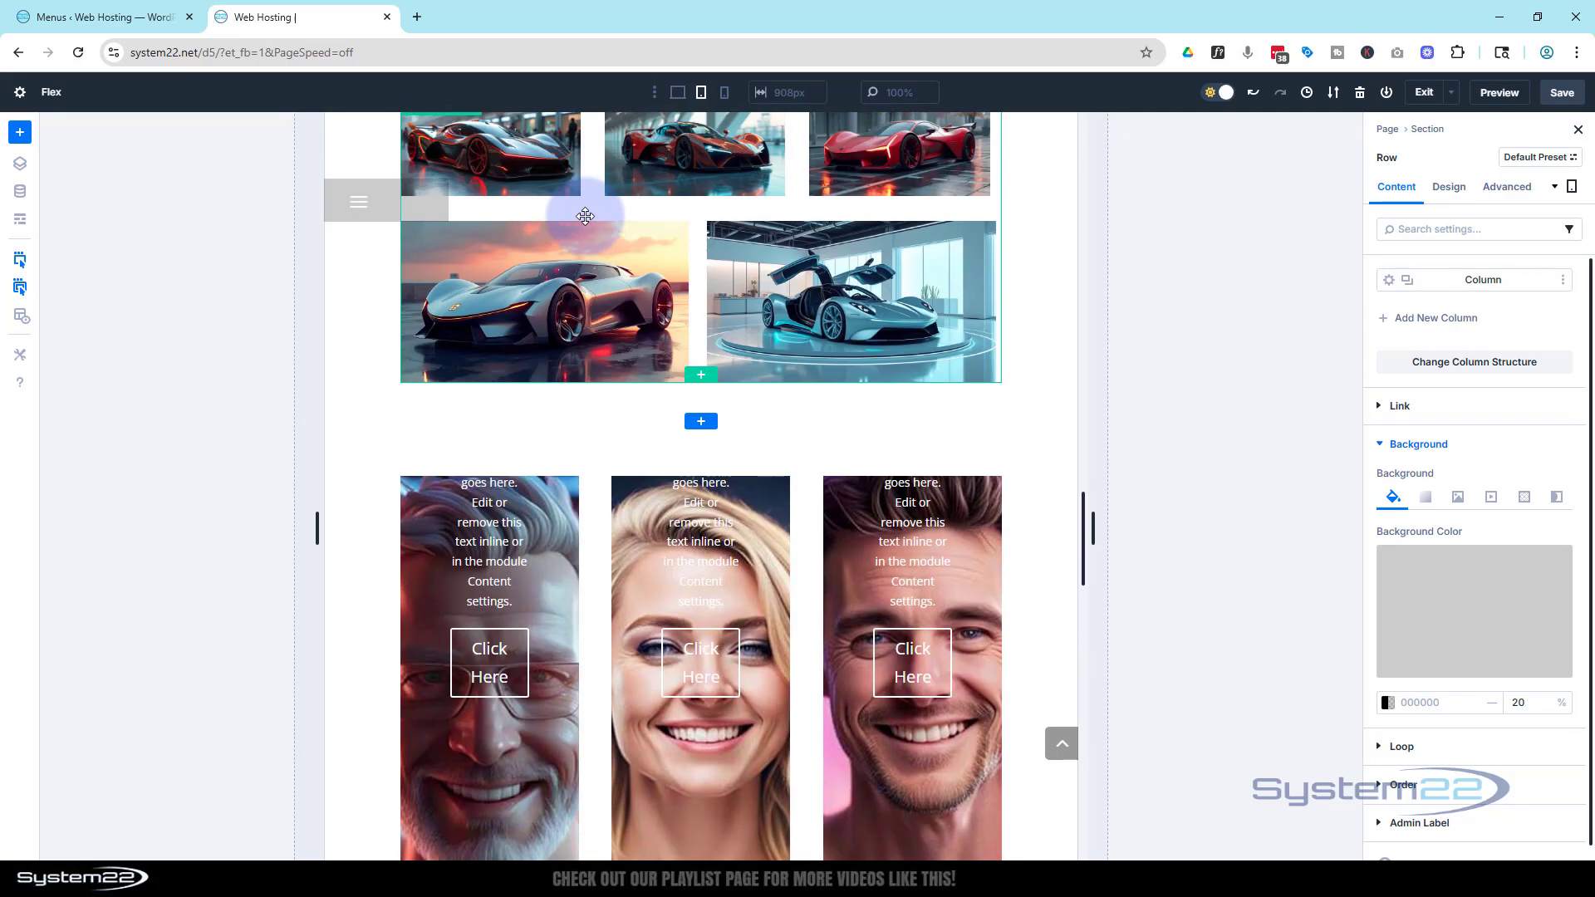
scroll(586, 216, up, 10)
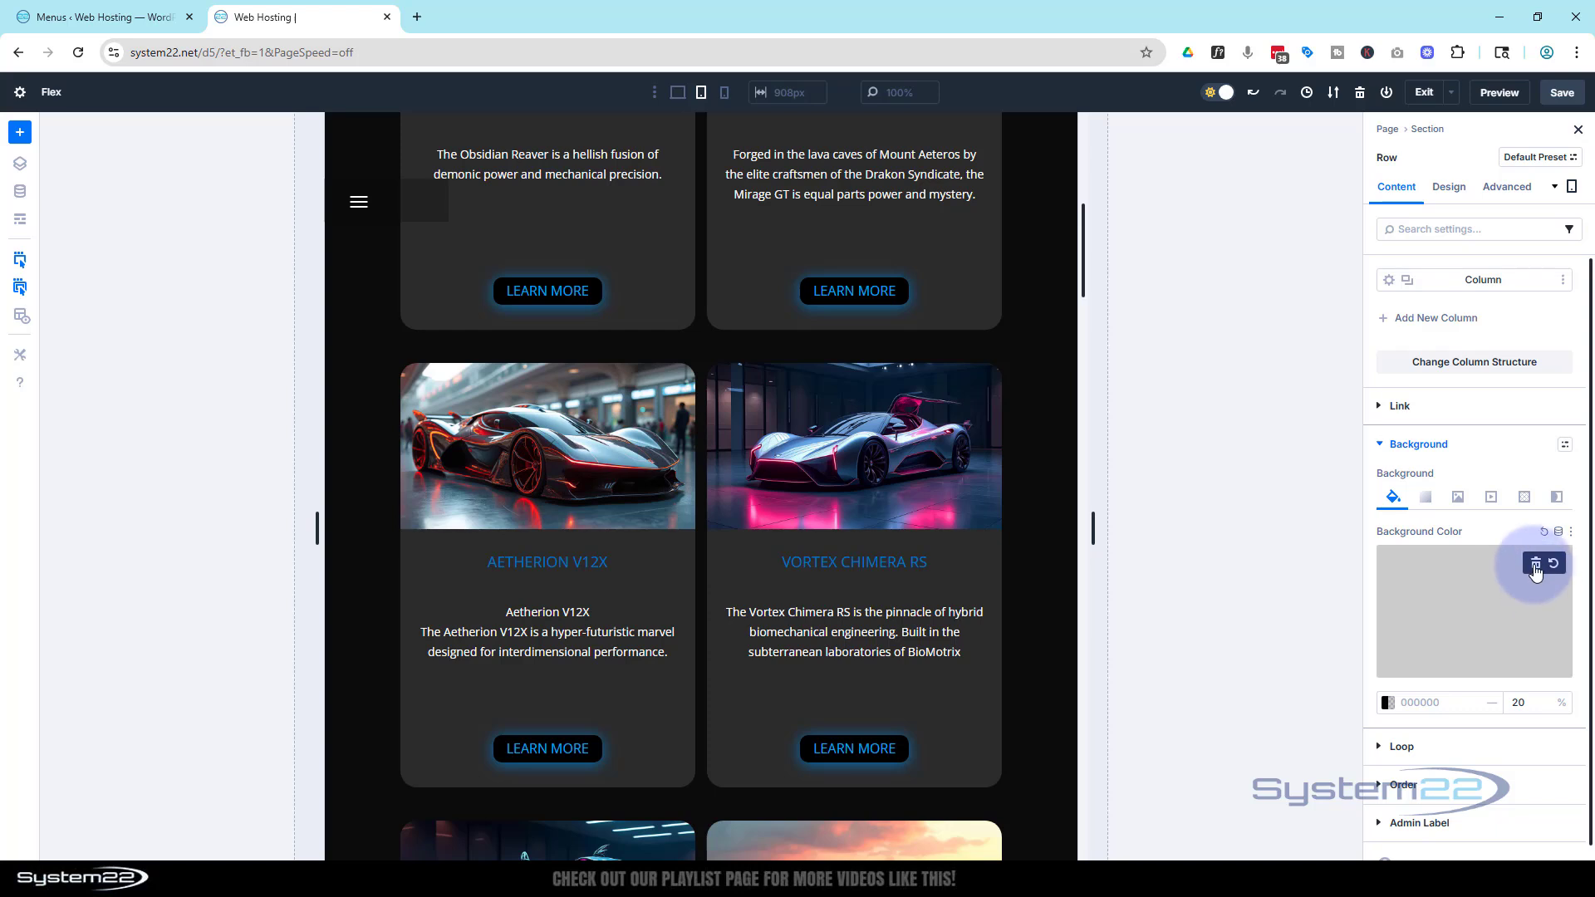
click(1511, 602)
drag(1234, 619, 1196, 618)
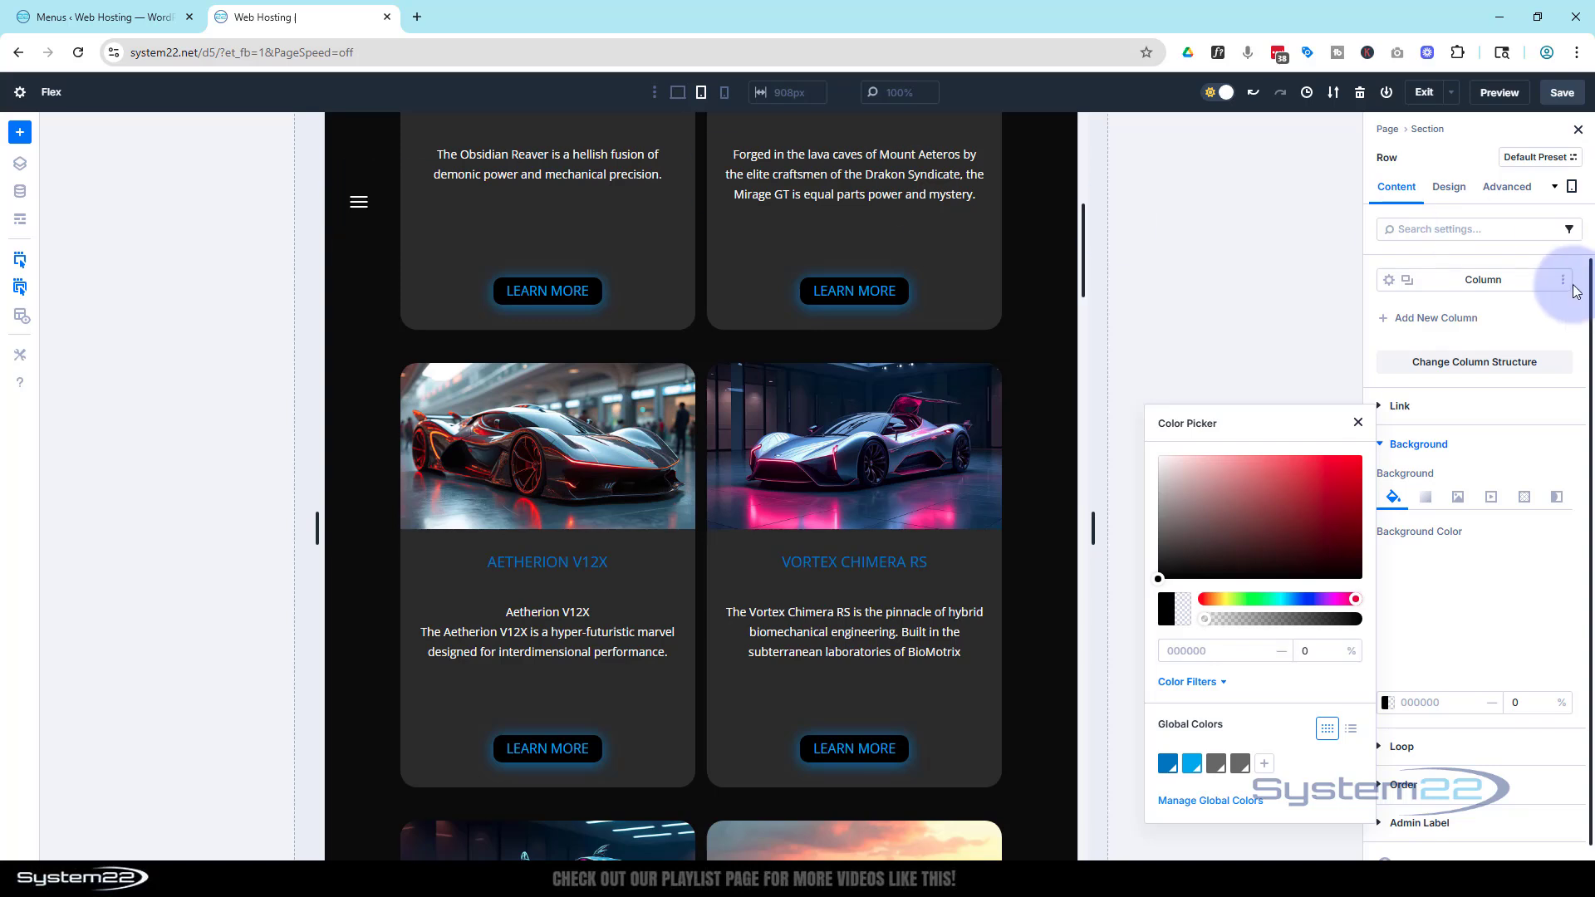
click(374, 442)
scroll(369, 436, down, 8)
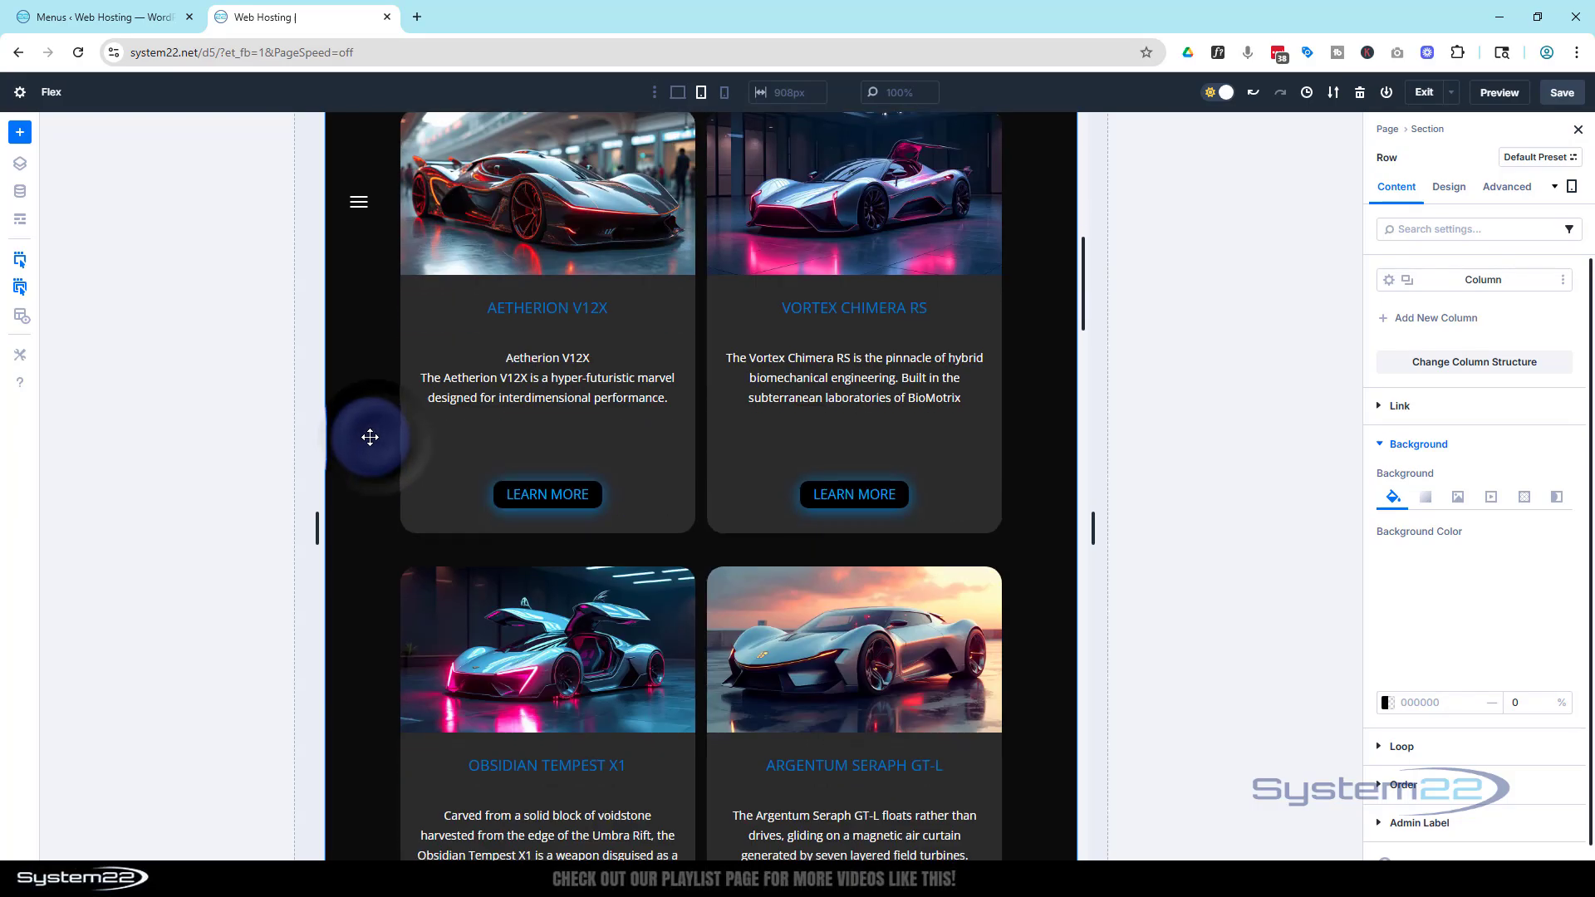
scroll(369, 436, down, 20)
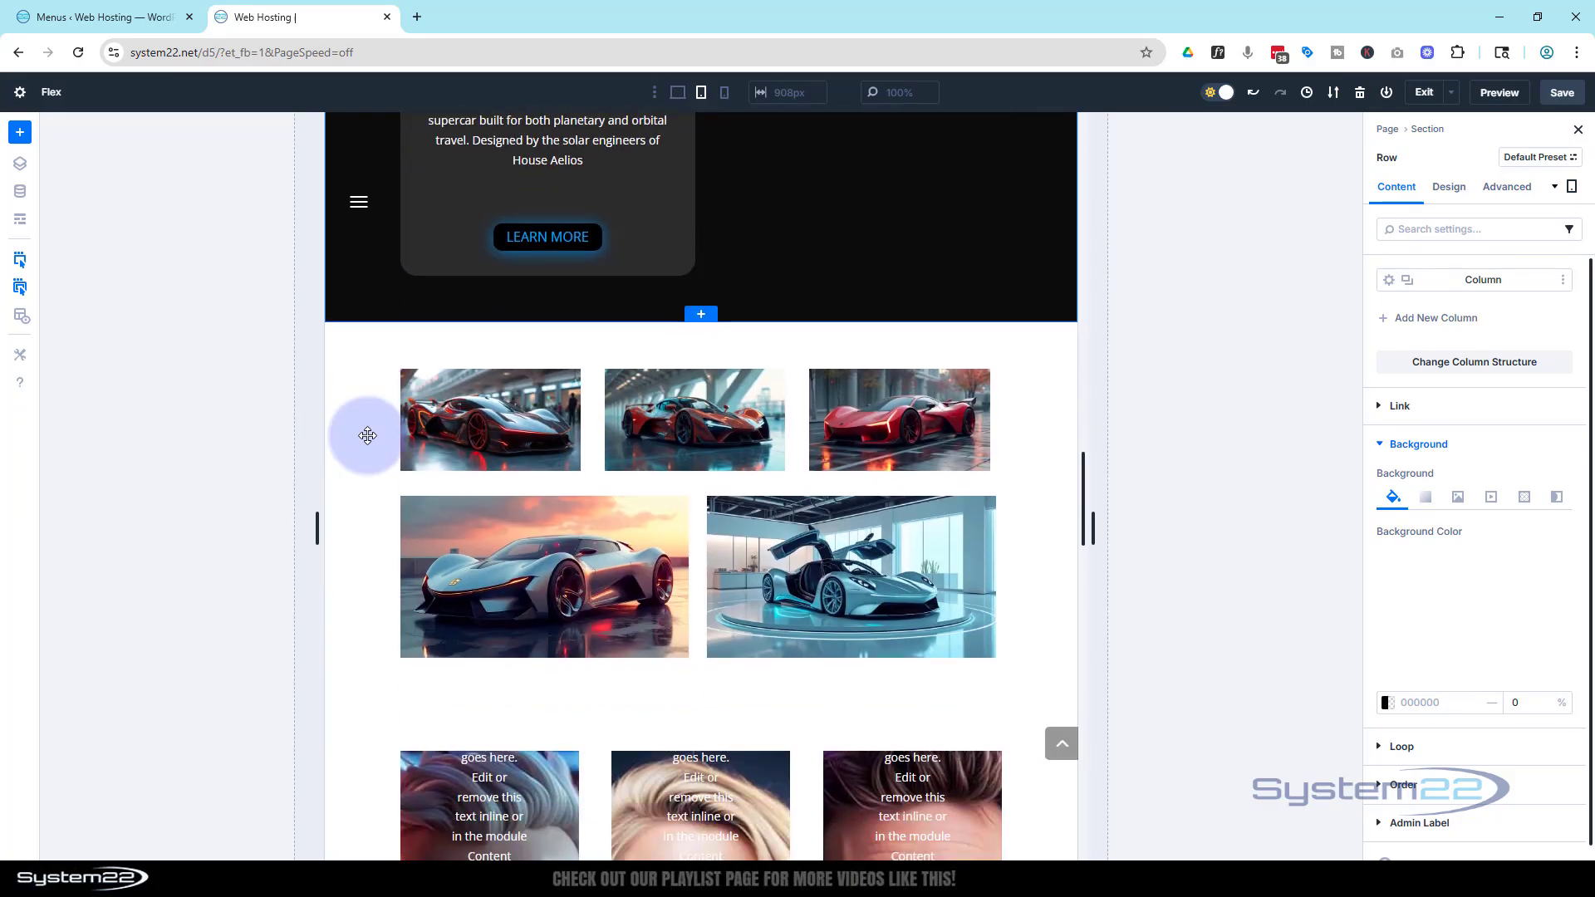
scroll(369, 436, up, 15)
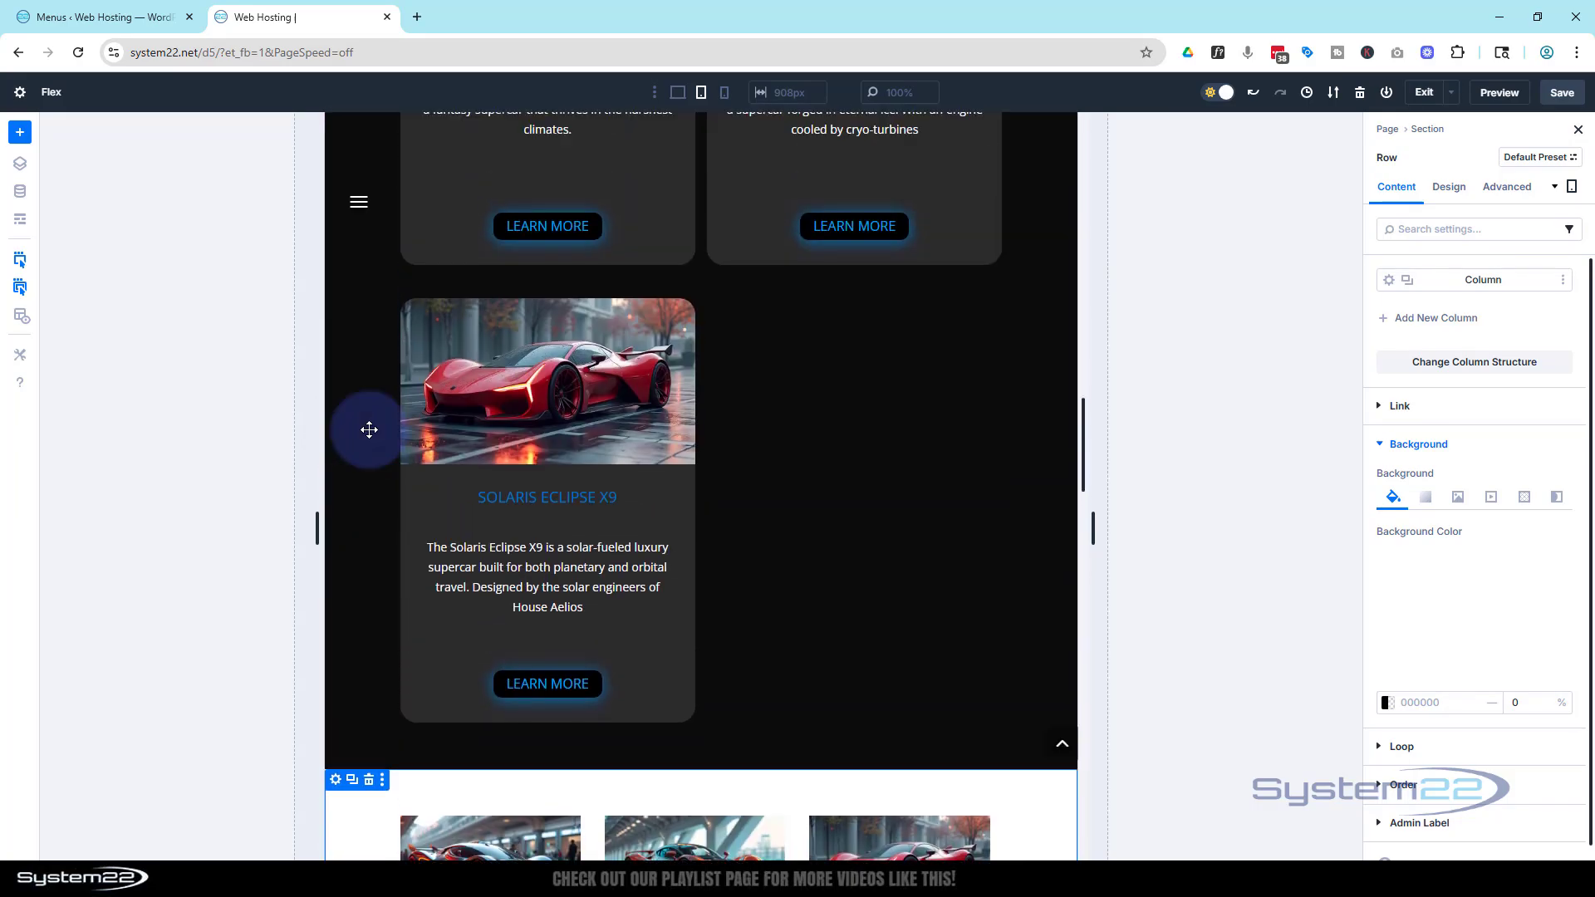
Step: Set the Menu module's hamburger icon color to the global Secondary Color for tablet
scroll(364, 422, up, 1)
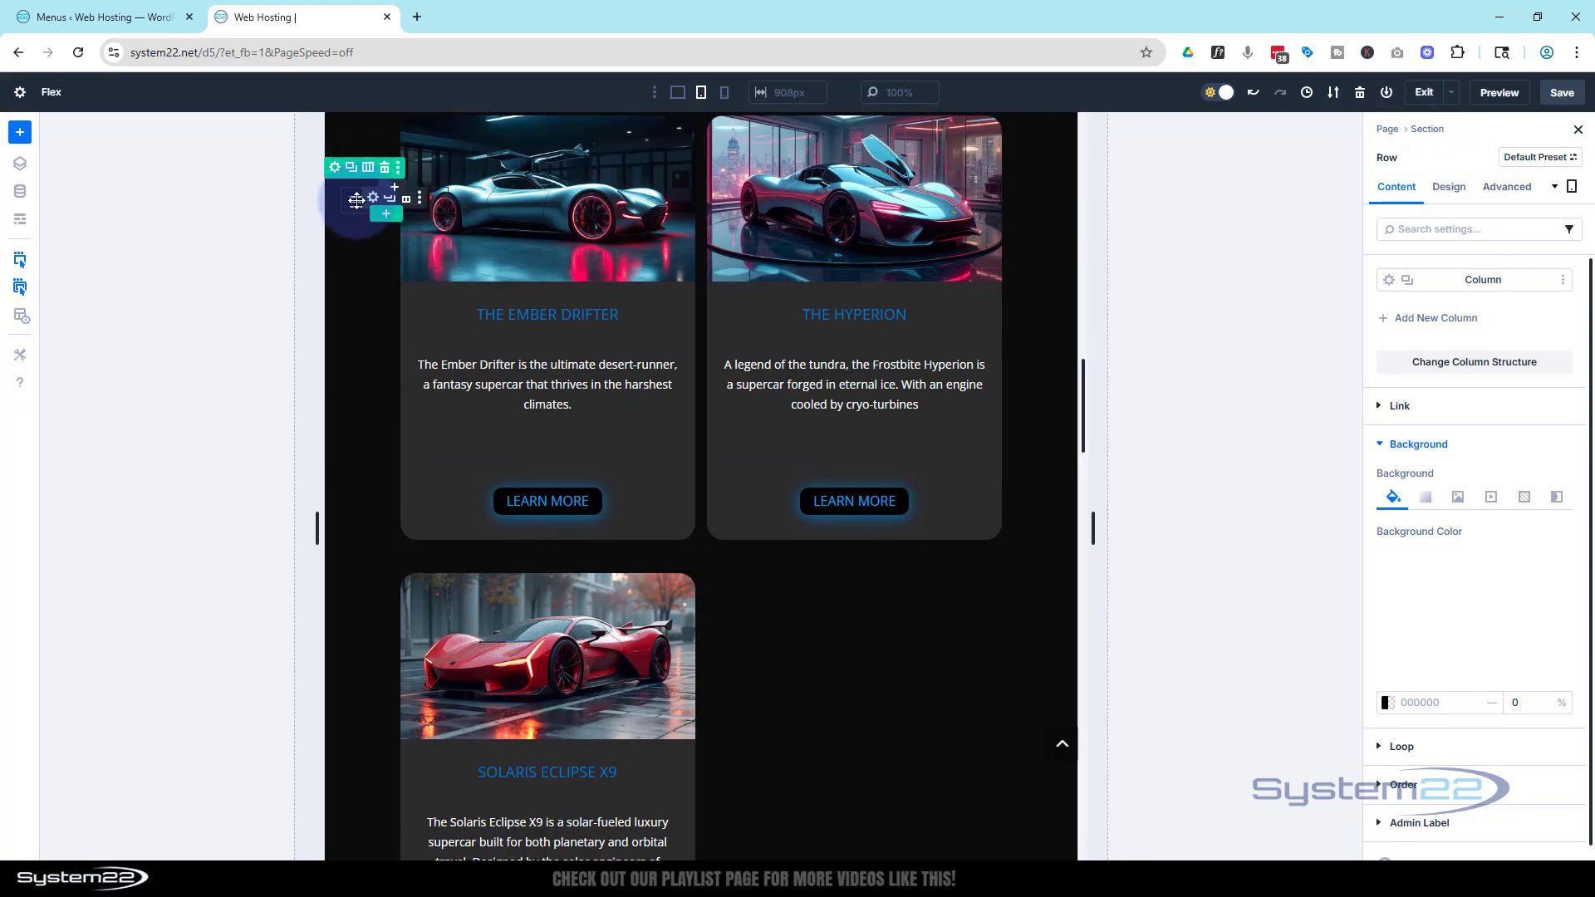
click(373, 203)
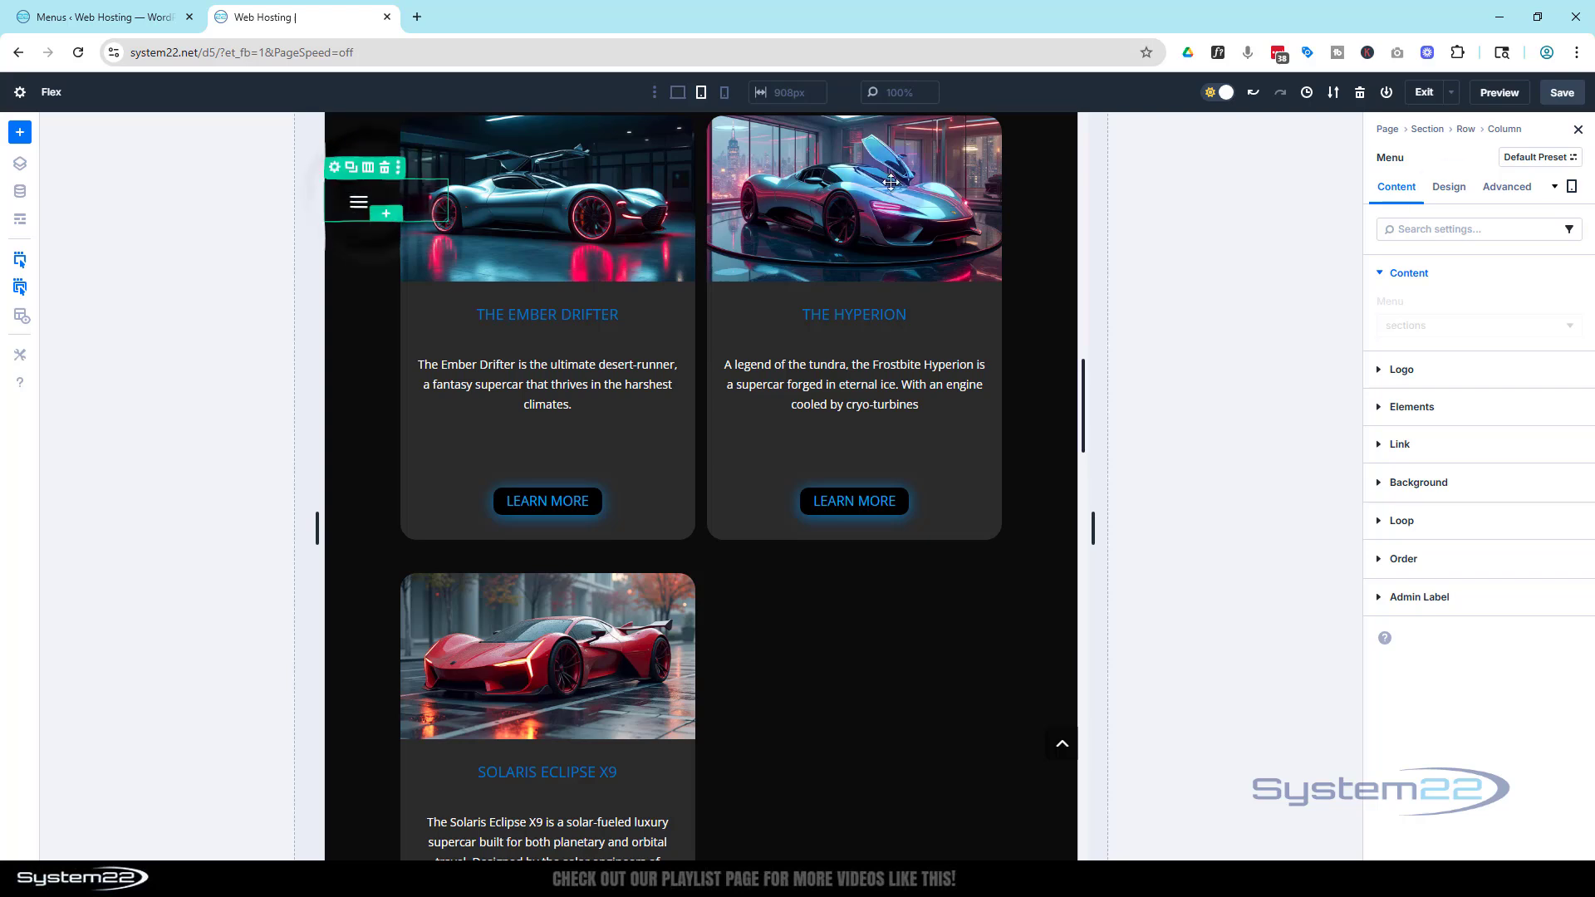
click(1446, 186)
click(1386, 387)
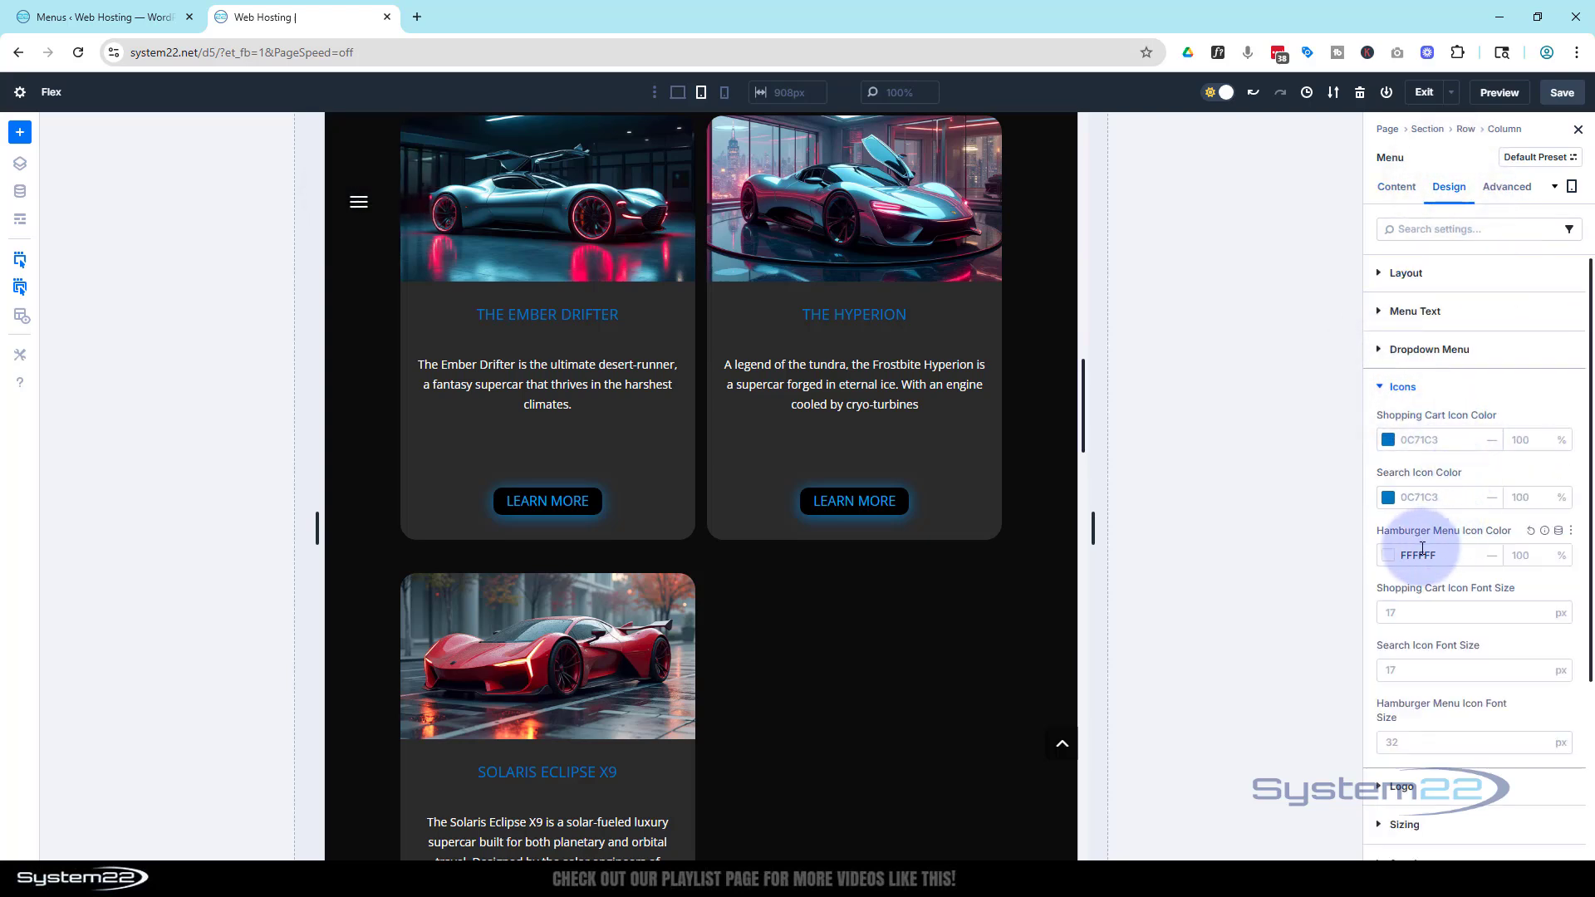
click(1389, 556)
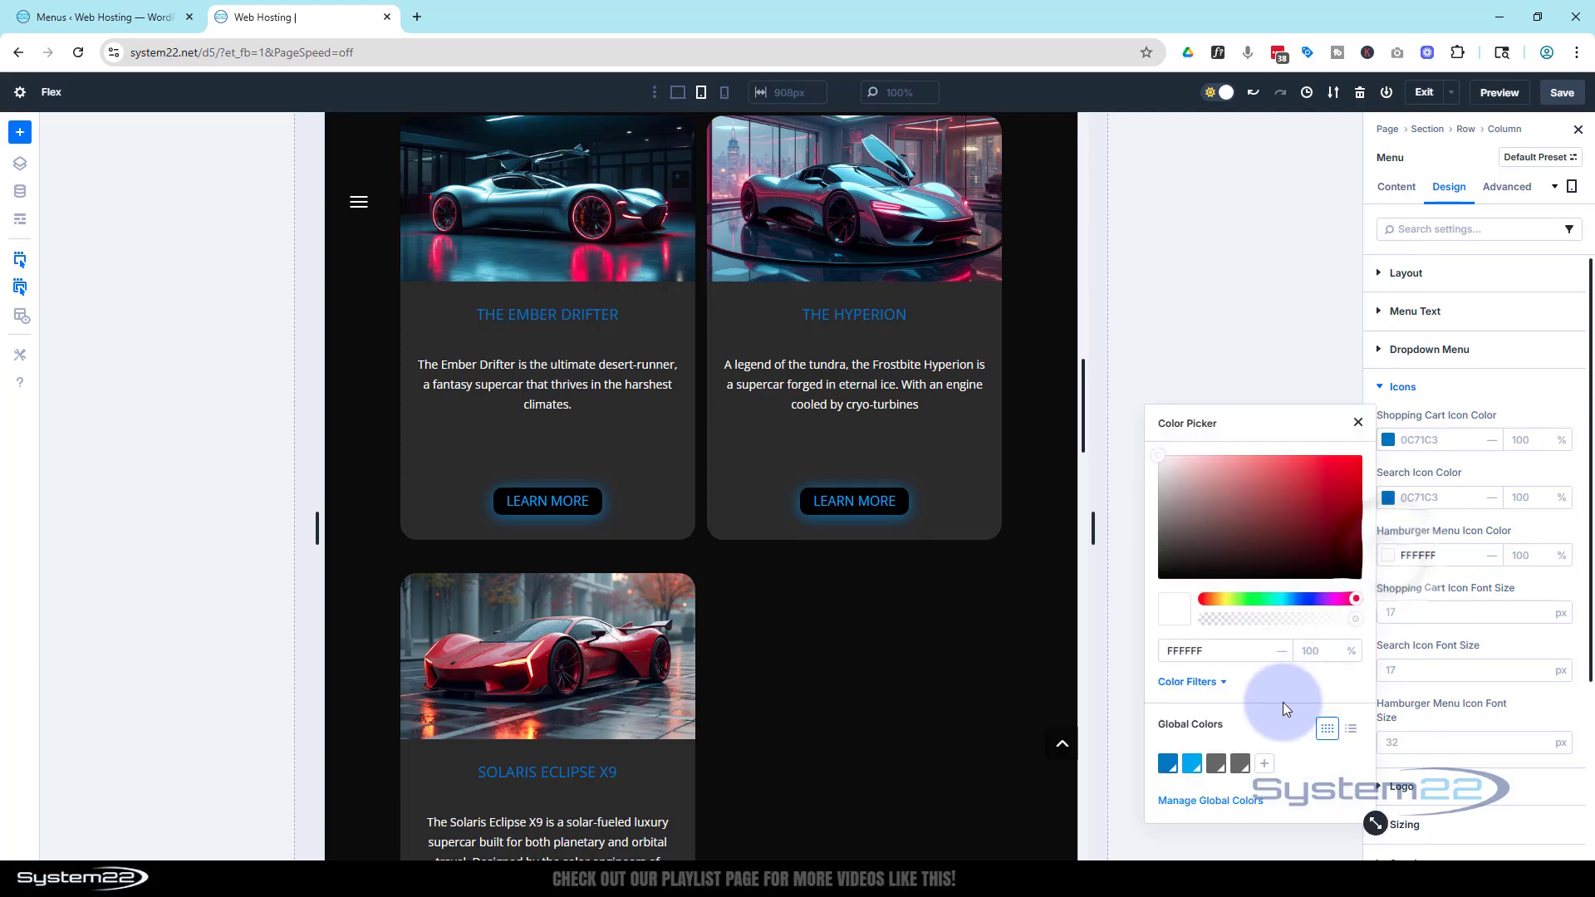
click(1193, 763)
Step: Check the light blue hamburger icon's visibility over the dark cards, white gallery and portrait sections in tablet view
scroll(382, 266, down, 5)
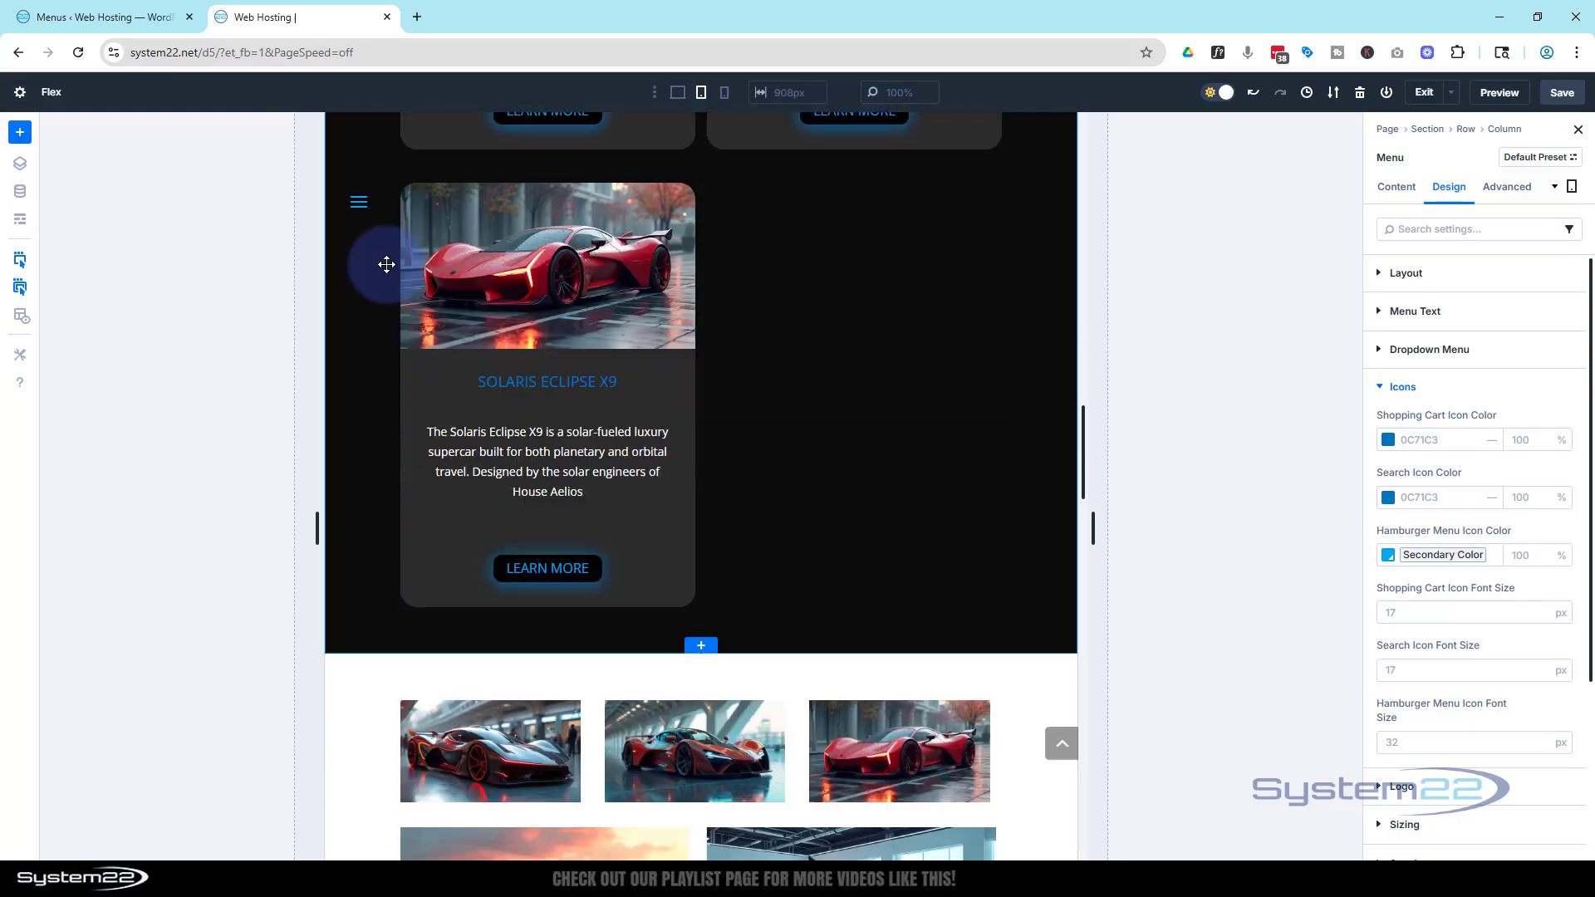
scroll(386, 264, down, 10)
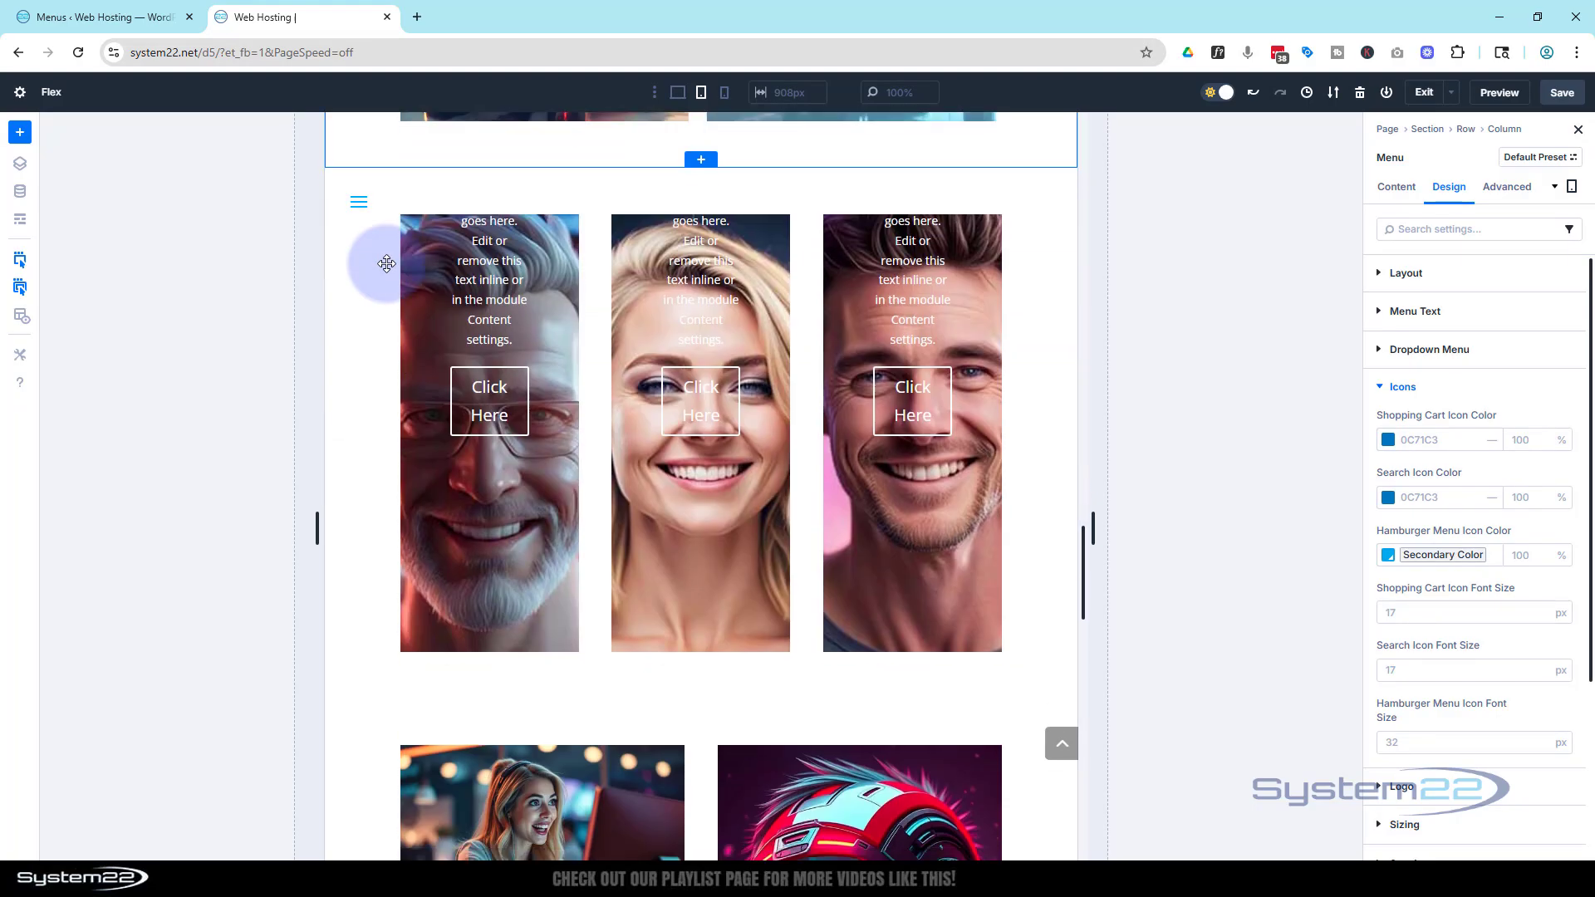
scroll(386, 264, down, 3)
scroll(386, 262, up, 10)
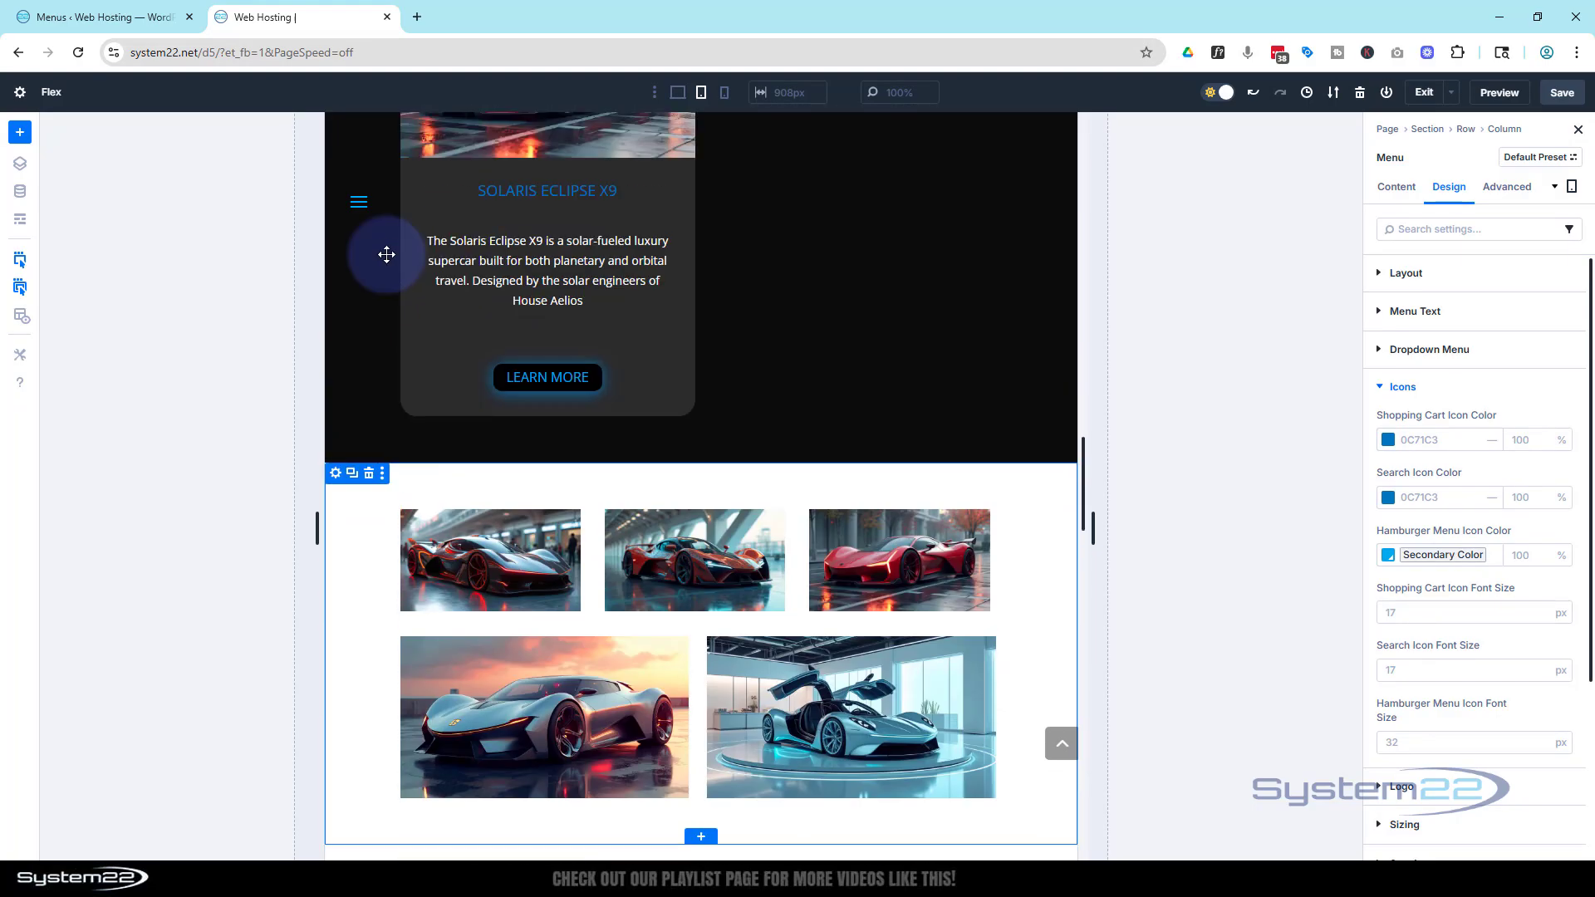
scroll(387, 254, up, 10)
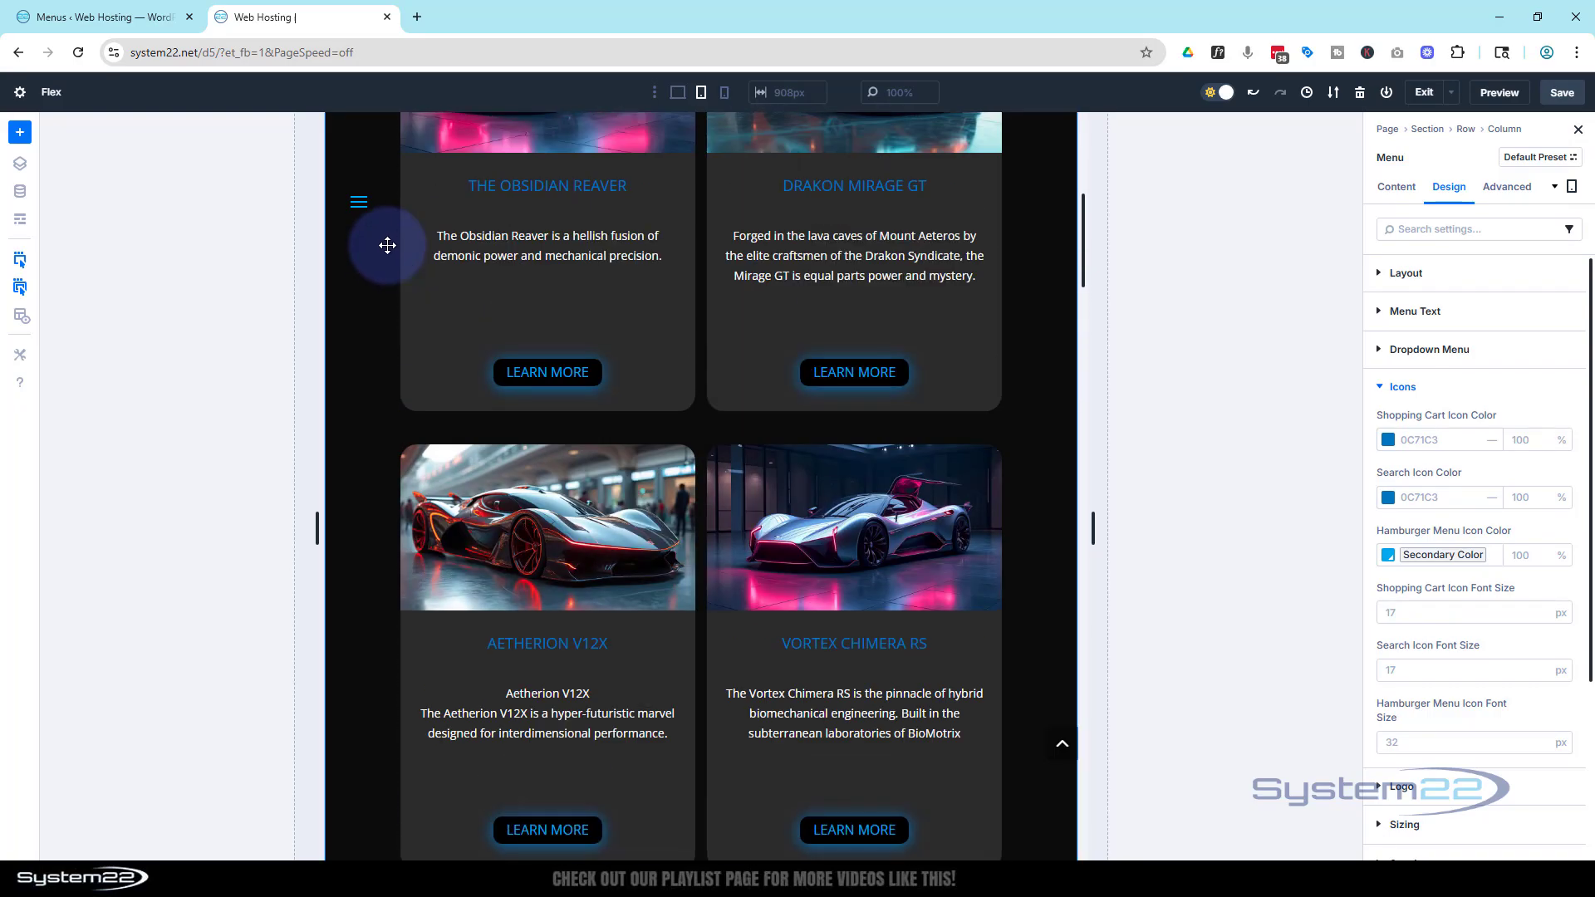
scroll(387, 245, up, 7)
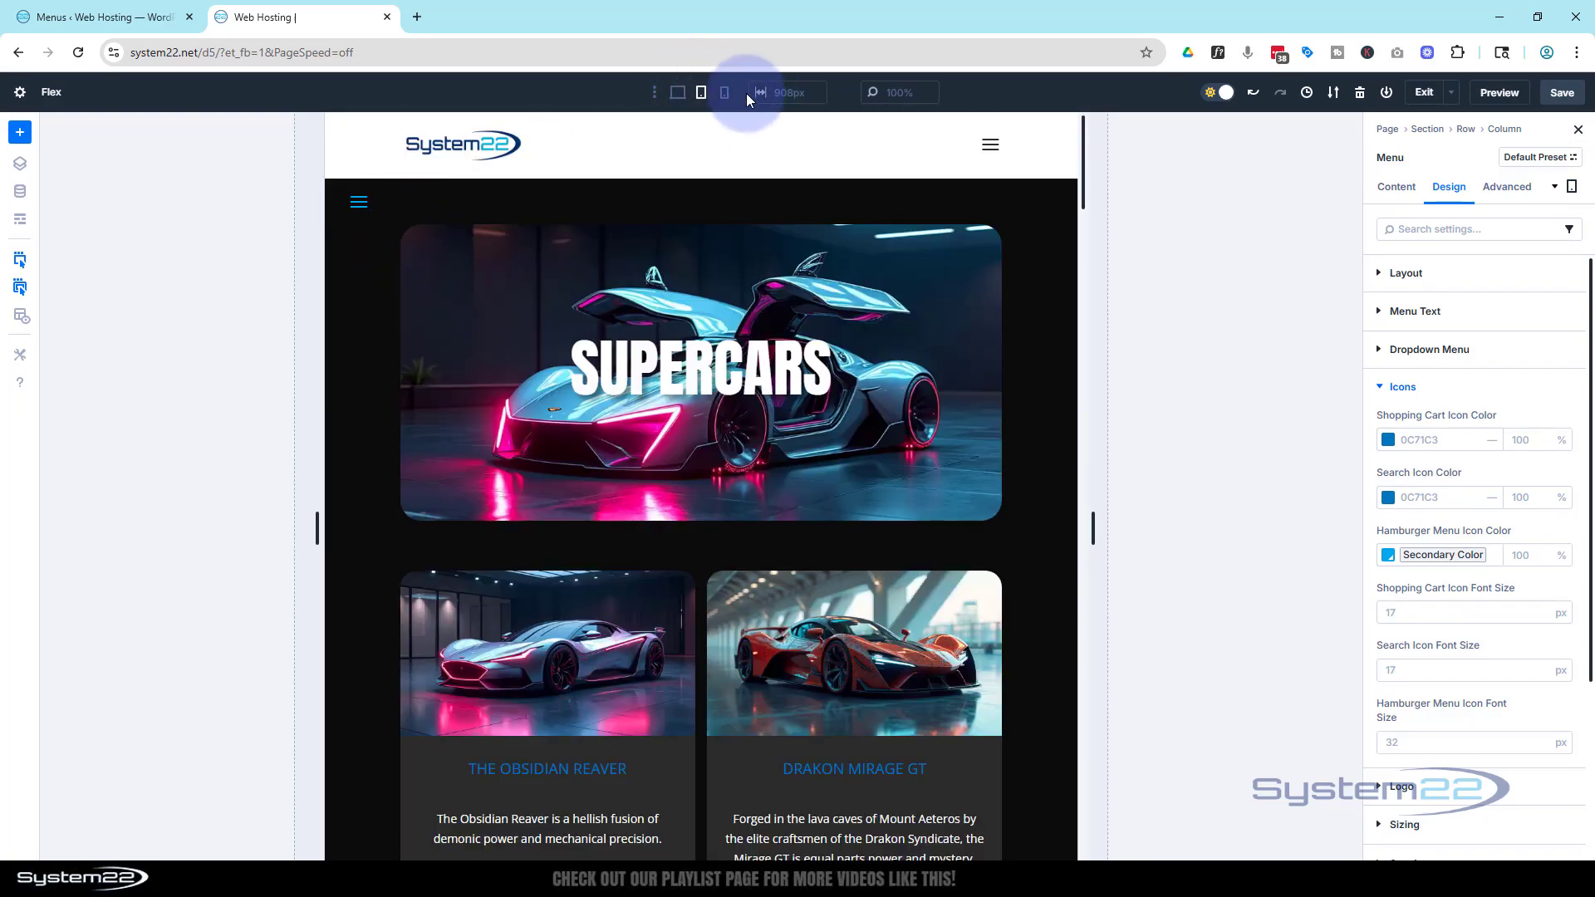
Step: Check the light blue hamburger icon down the whole page in phone view and return to the page top
click(727, 94)
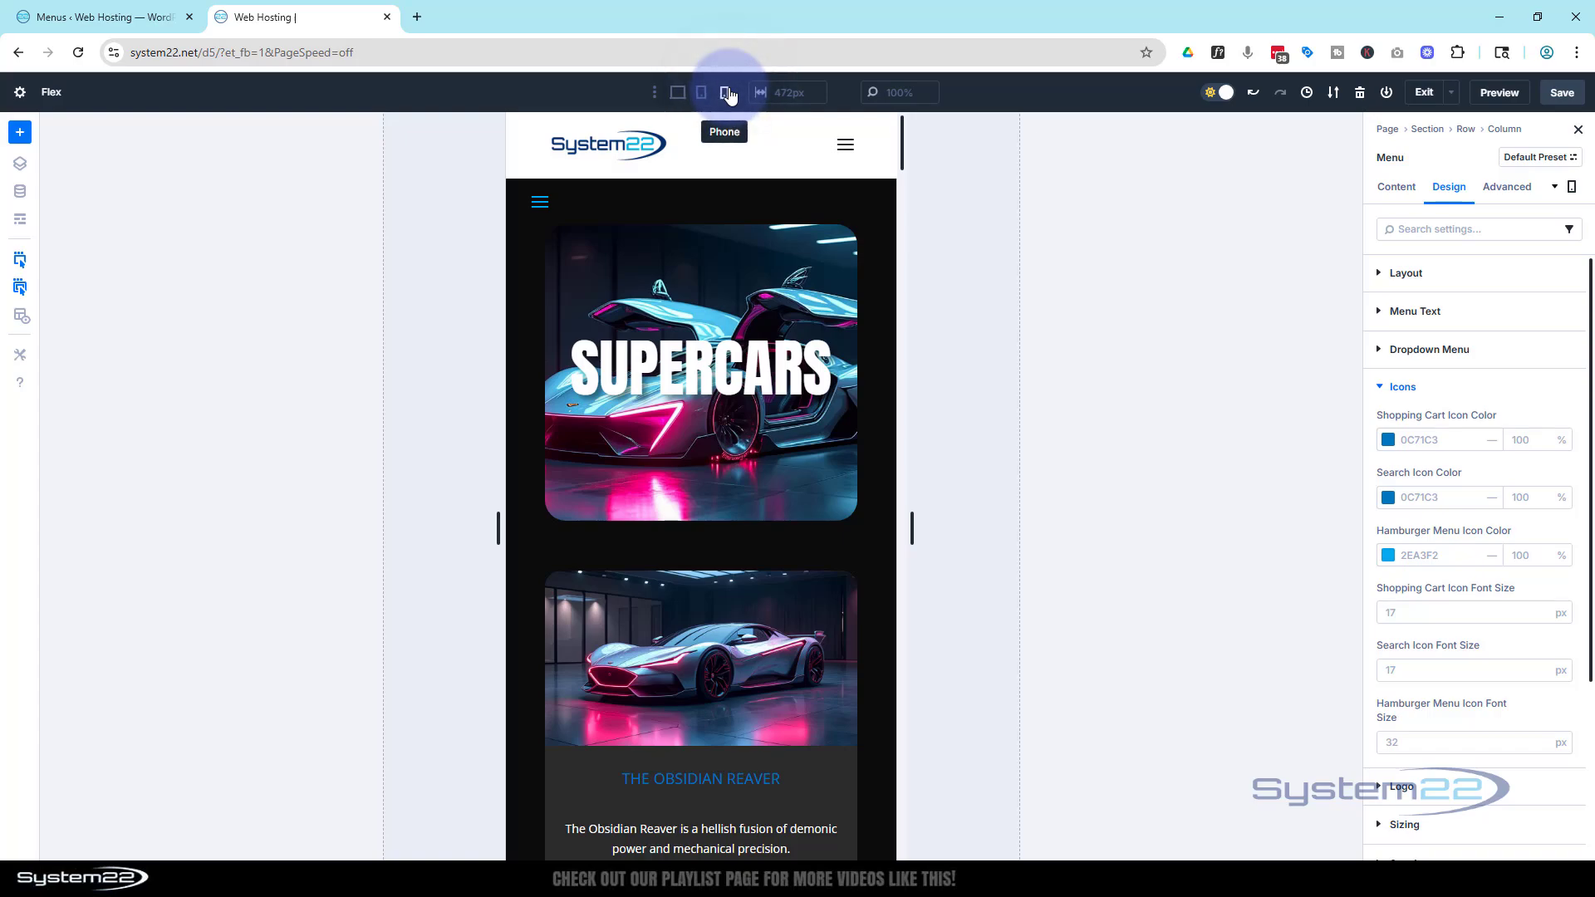
scroll(719, 213, down, 10)
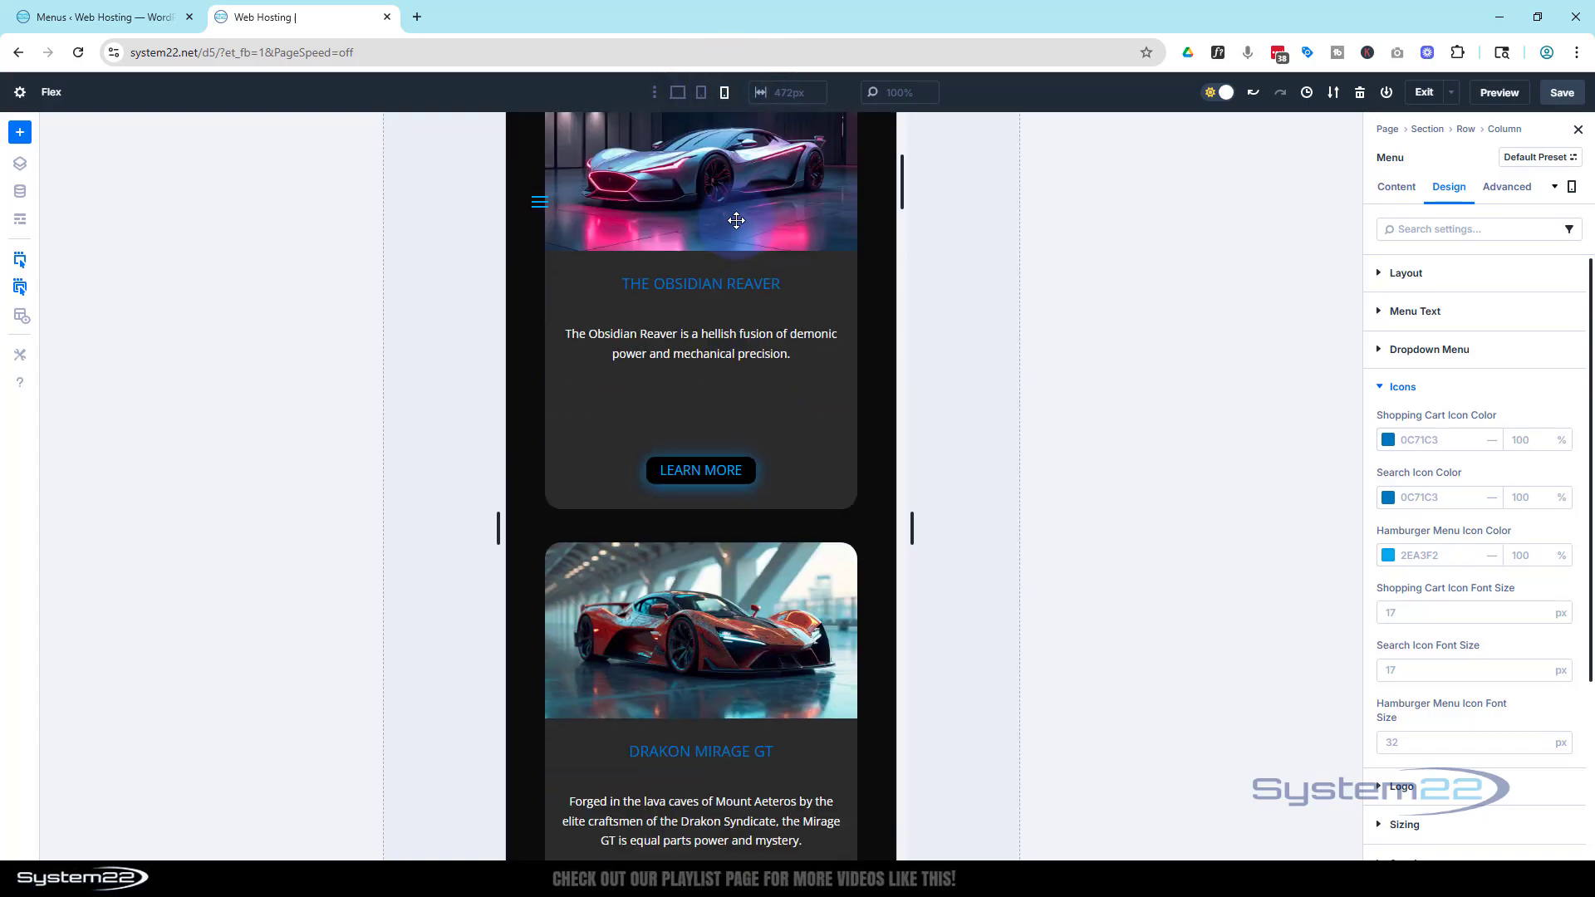
scroll(737, 221, down, 15)
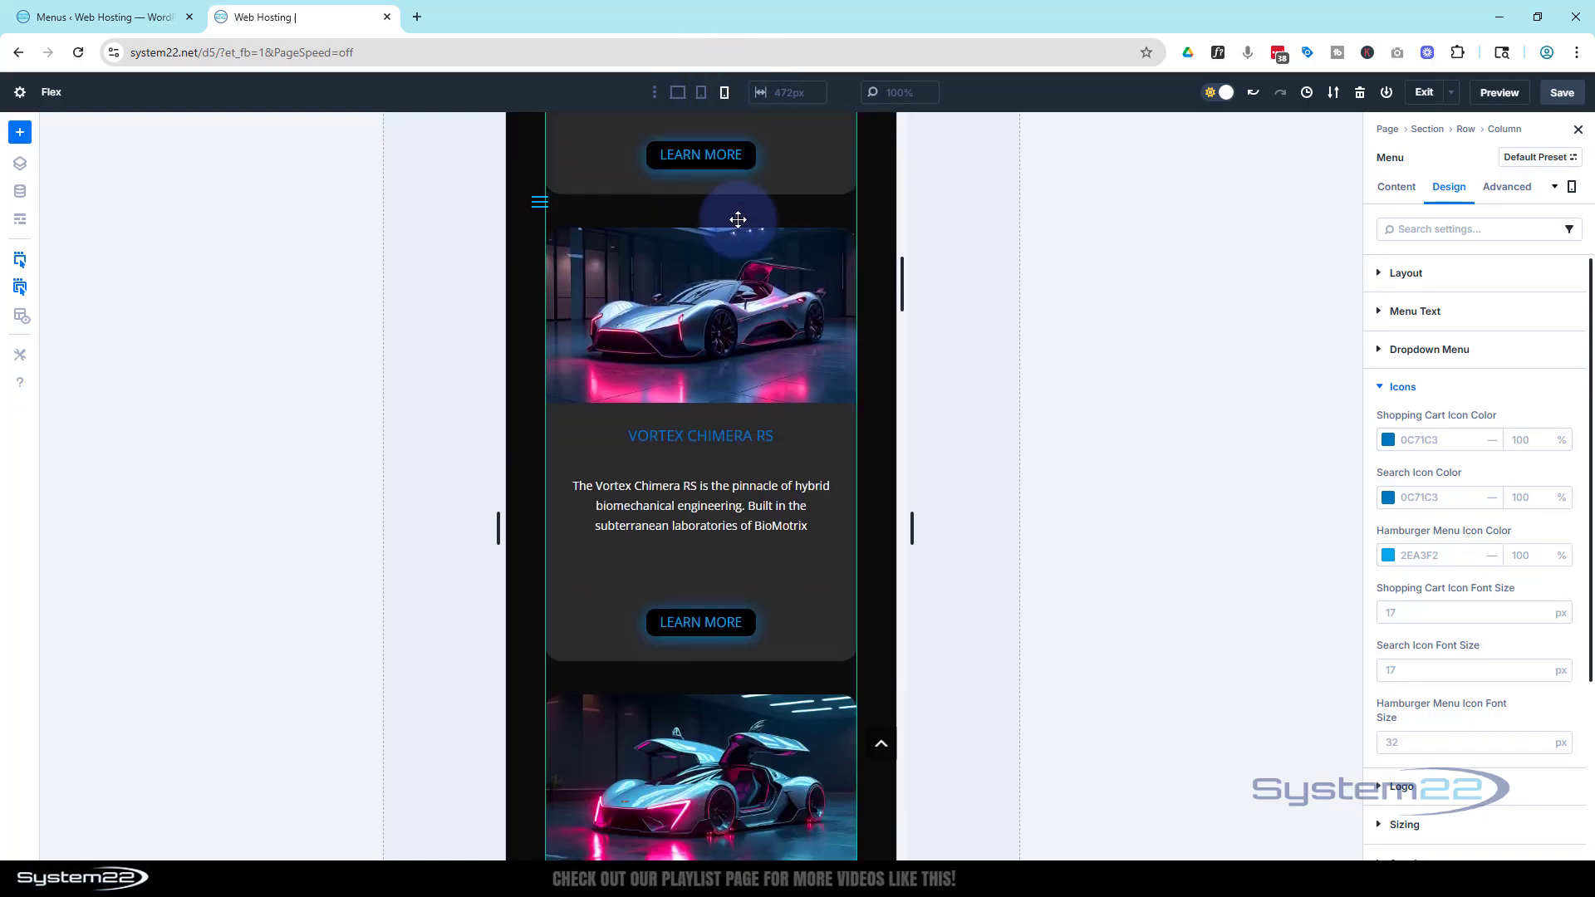
scroll(737, 221, down, 15)
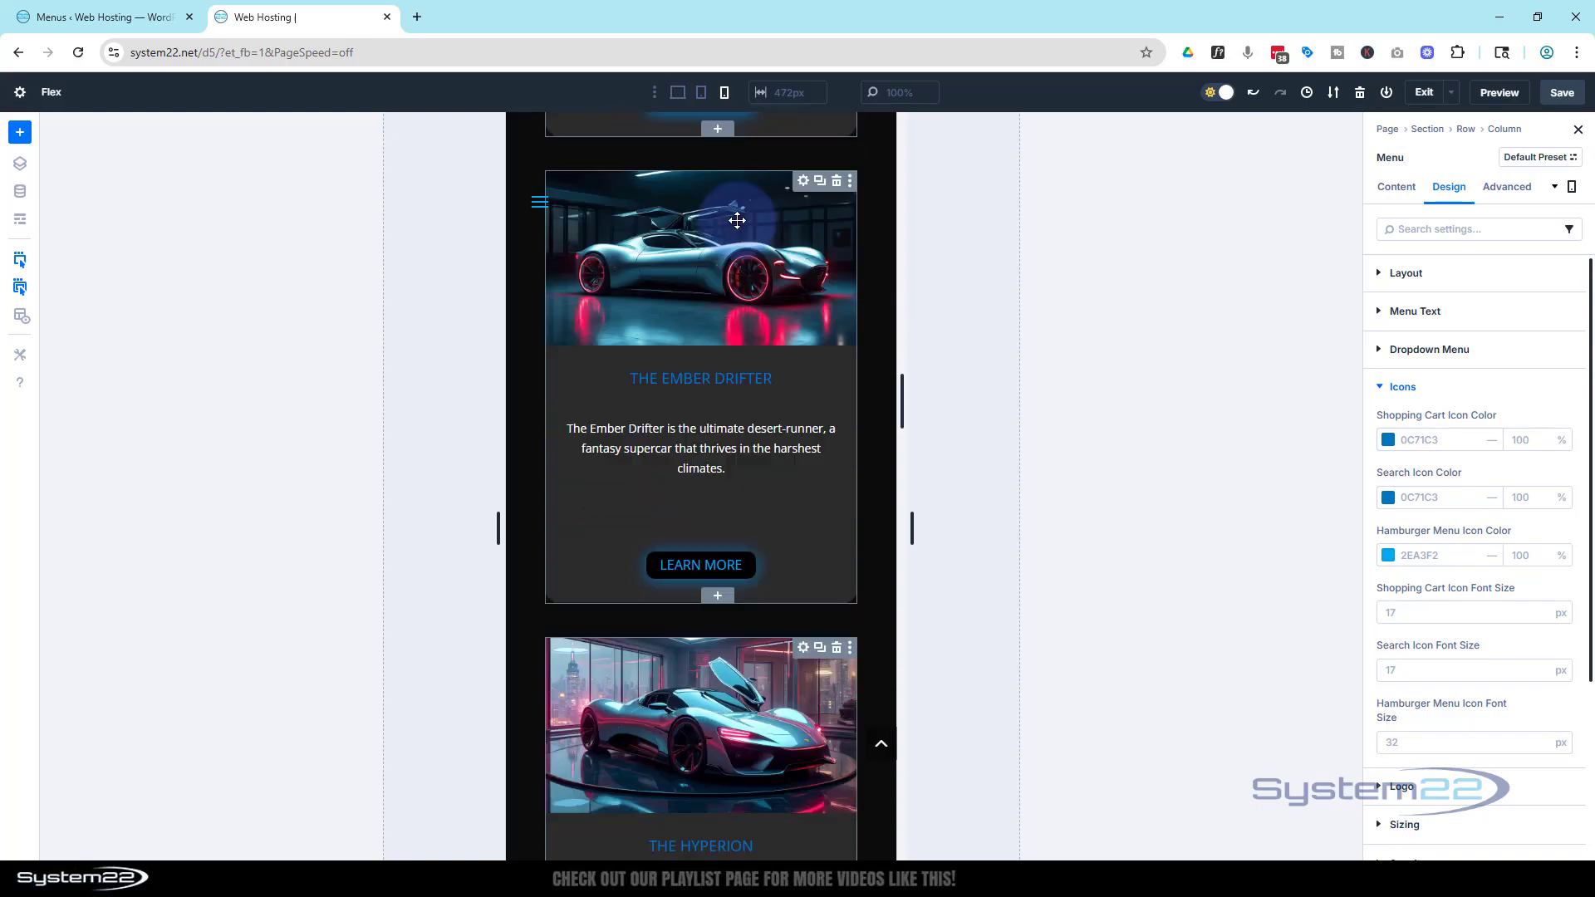
scroll(736, 222, down, 12)
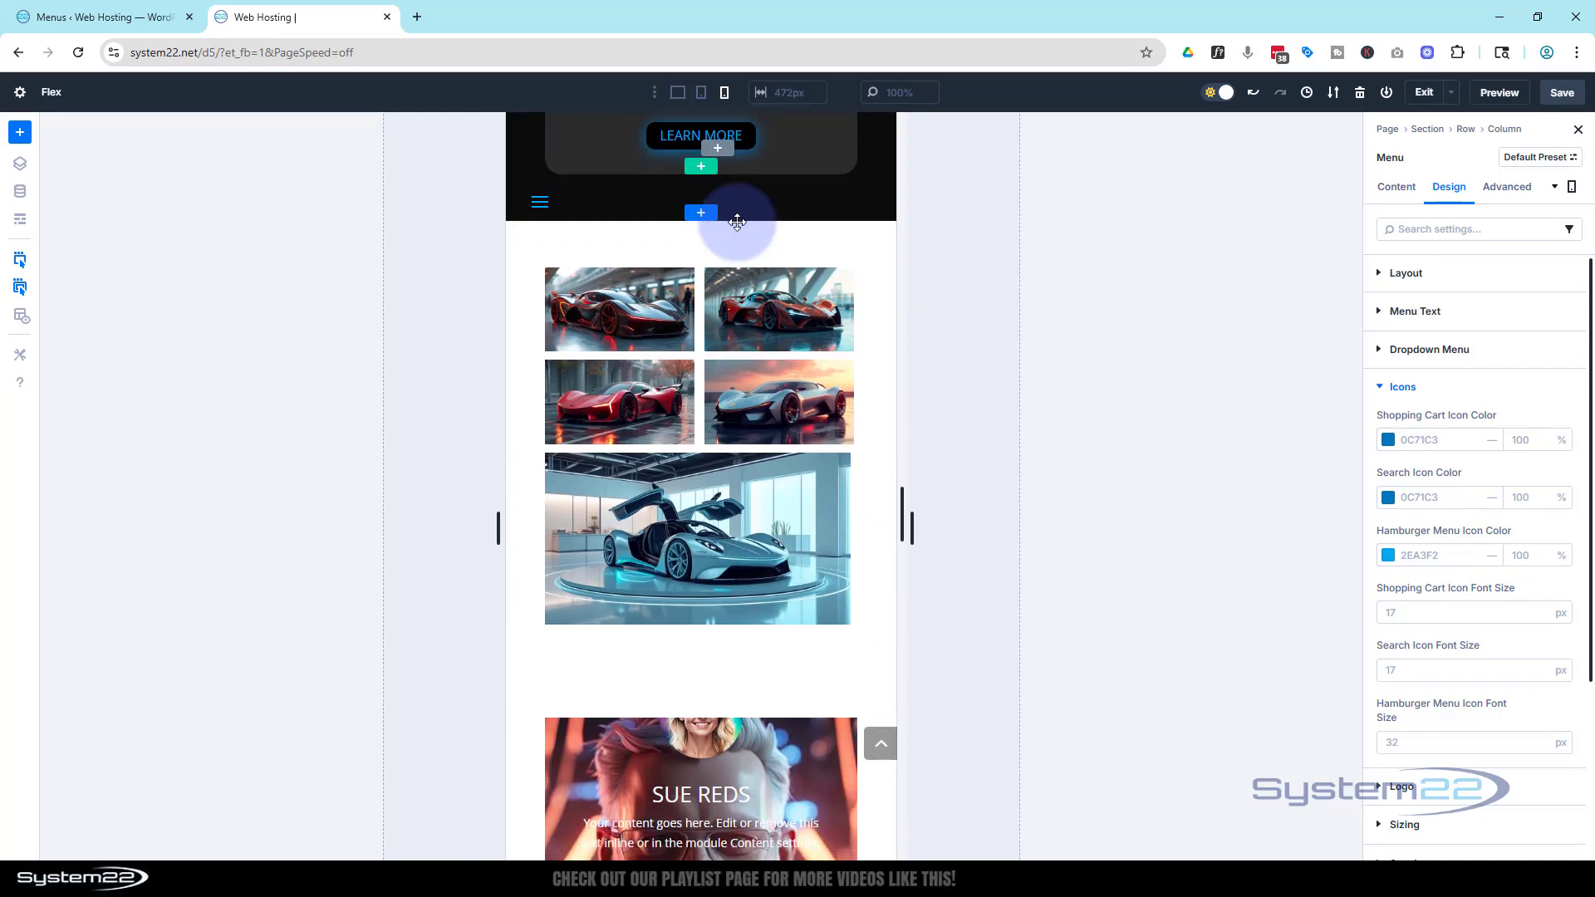
scroll(737, 220, down, 10)
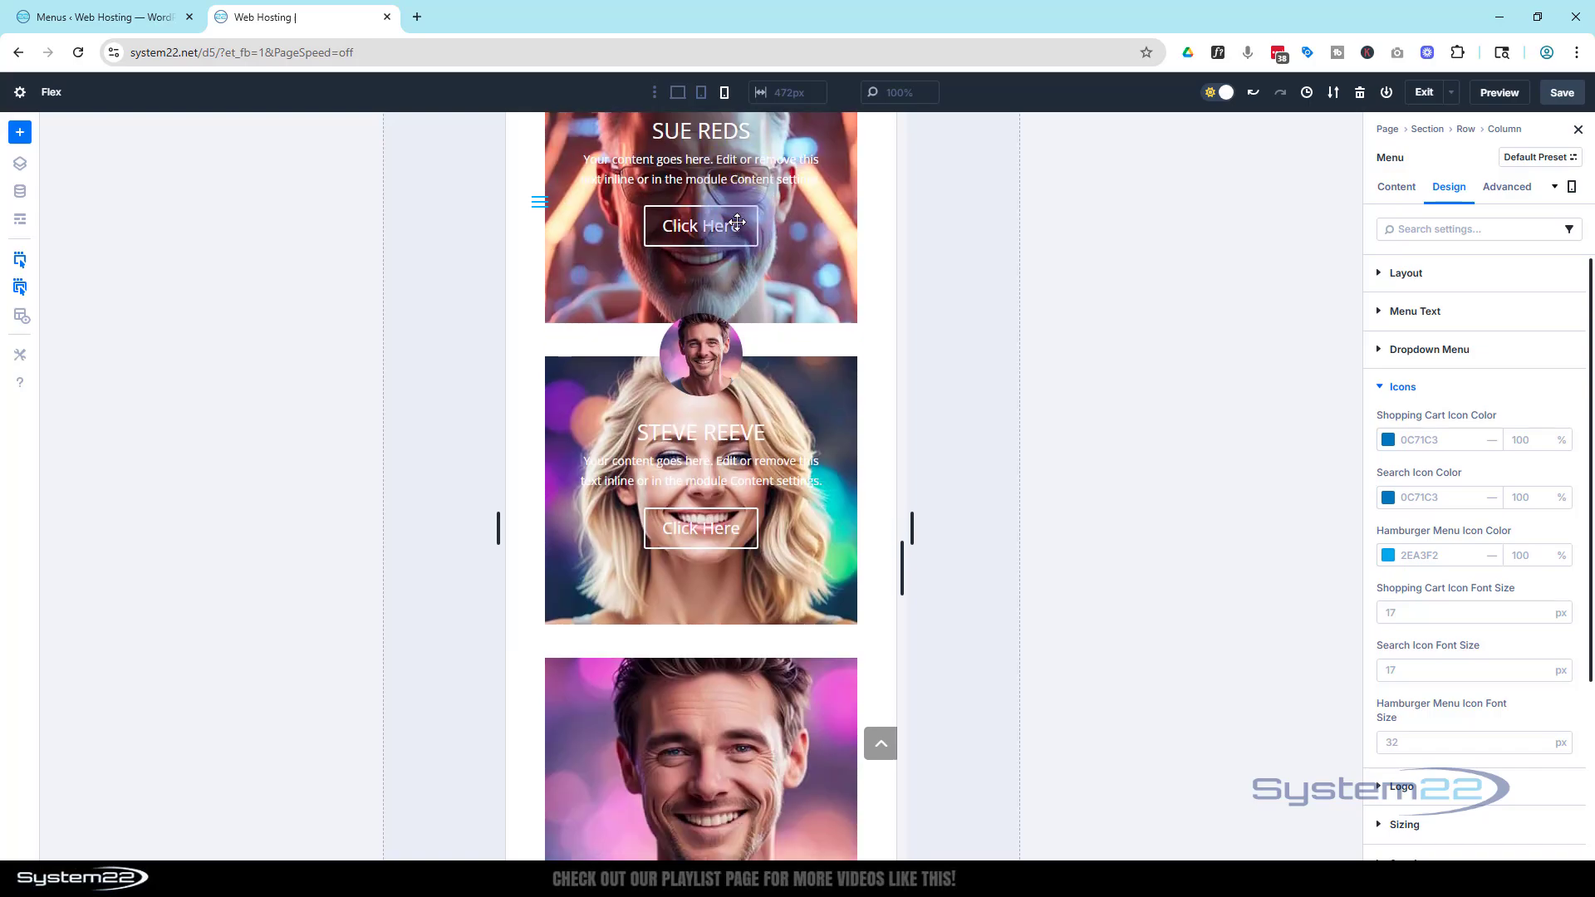
click(881, 744)
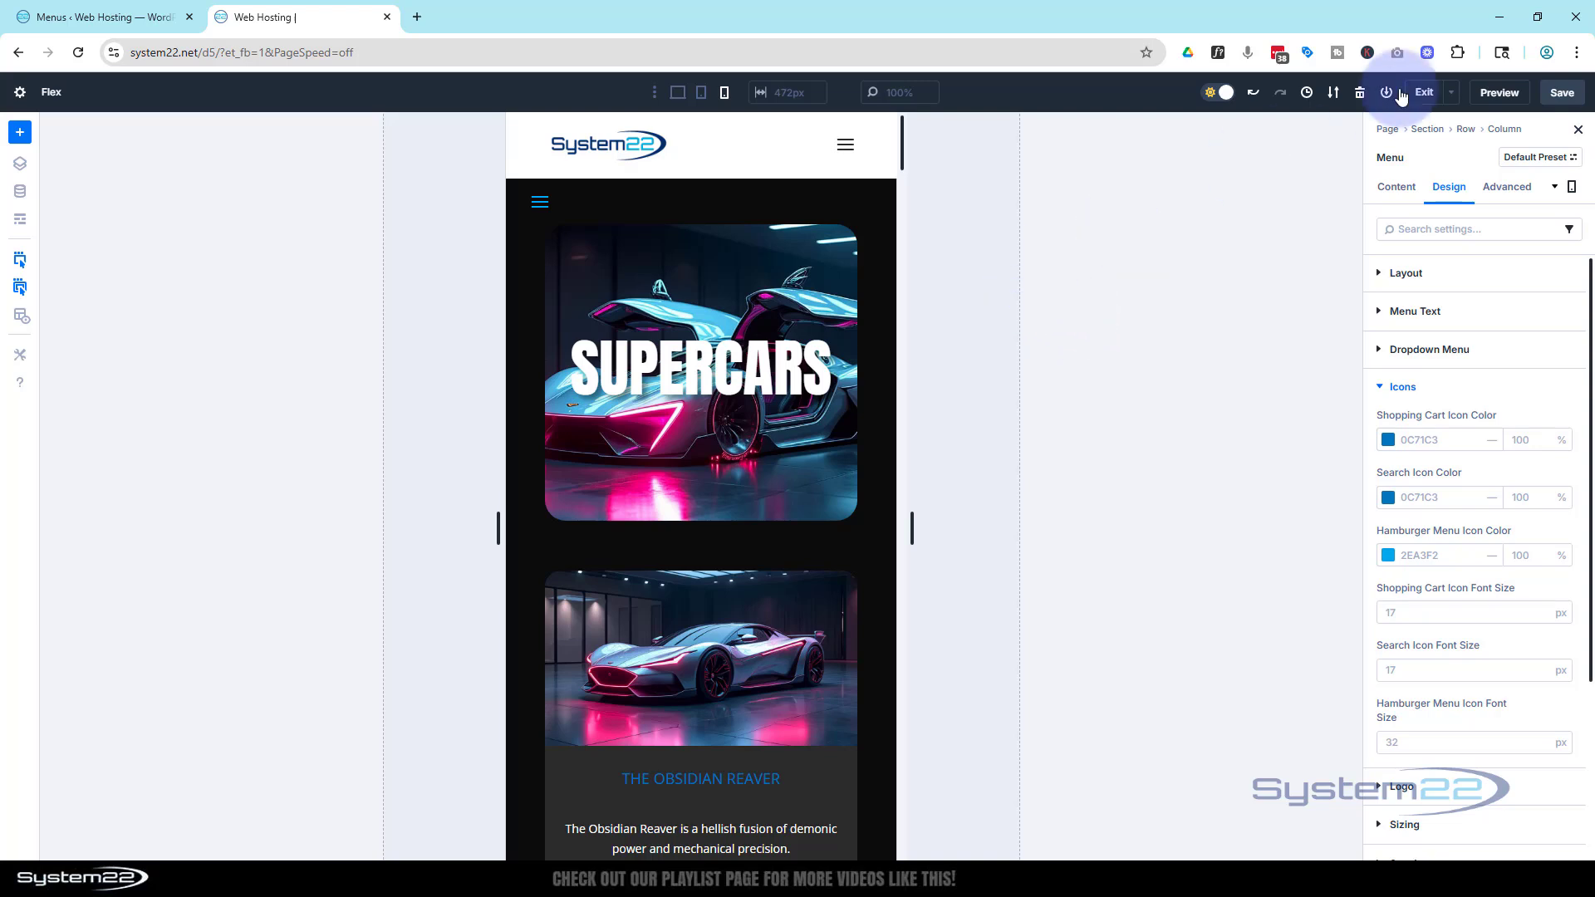
Step: Save the page and examine the hamburger menu's position in its preview, emulating iPad Air and iPhone 12 Pro
click(1573, 93)
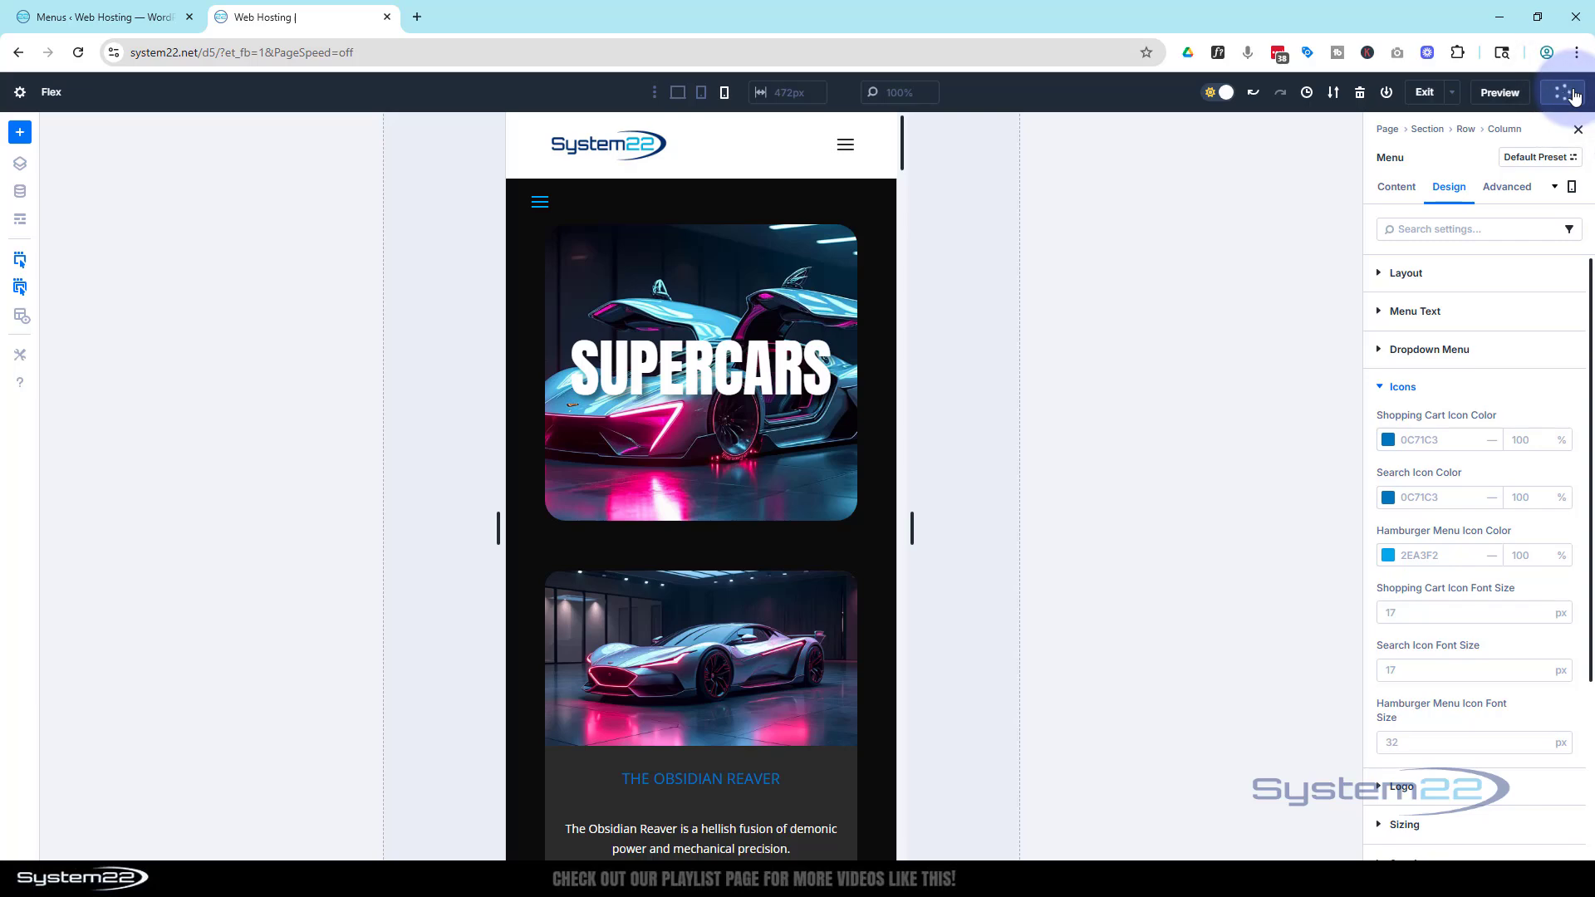
click(1502, 93)
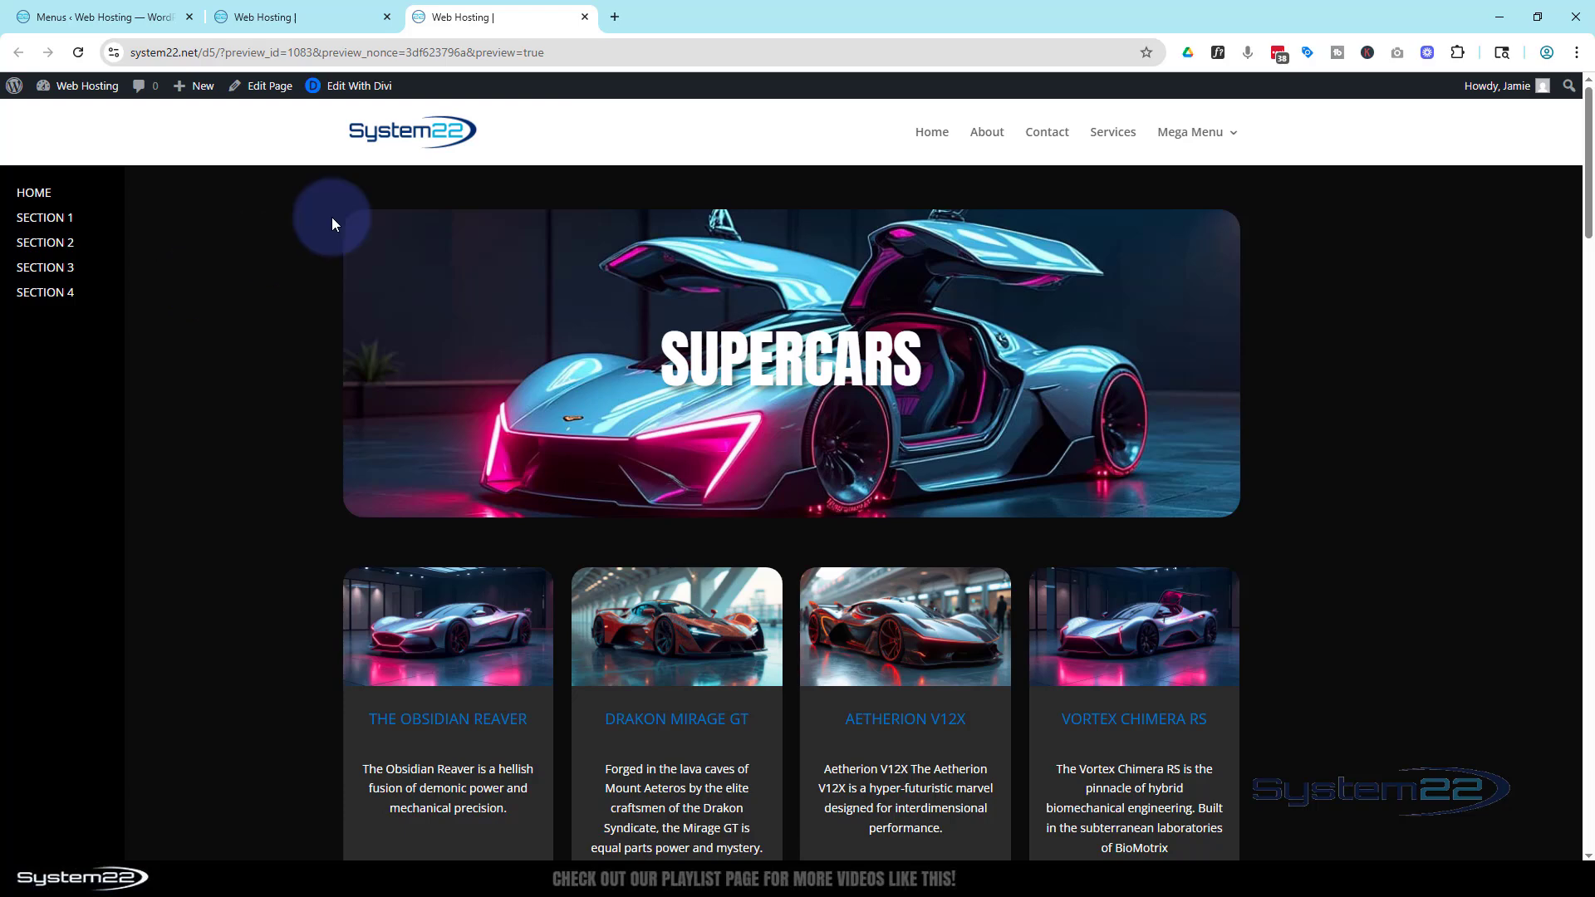
key(ctrl+shift+i)
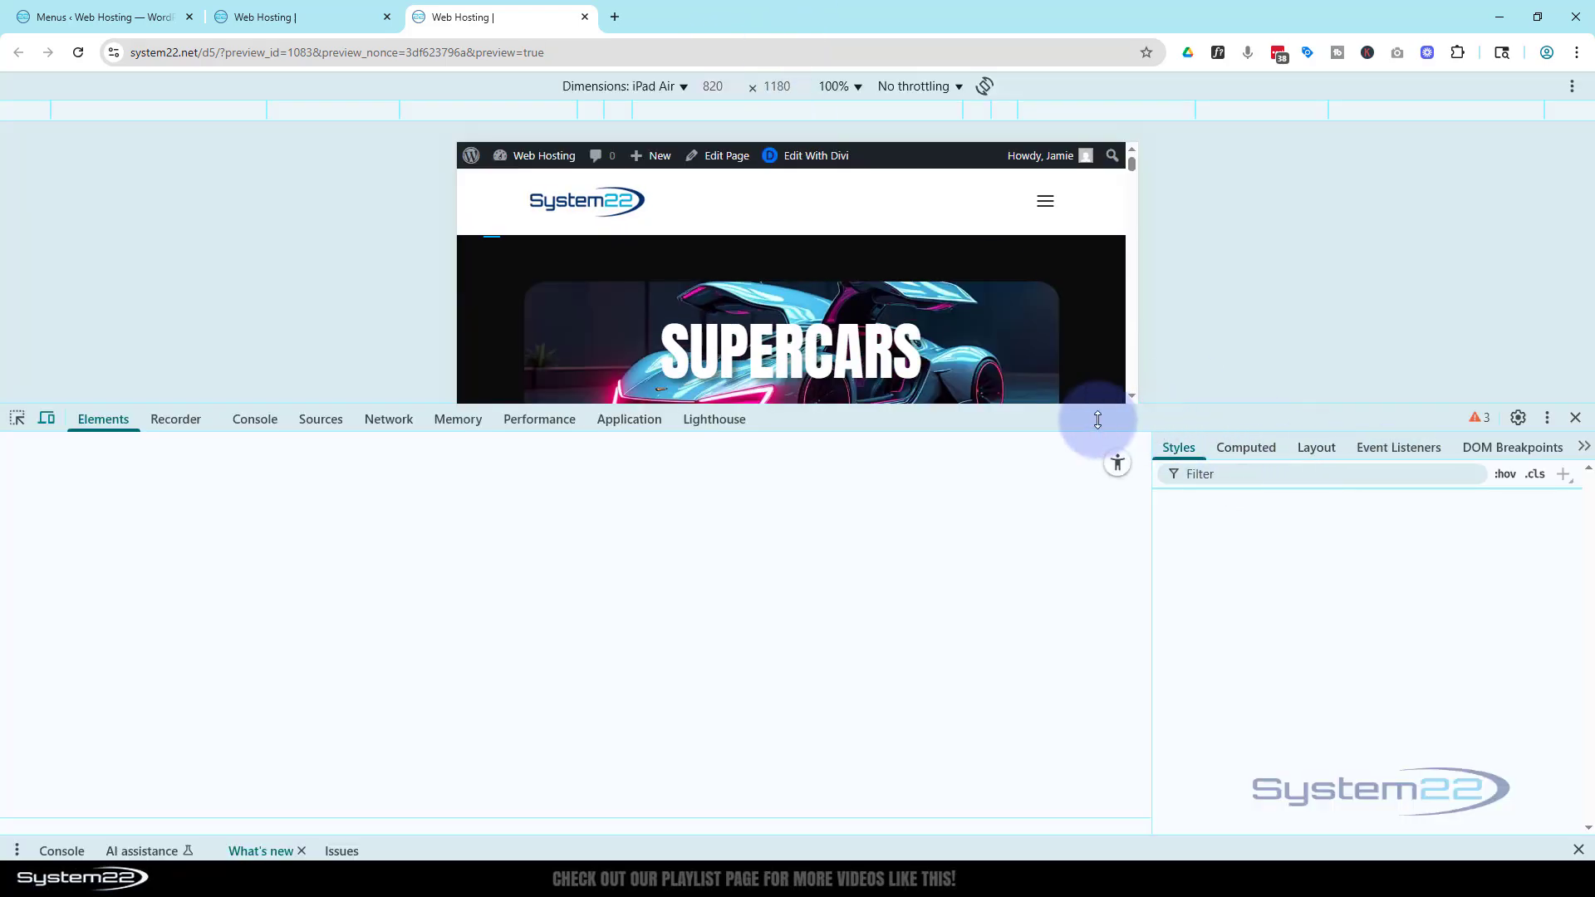
drag(1095, 407, 1080, 835)
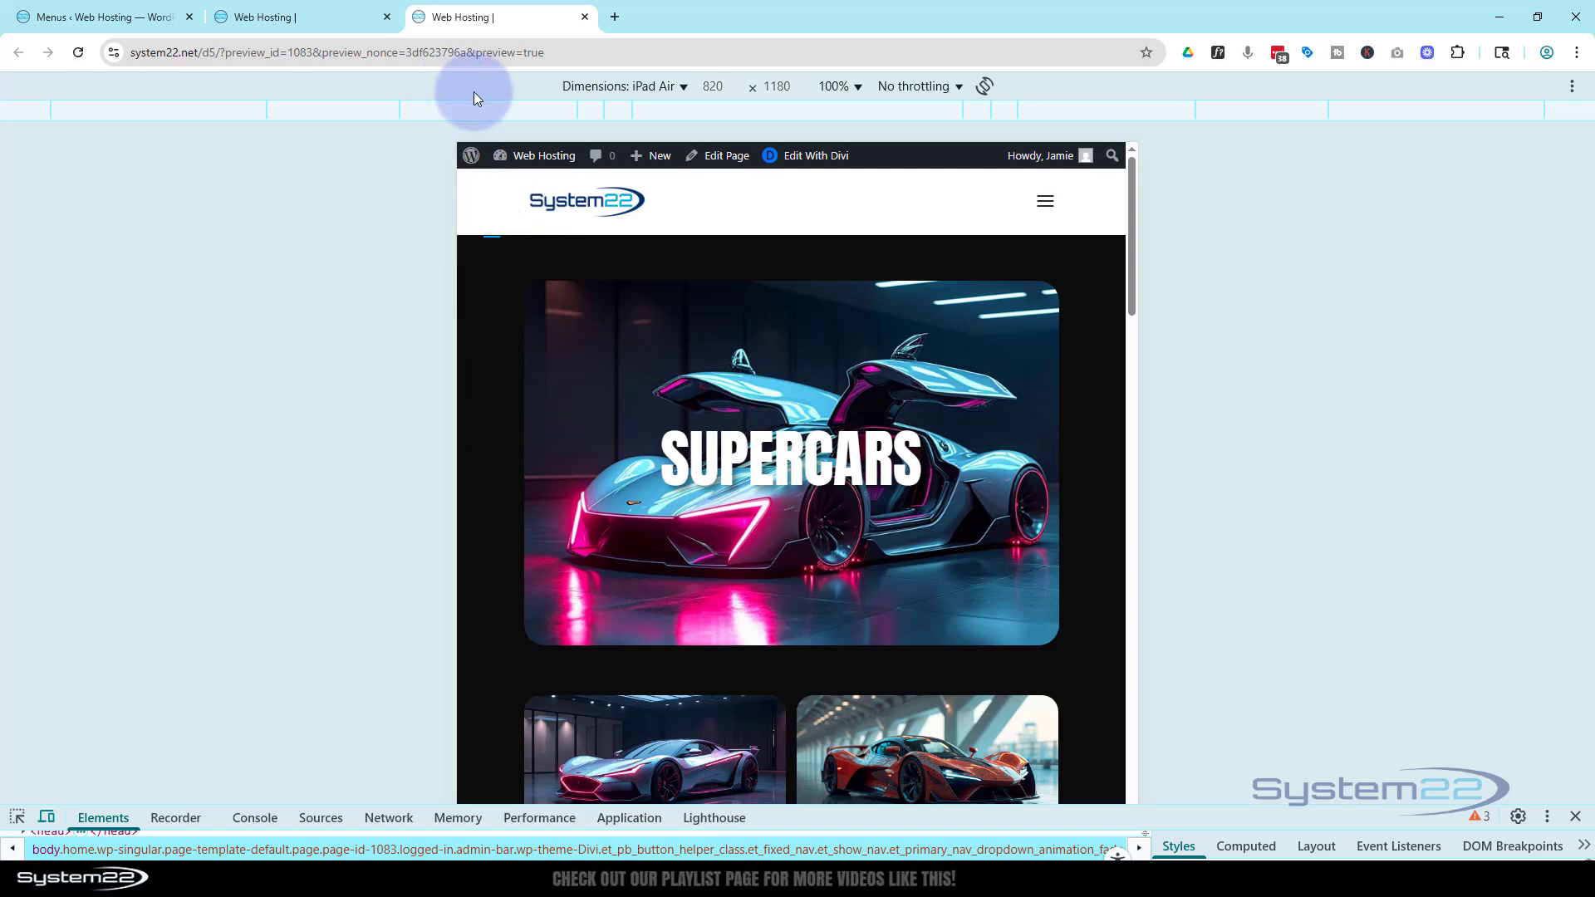
click(633, 84)
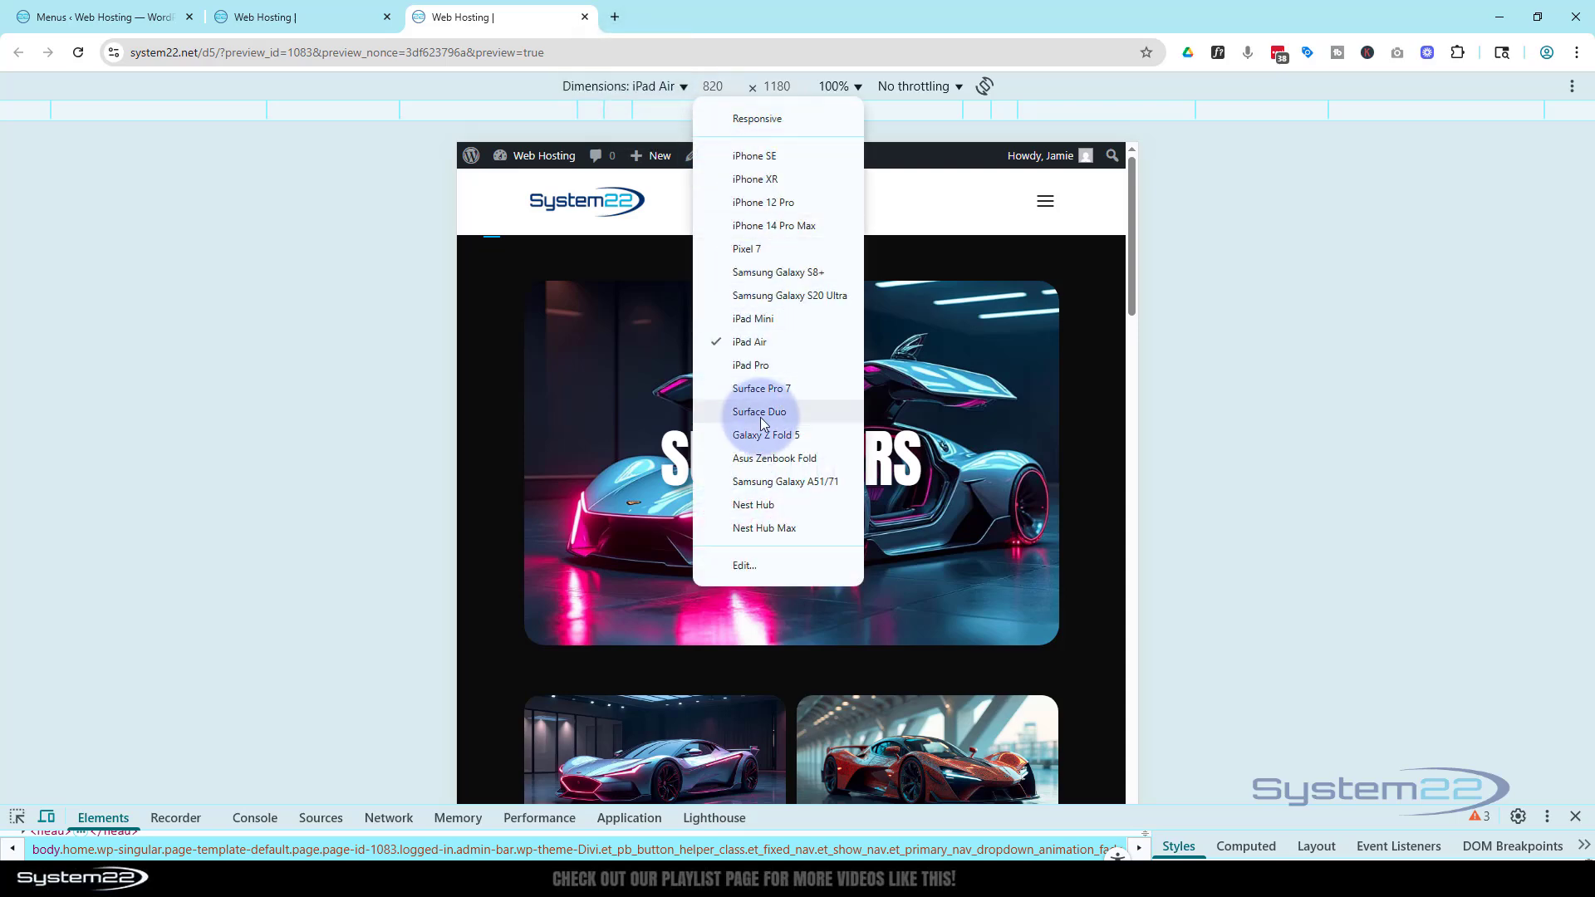
click(759, 205)
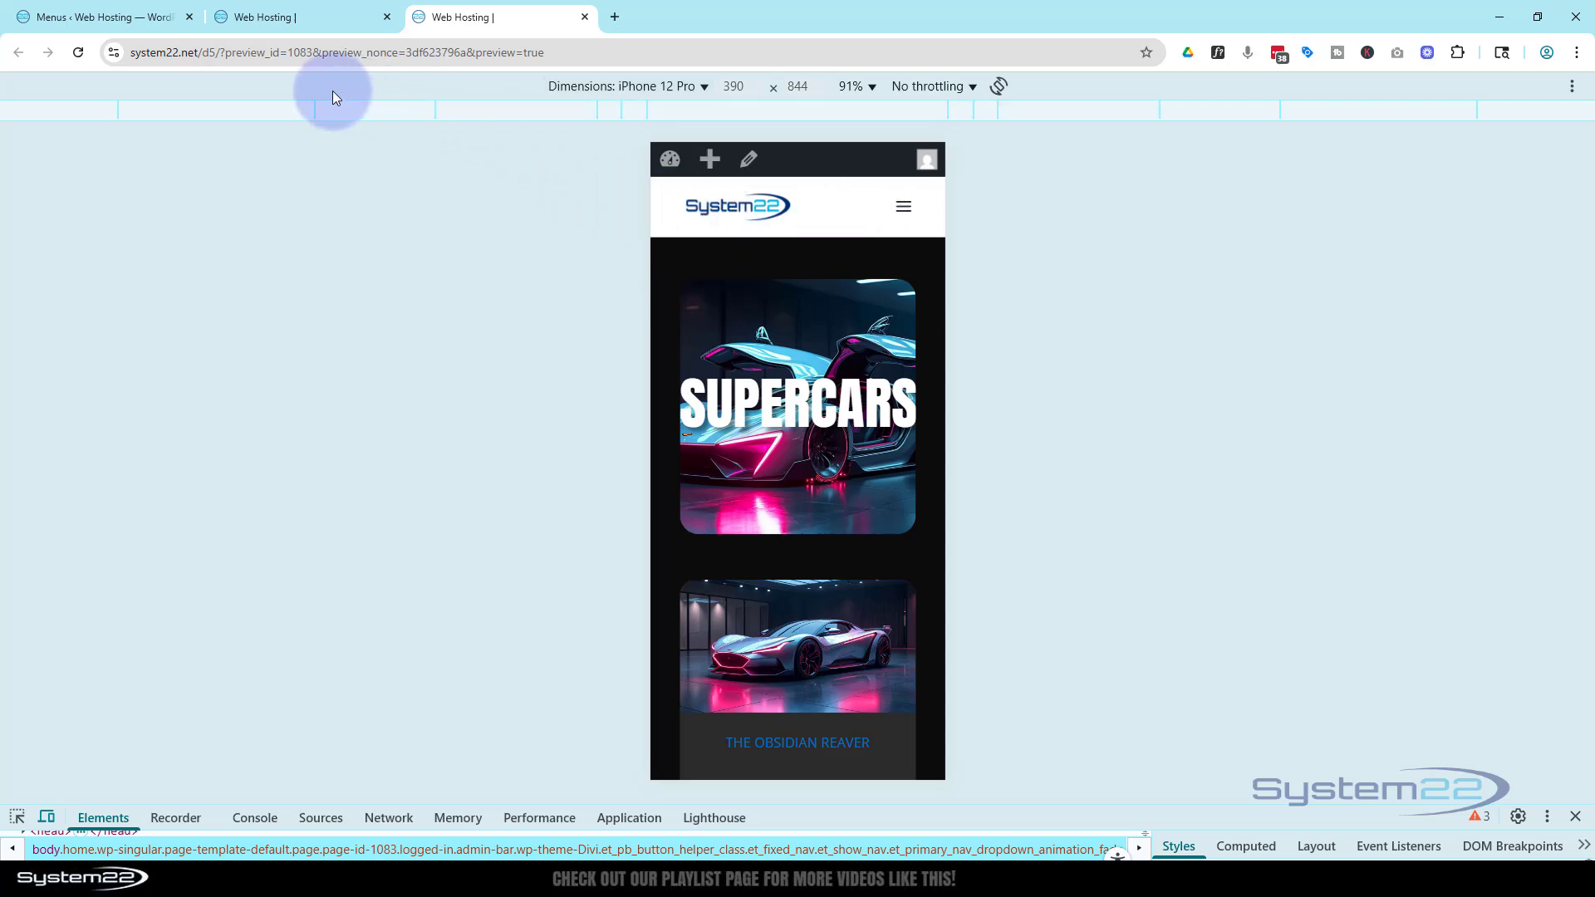
Step: In the Divi builder tab, set the menu row's linked top and bottom padding to 40 px for tablet and save the page
click(280, 20)
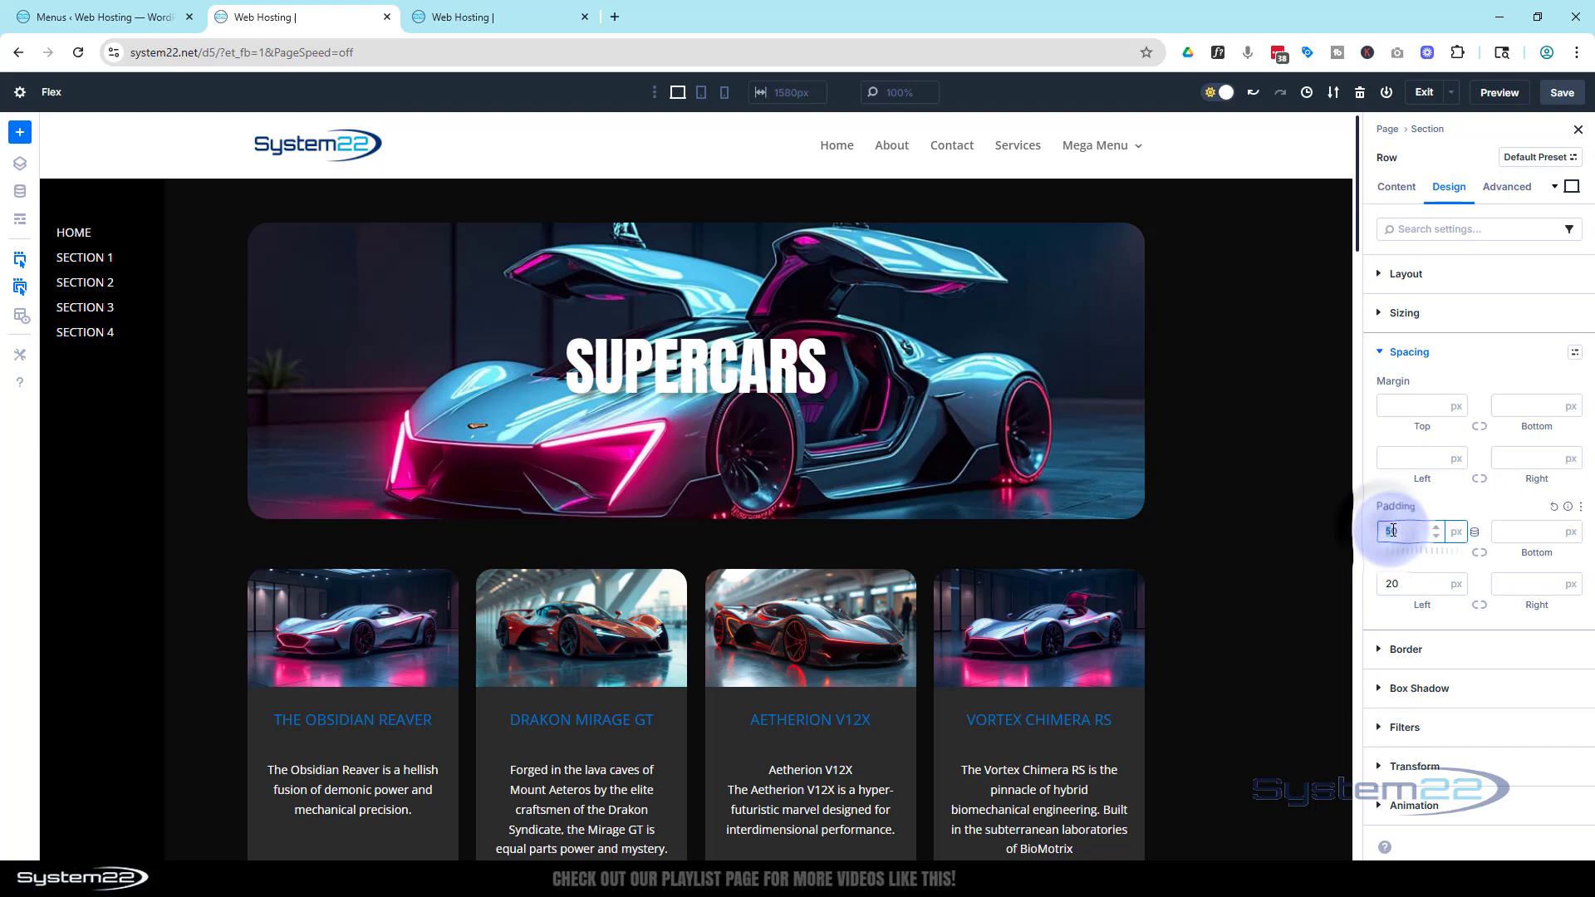
drag(1396, 532, 1385, 532)
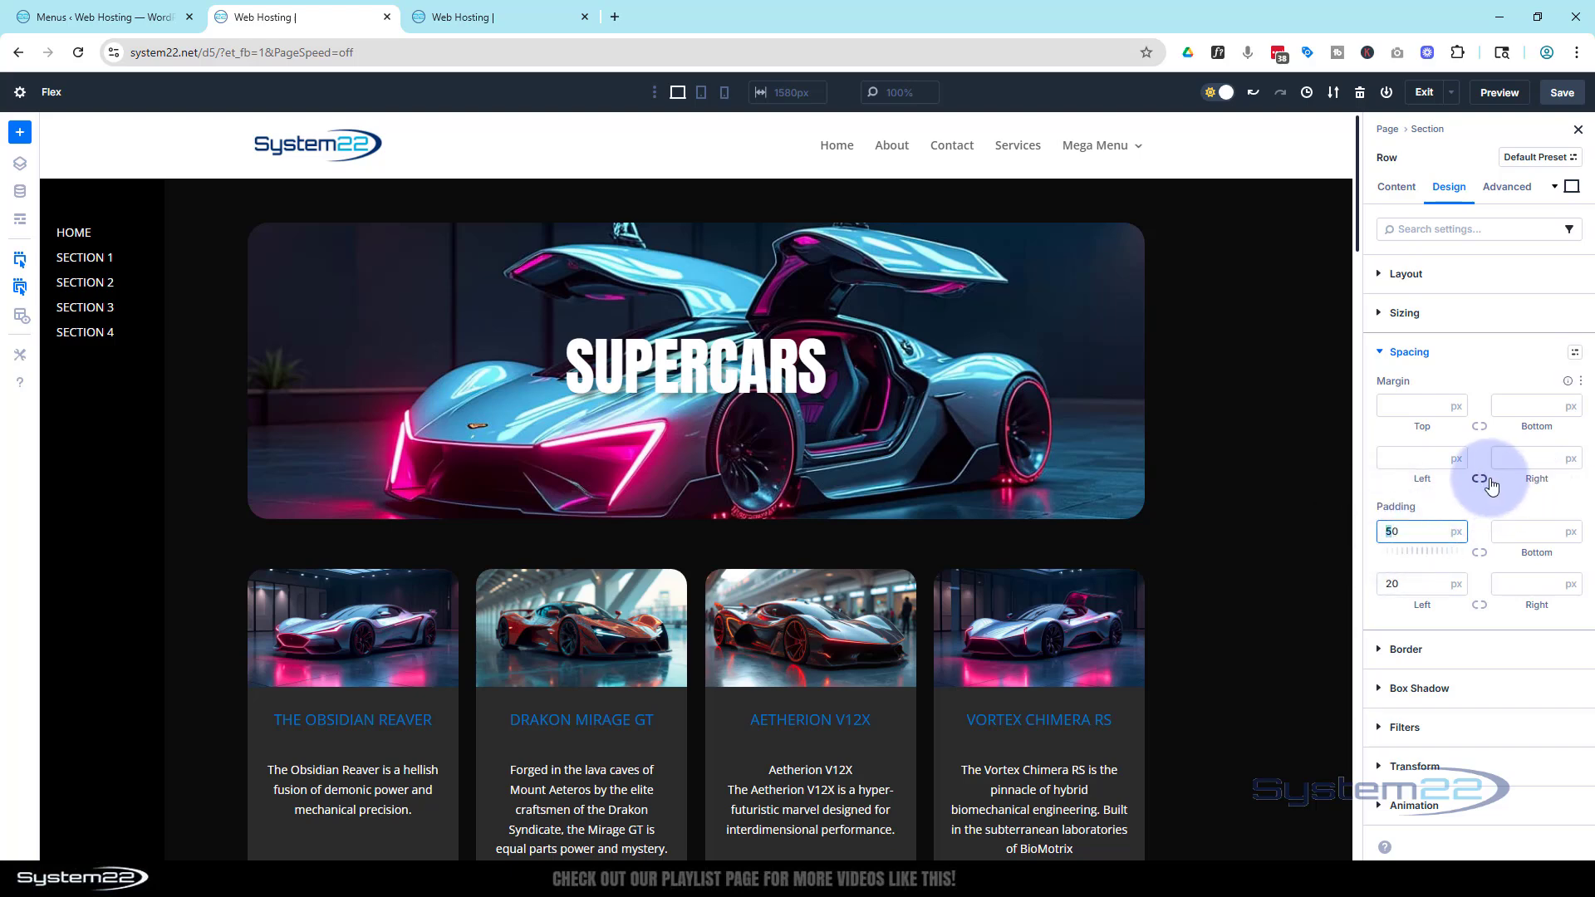
click(702, 95)
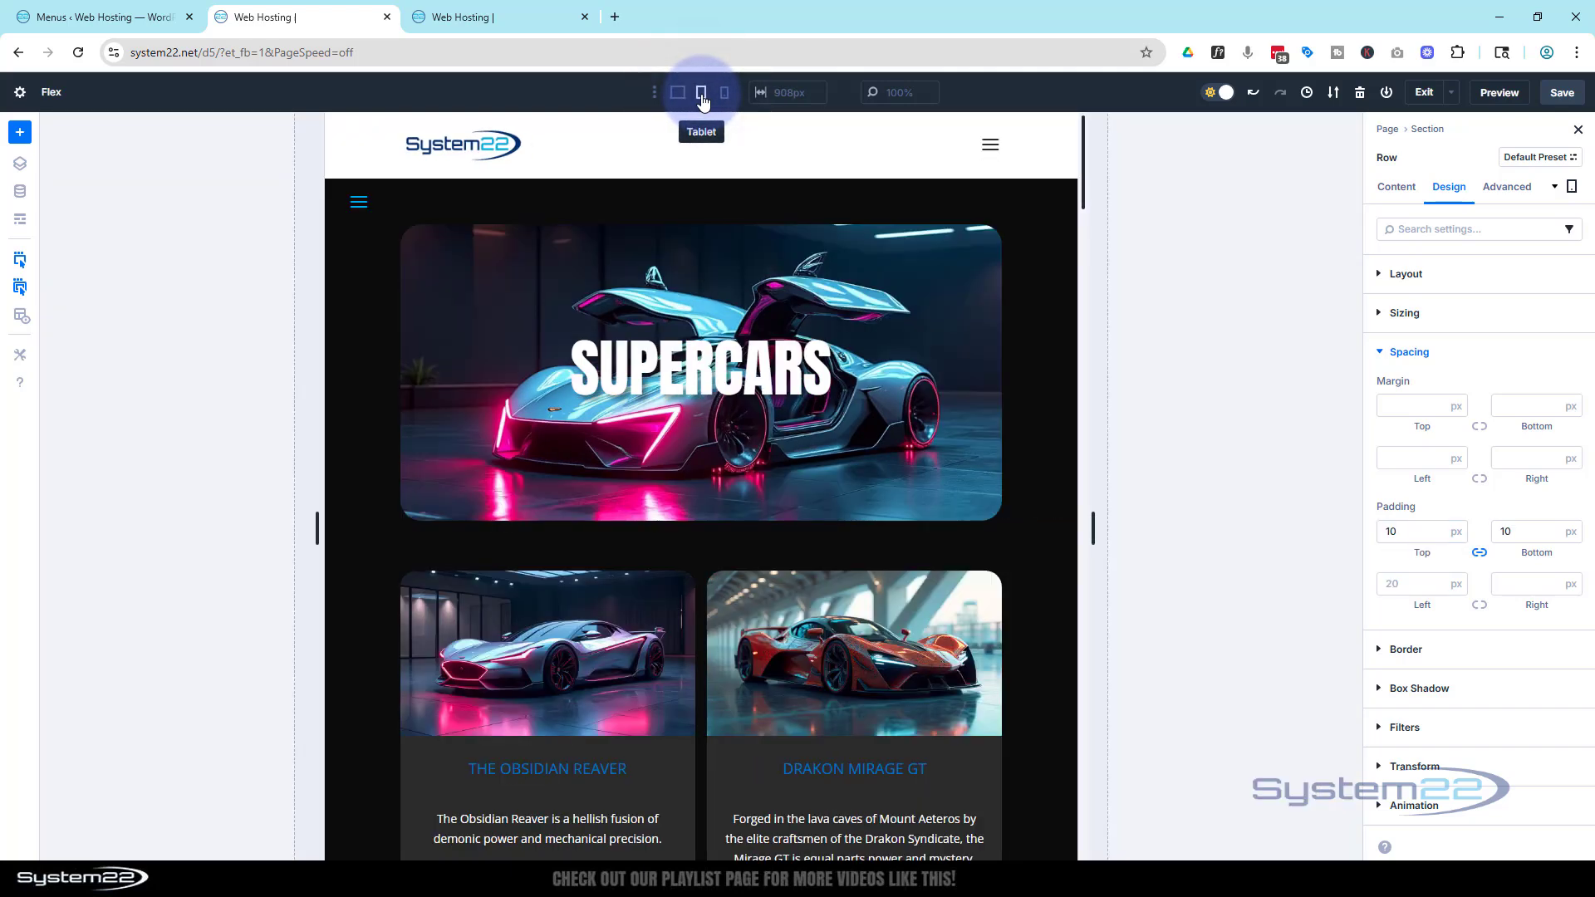
mouse_move(380, 214)
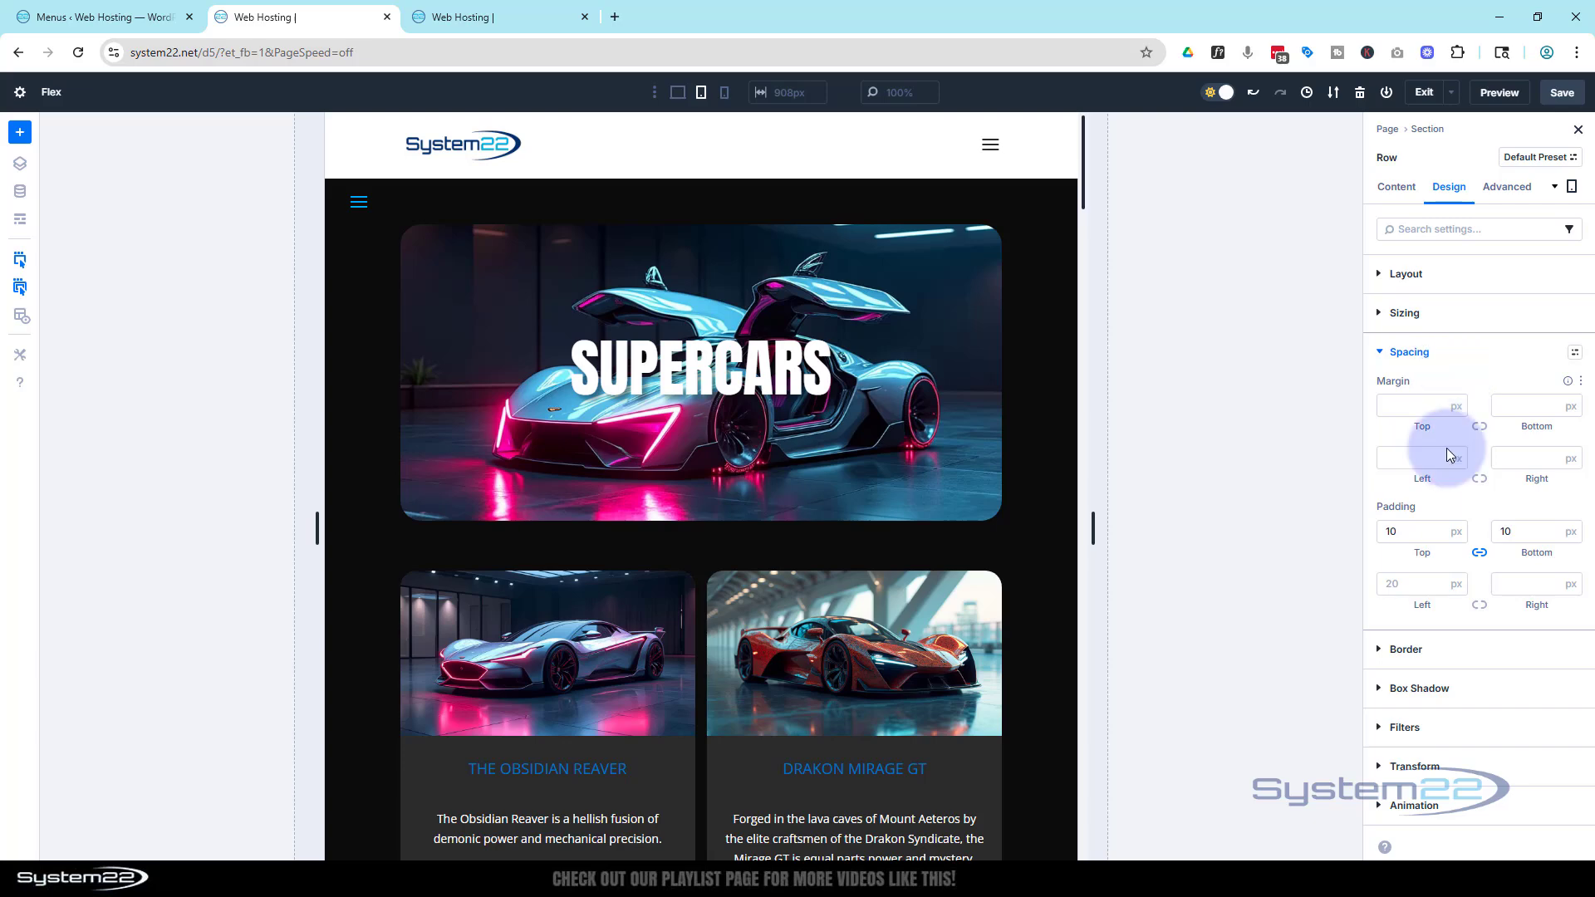
drag(1426, 526, 1382, 523)
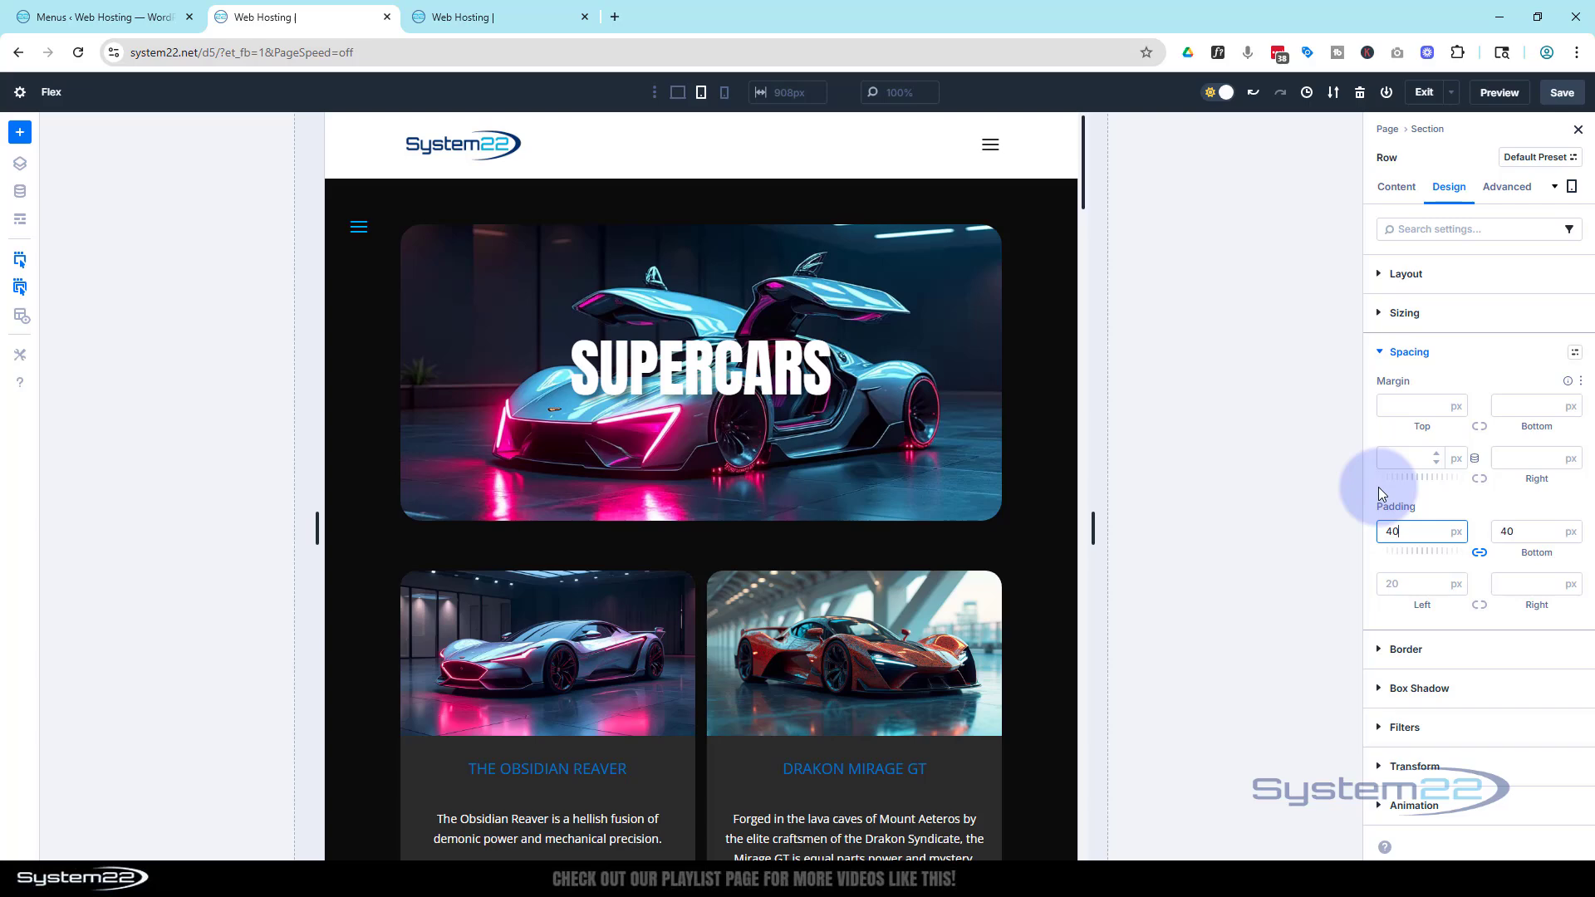
click(725, 96)
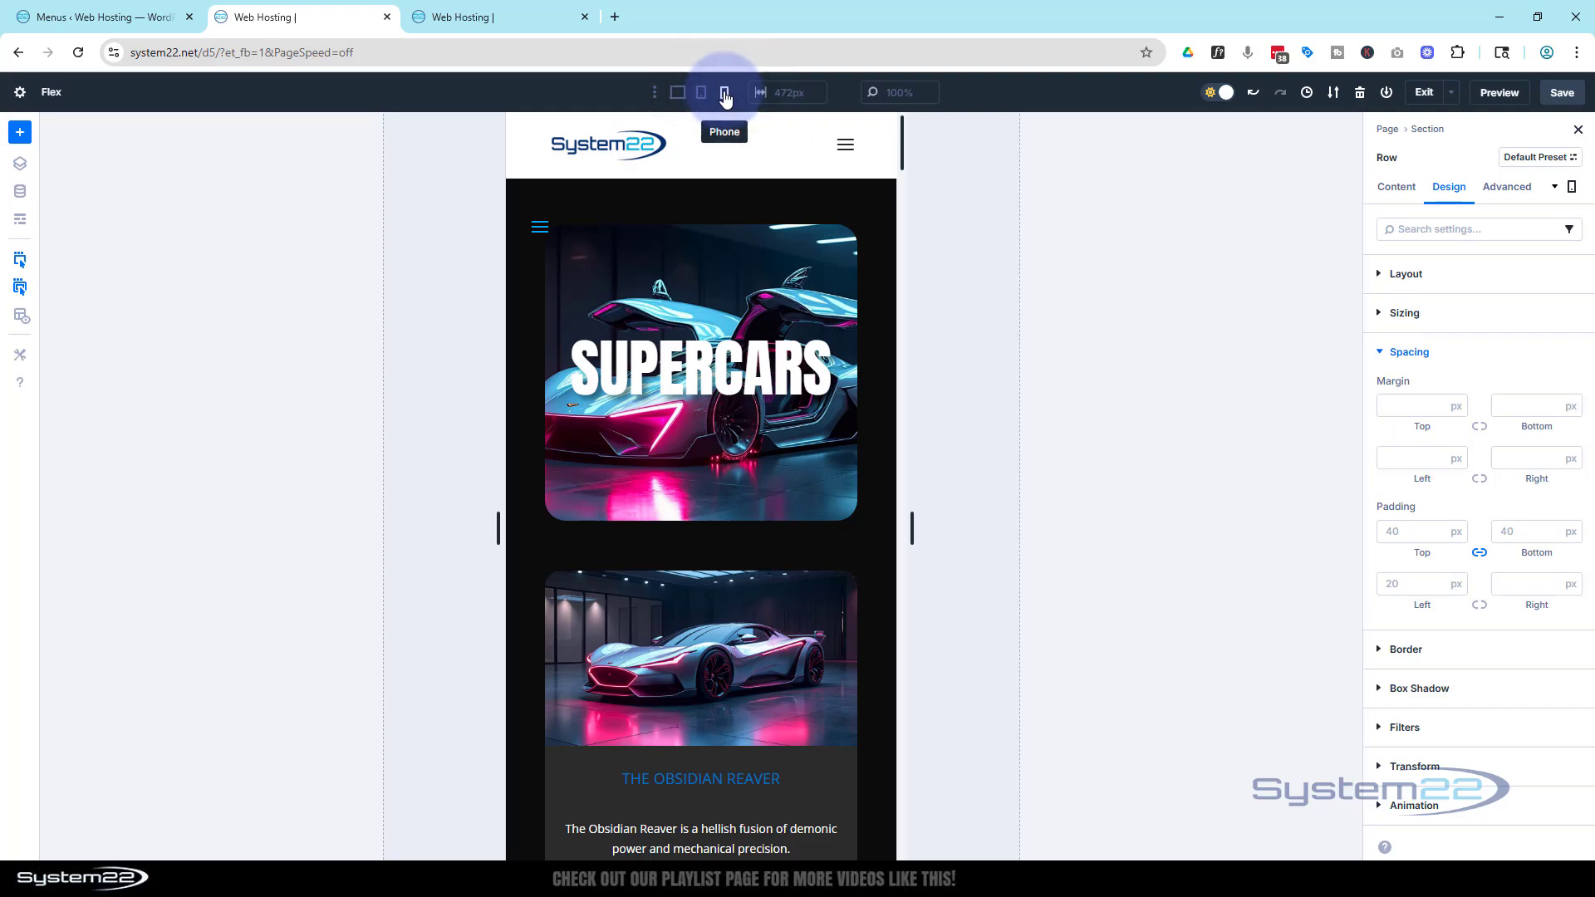
click(1561, 93)
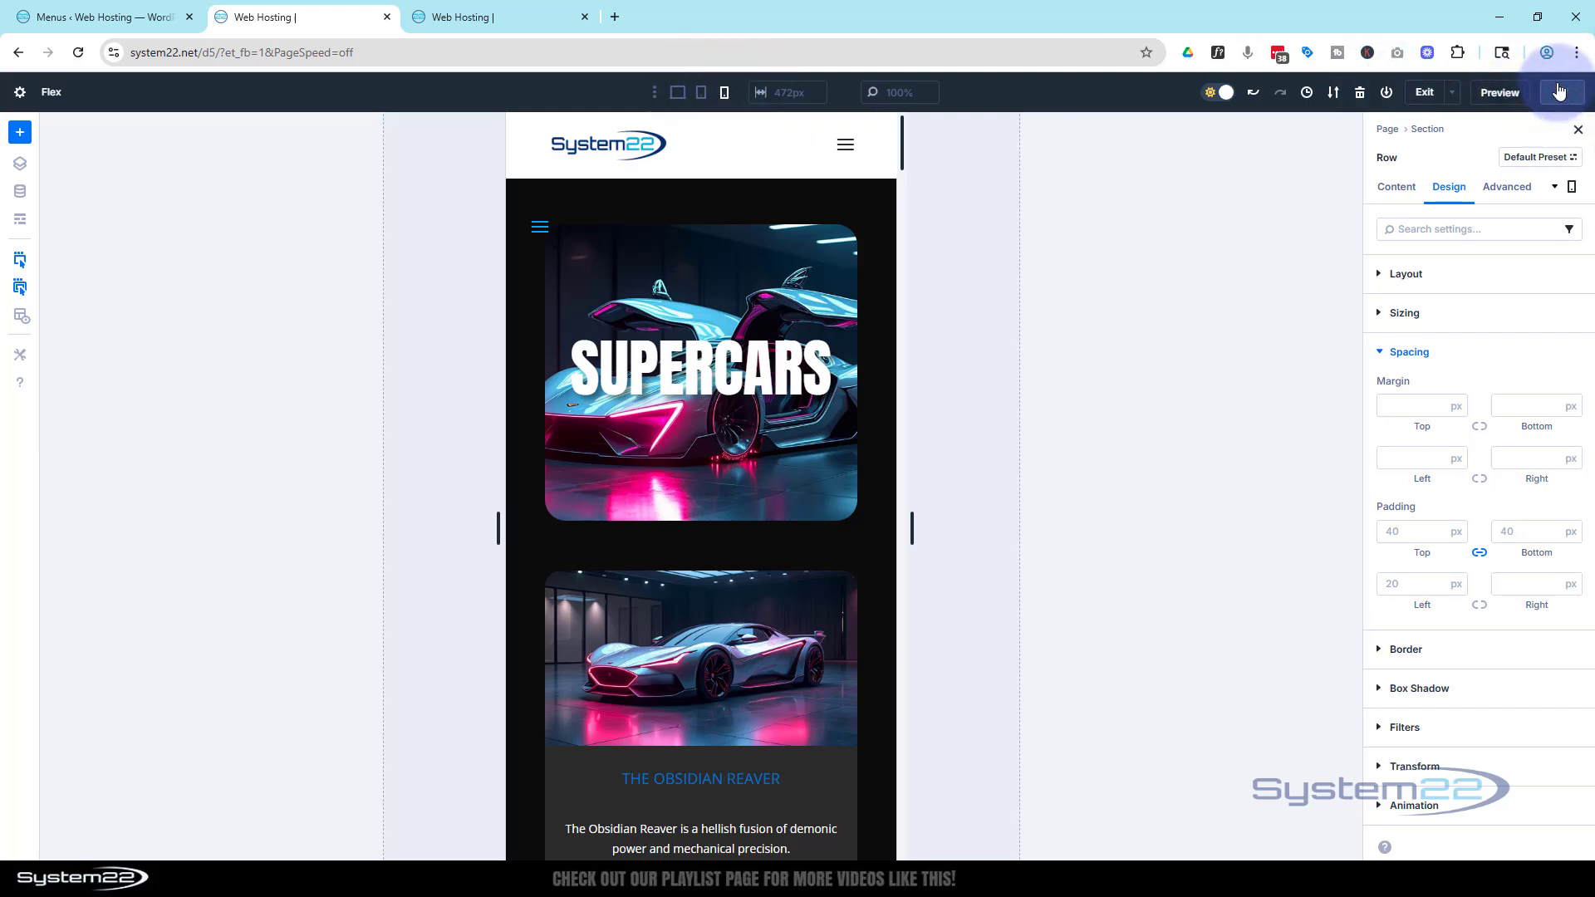
Step: In the iPhone 12 Pro preview tab, open and close the sections hamburger menu and check its icon's position while moving down the page
click(455, 23)
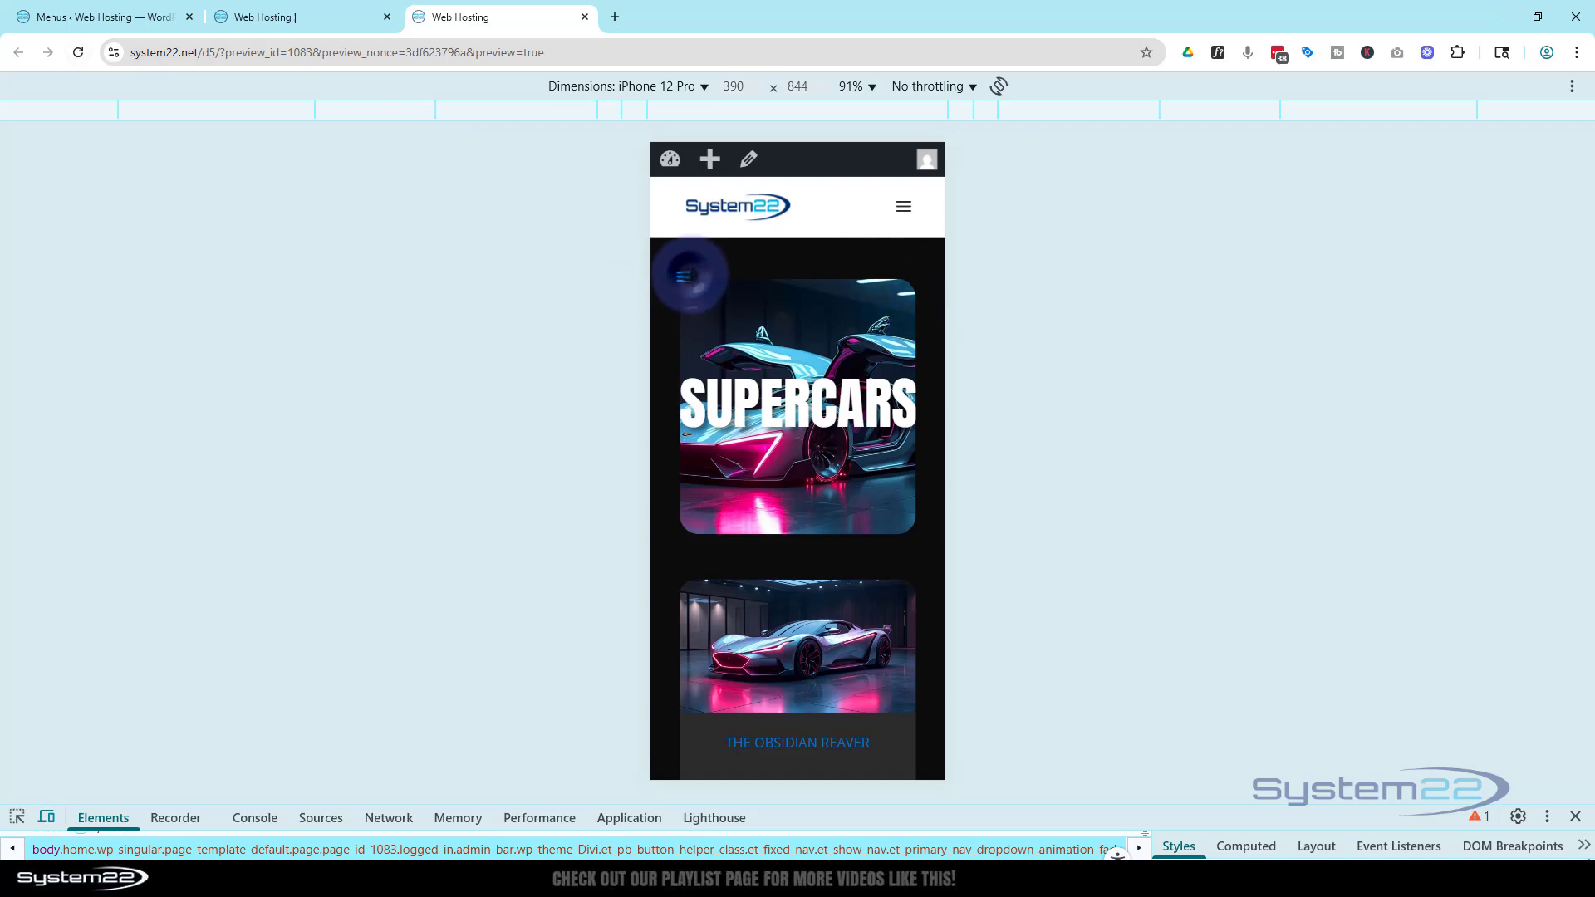
click(683, 276)
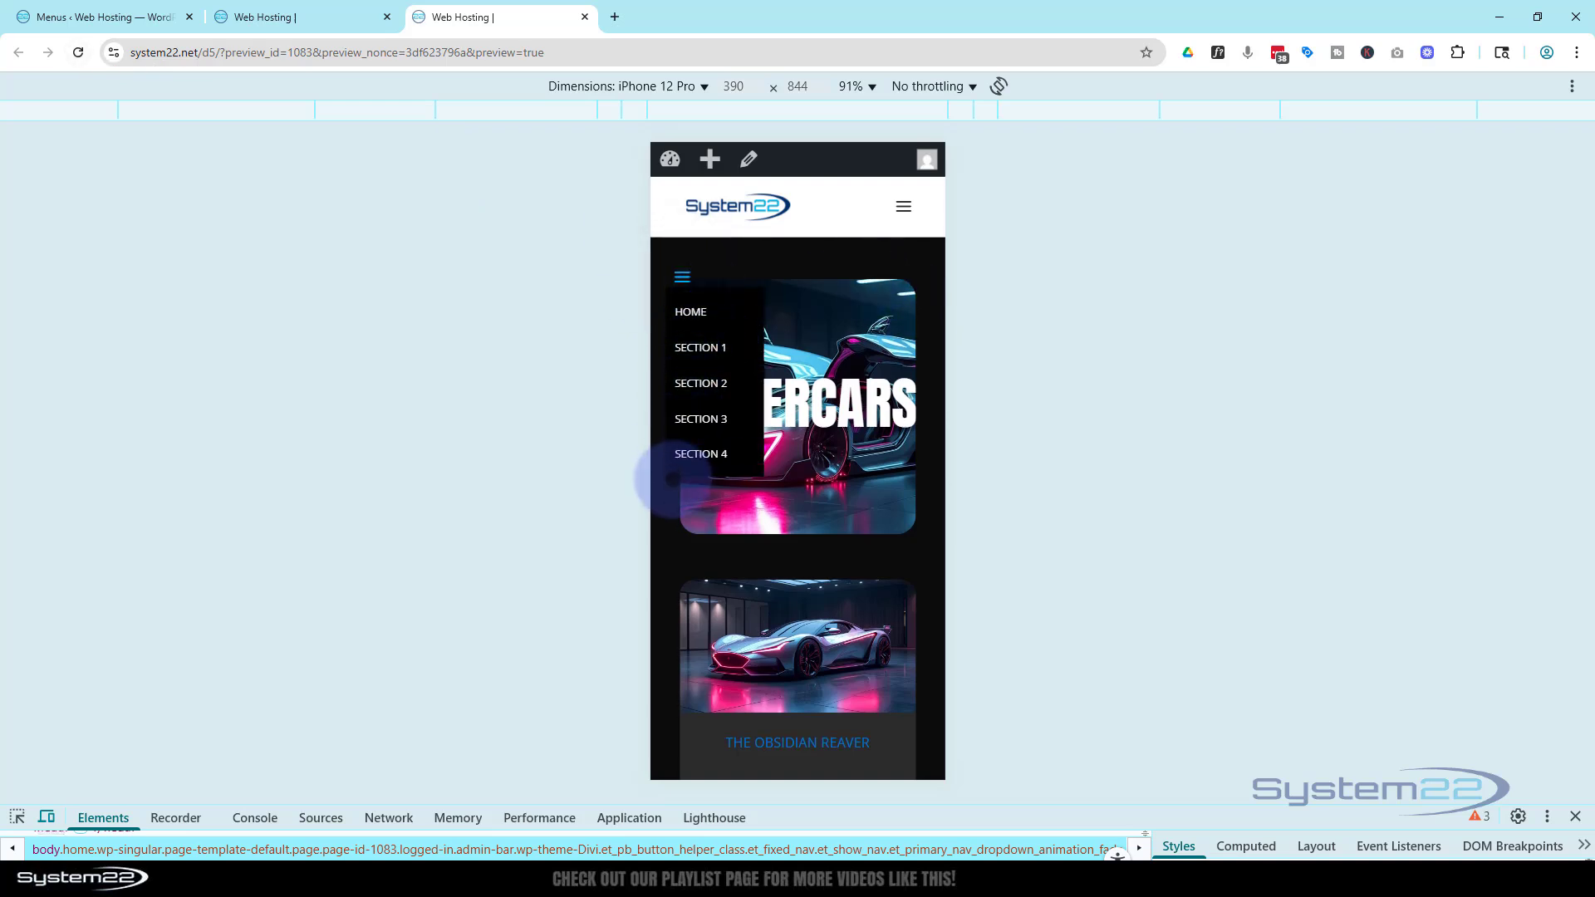
click(683, 271)
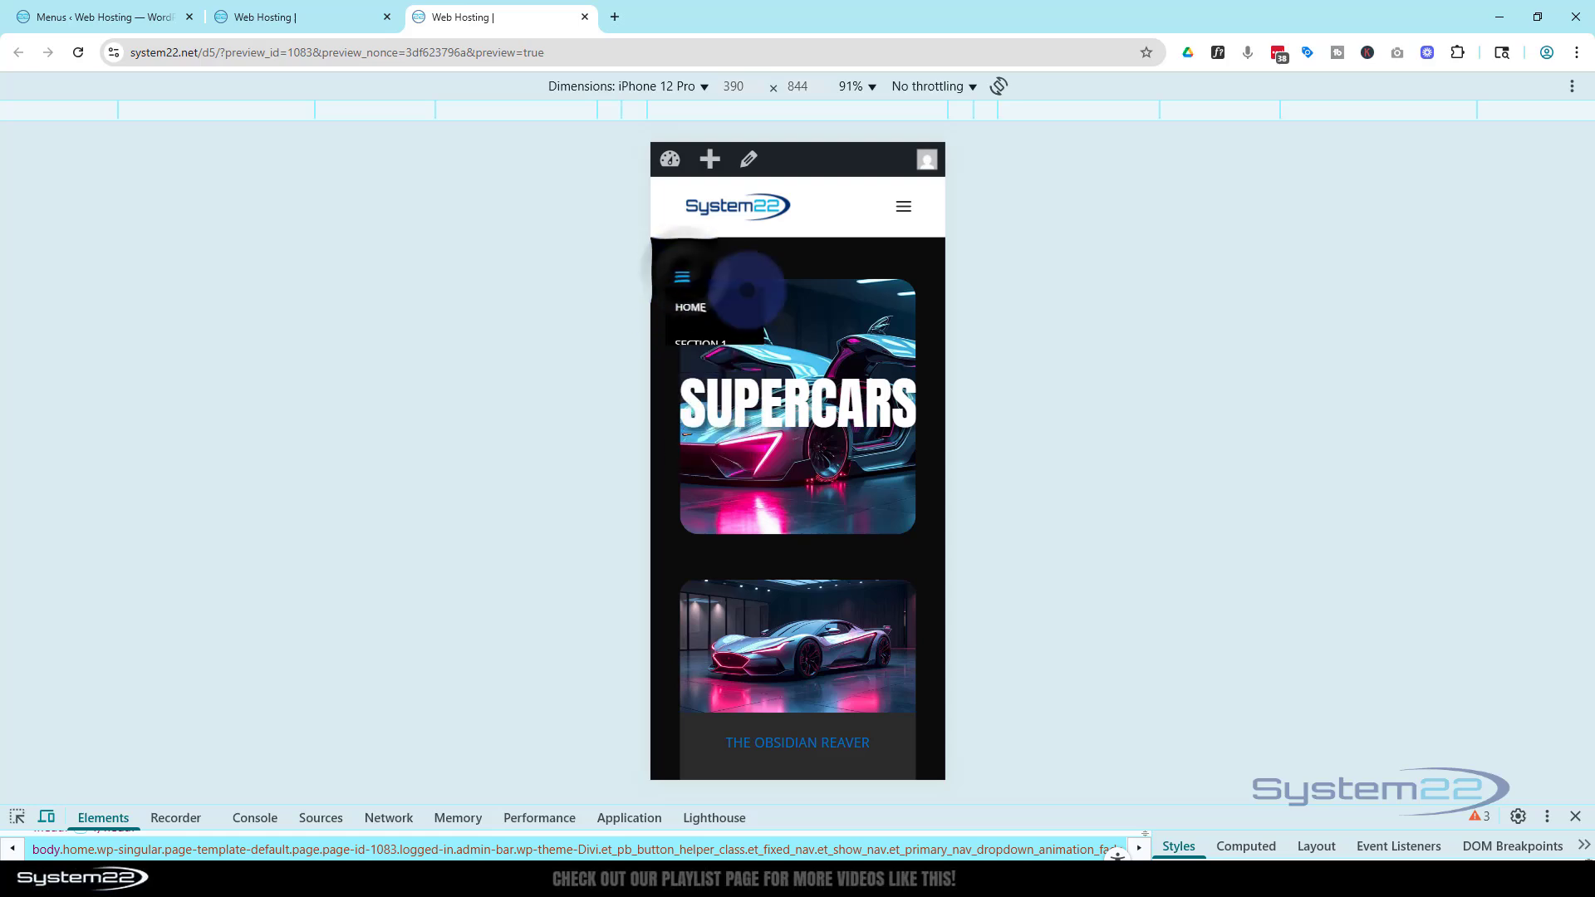
scroll(794, 329, down, 10)
scroll(794, 328, down, 3)
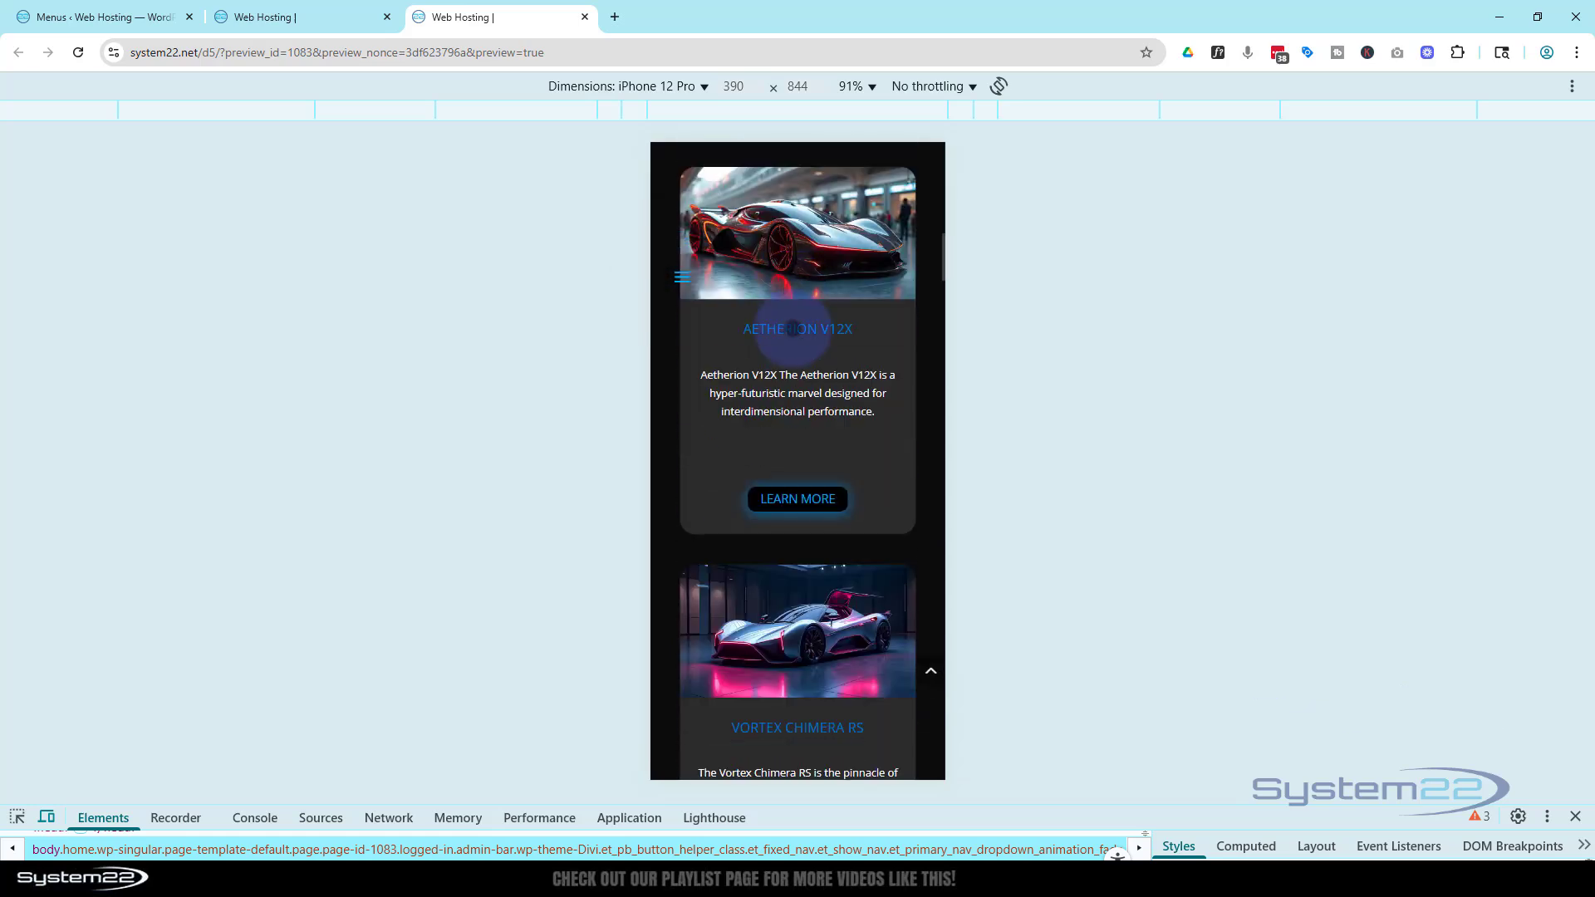
scroll(793, 328, up, 13)
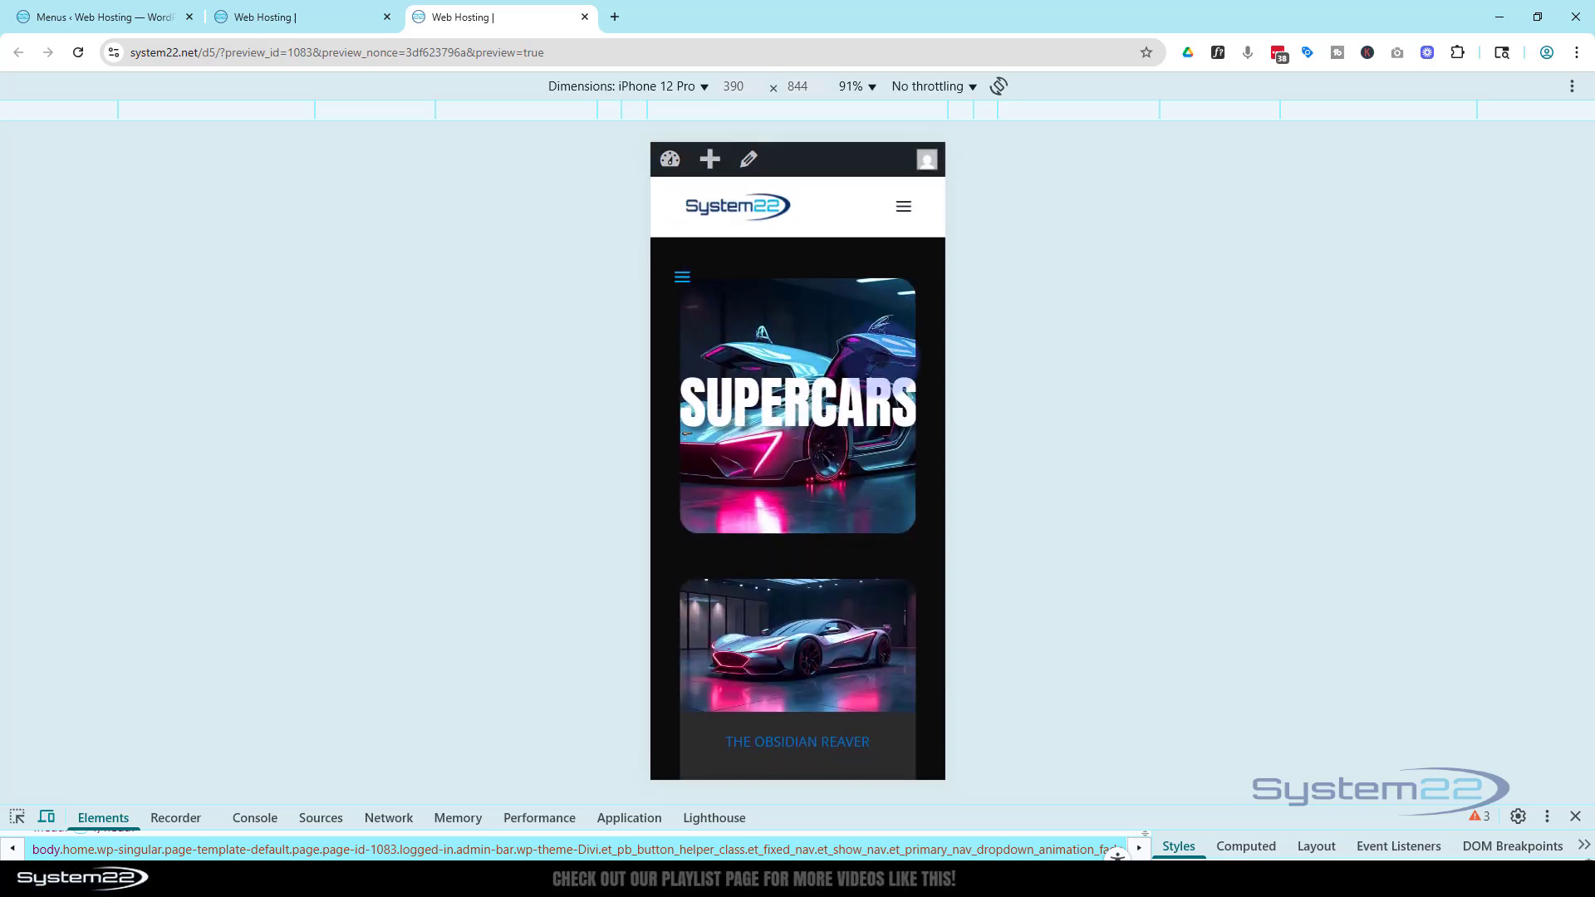
Step: Leave device emulation and check the fixed vertical sections menu in desktop view down the whole page and back to the top
click(1577, 820)
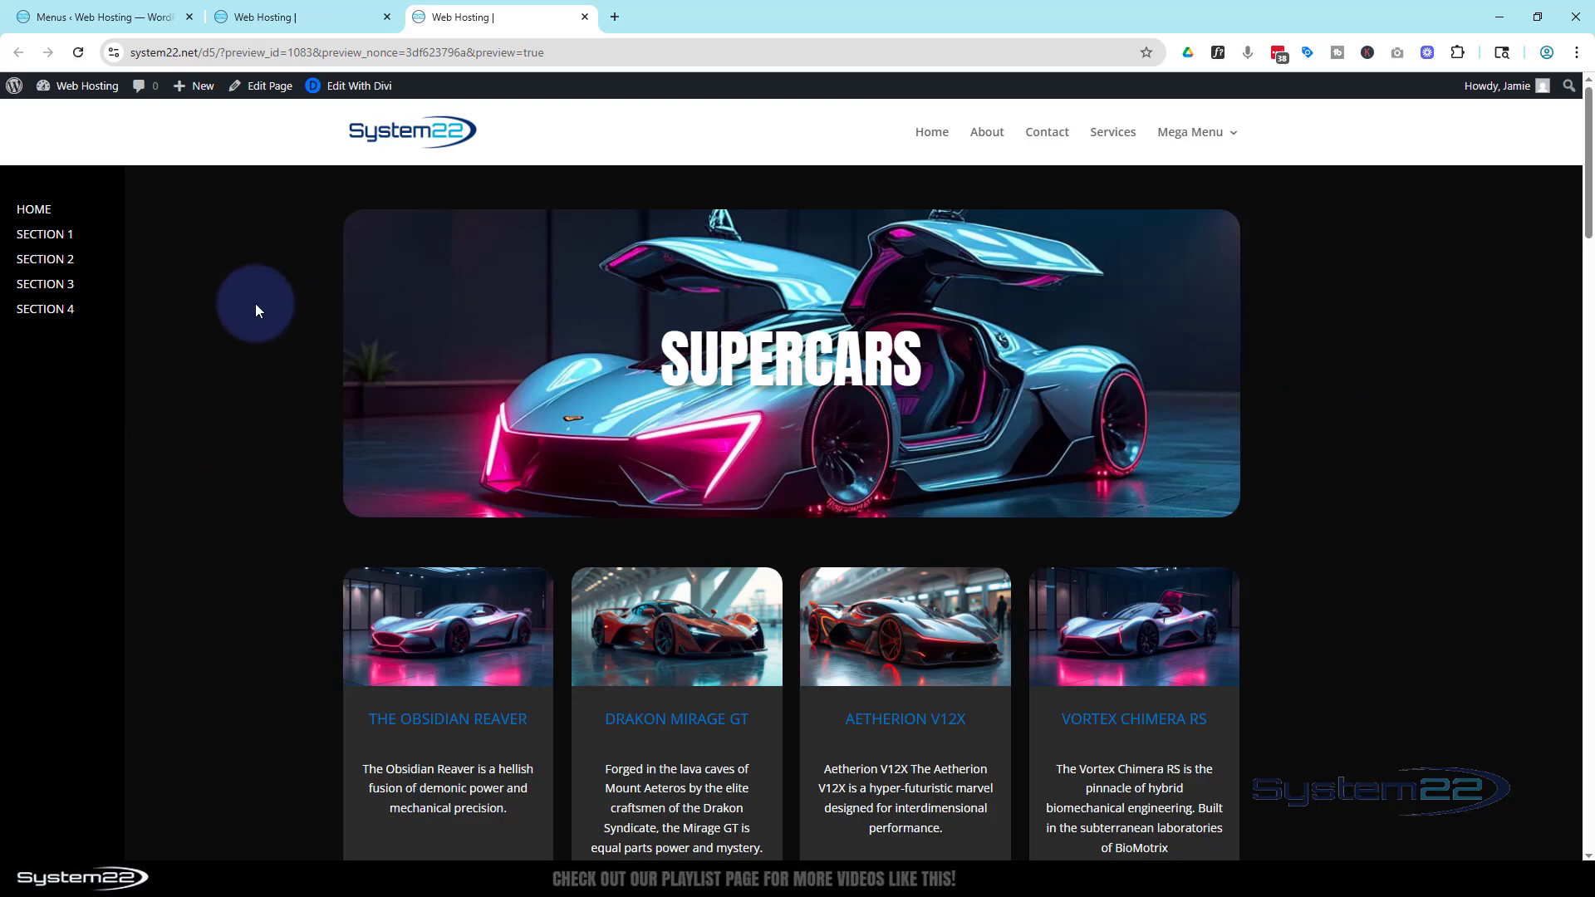
scroll(256, 305, down, 15)
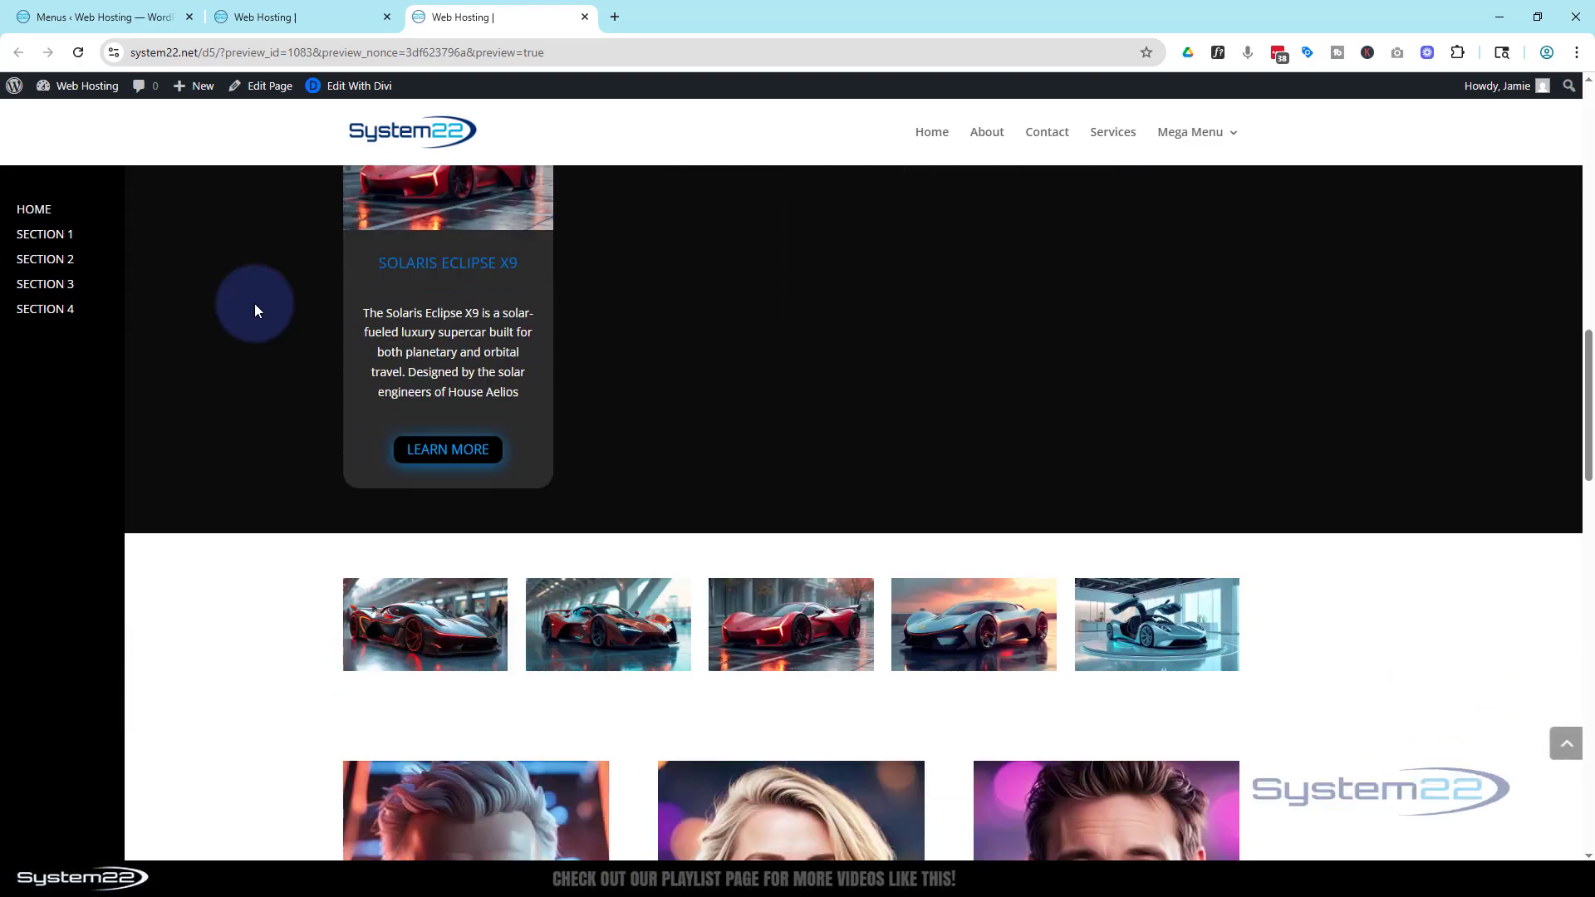
scroll(256, 307, down, 15)
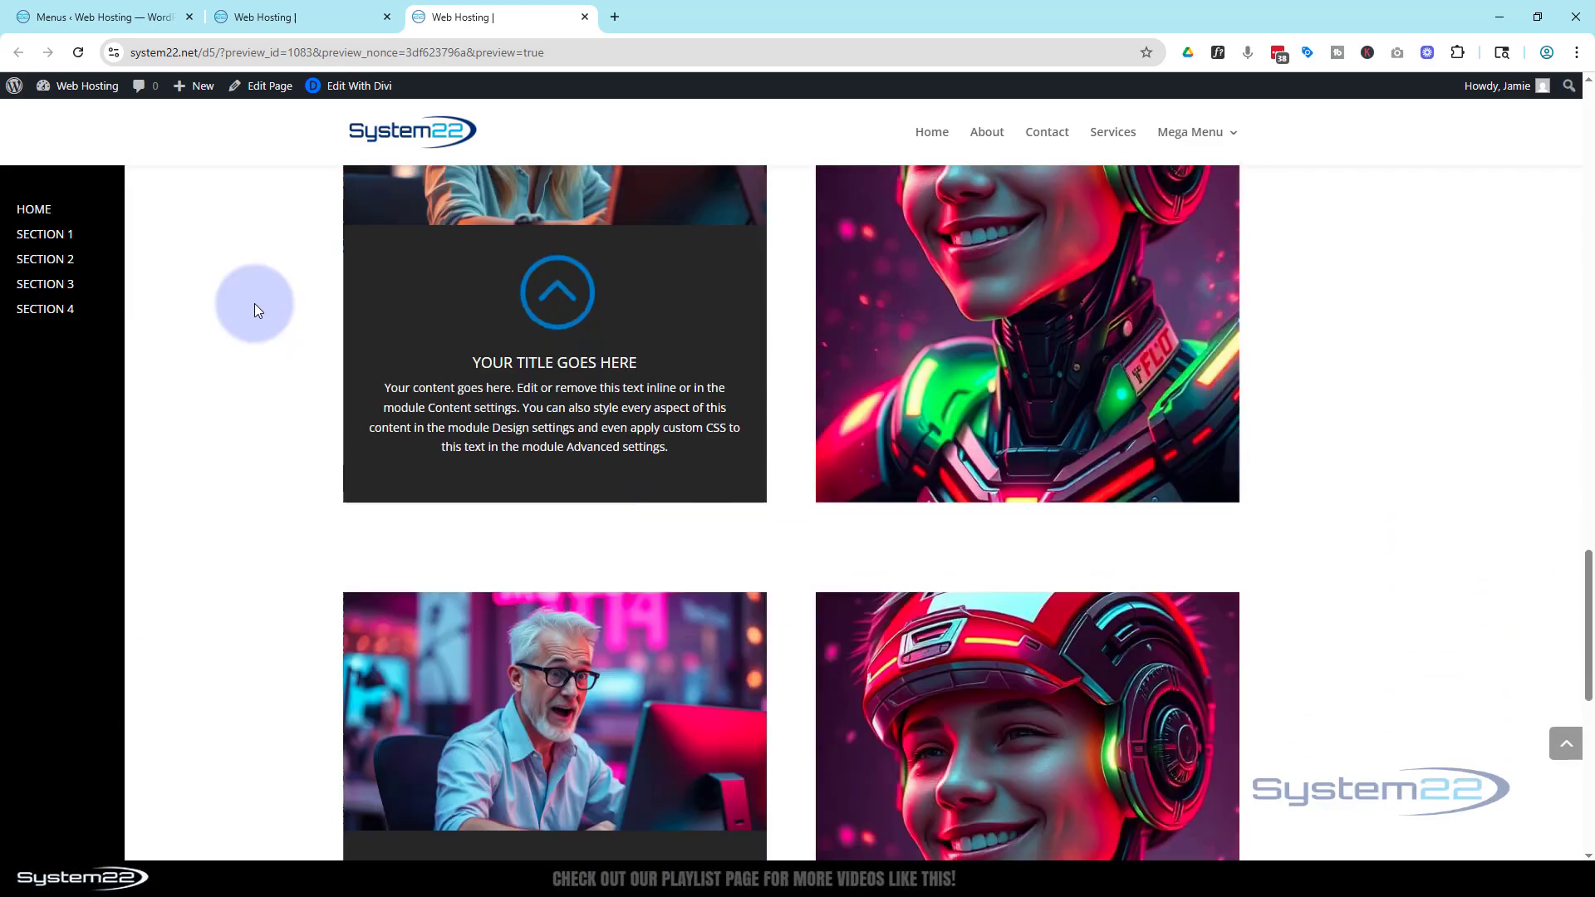
scroll(254, 305, down, 10)
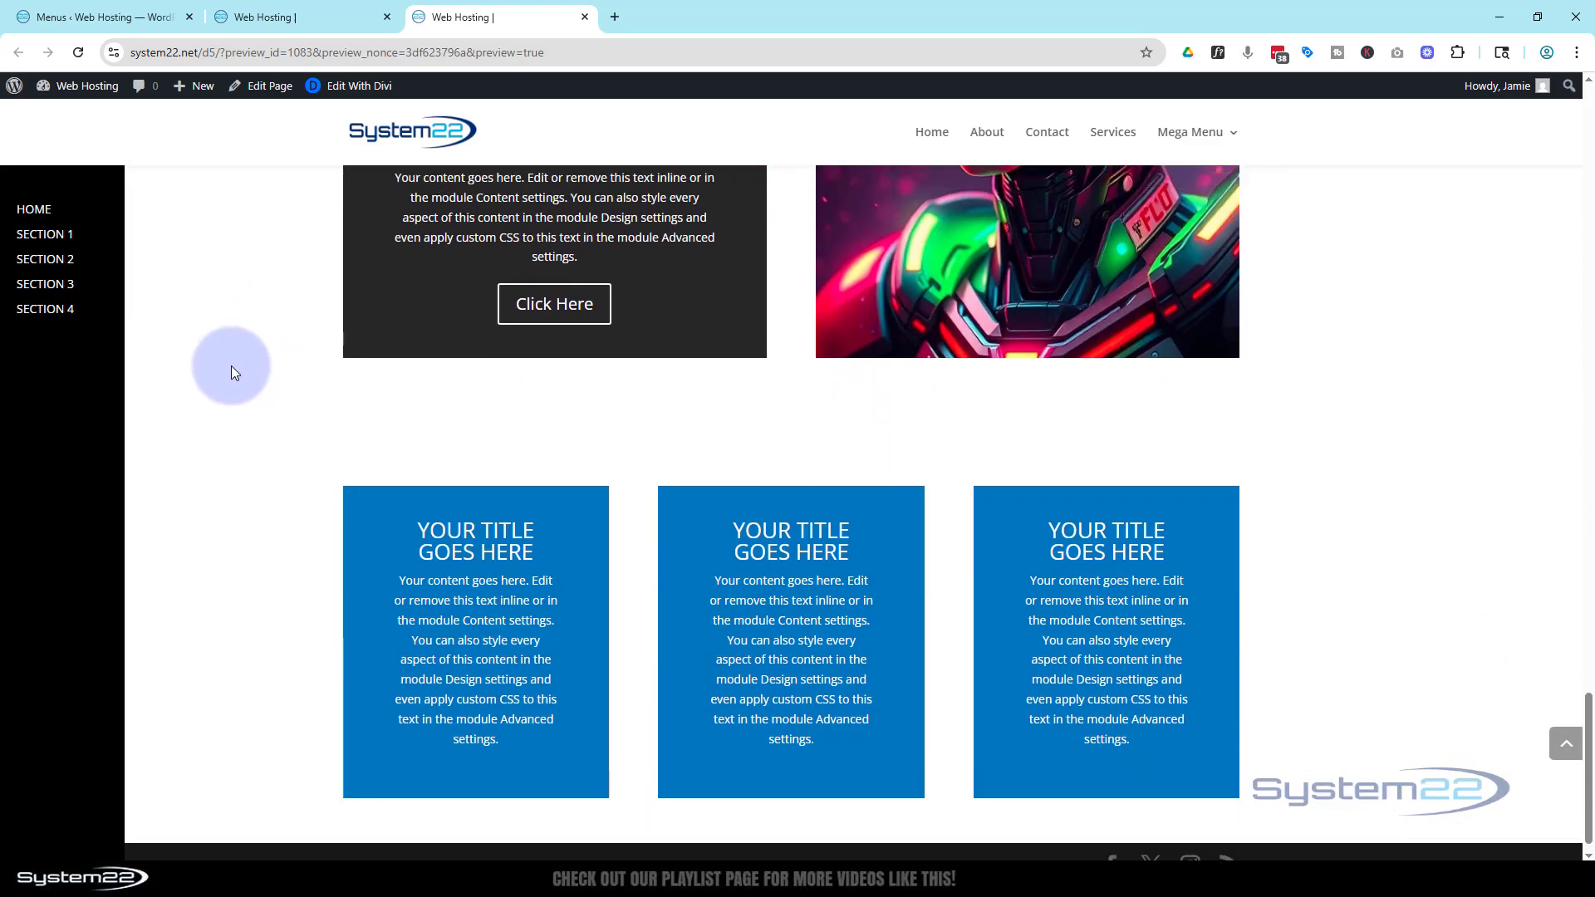
scroll(231, 365, up, 15)
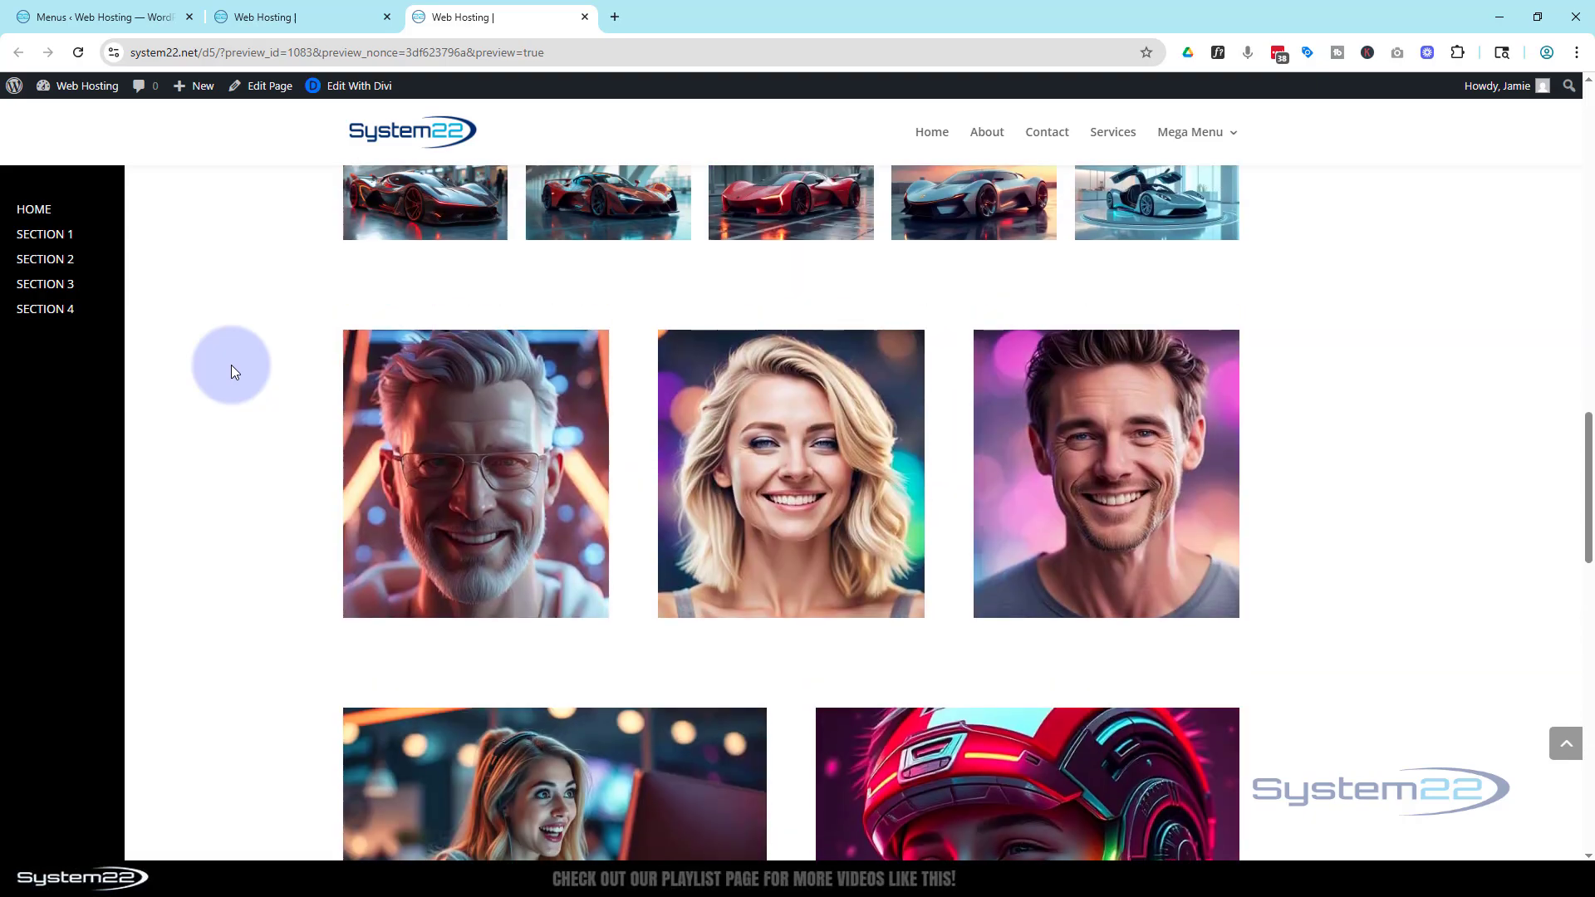
scroll(231, 366, up, 15)
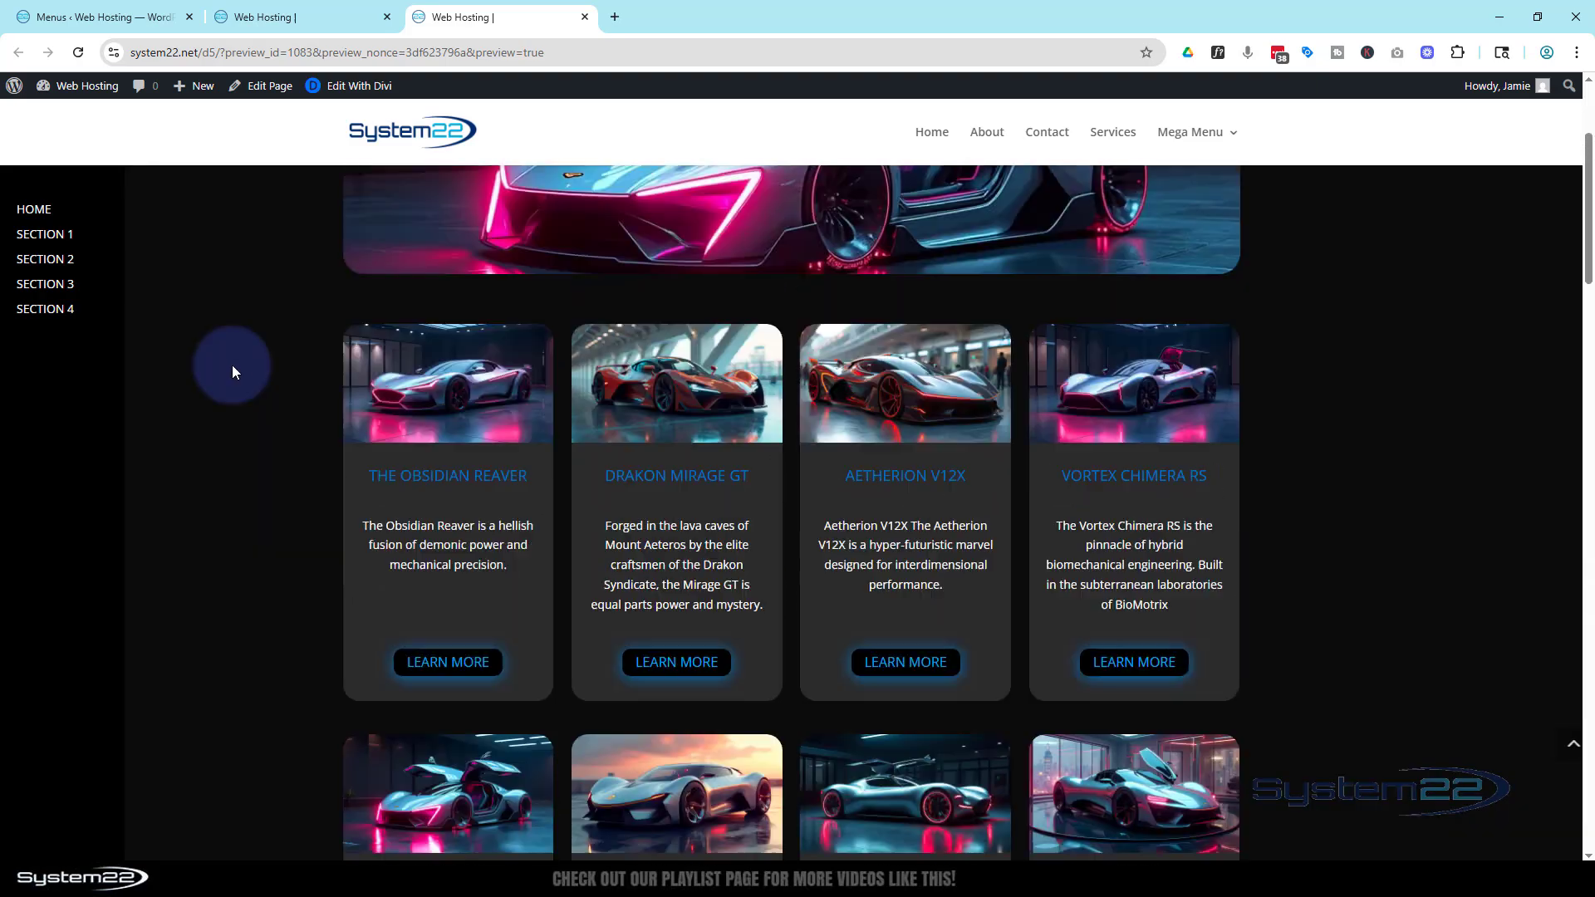
scroll(232, 372, up, 3)
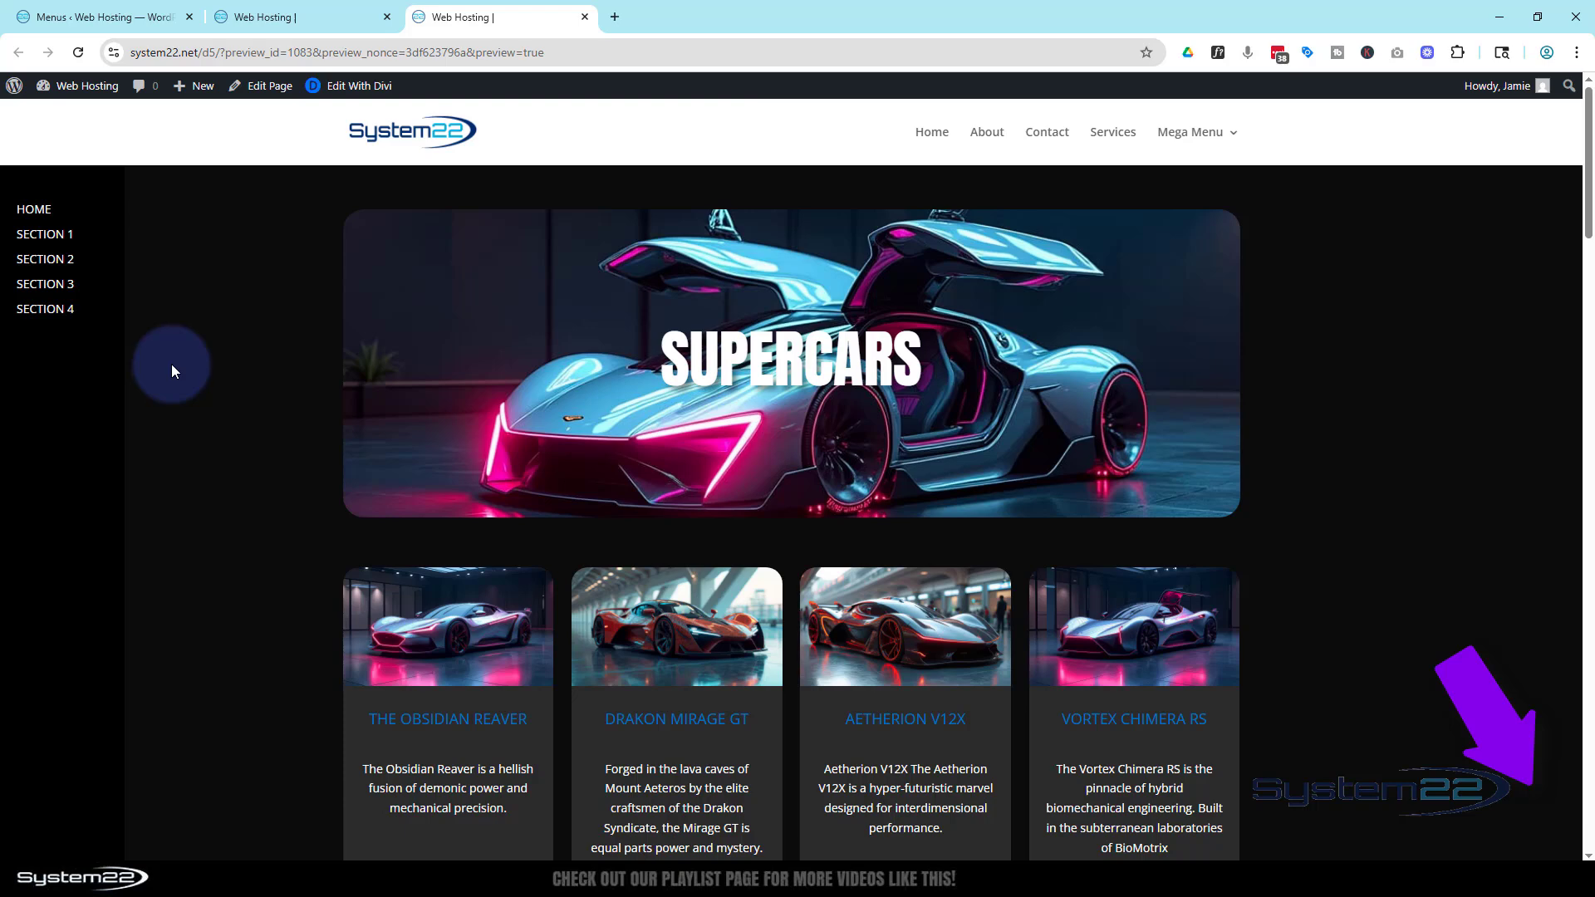
scroll(173, 362, down, 4)
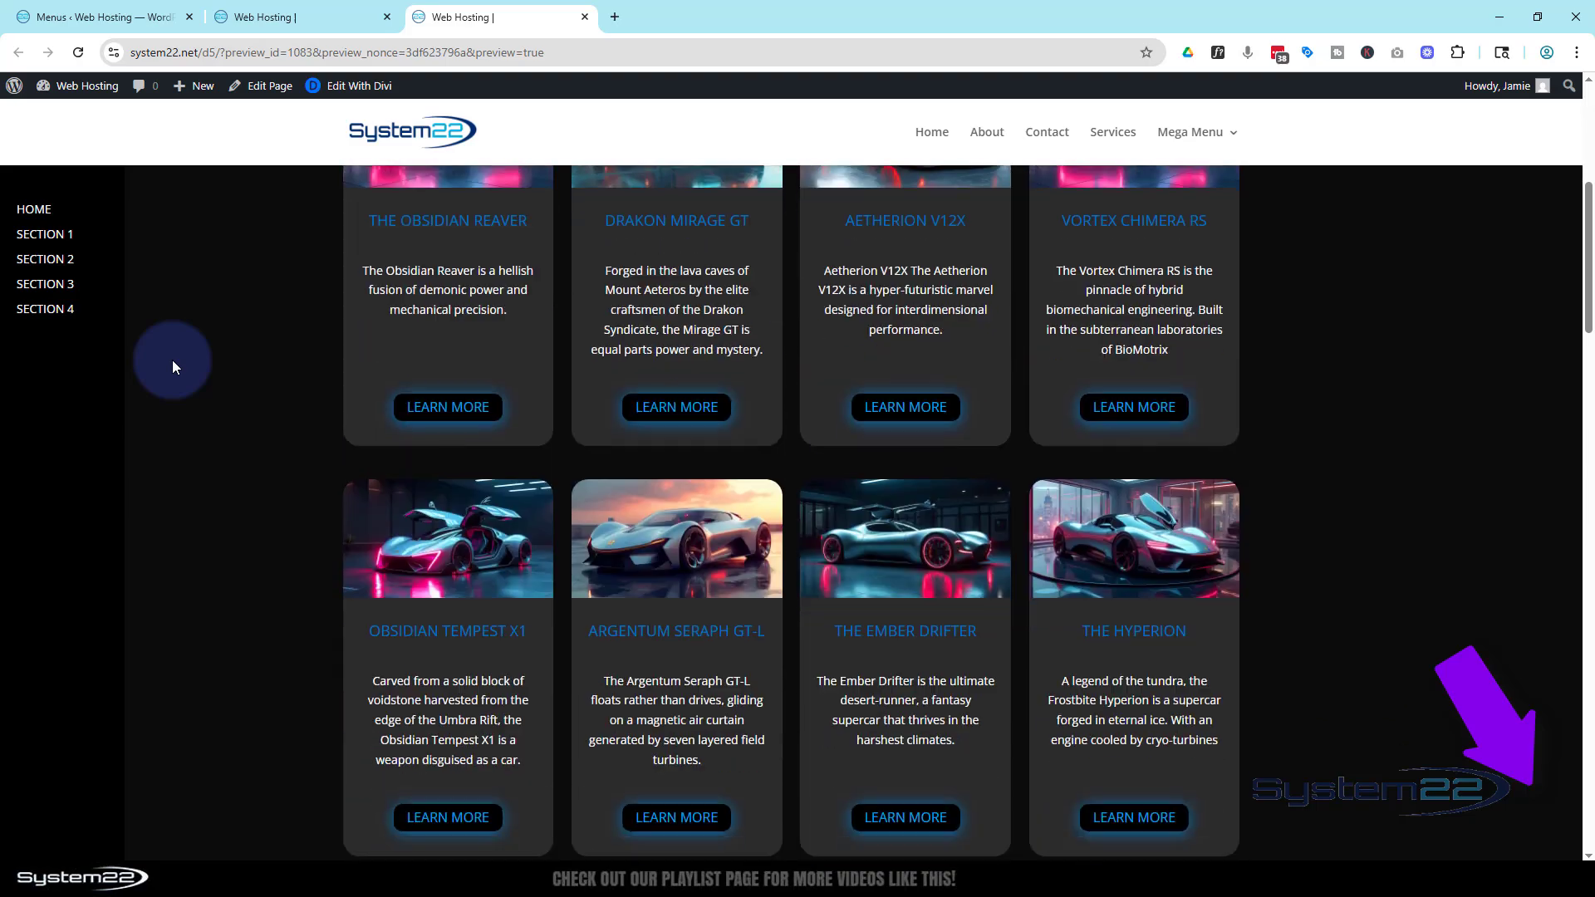
scroll(173, 363, down, 12)
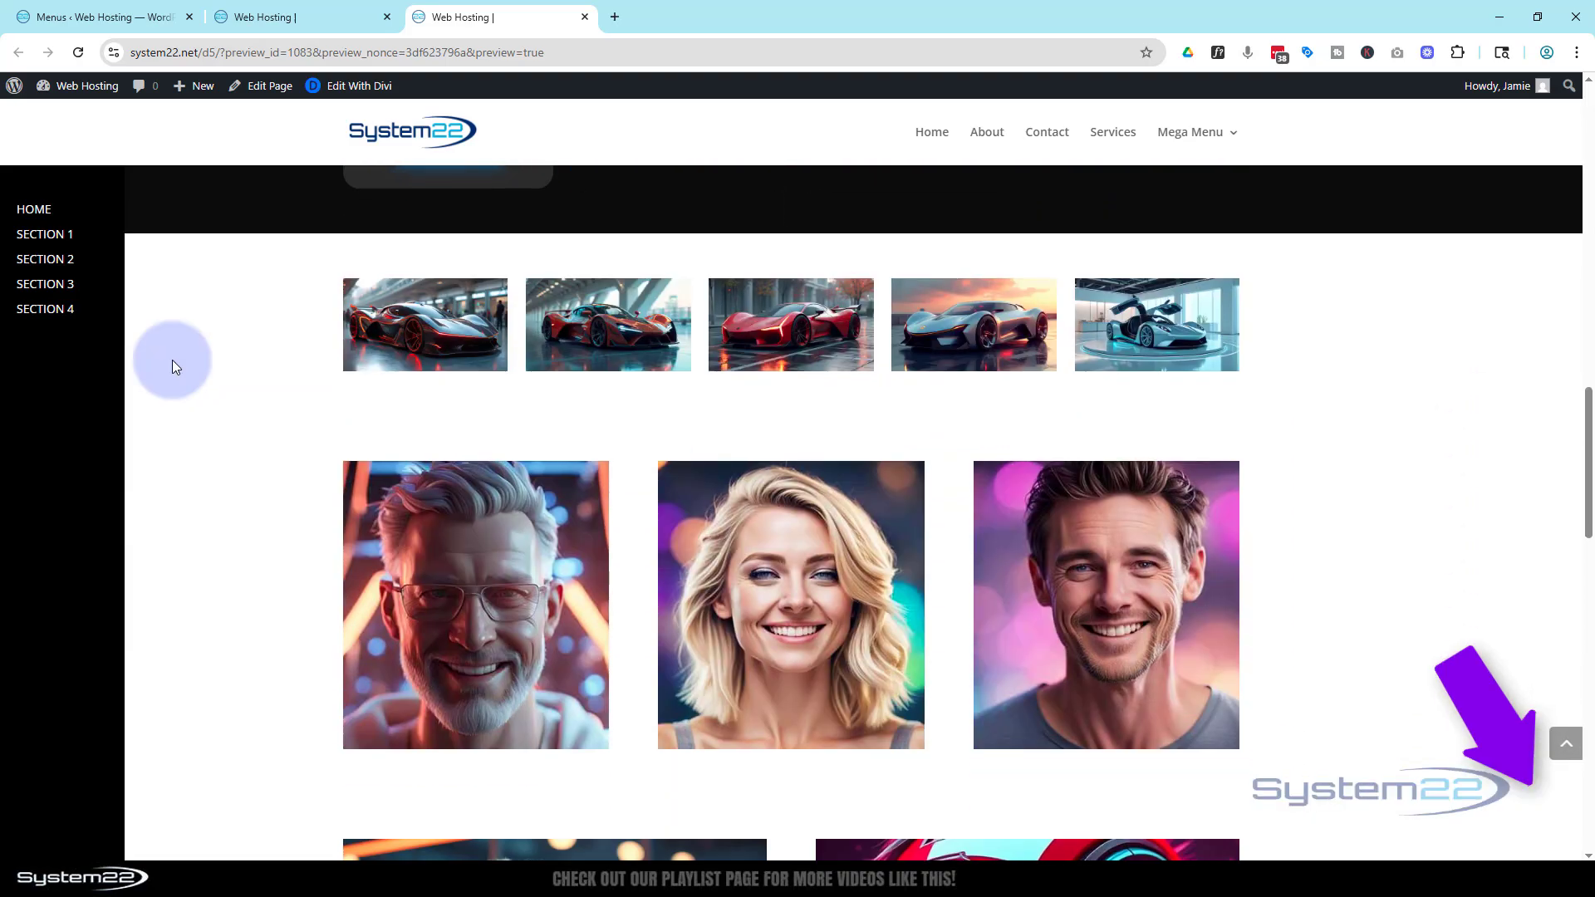
scroll(173, 363, down, 14)
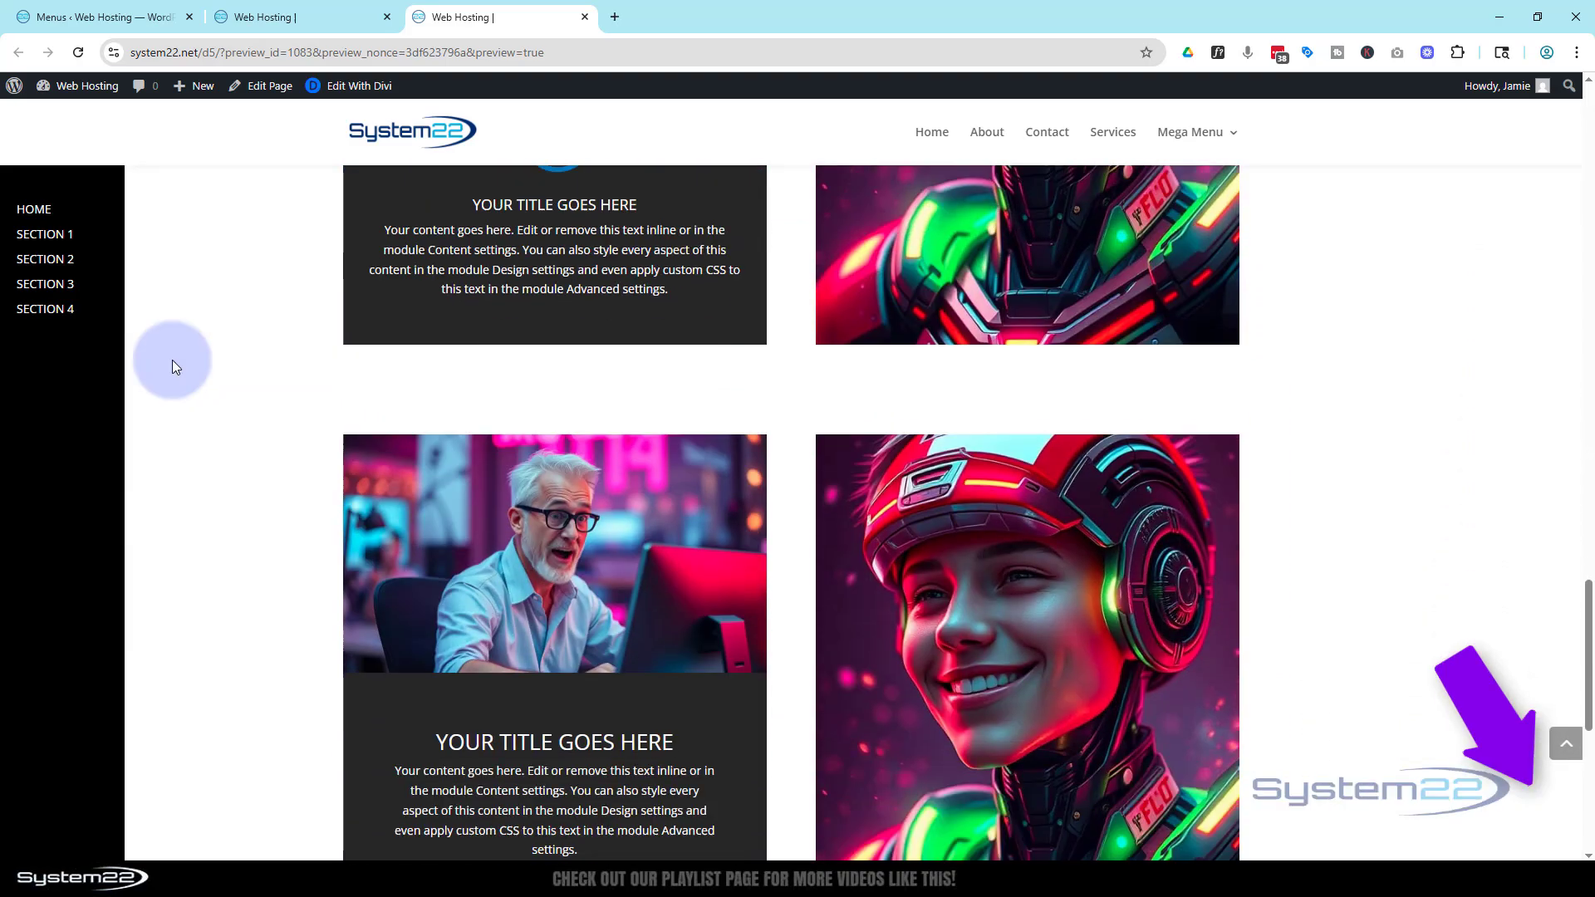
scroll(172, 363, down, 4)
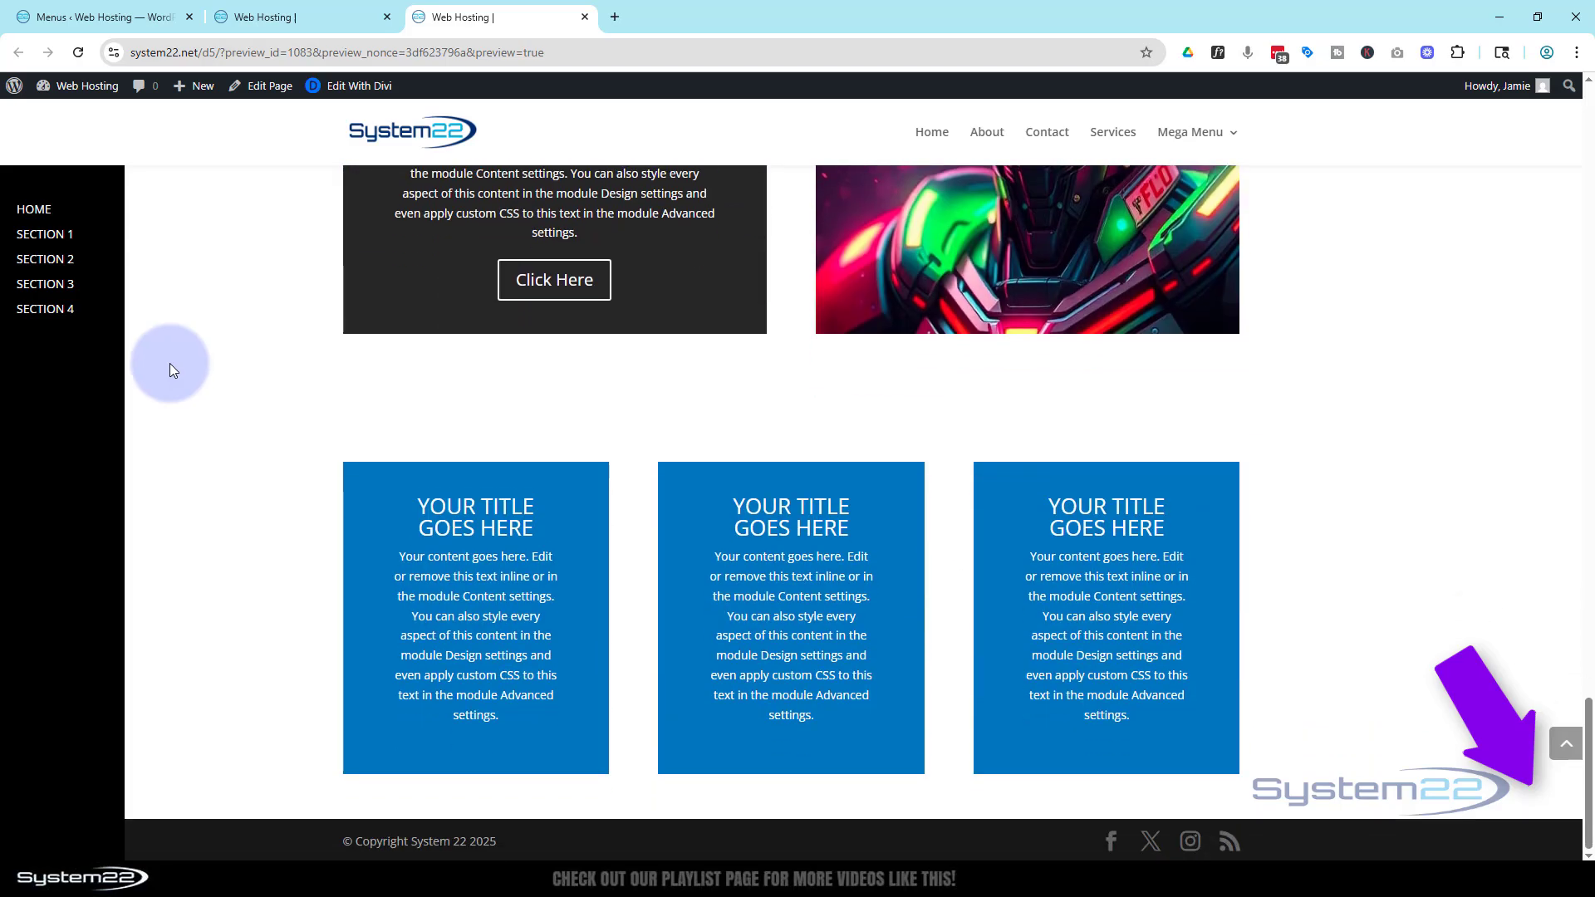
scroll(170, 366, up, 12)
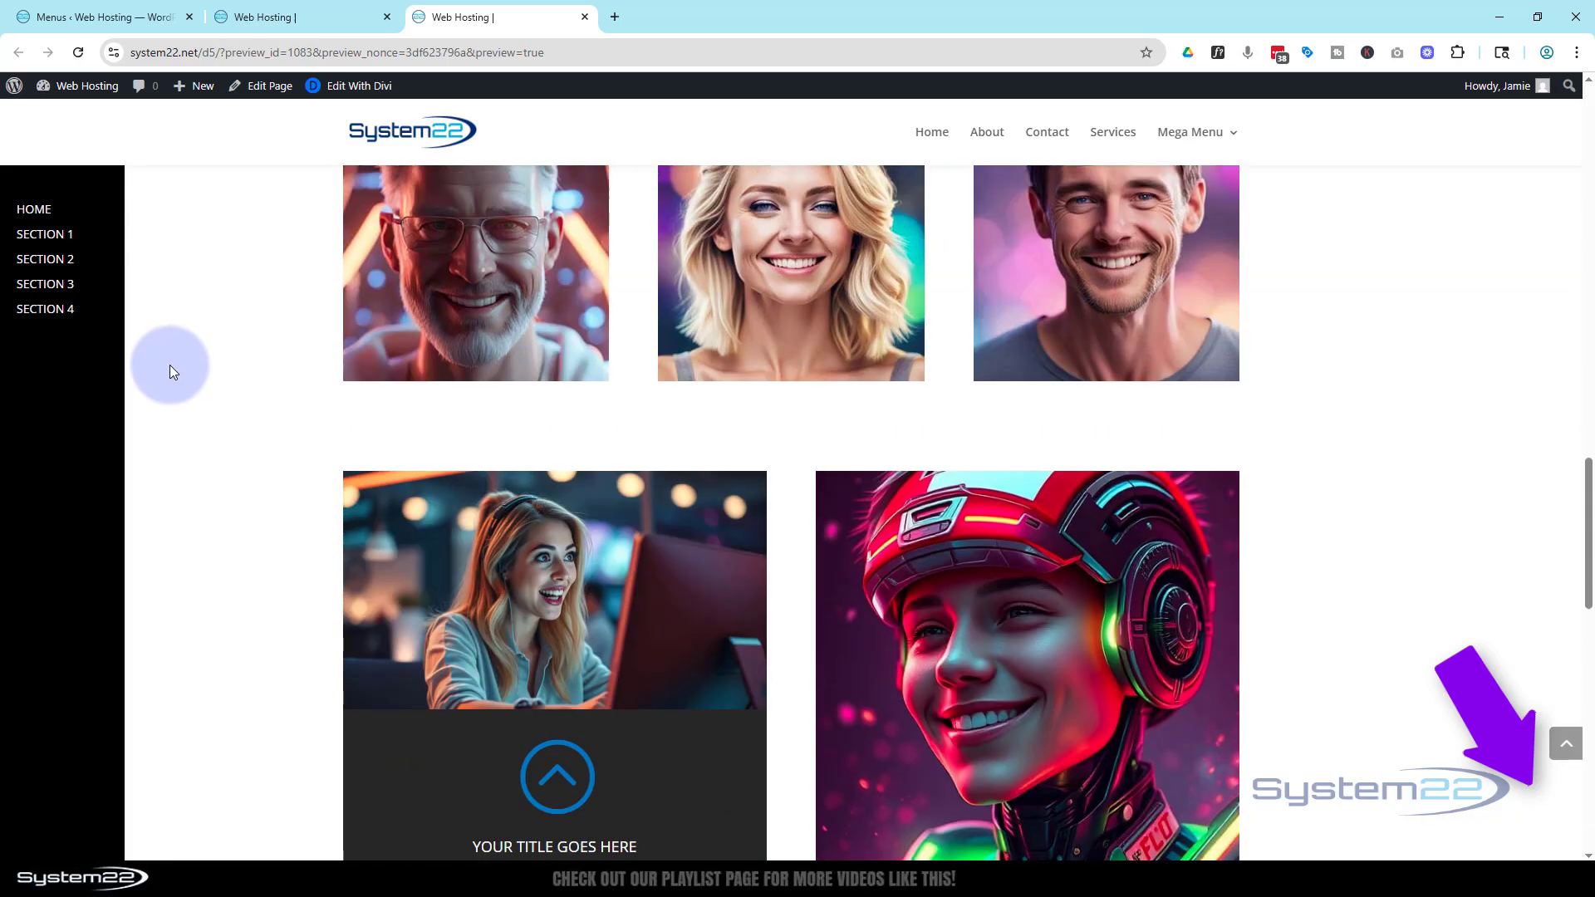
scroll(169, 366, up, 15)
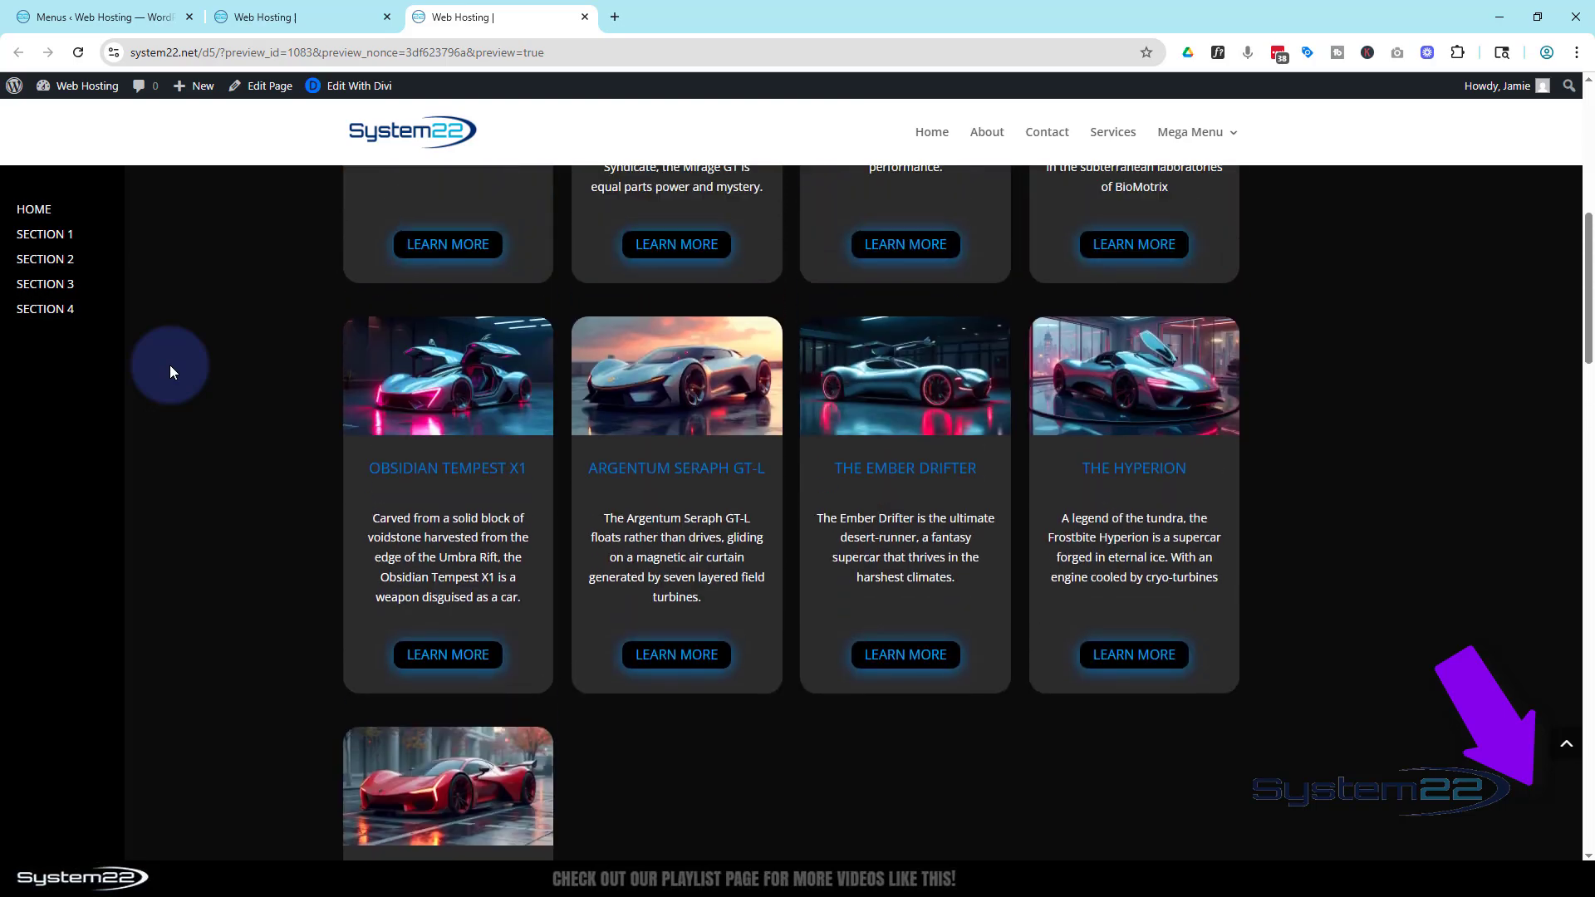
scroll(169, 366, up, 8)
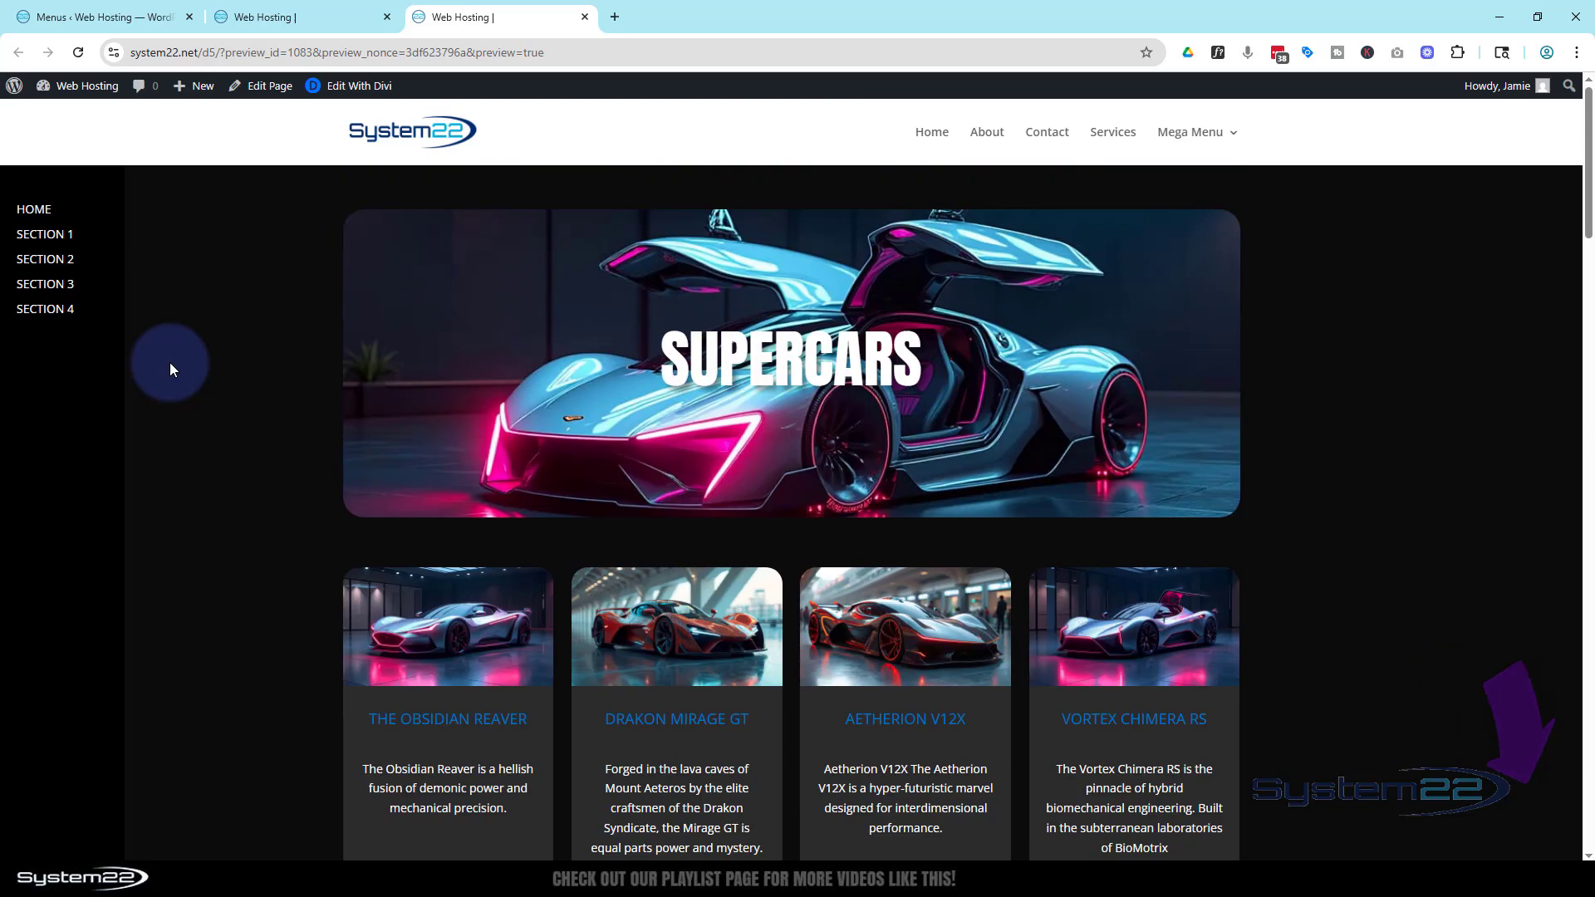